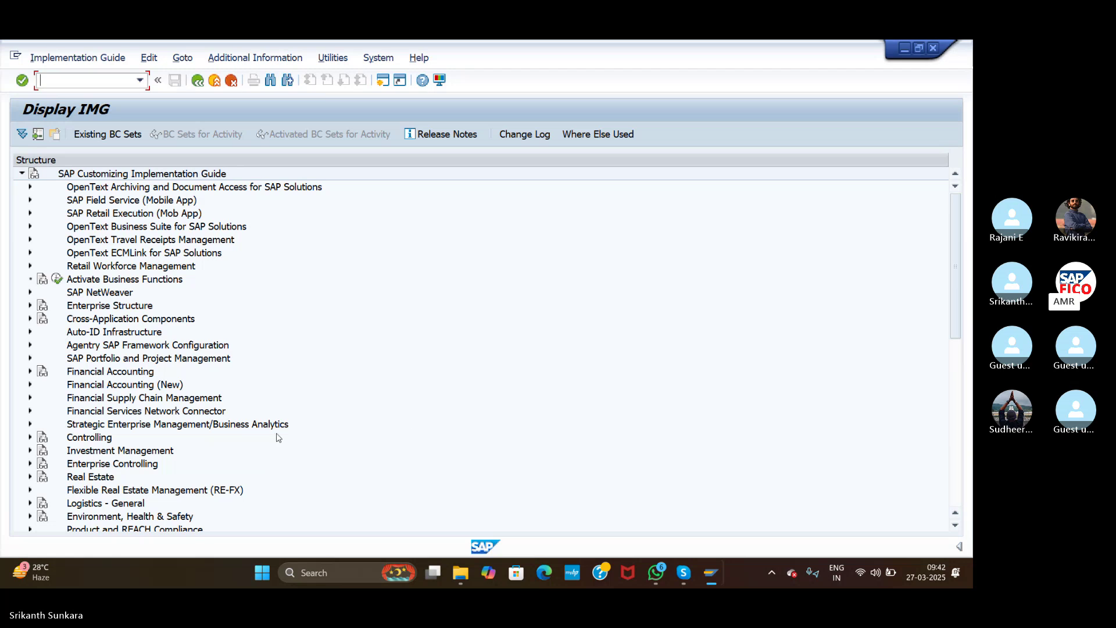
Step: Expand the IMG tree through Financial Accounting (New), Accounts Receivable and Accounts Payable, Business Transactions to Outgoing Payments
click(30, 384)
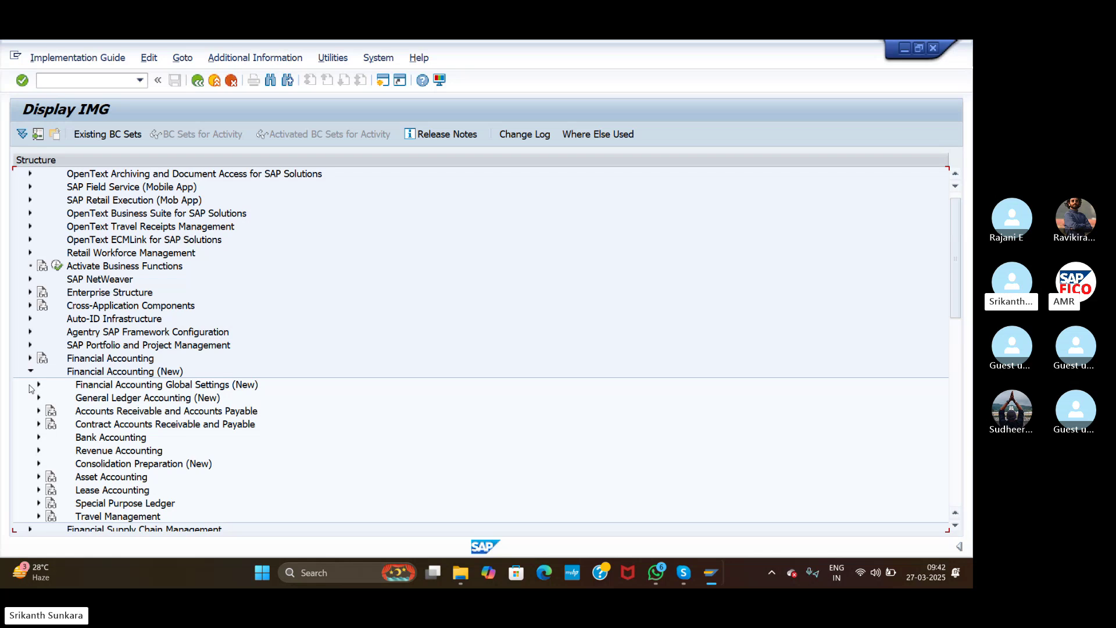
click(39, 411)
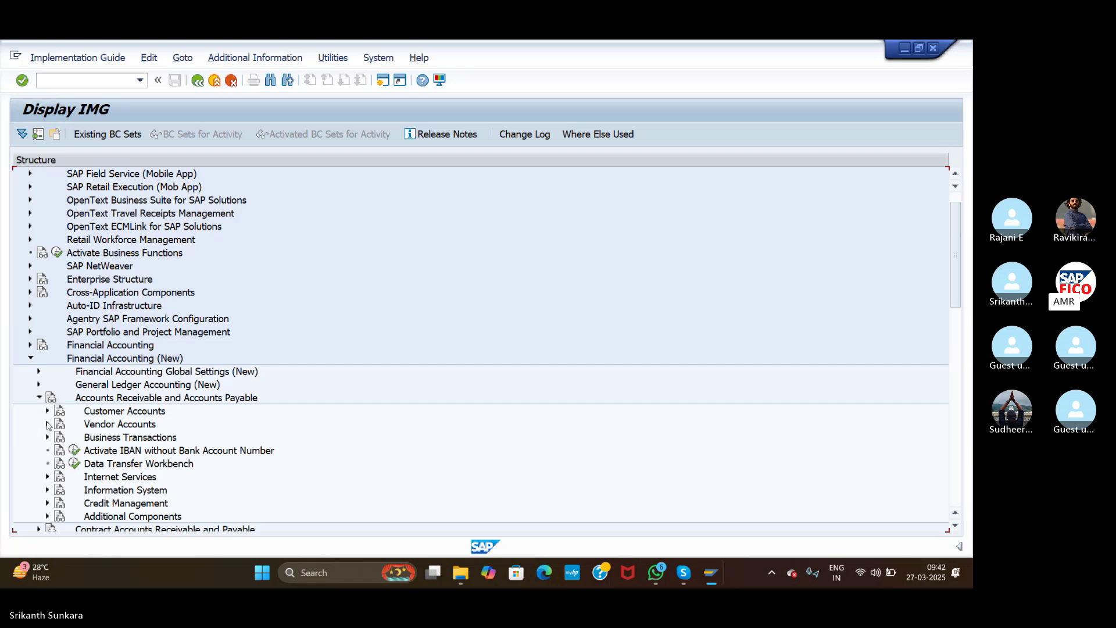
click(48, 439)
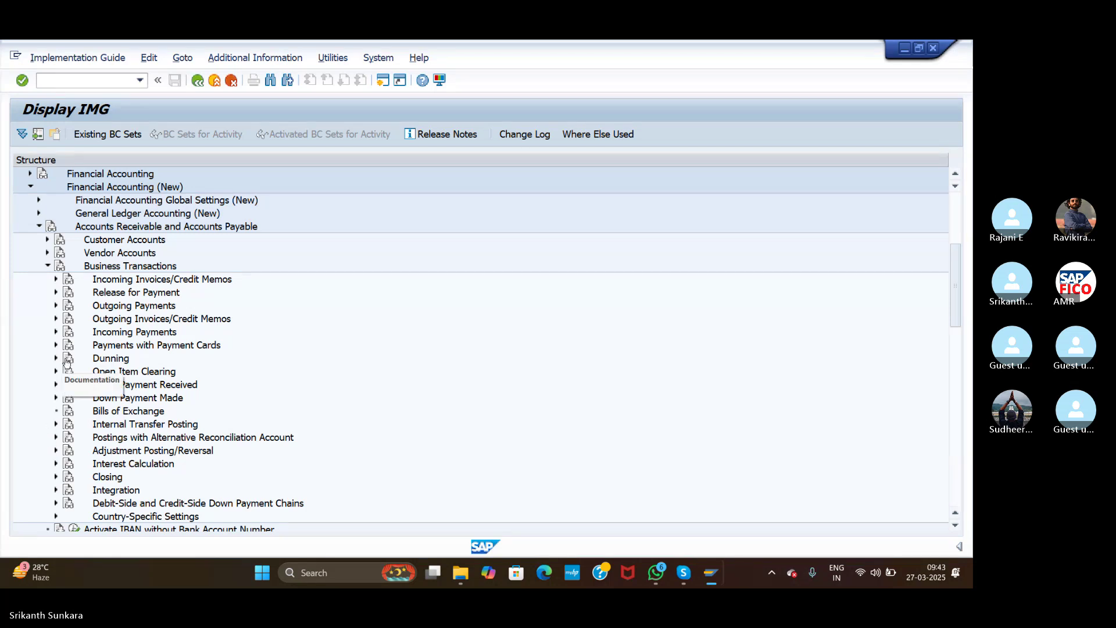
click(56, 305)
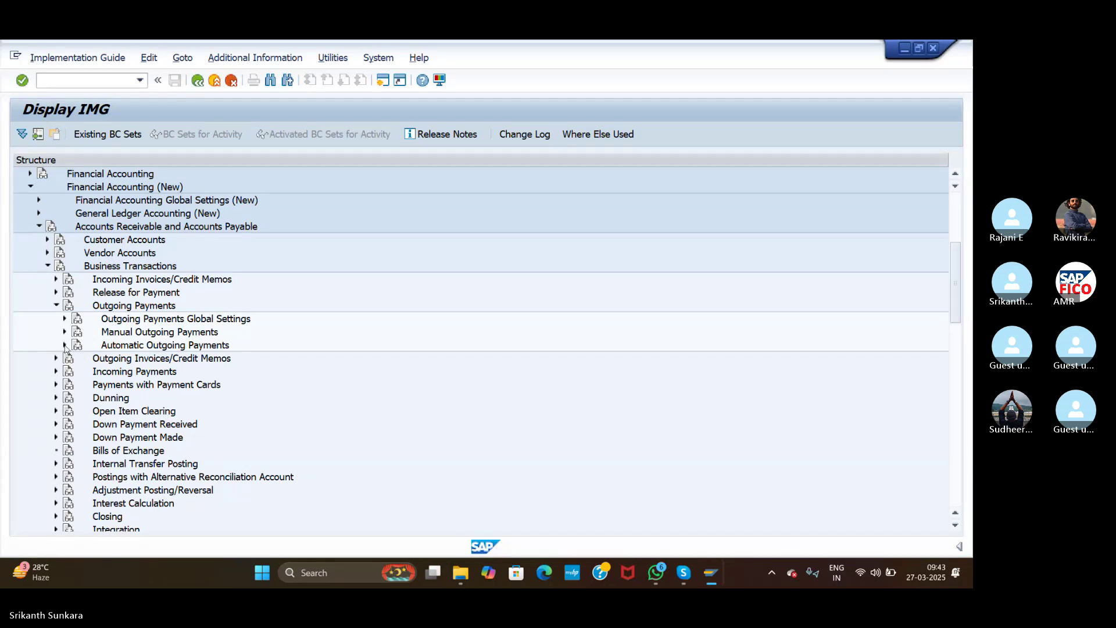
Step: Expand Automatic Outgoing Payments and Payment Method/Bank Selection for Payment Program
click(64, 345)
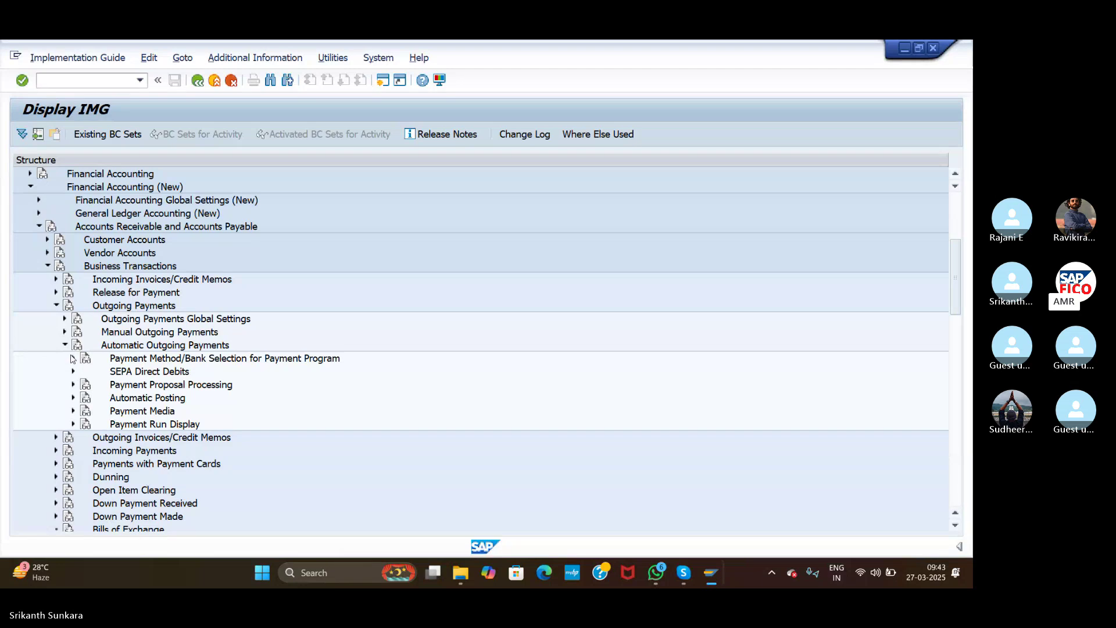
click(73, 358)
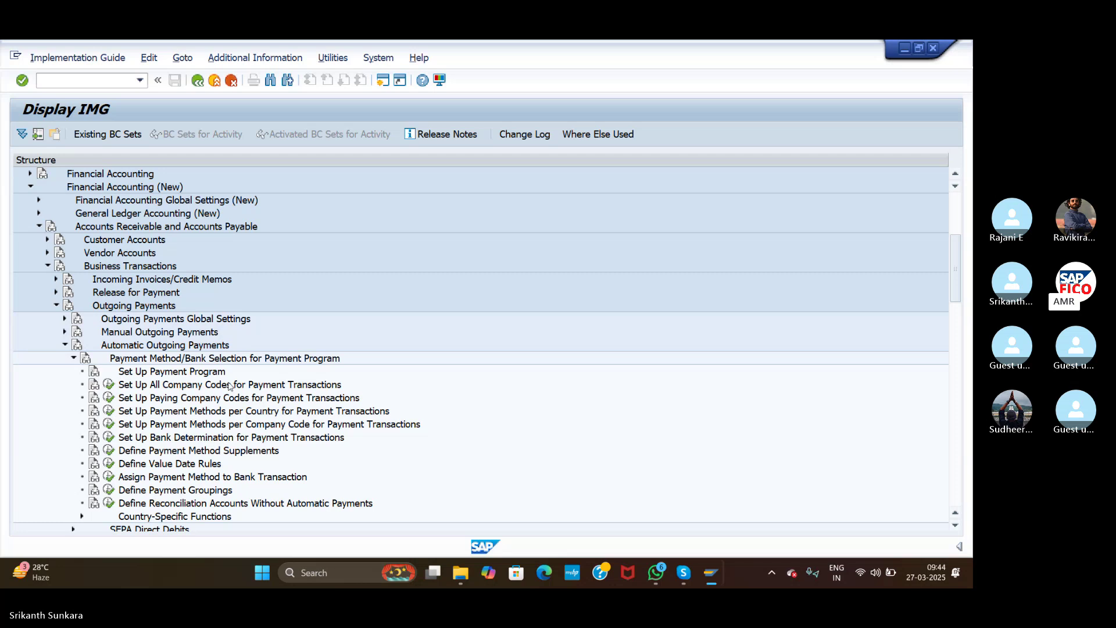
Step: Run transaction /NFBZP to open Customizing: Maintain Payment Program
click(95, 83)
text(/NFBZP)
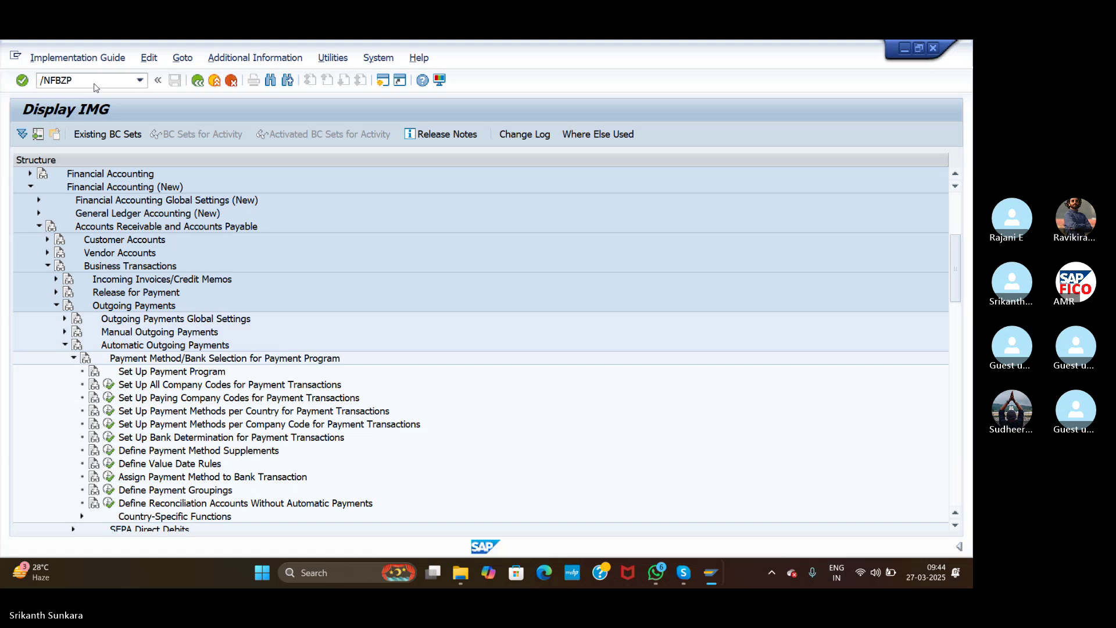
key(Return)
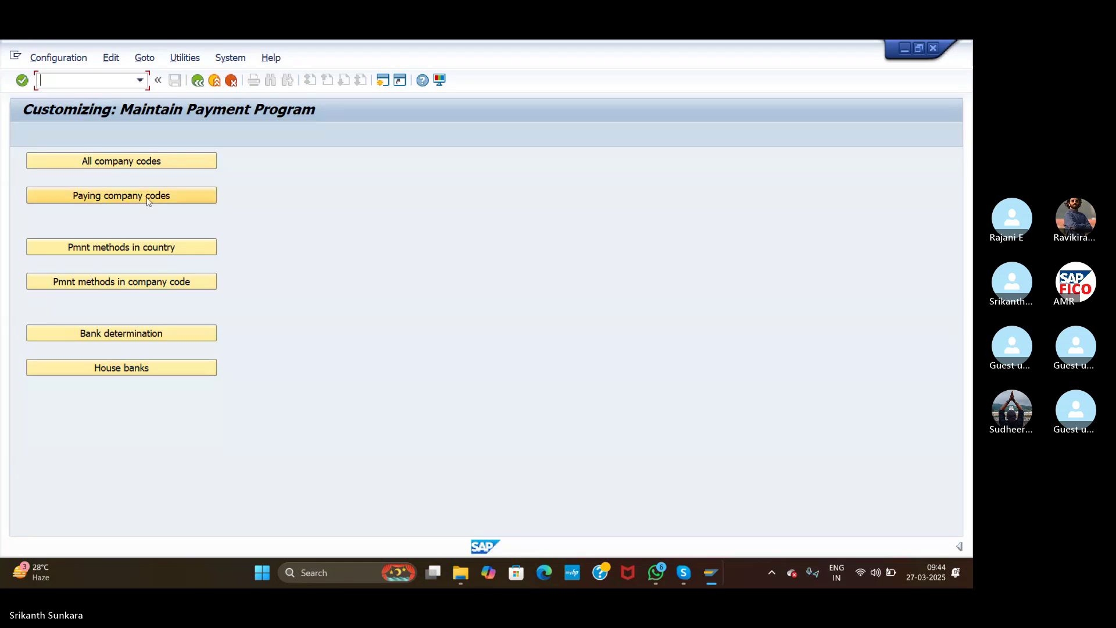
Step: Add company code ASI with paying company code ASI and outgoing payment with cash discount from 5%
click(152, 161)
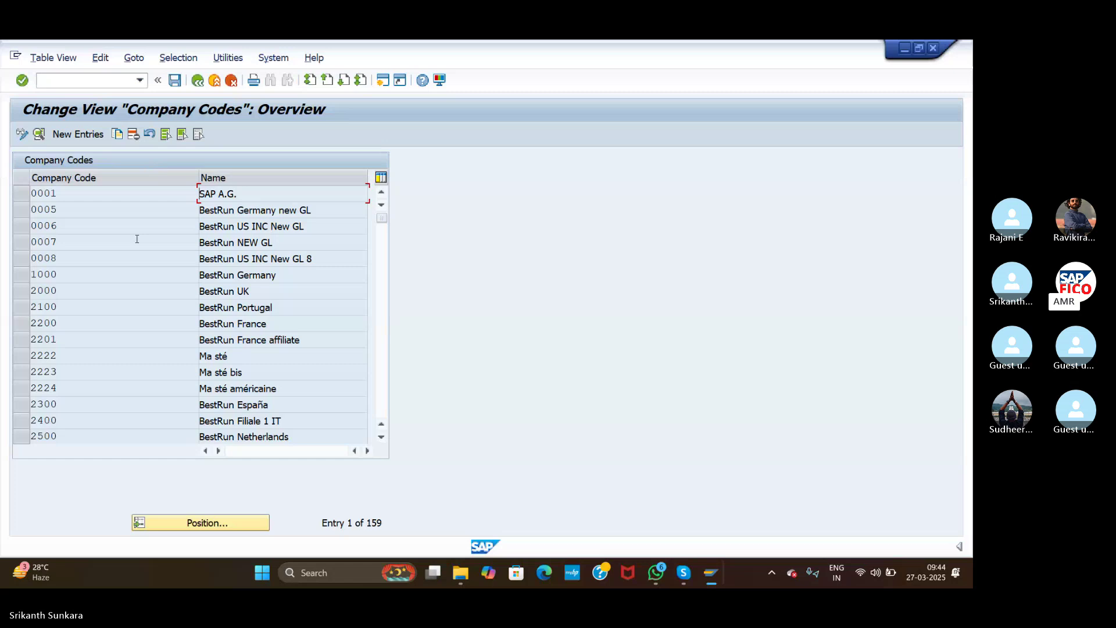
click(78, 134)
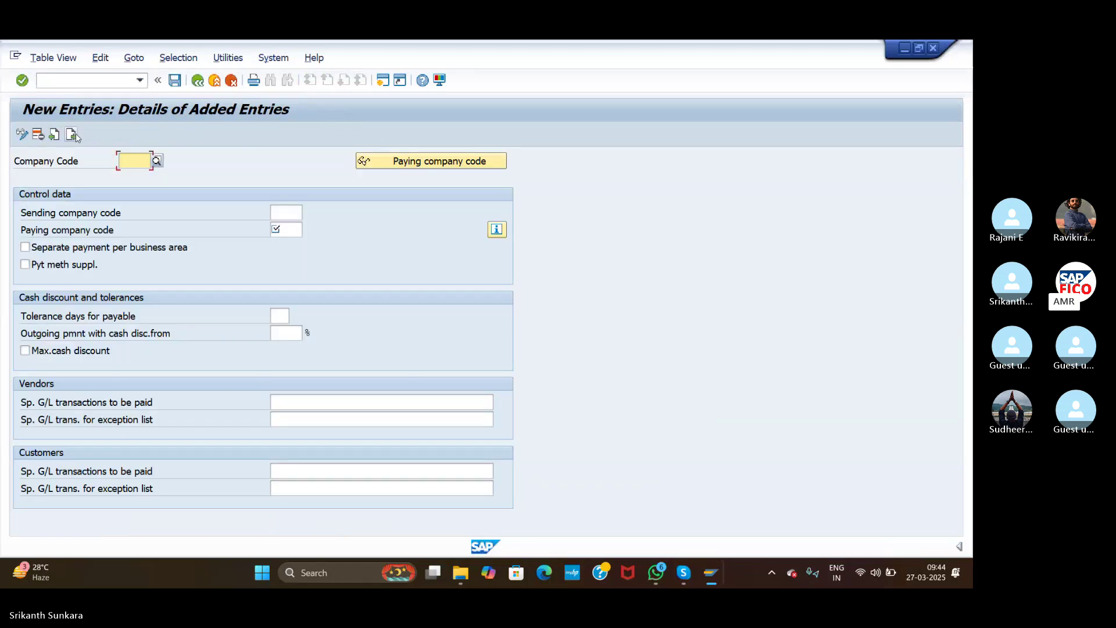
text(ASI)
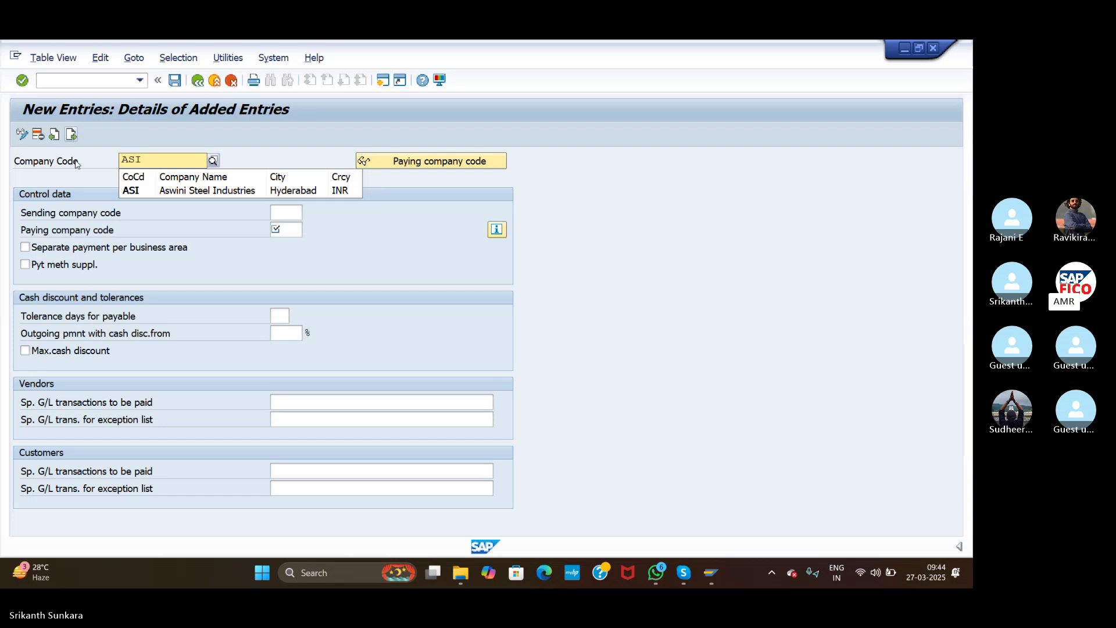
click(132, 193)
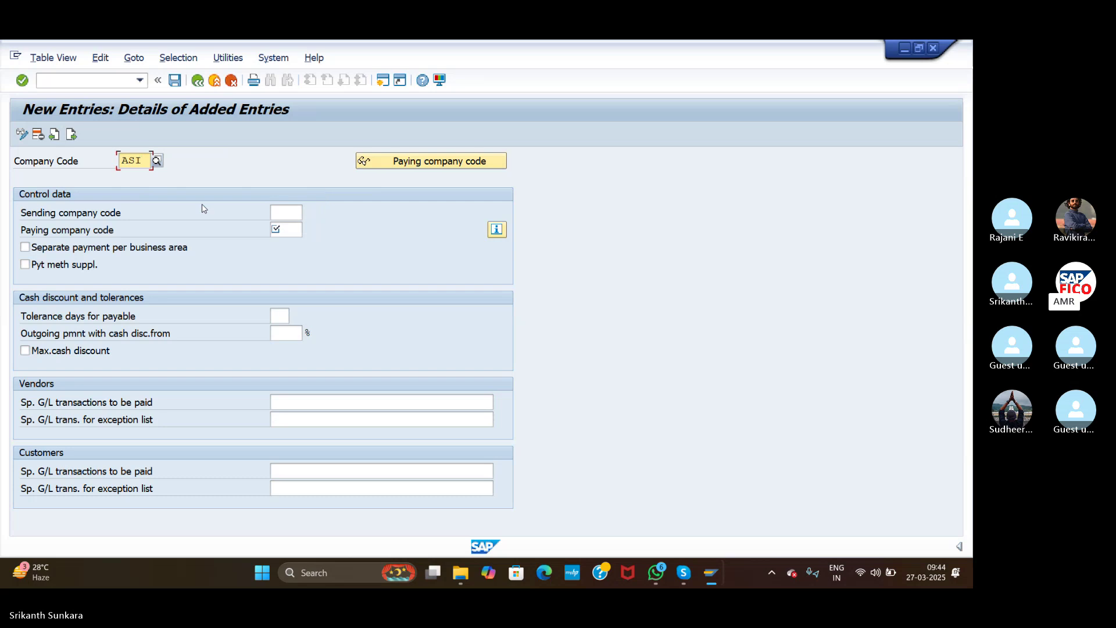
click(297, 229)
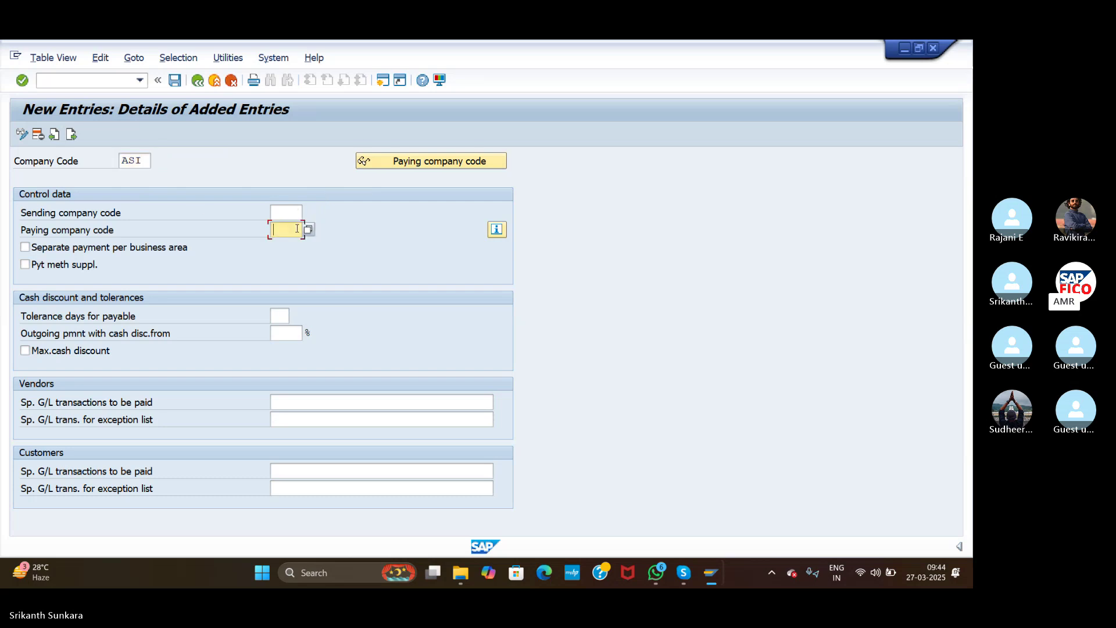
text(ASI)
click(281, 332)
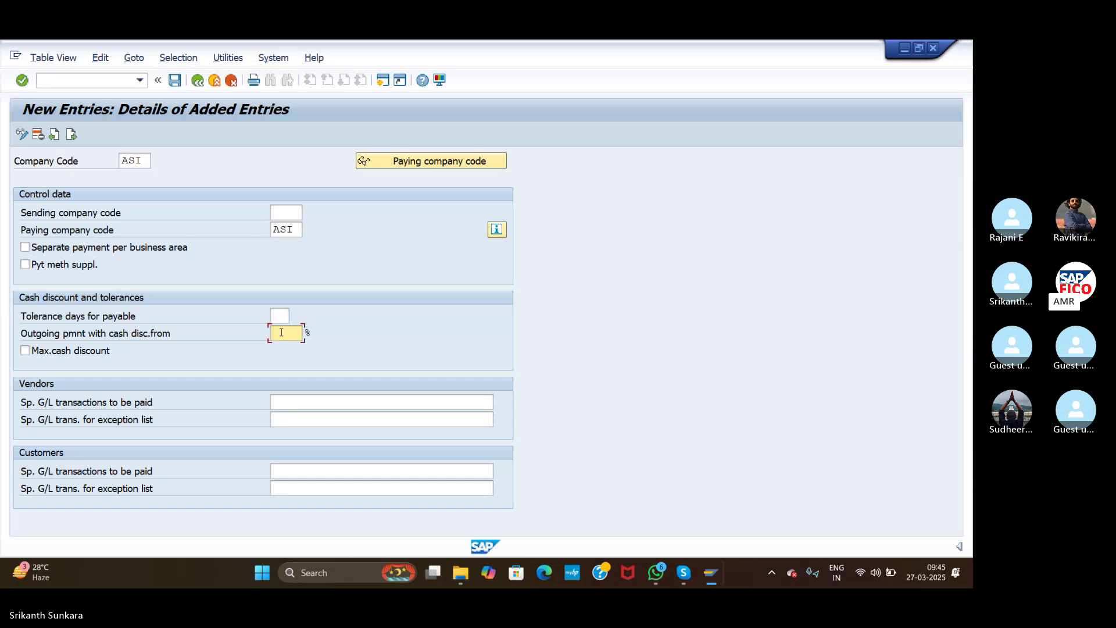
text(5)
click(293, 398)
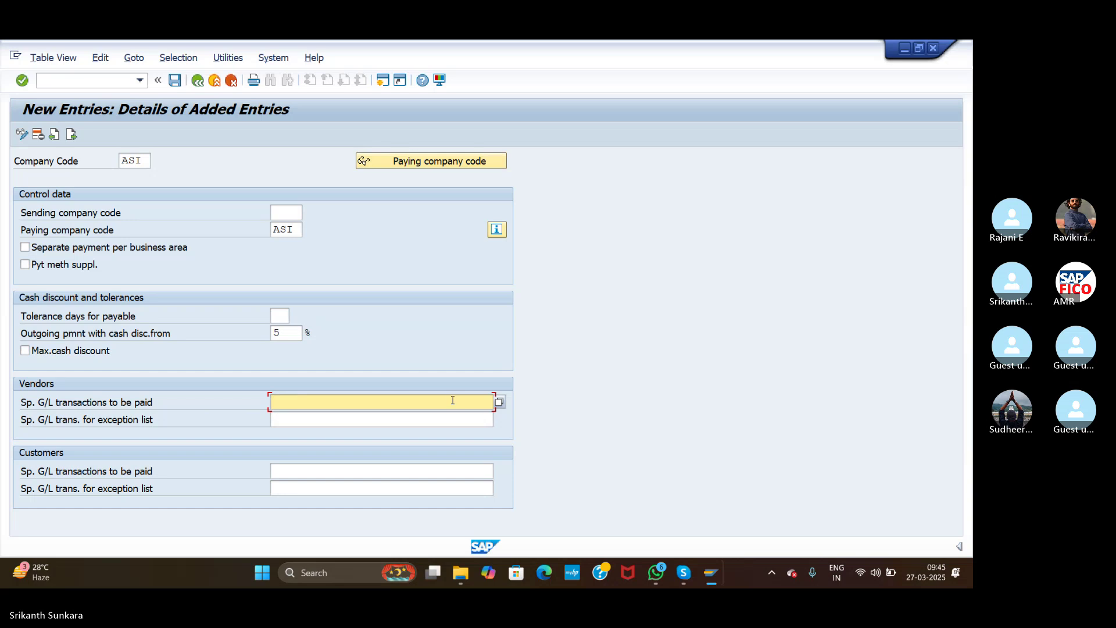
click(500, 402)
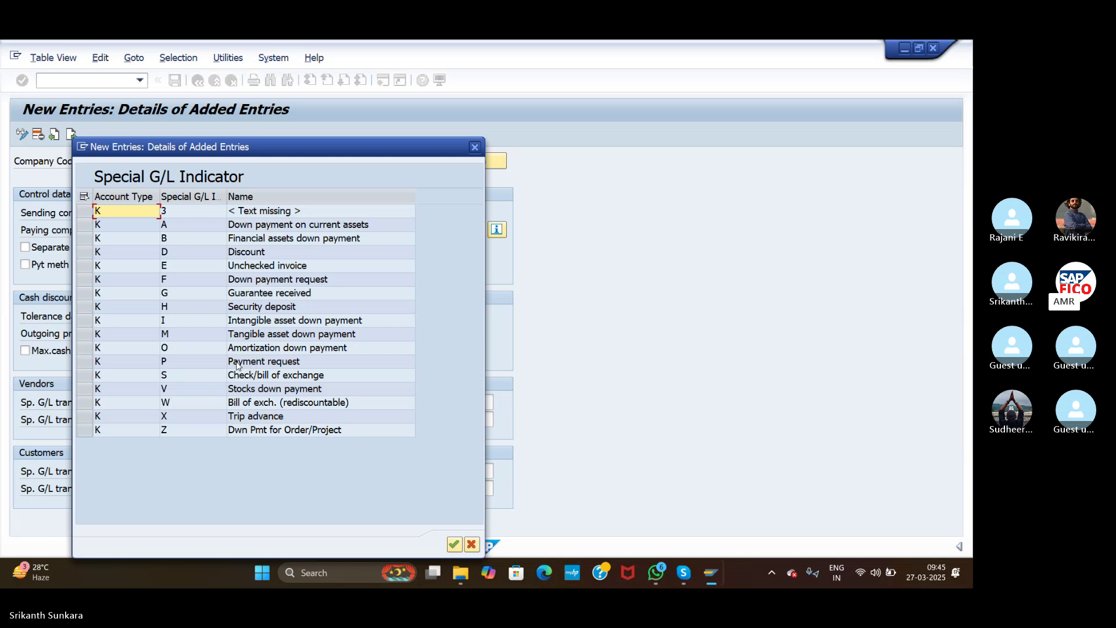
click(475, 149)
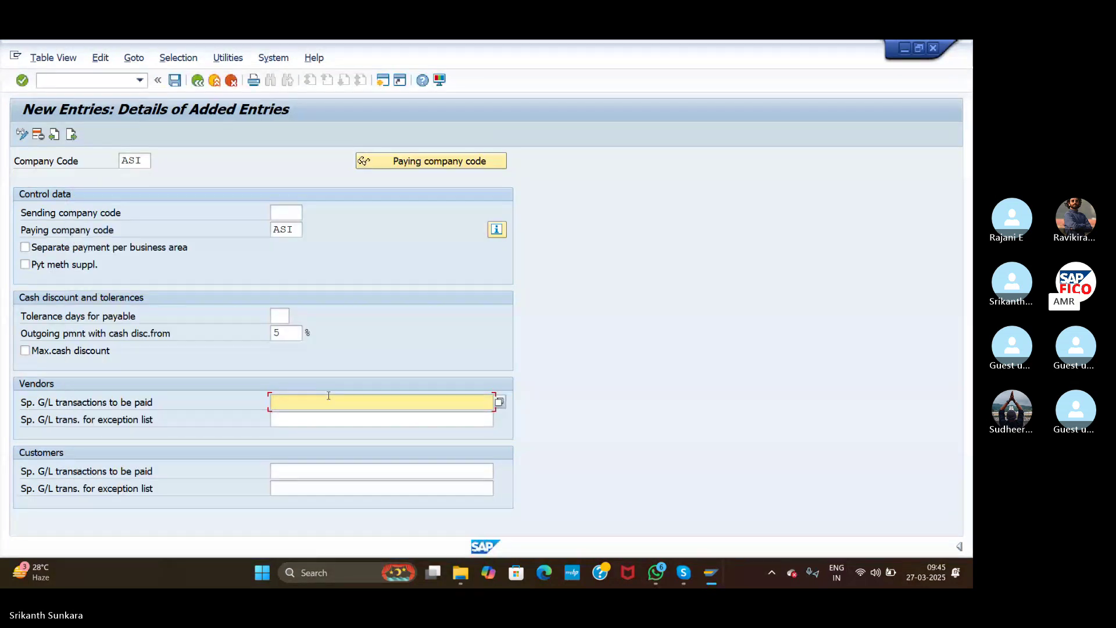
Step: Enter AFP as the special G/L transaction to be paid for both vendors and customers
text(AFP)
click(317, 421)
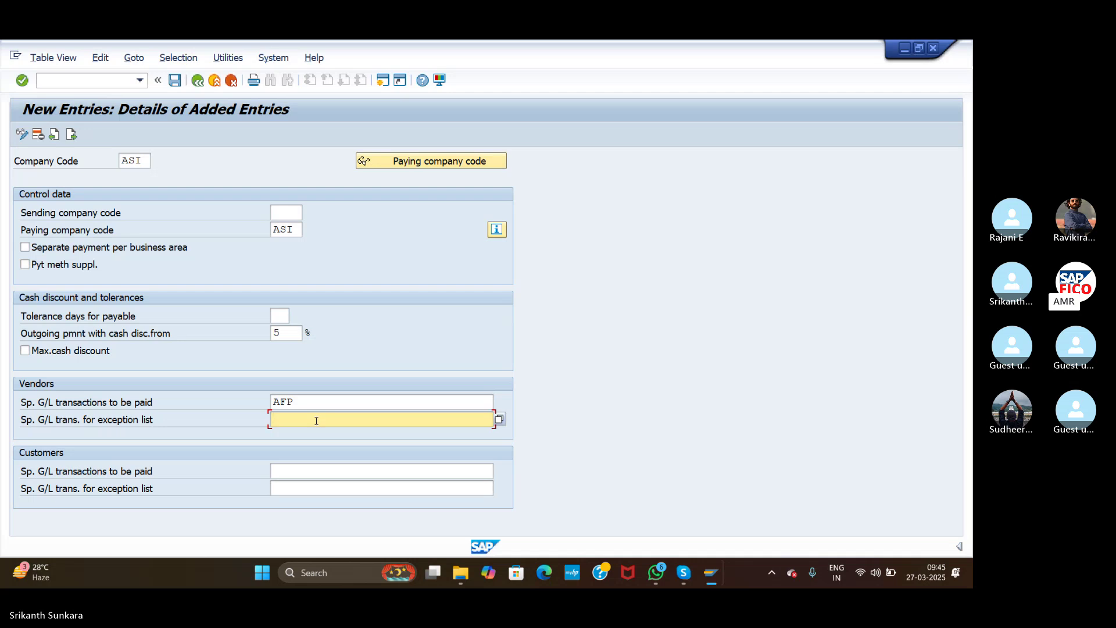
click(304, 468)
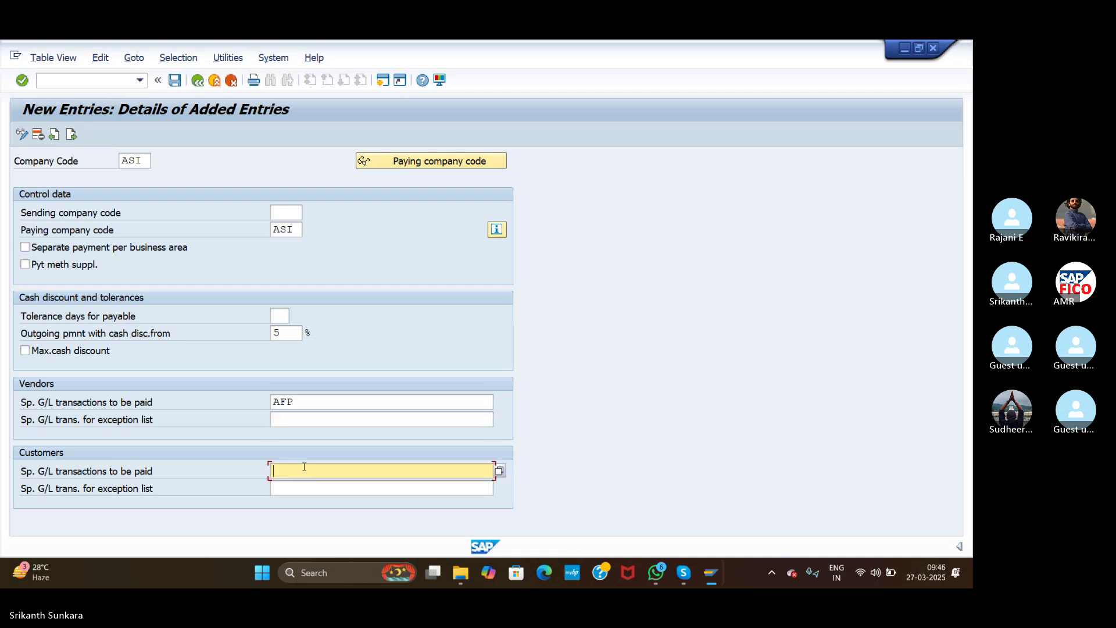
text(AFP)
Step: Save the ASI company code entry under the customizing request and return to Maintain Payment Program
click(23, 81)
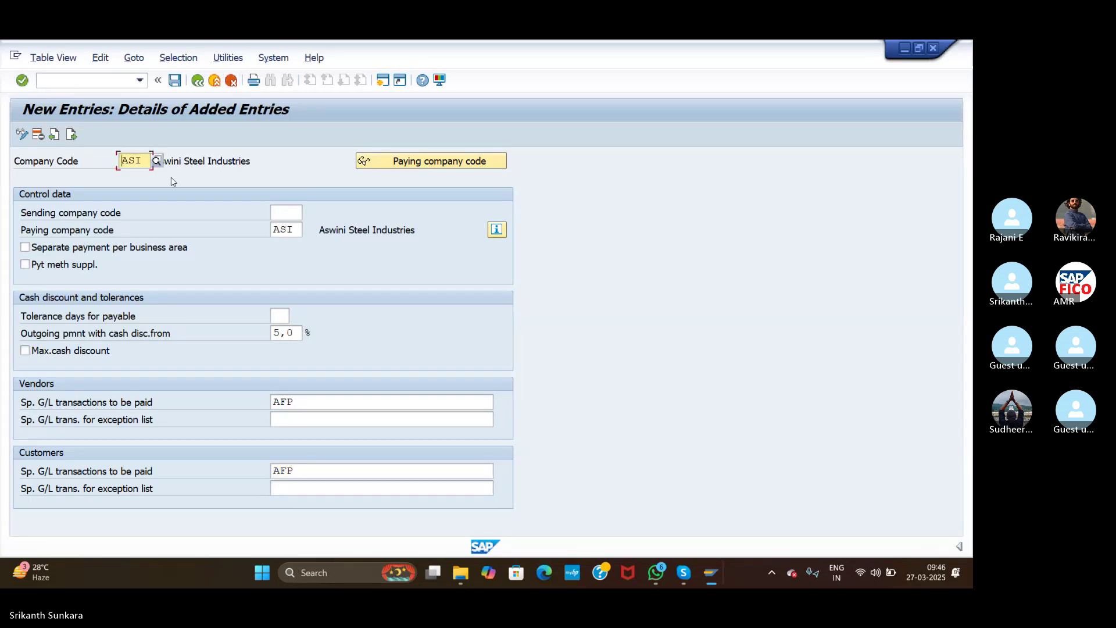
click(175, 80)
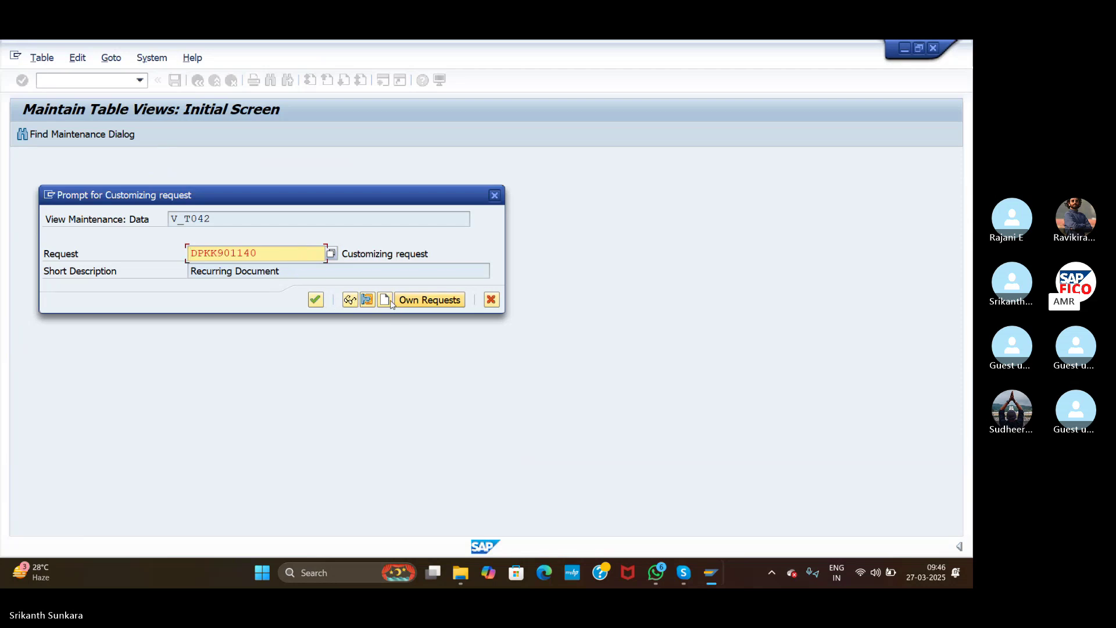
click(316, 301)
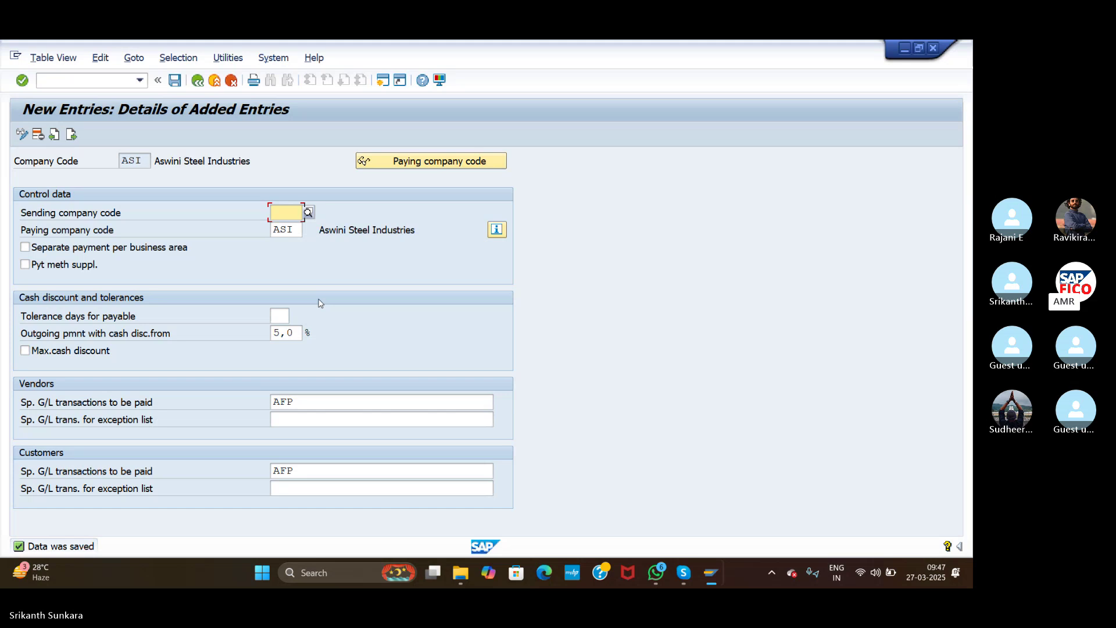
click(197, 80)
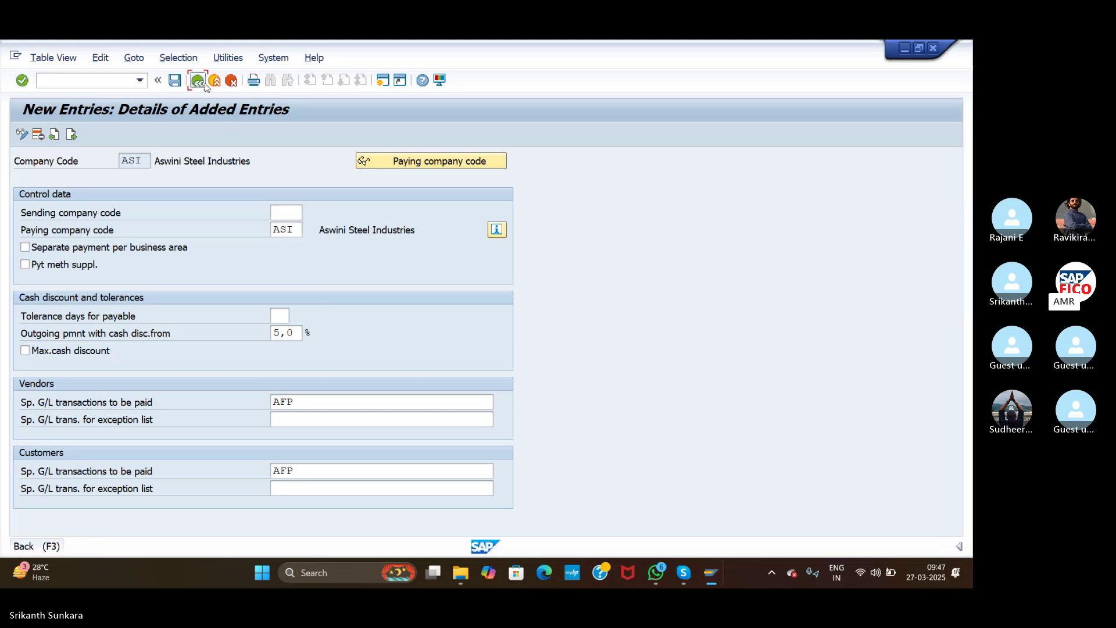
click(204, 84)
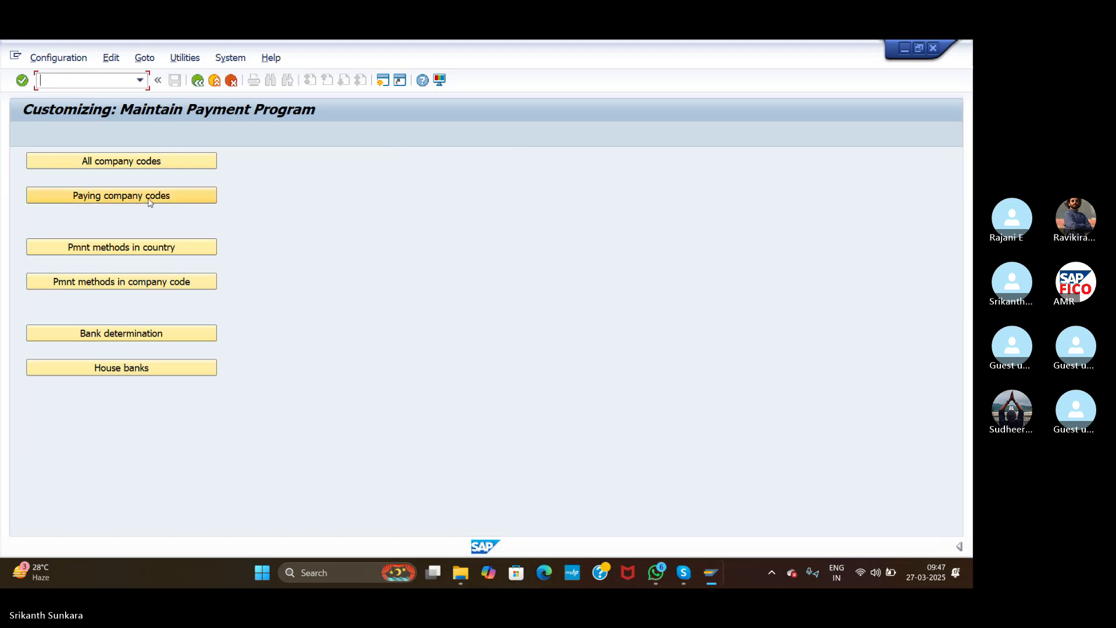
Step: Add paying company code ASI with minimum incoming and outgoing payment amounts of 100,00 INR
click(150, 201)
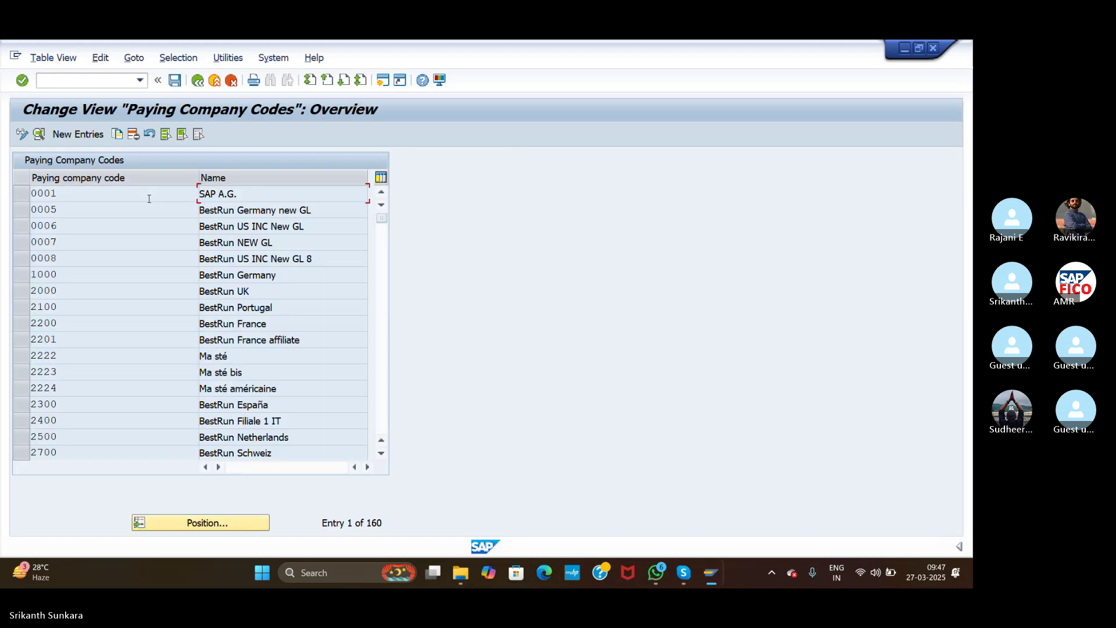
click(76, 135)
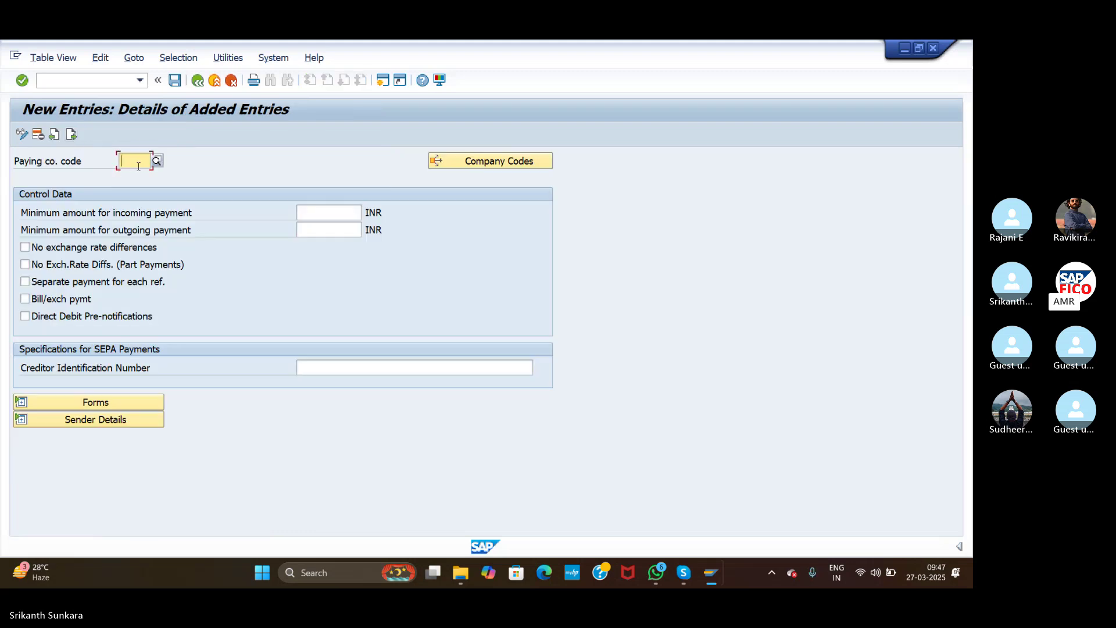
text(ASI)
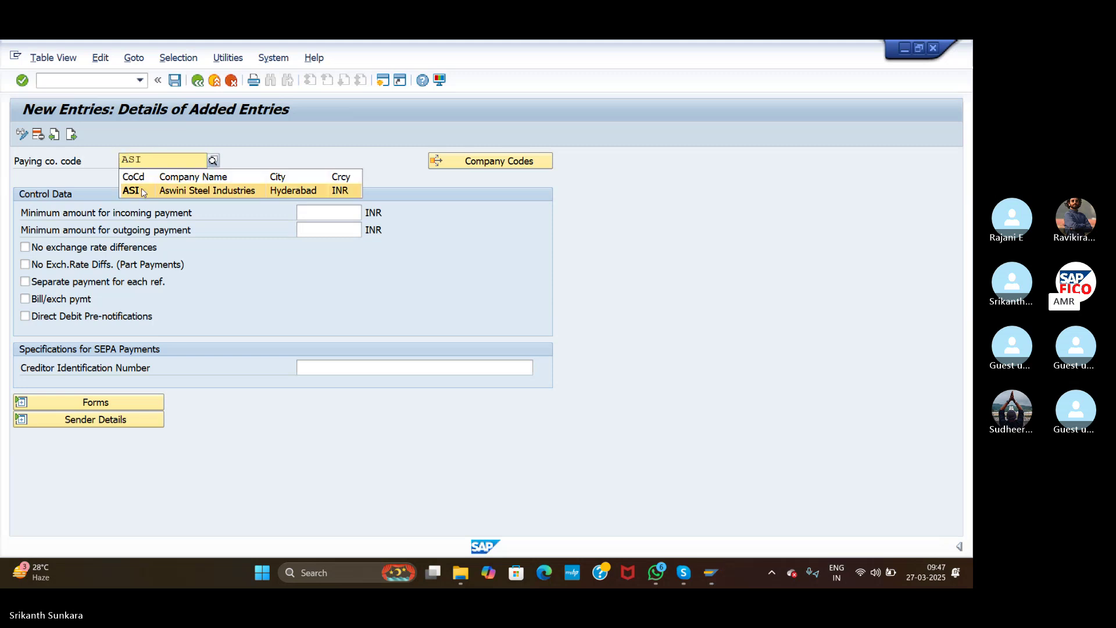
click(142, 189)
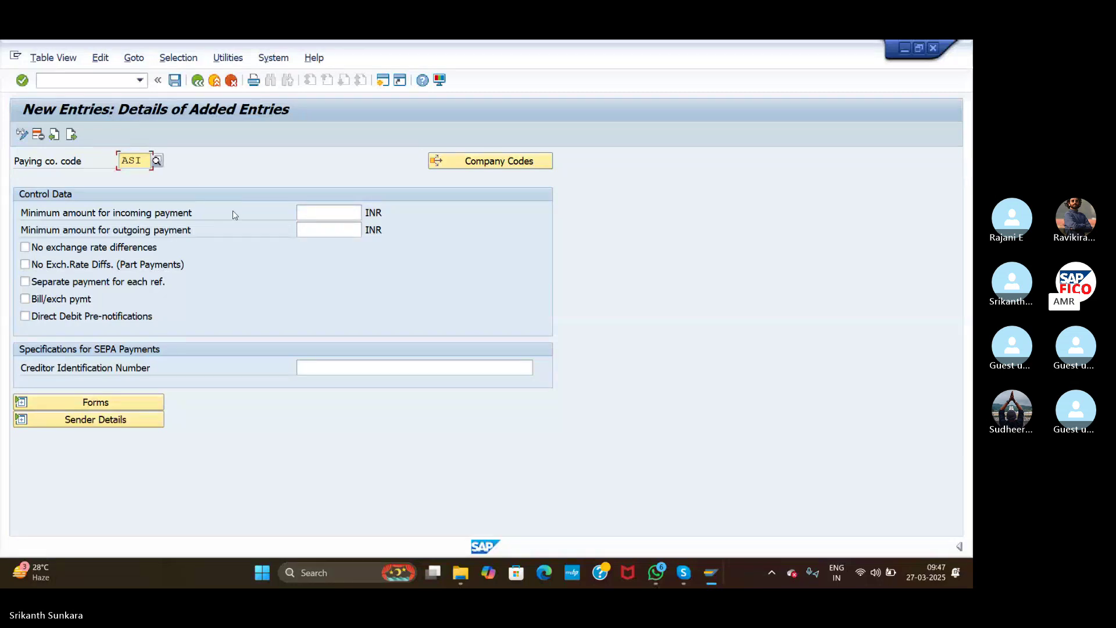
click(320, 213)
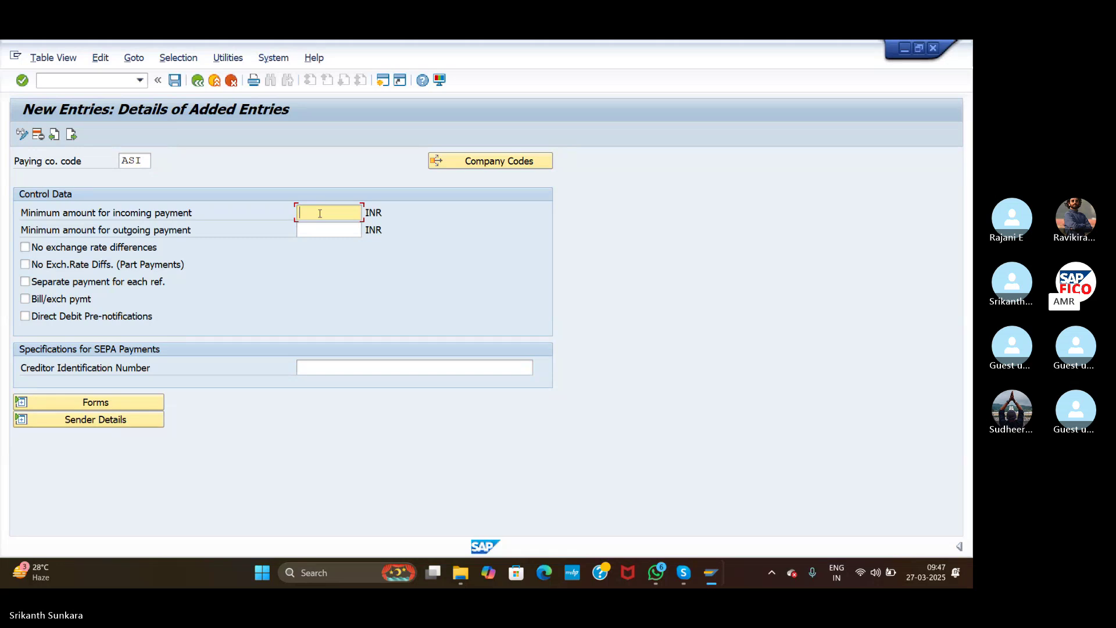
text(100)
click(323, 228)
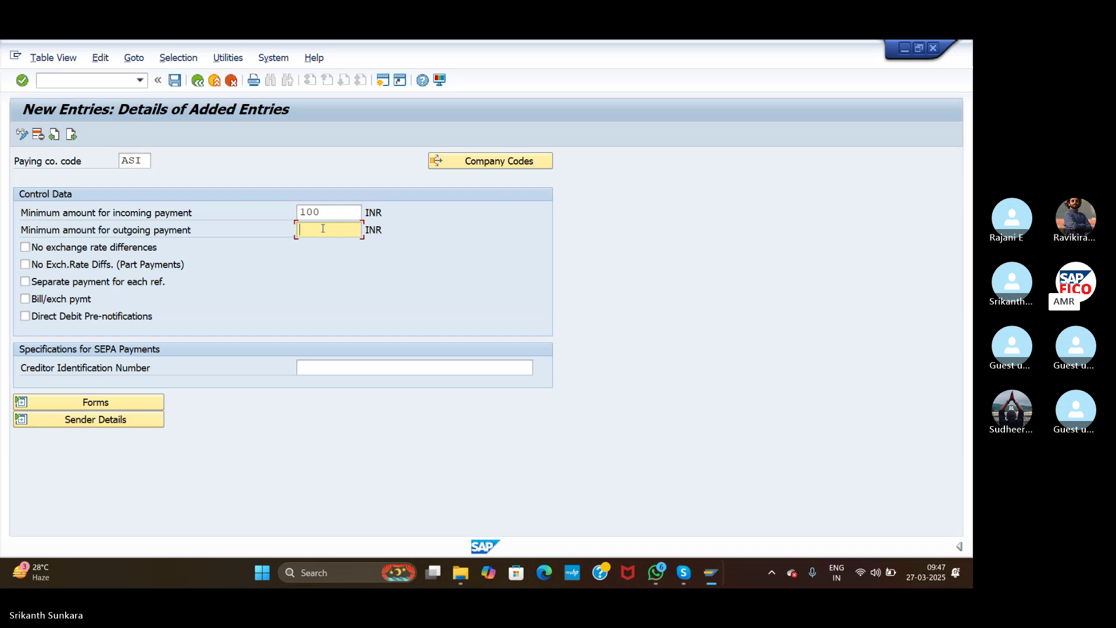
text(100)
click(99, 404)
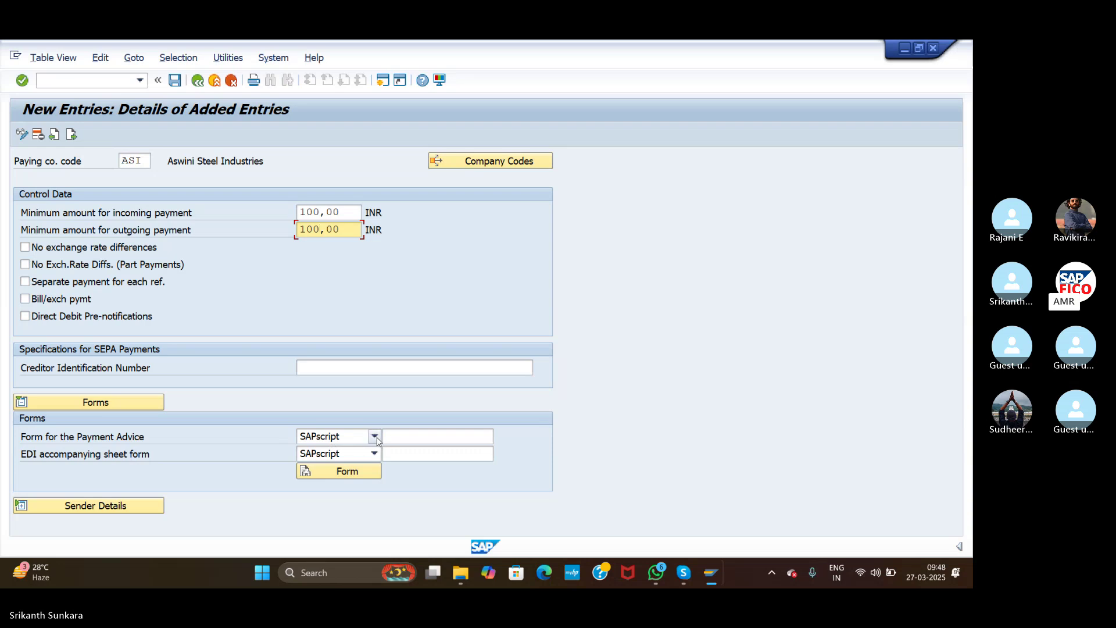
Step: Set the payment advice form to F110_D_AVIS and start the EDI form with F110_
click(395, 437)
text(F)
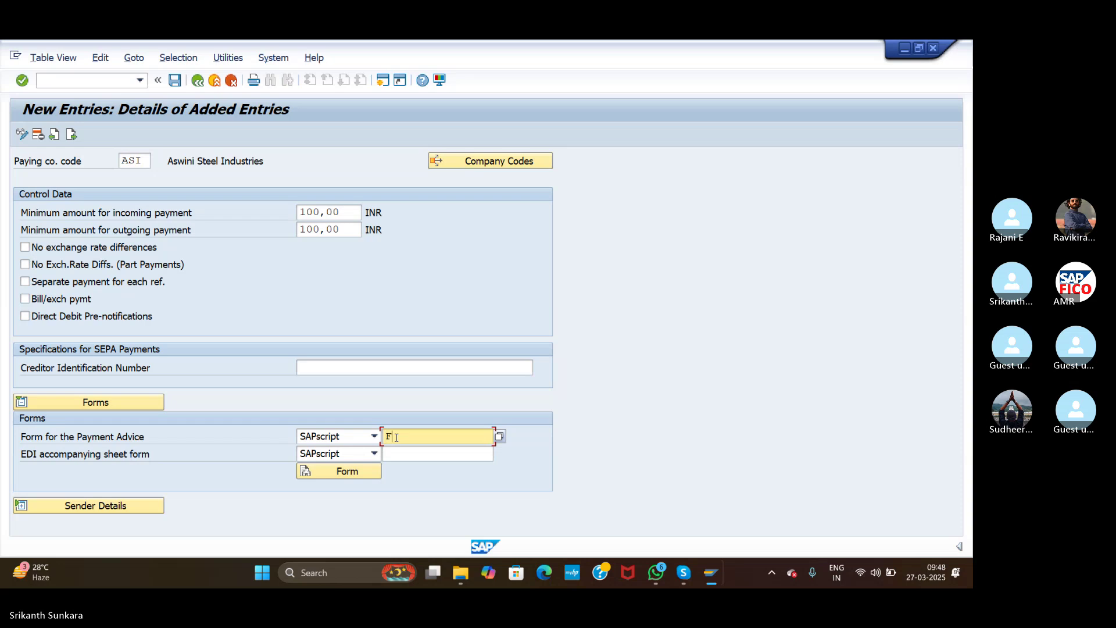
text(110)
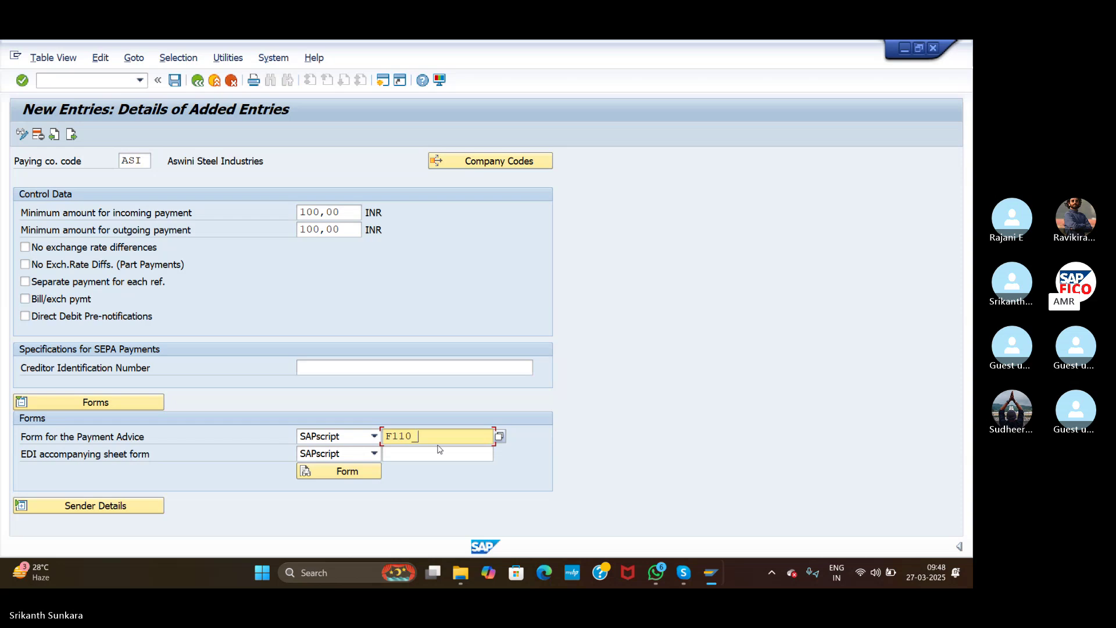
text(_D_AVIS)
click(417, 454)
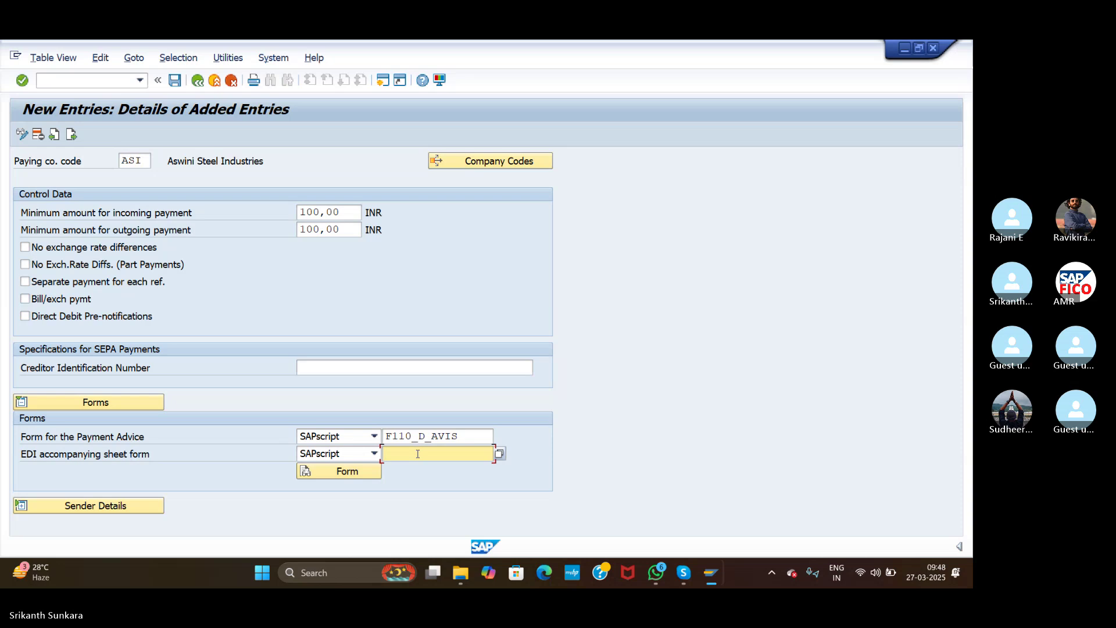
text(F110_)
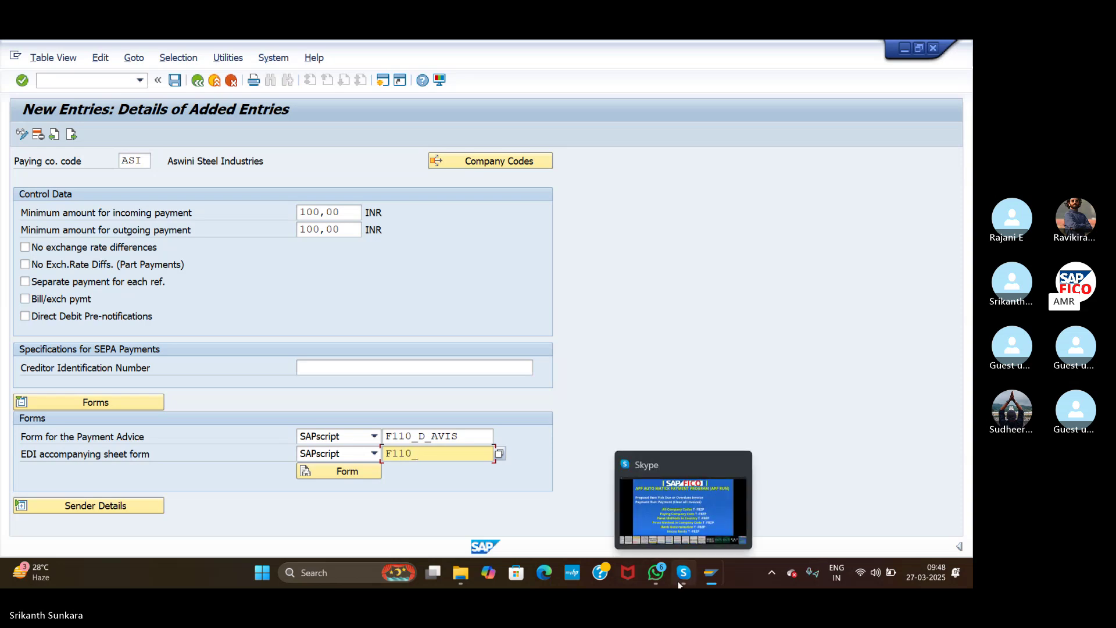
Step: Close the meeting's shared slide, mute the microphone, and return to the ASI entry details
click(684, 572)
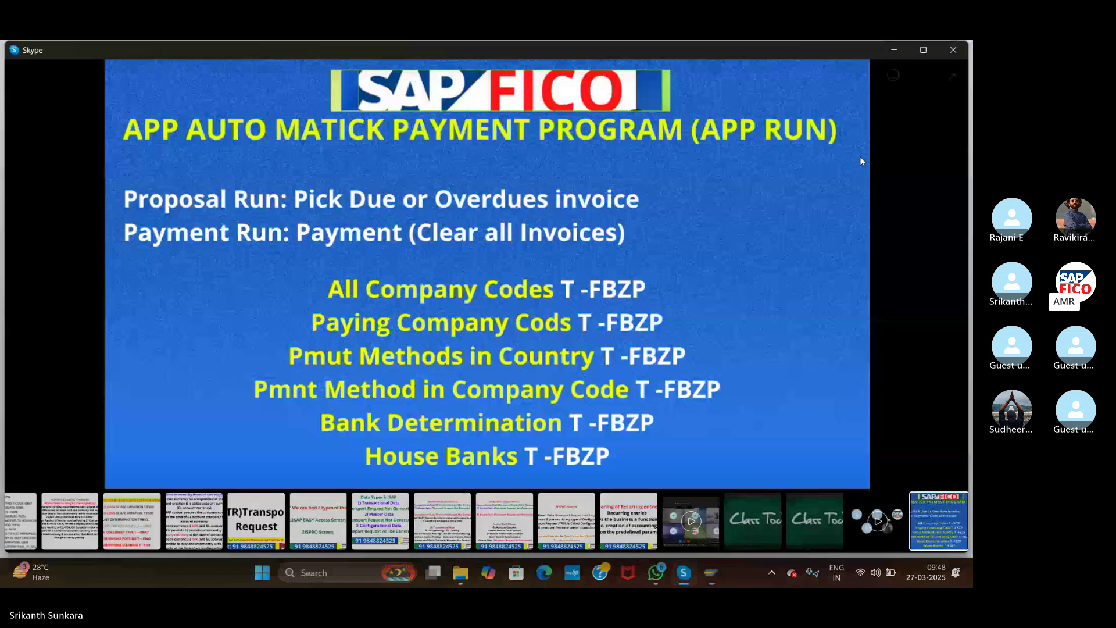
click(954, 75)
click(341, 532)
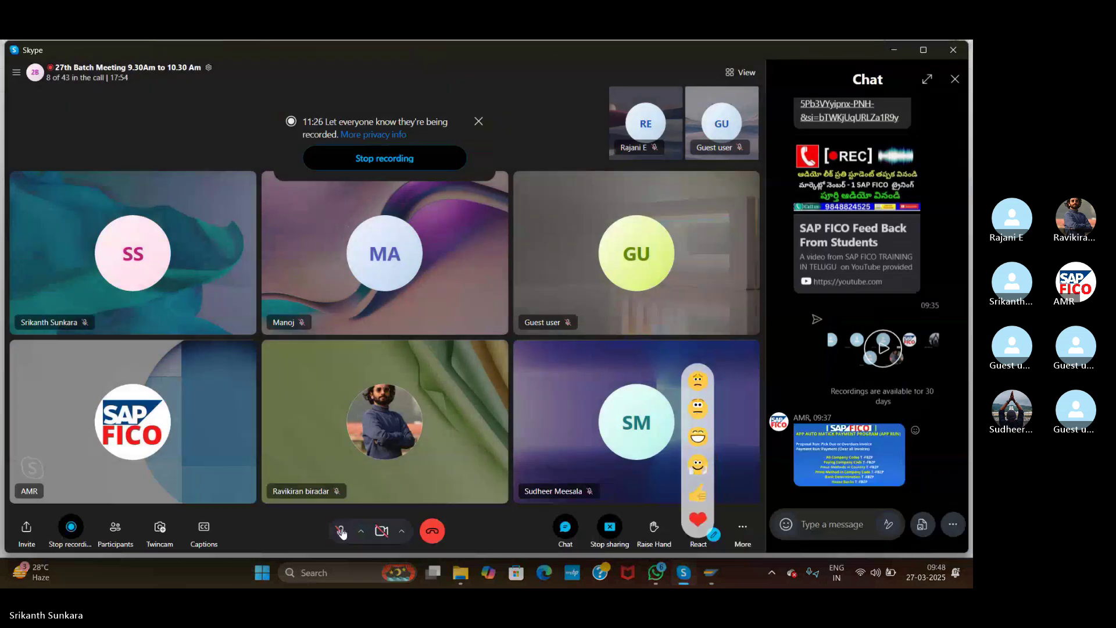
mouse_move(703, 581)
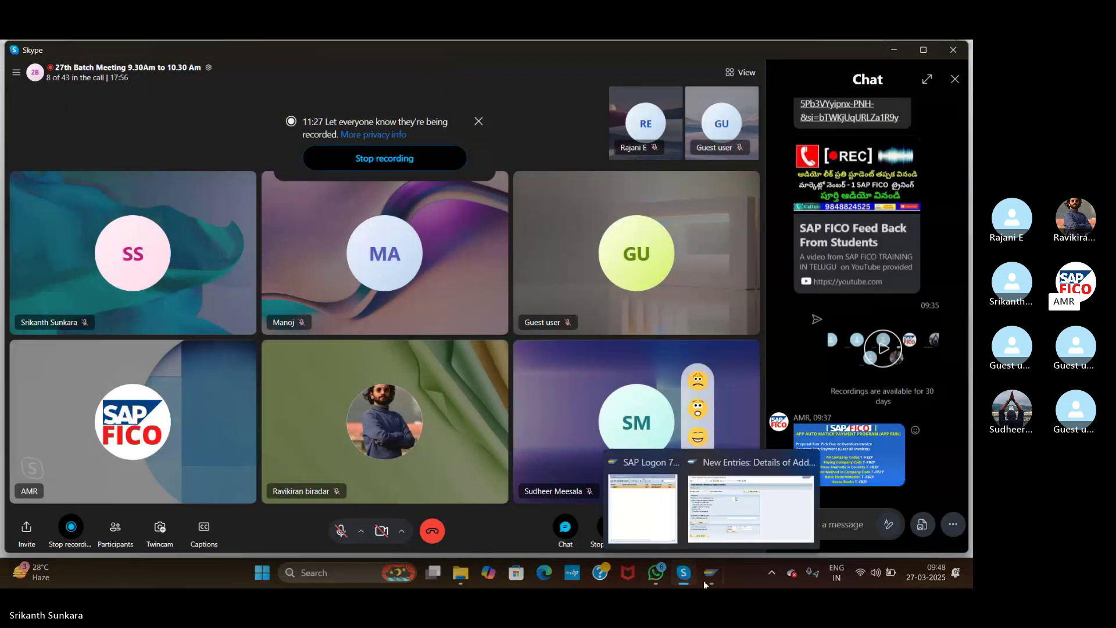
click(738, 512)
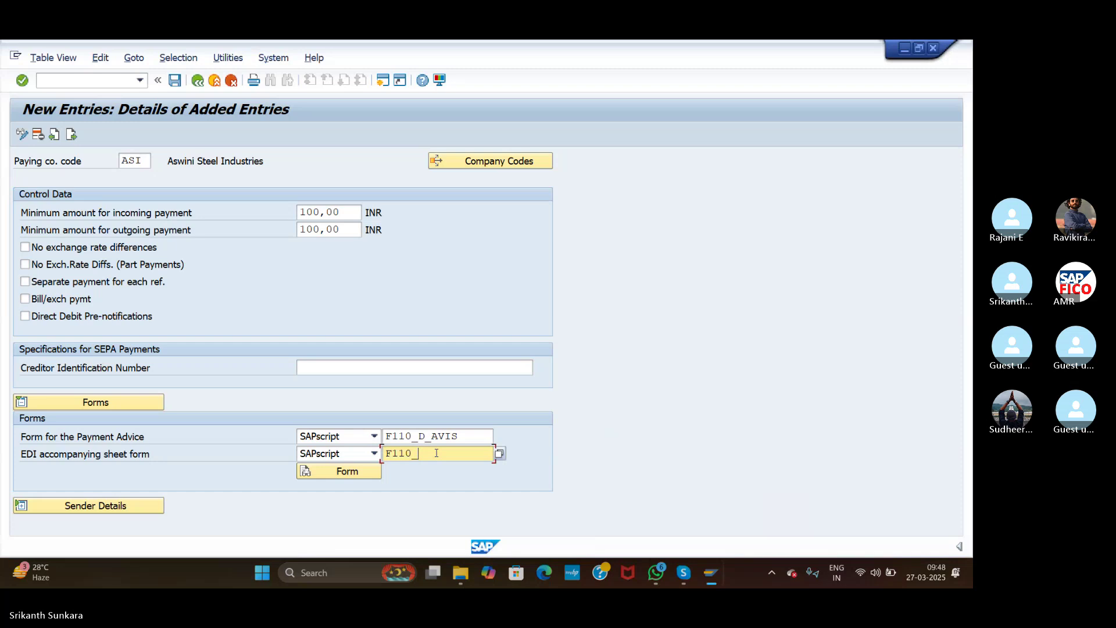
Step: Complete the EDI accompanying sheet form as F110_EDI_01, correcting the ADI typo
text(EDI_01)
click(889, 141)
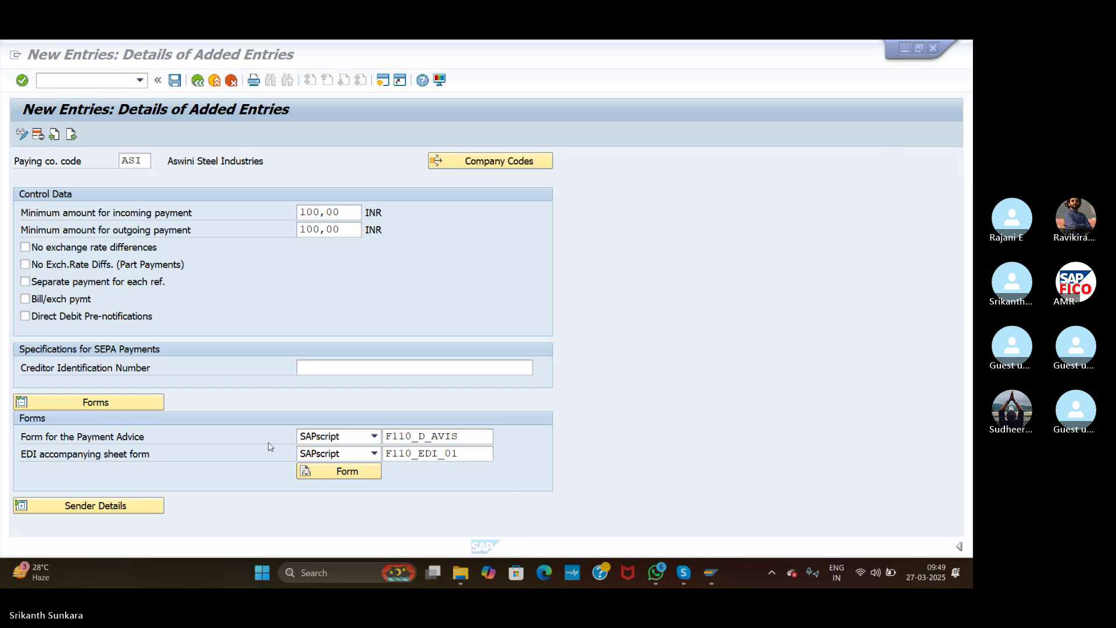
Step: Save the ASI paying company code entry under the customizing request and go back to the overview
click(176, 84)
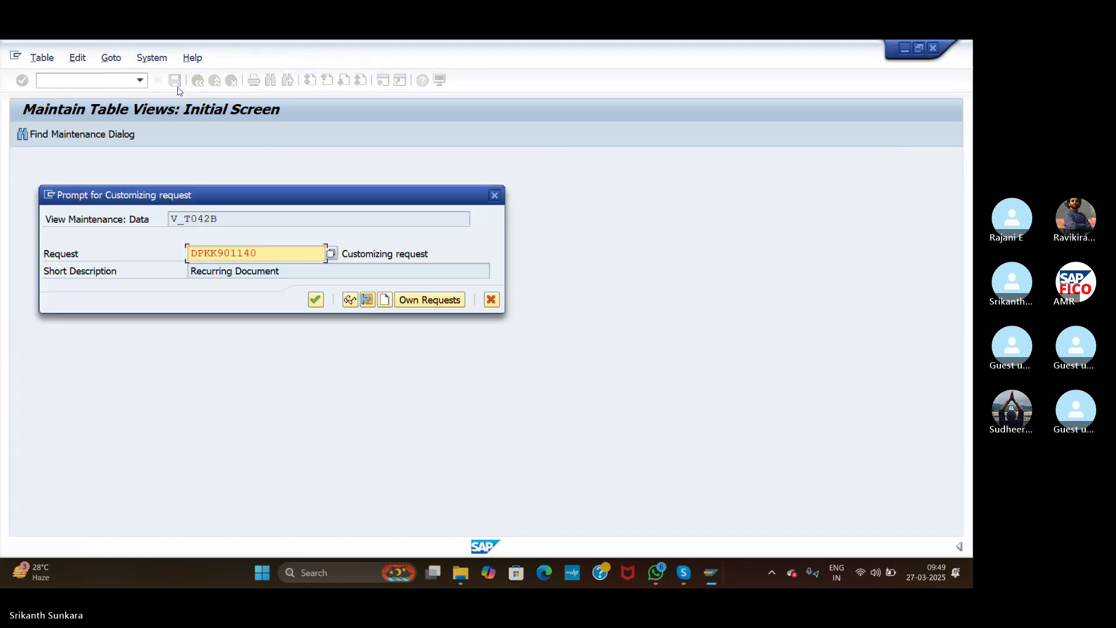
click(316, 299)
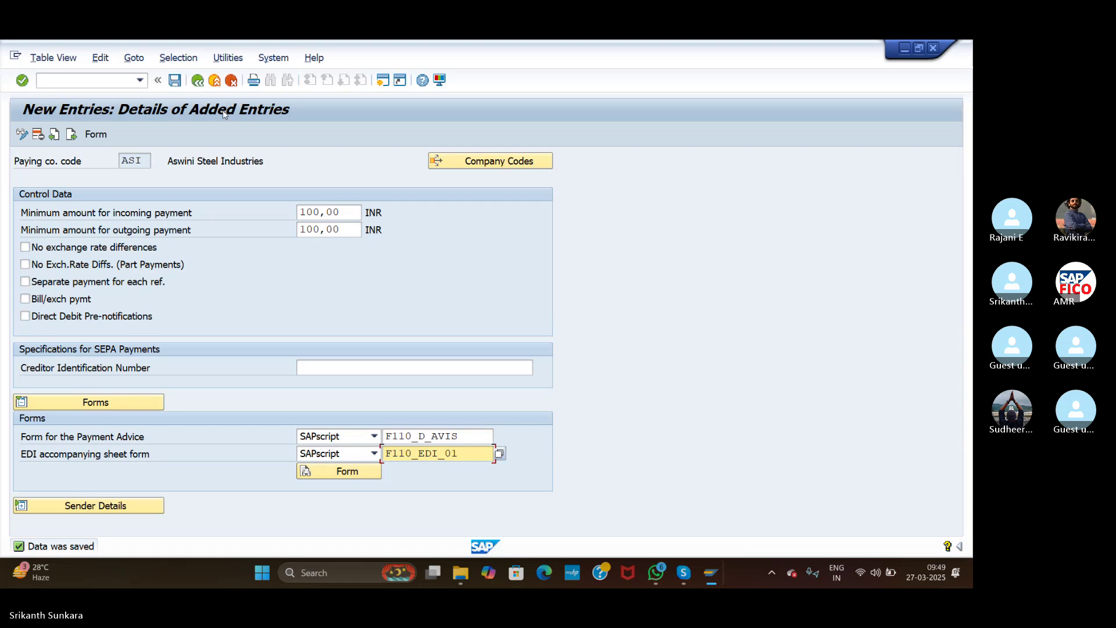
click(198, 83)
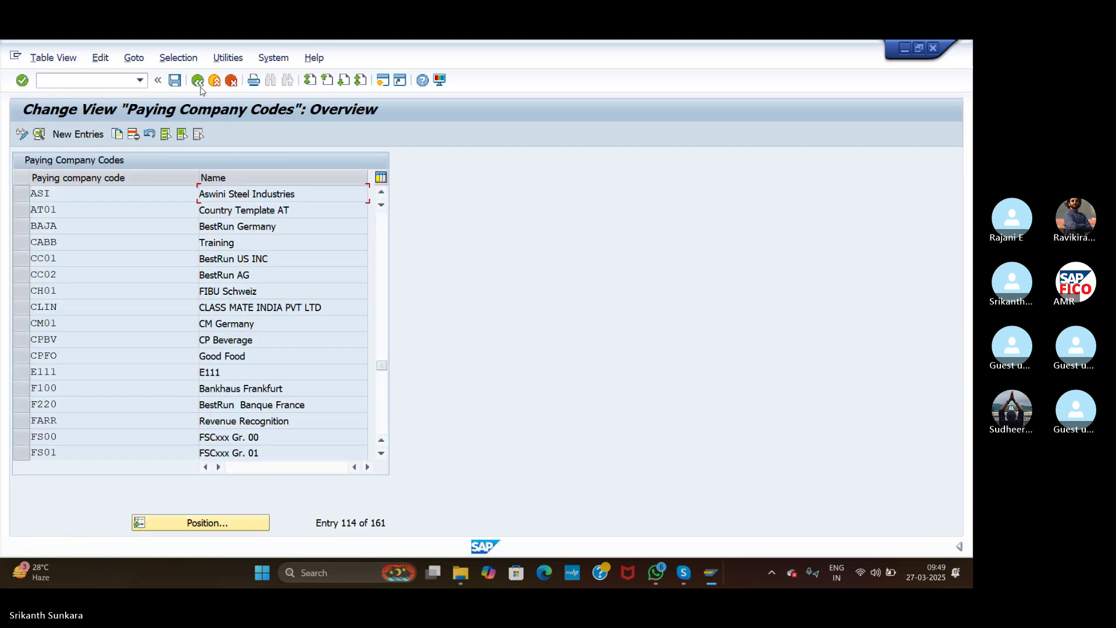
Step: Position the payment methods in country list on IN and open India's C Cheque method
click(199, 82)
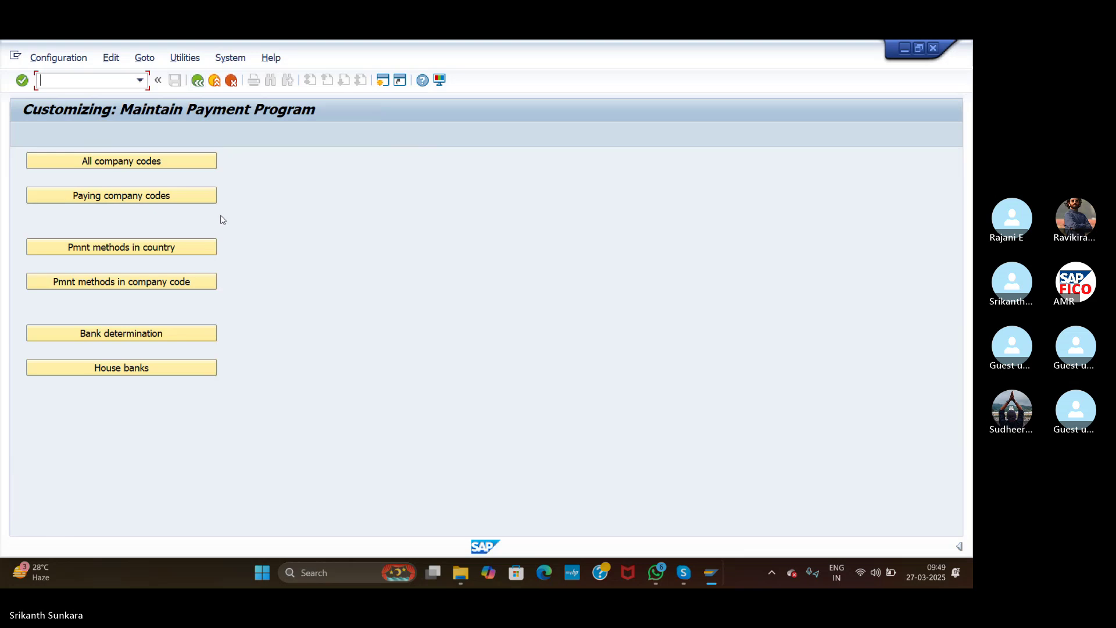
click(150, 250)
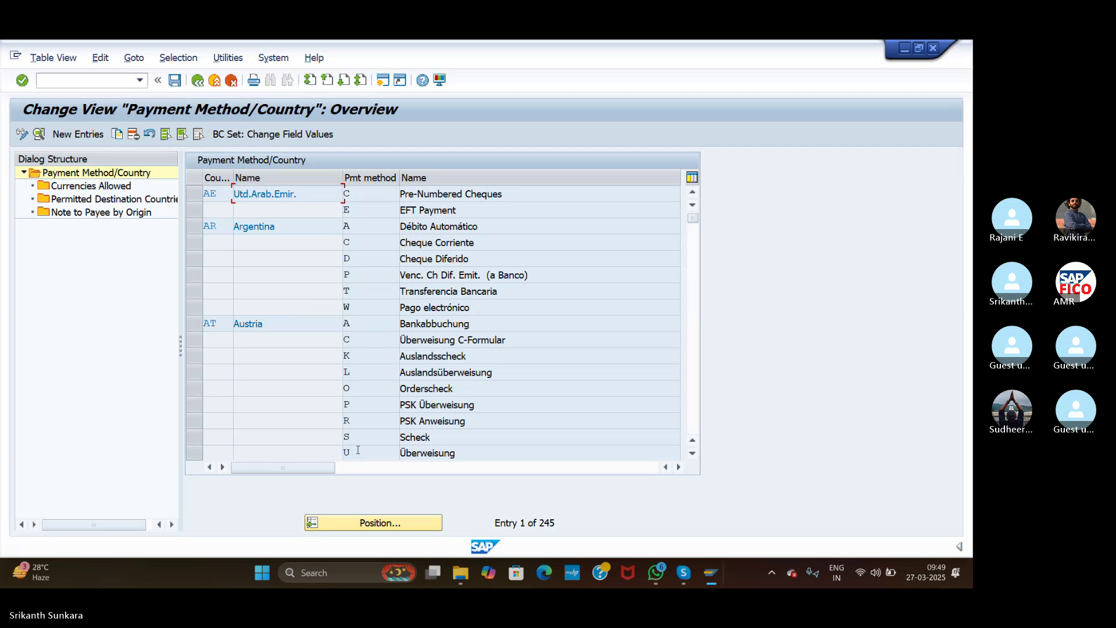
click(373, 523)
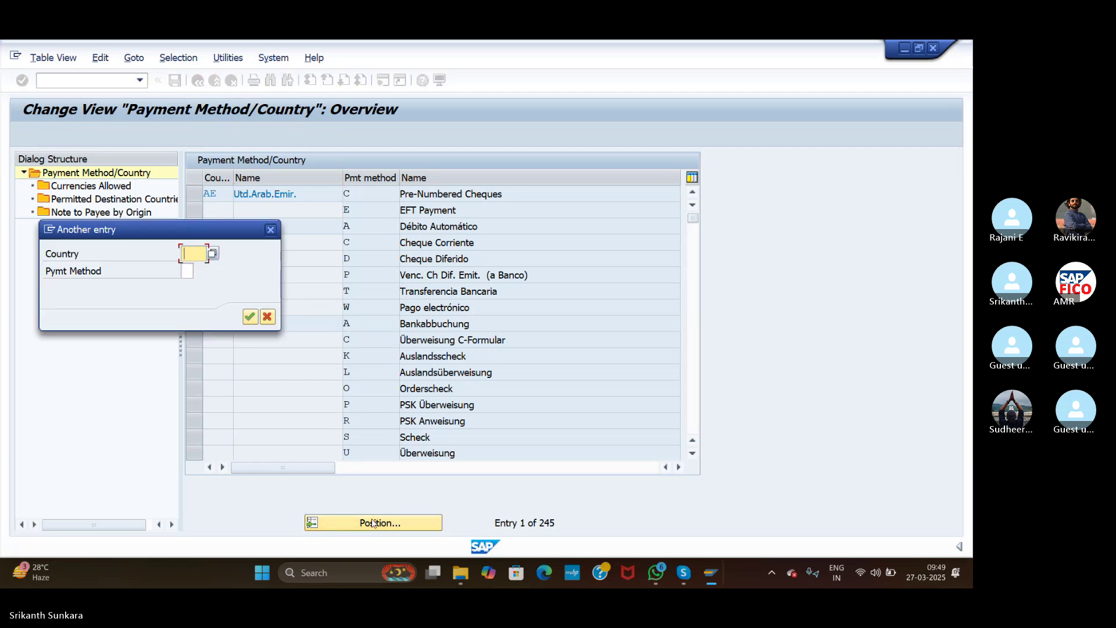
text(IN)
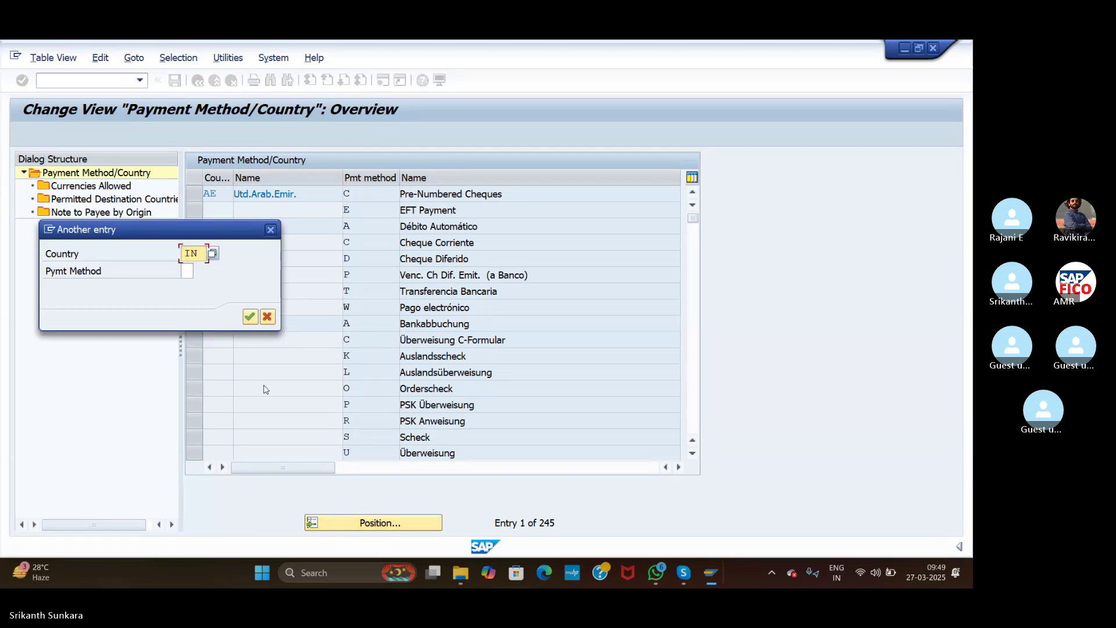
click(256, 320)
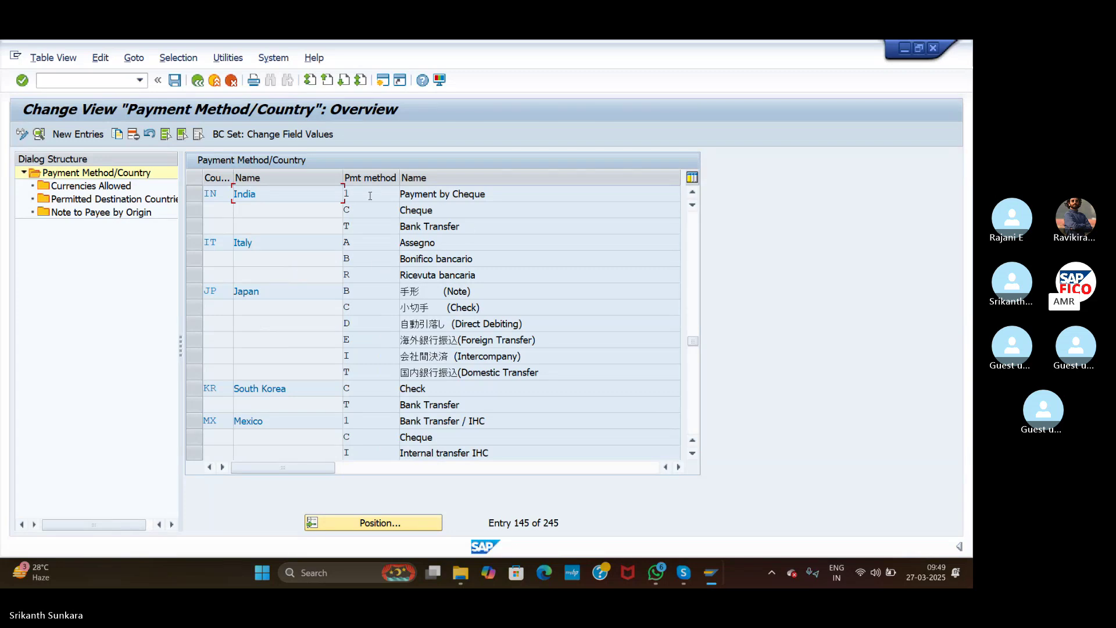
click(447, 214)
Step: Open the details of India's Cheque (C) payment method, then bring the meeting window forward
double_click(424, 208)
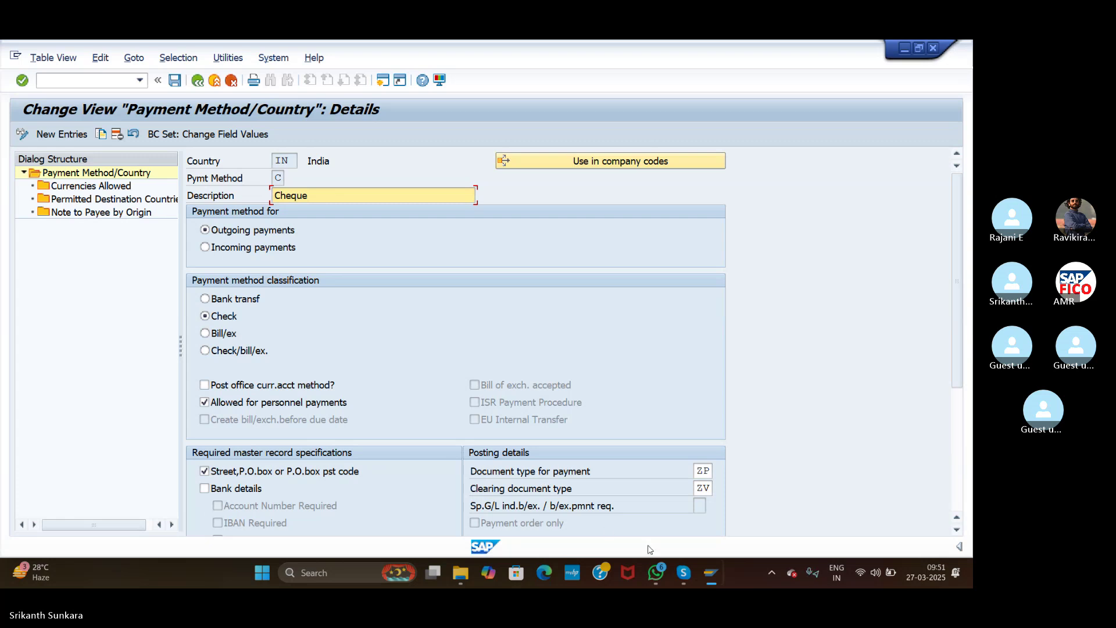
click(682, 576)
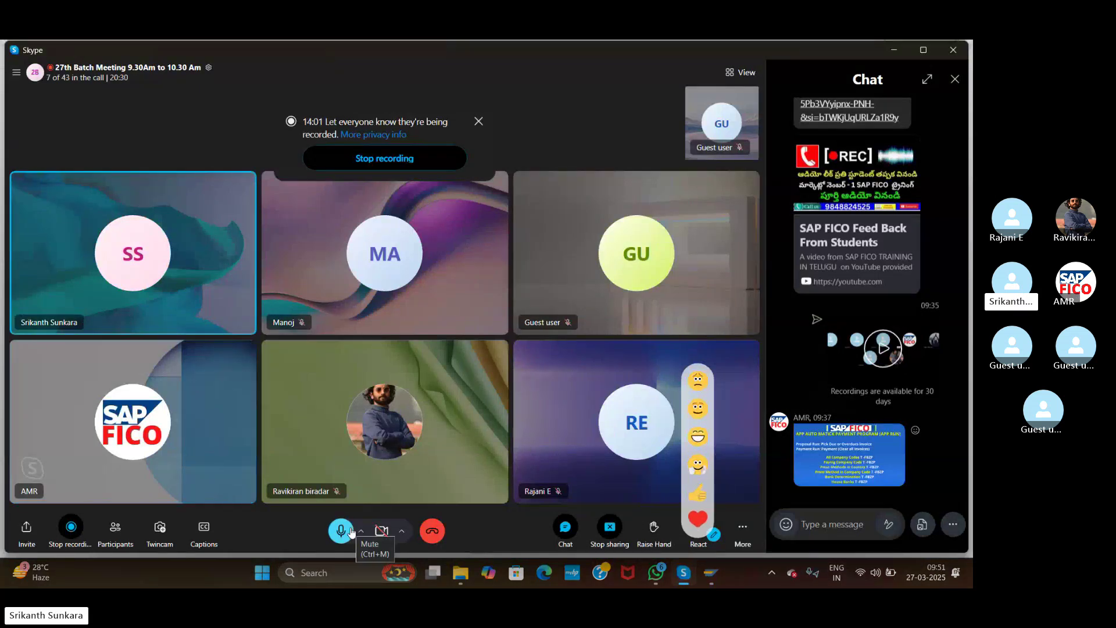
Step: Bring back India's Cheque method details and save them; SAP reports data already saved
click(710, 573)
click(740, 510)
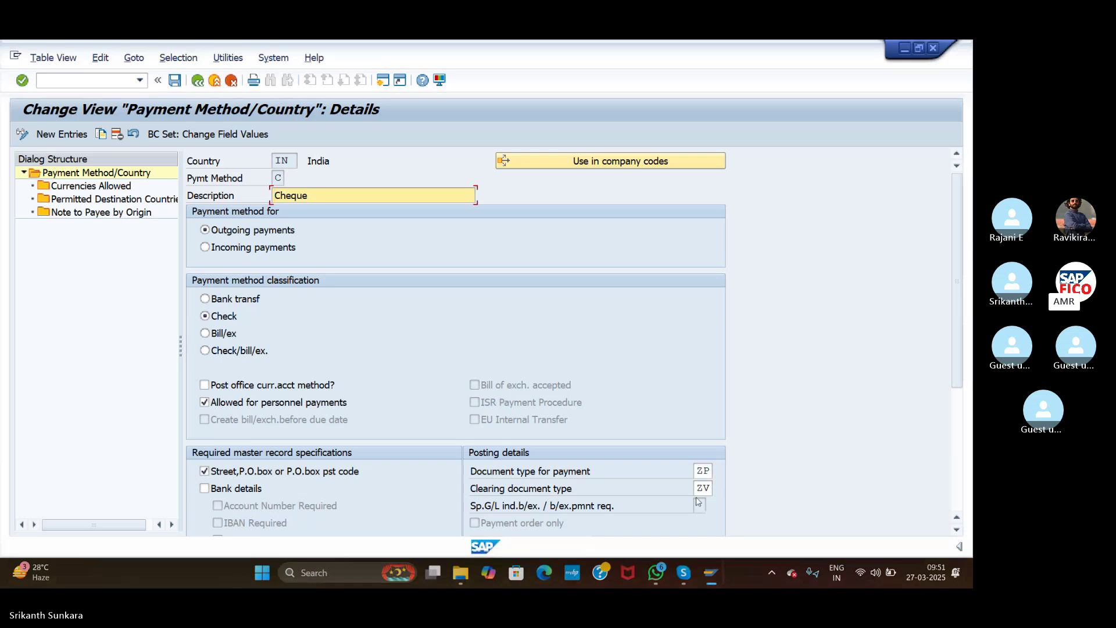
click(883, 135)
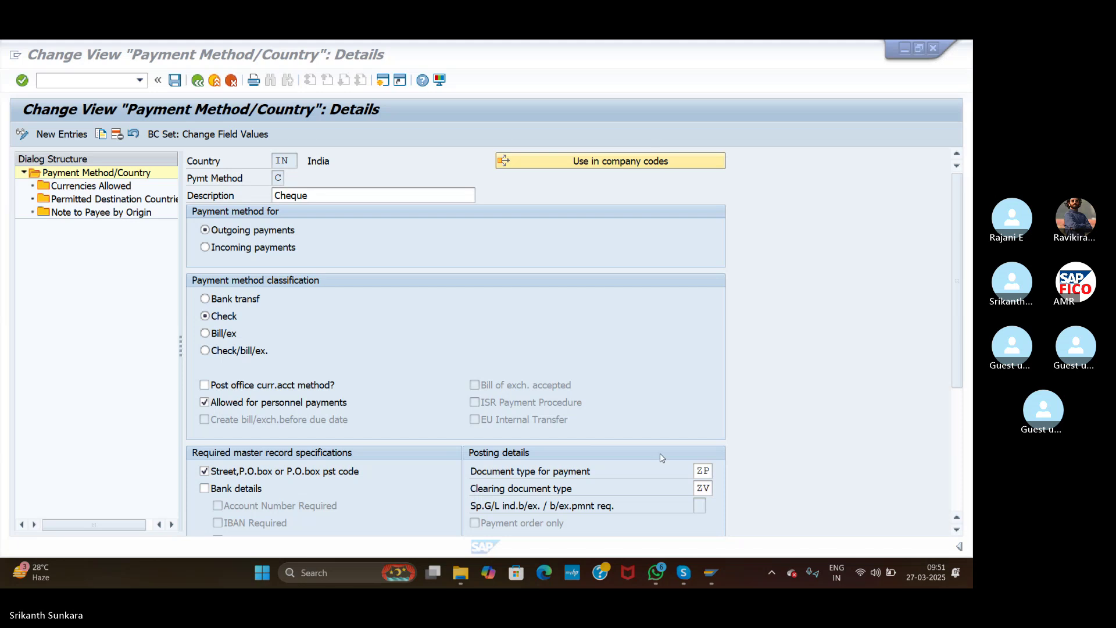
click(175, 81)
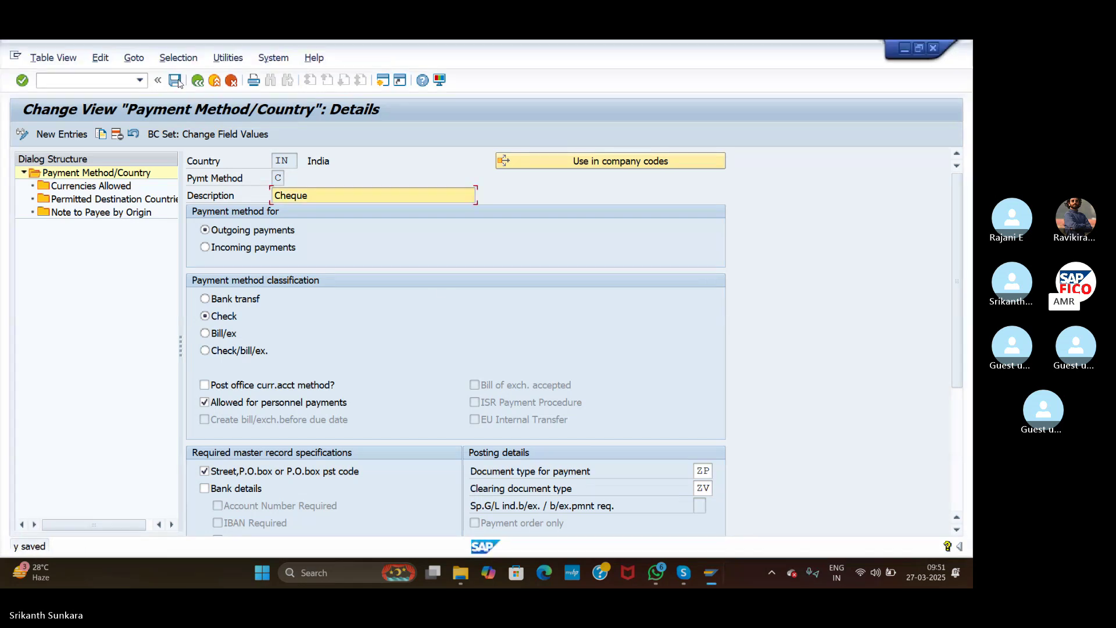
click(214, 81)
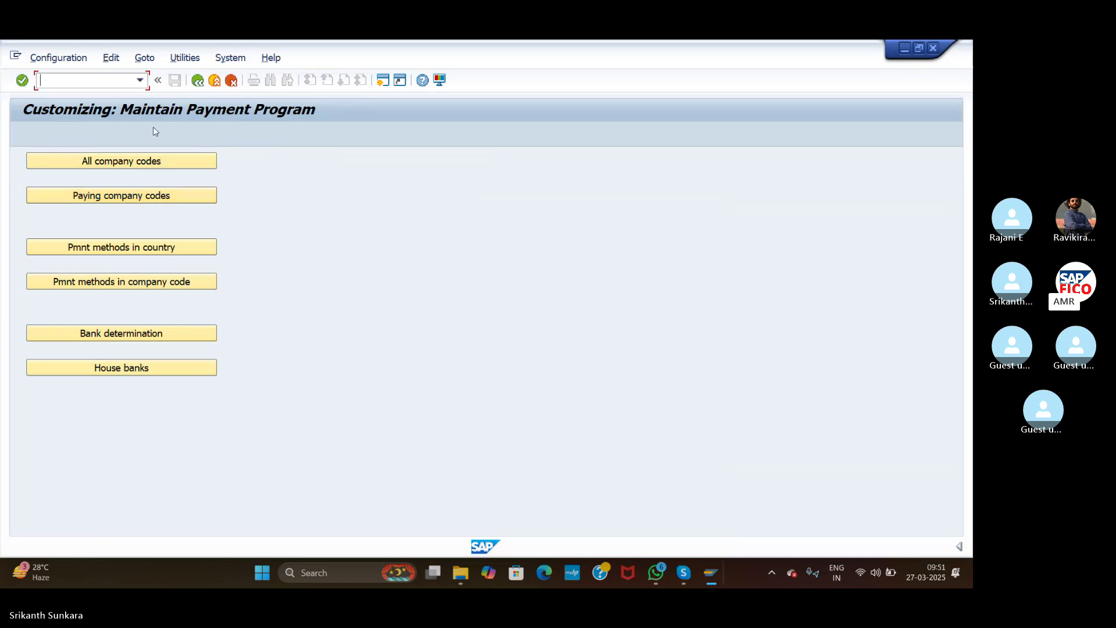
click(150, 246)
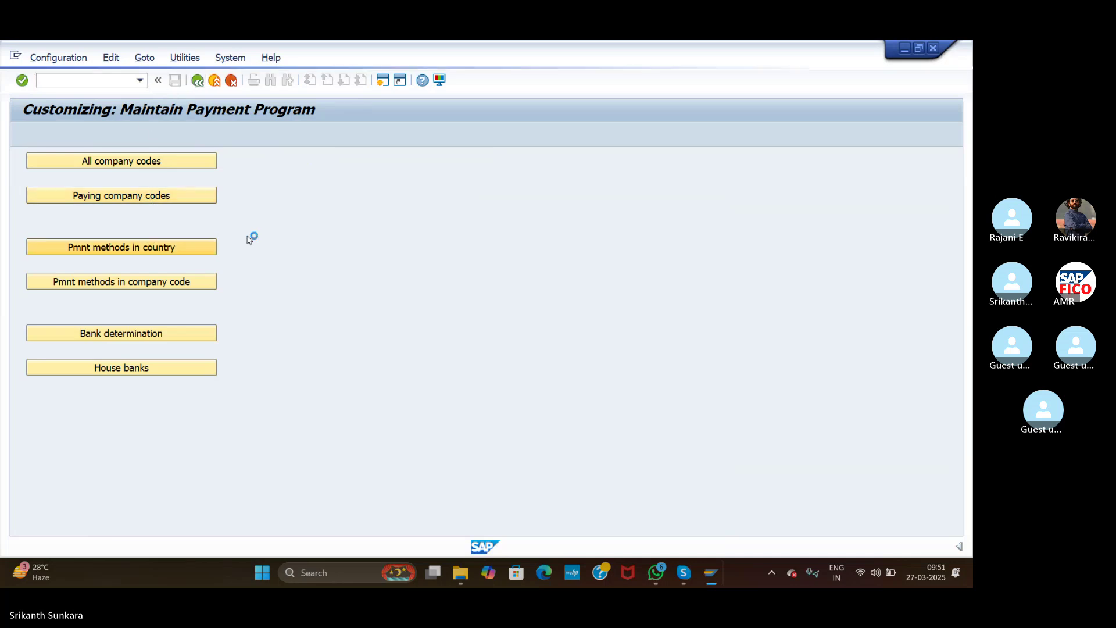
click(390, 525)
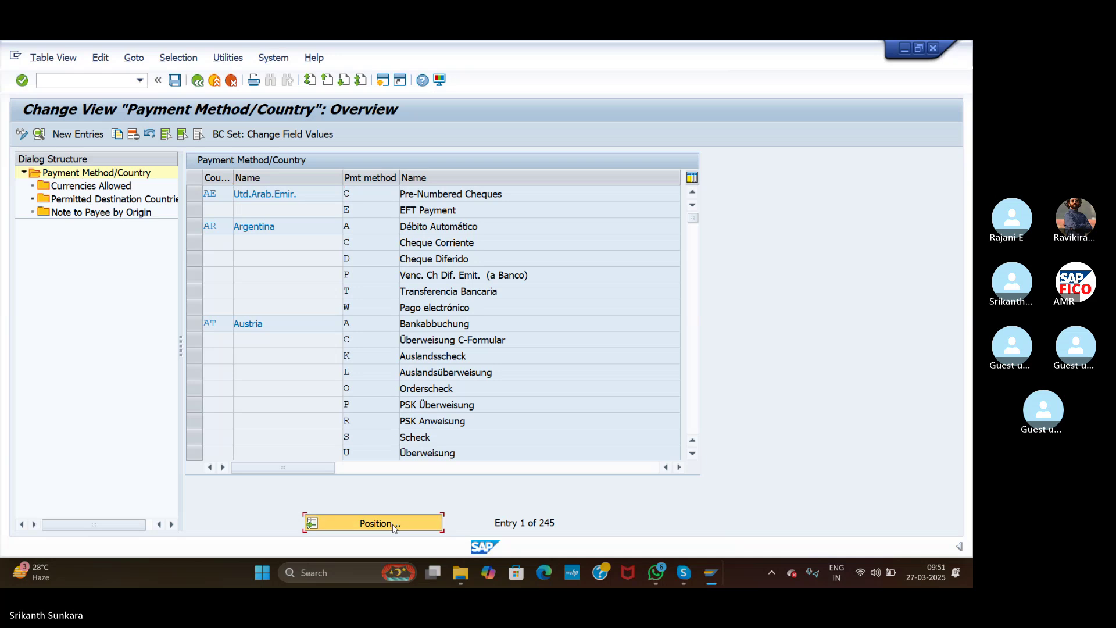
text(IJ)
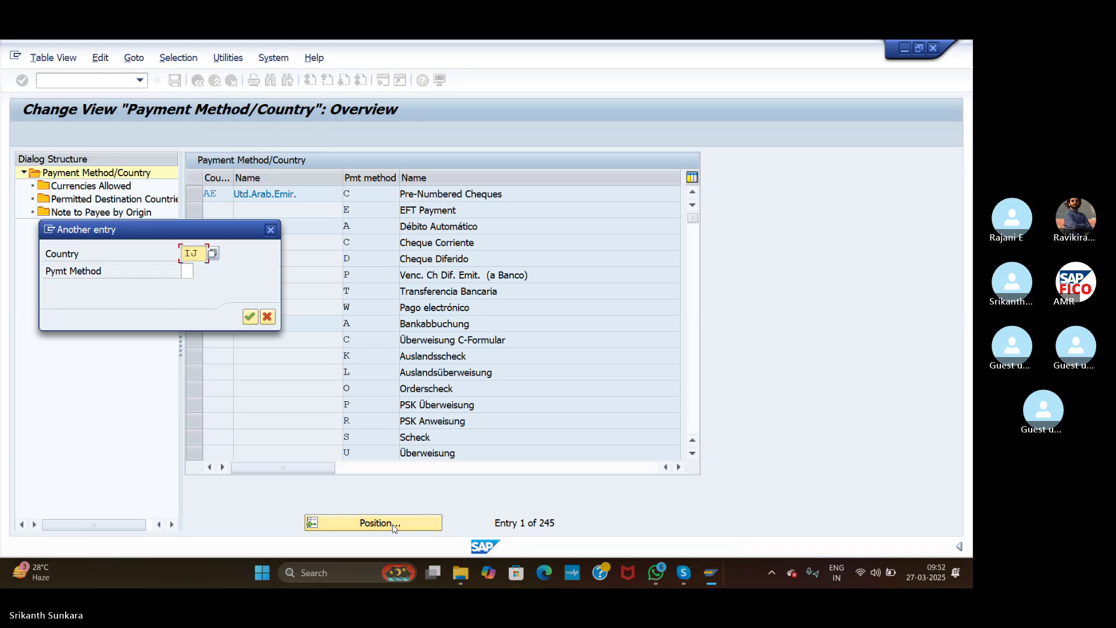
key(BackSpace)
text(N)
click(250, 316)
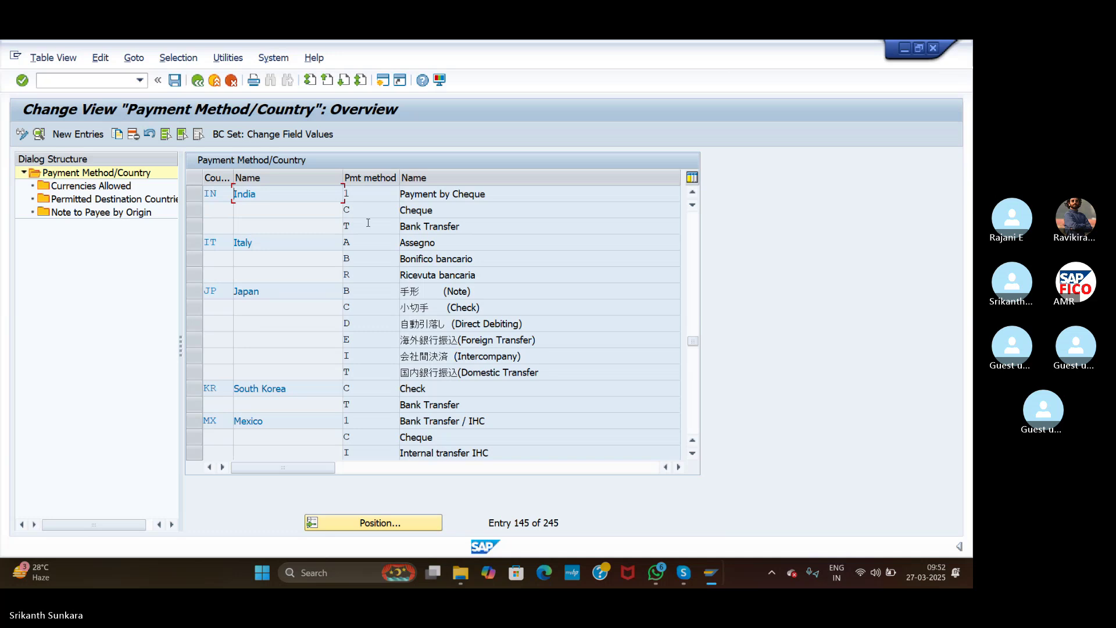
double_click(422, 209)
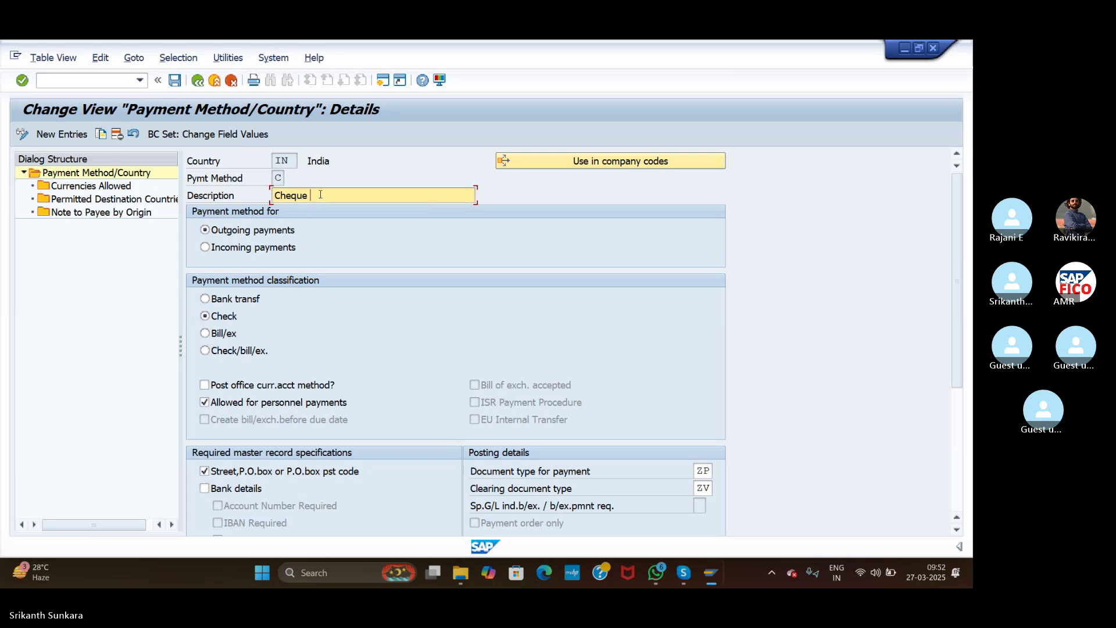
Step: Save the payment method description as Cheque ASI under the customizing request, then open a new session
text(ASI)
click(175, 80)
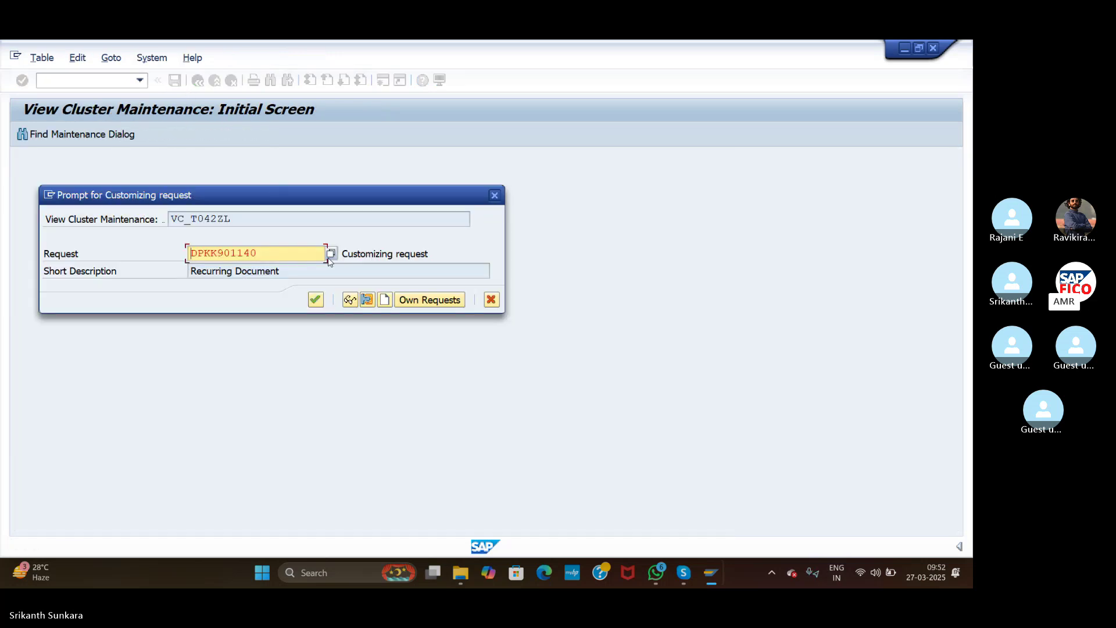
click(315, 304)
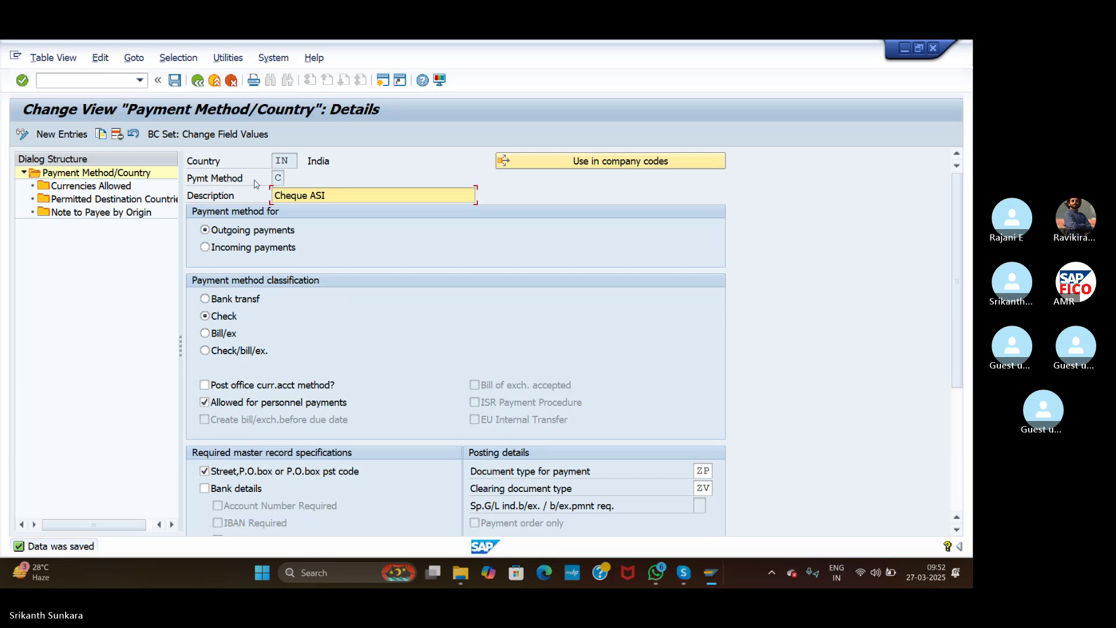
click(384, 80)
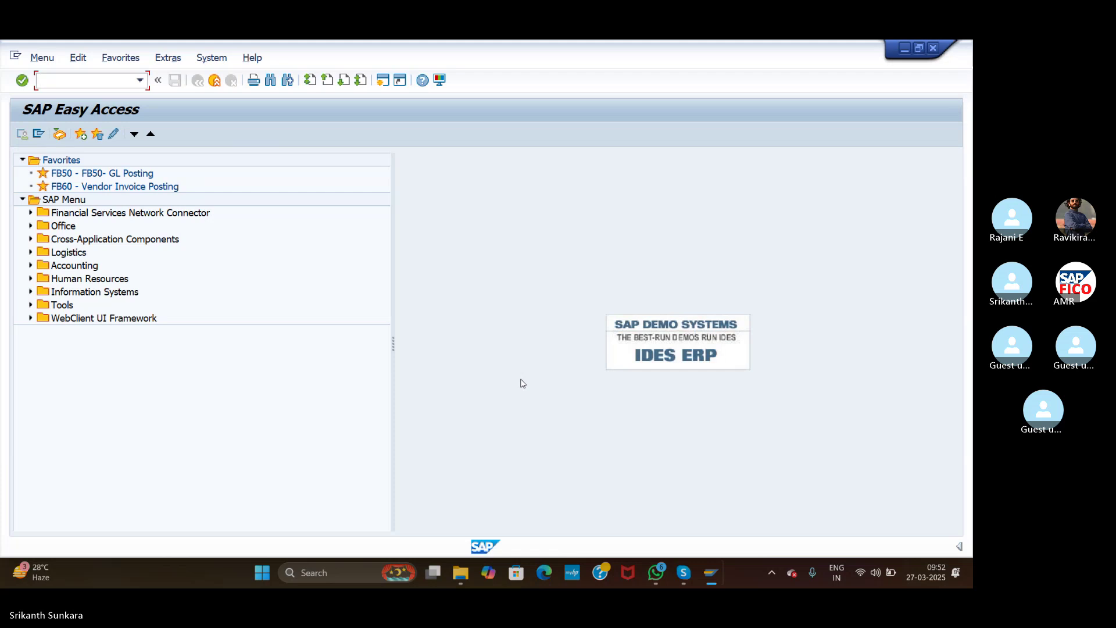
Step: Mute the microphone in the video call and return to SAP Easy Access
click(684, 573)
click(341, 530)
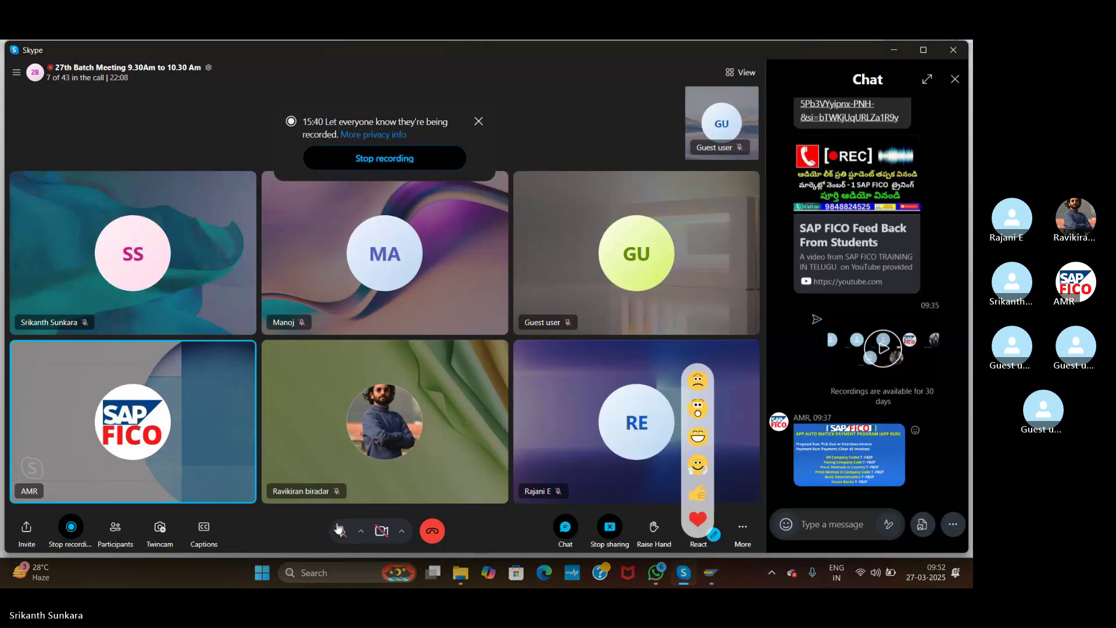
key(alt+Tab)
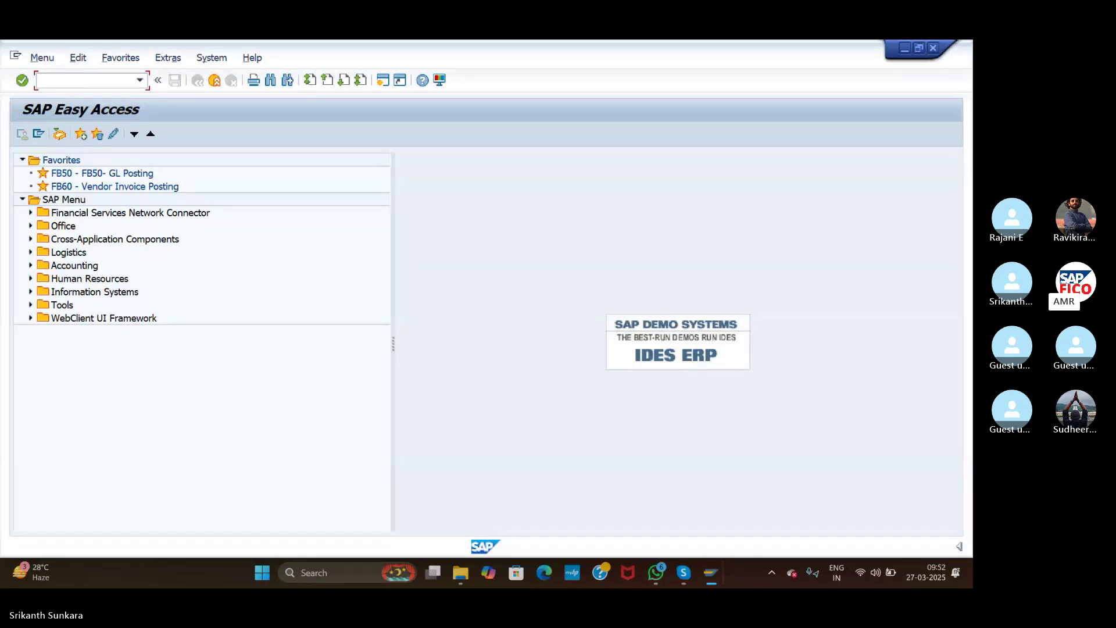
Step: Run FBN1 and open the number range intervals for company code ASI
text(FBN1)
key(Return)
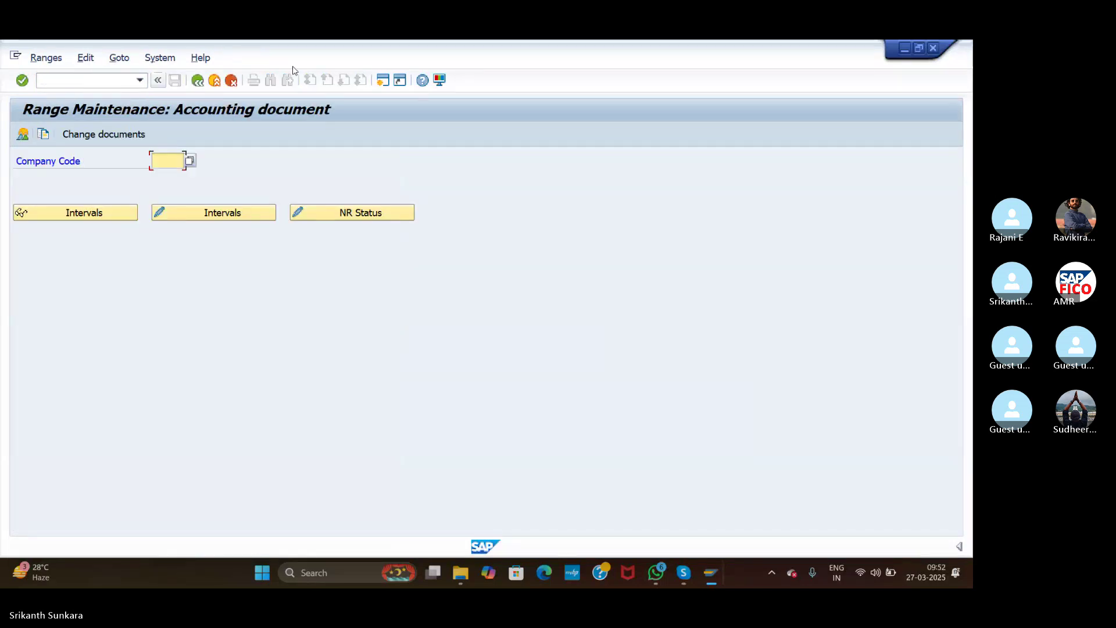
key(alt+Tab)
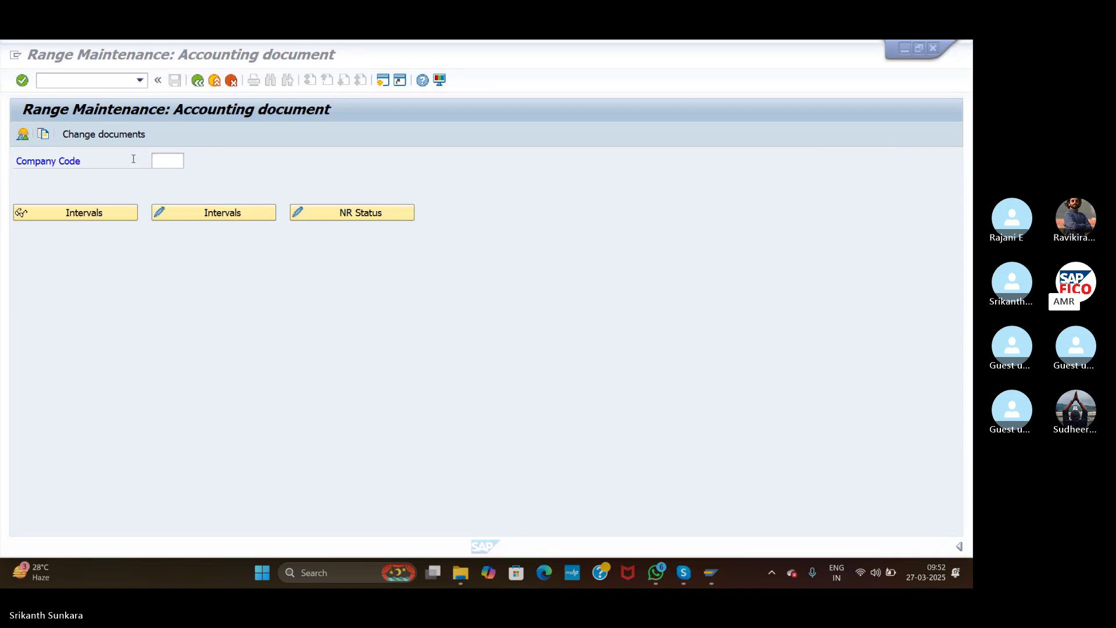
click(167, 163)
text(ASI)
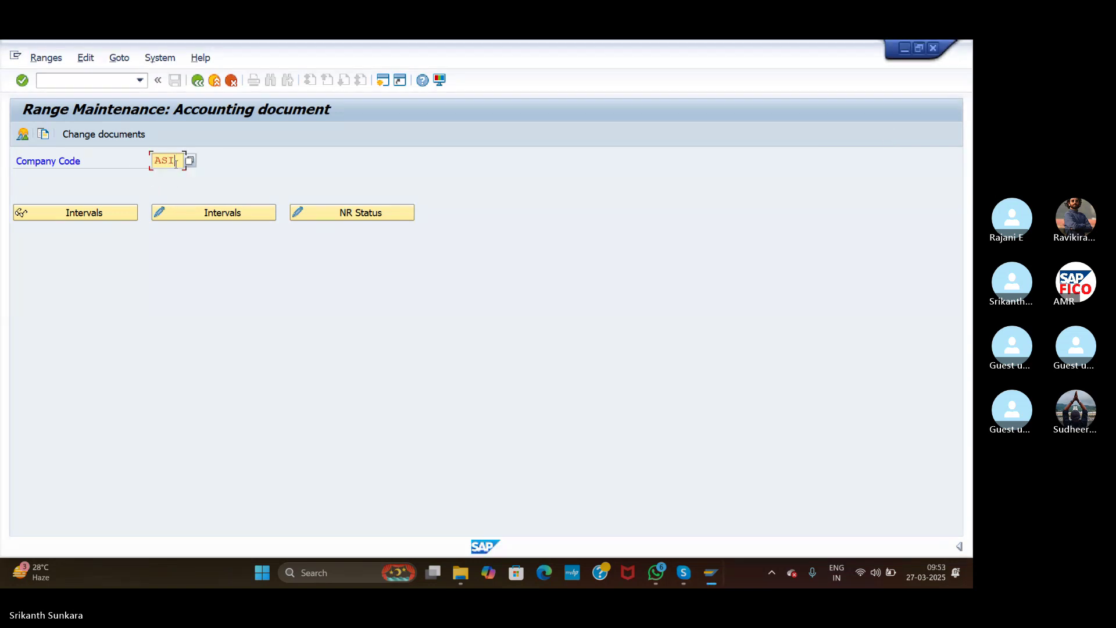
click(188, 211)
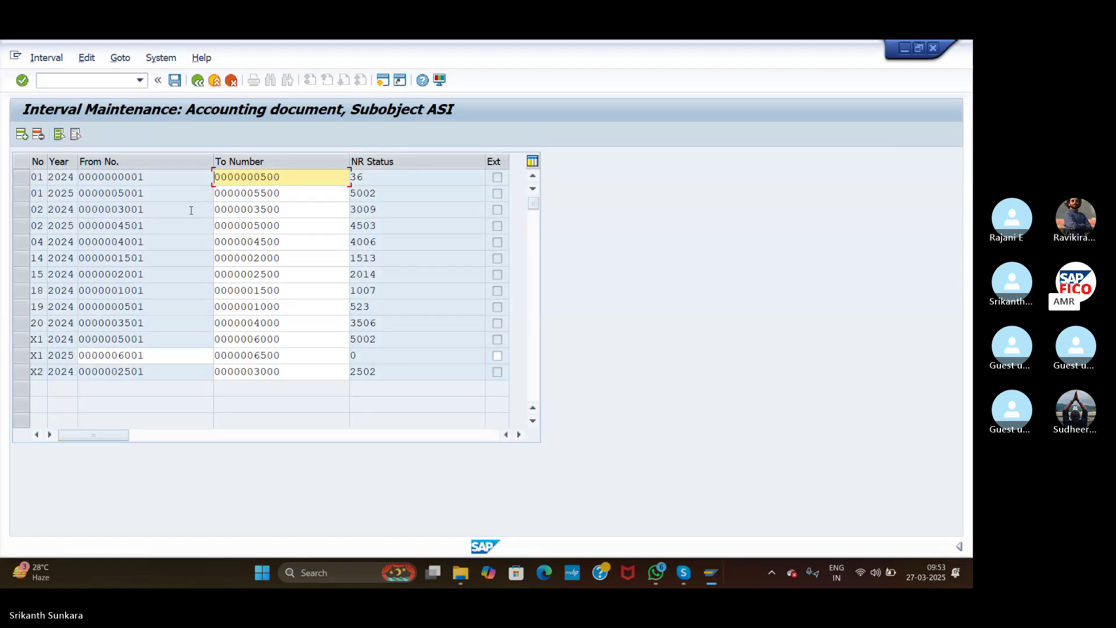
click(21, 135)
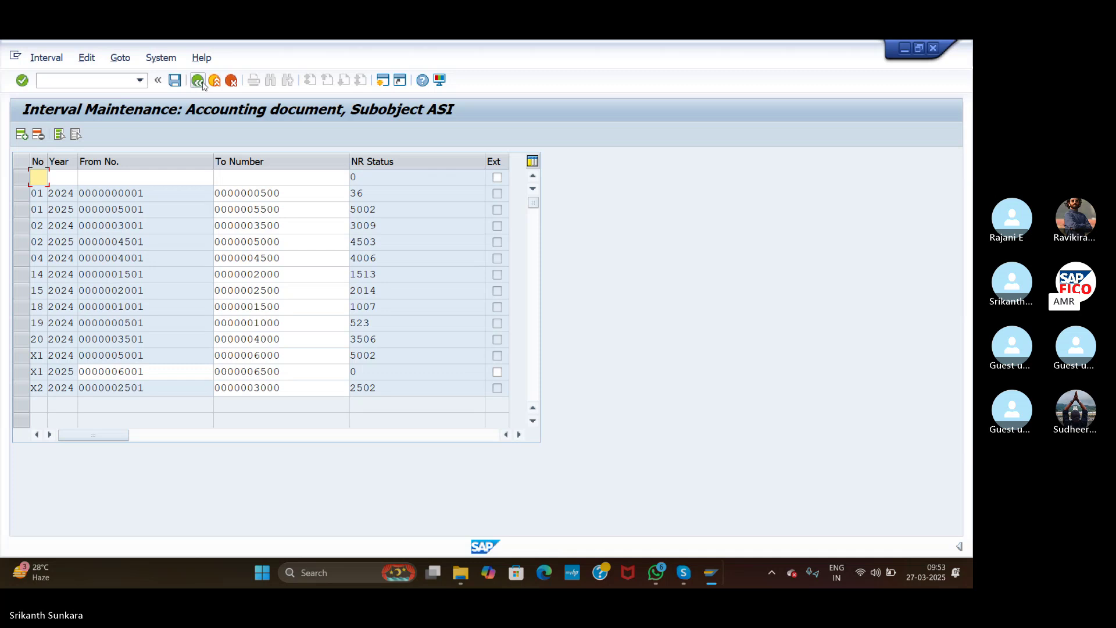
Step: Enter /NOBA7 to bring up the Document Types overview
click(119, 83)
text(/NOBA7)
key(Return)
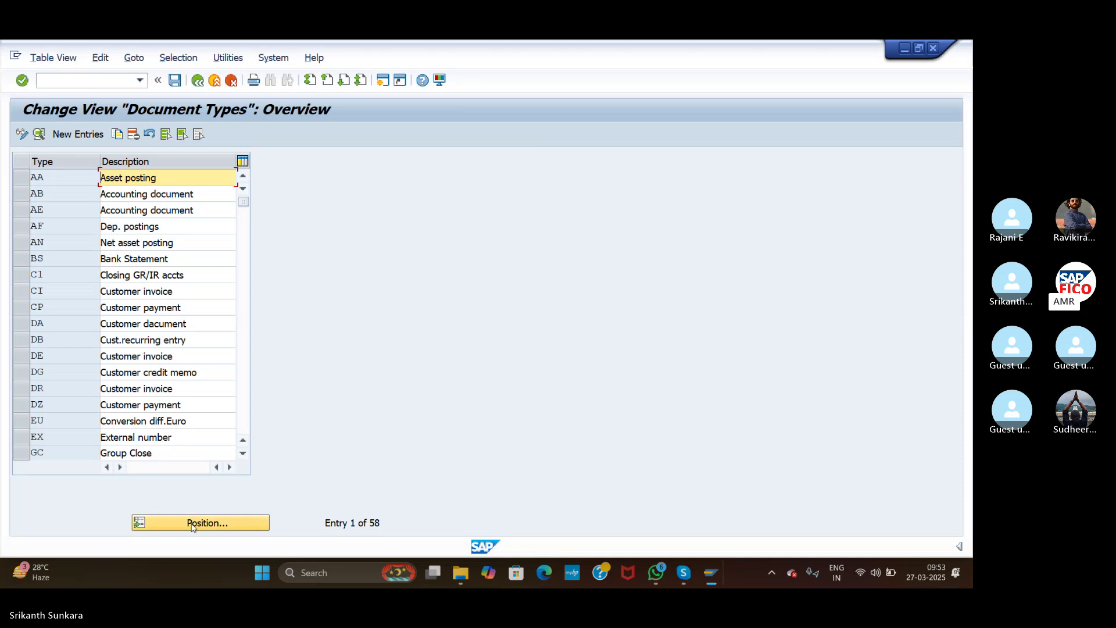
Step: Locate document type ZP Payment posting and open its details
click(193, 525)
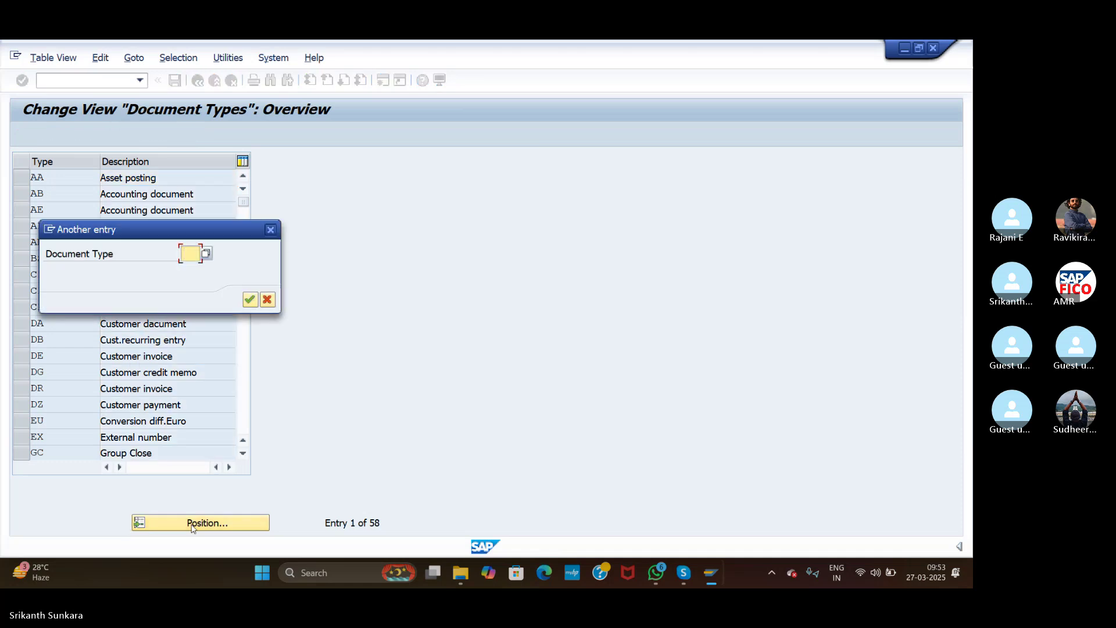
text(ZP)
key(Return)
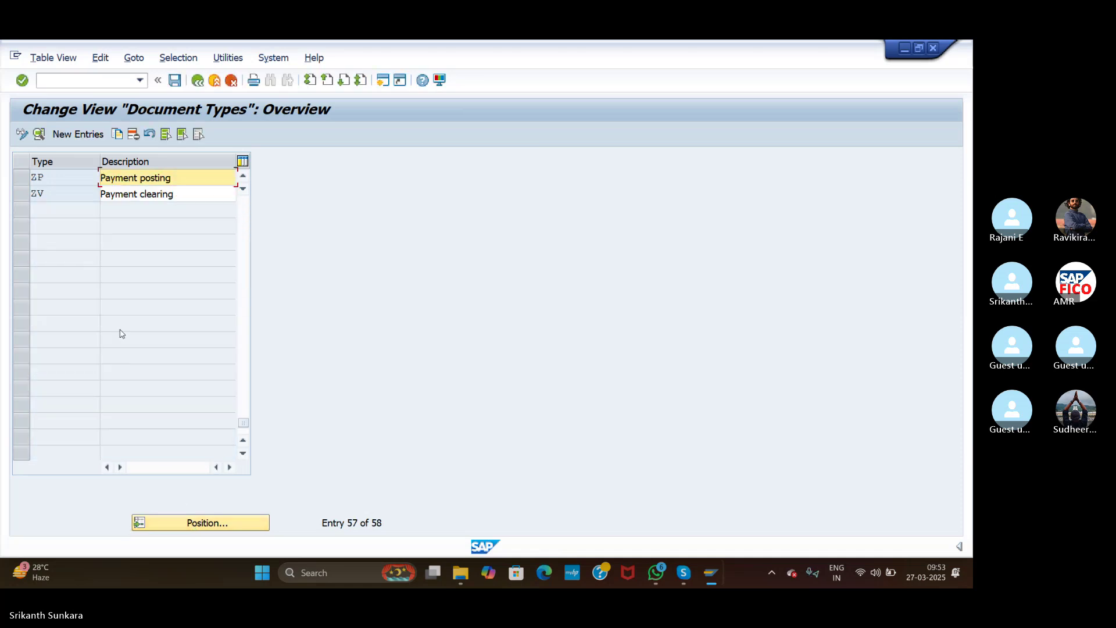
click(153, 179)
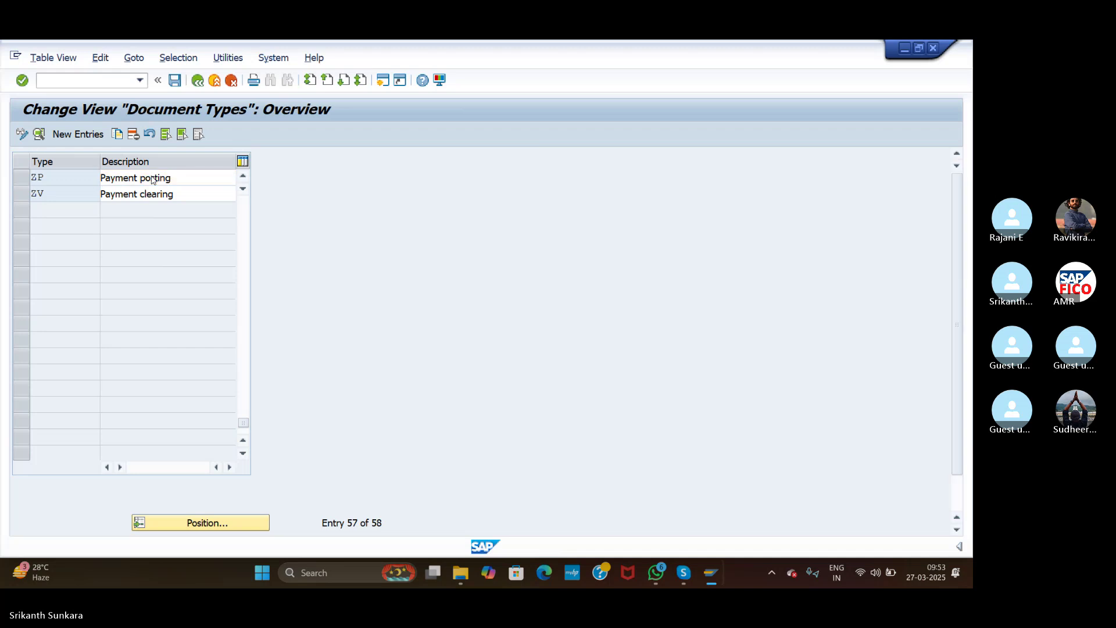
double_click(153, 179)
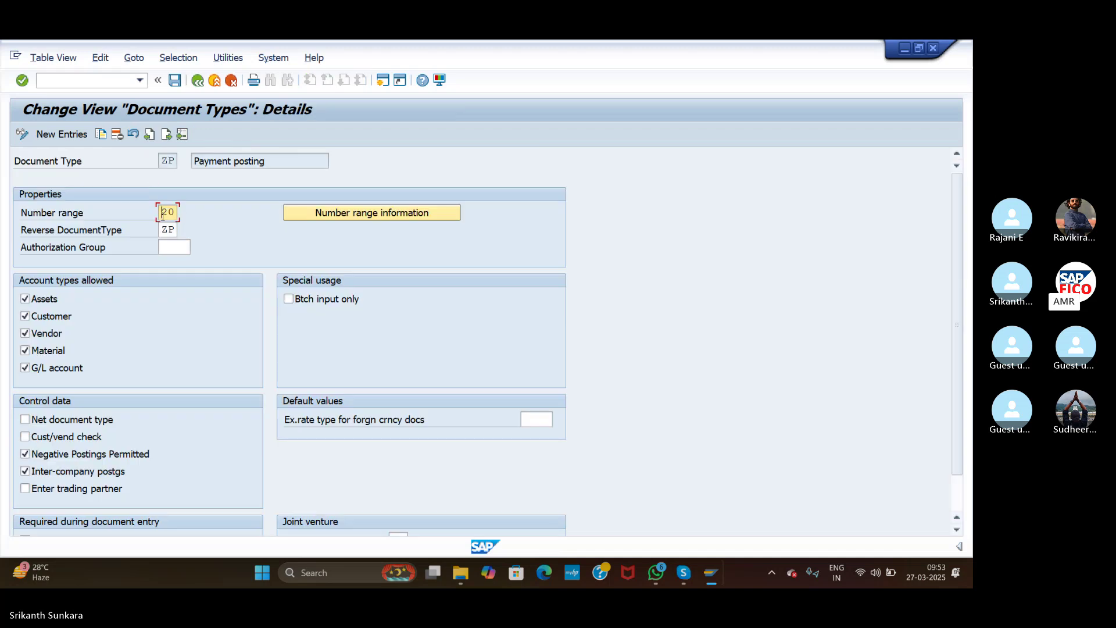
Step: Check ZP's number range information for ASI, marking the 2024 interval of range 20
click(348, 217)
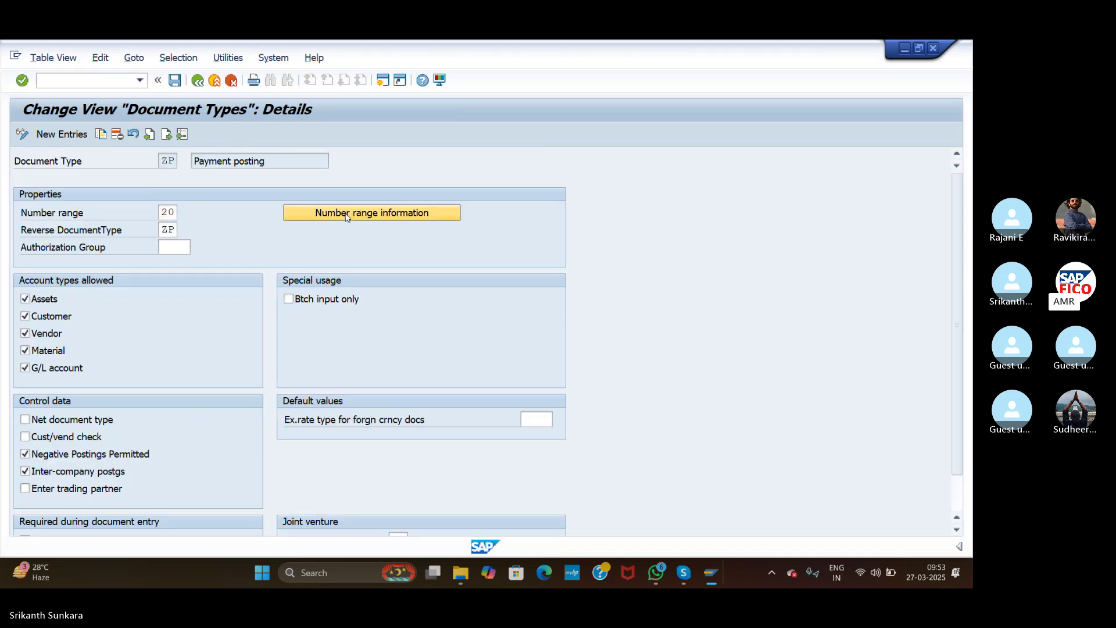
text(ASI)
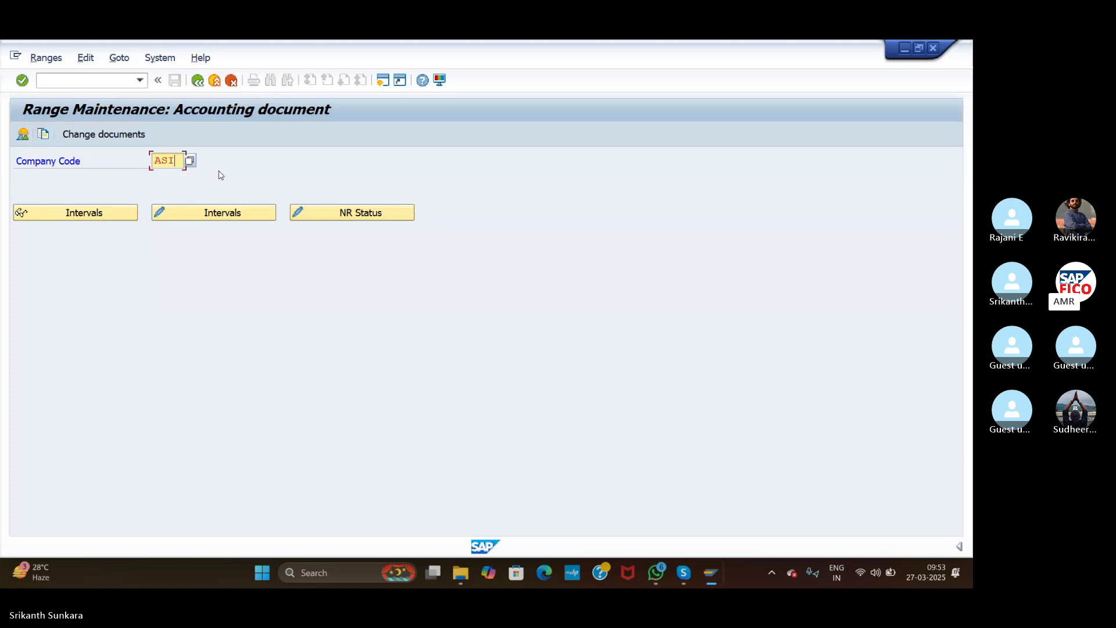
click(199, 214)
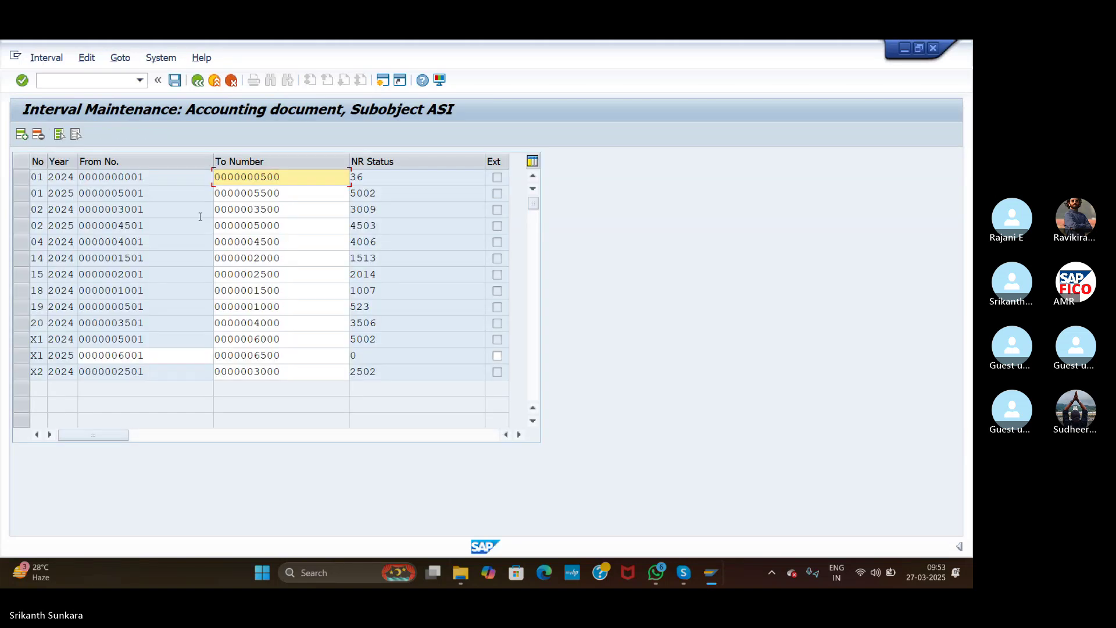
click(25, 326)
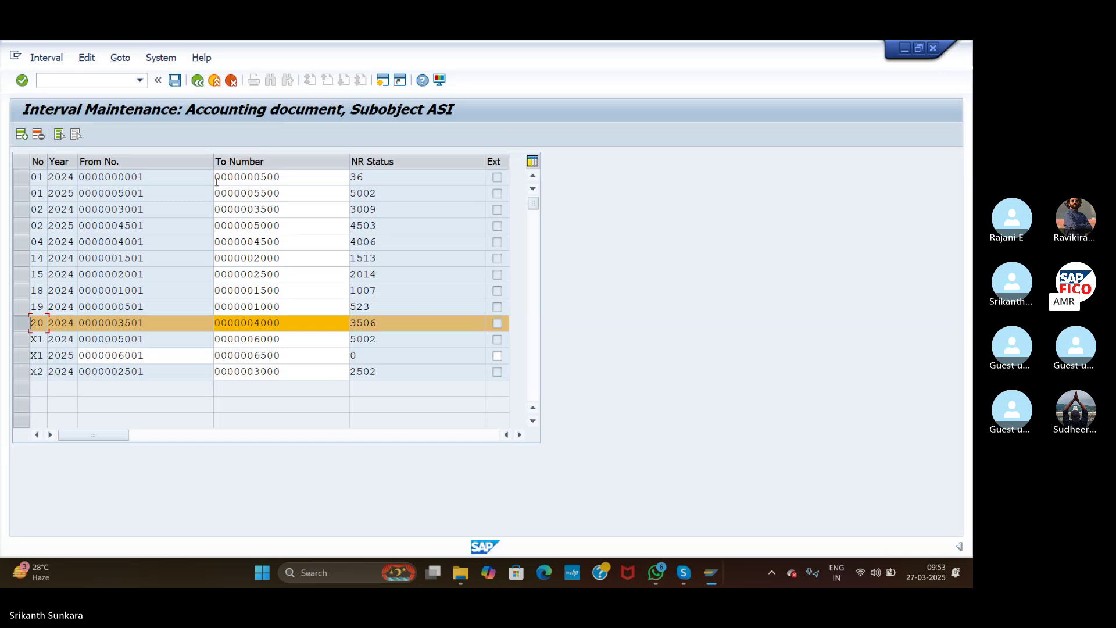
Step: Back out of the document type screens to the Maintain Payment Program screen
click(105, 77)
click(197, 82)
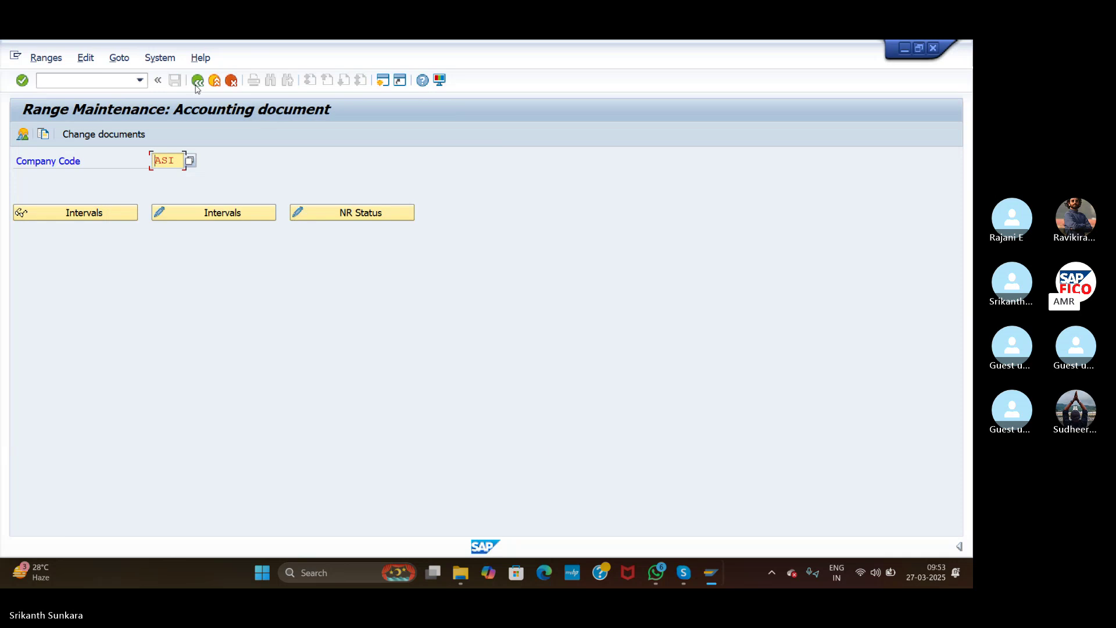
click(197, 81)
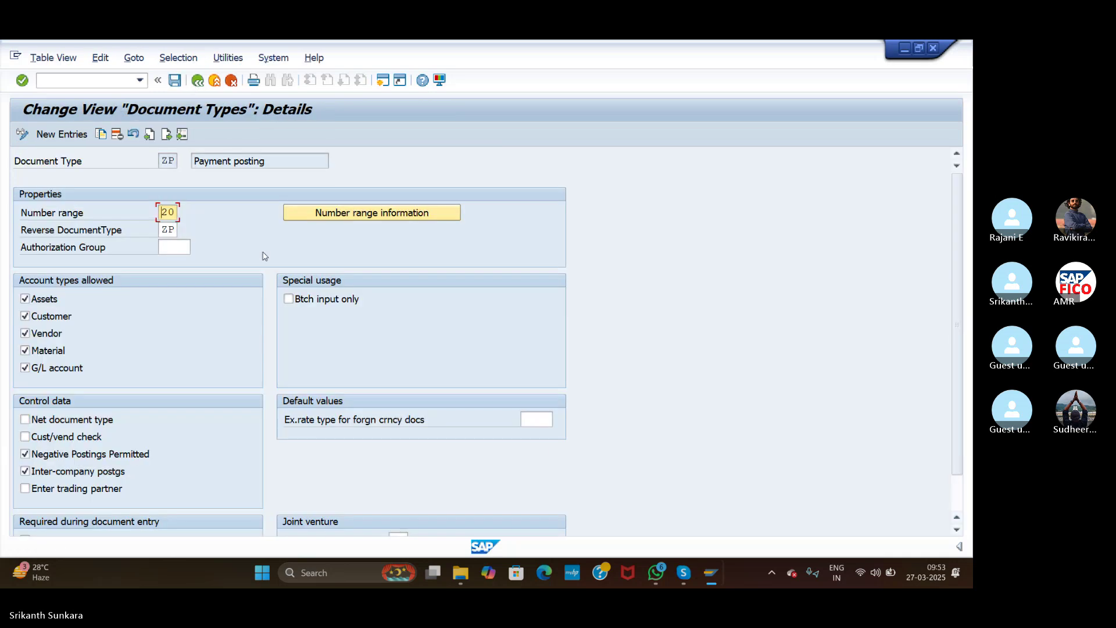
key(alt+Tab)
key(alt+Tab)
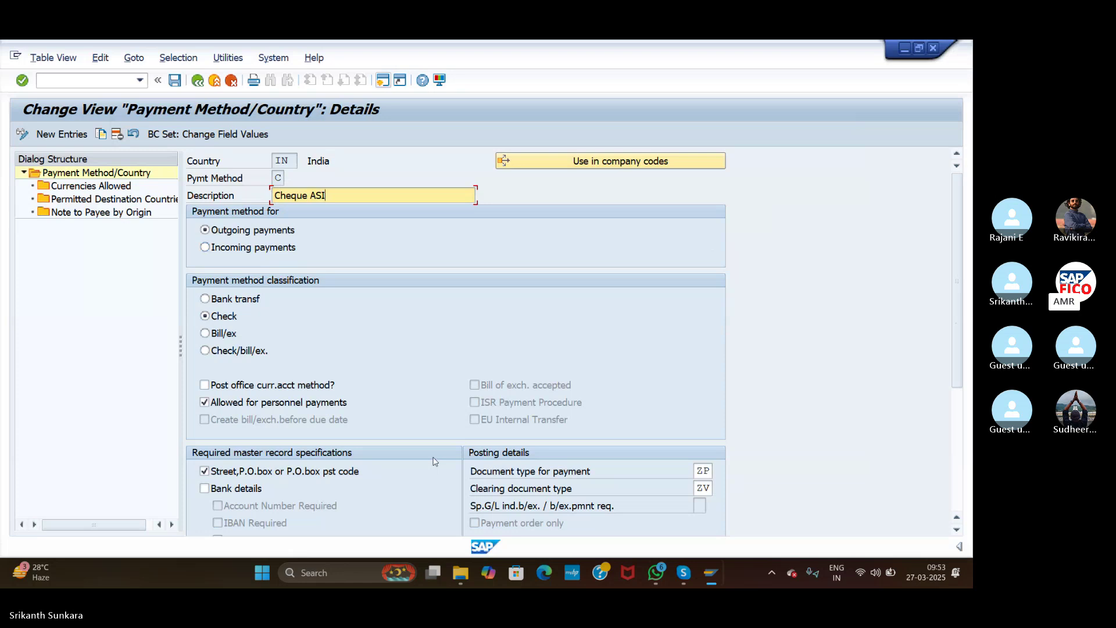
key(alt+Tab)
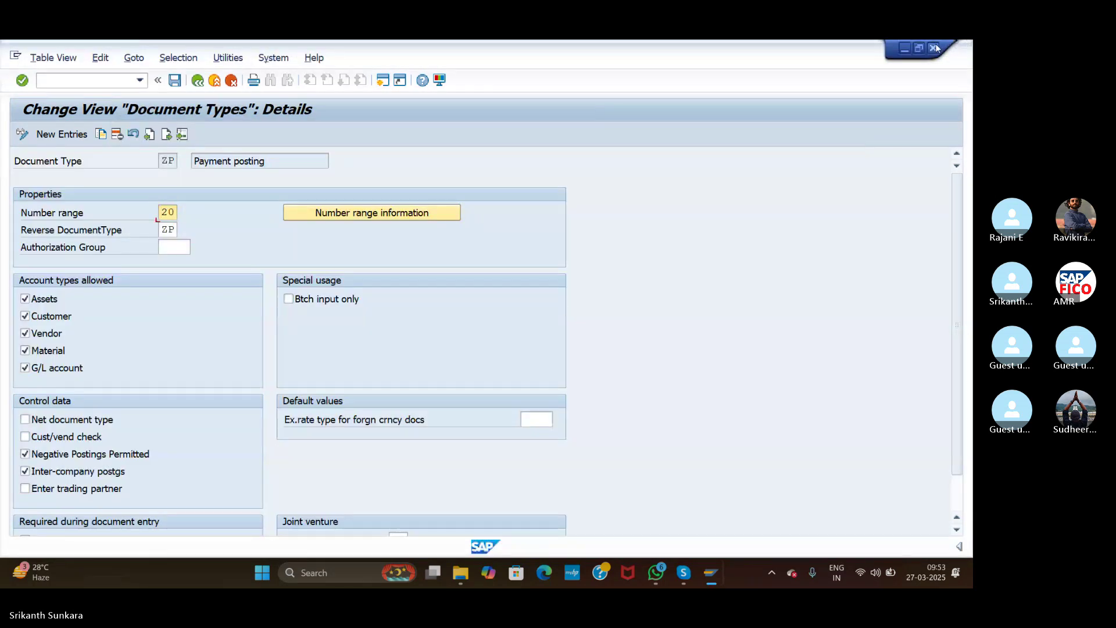
key(alt+Tab)
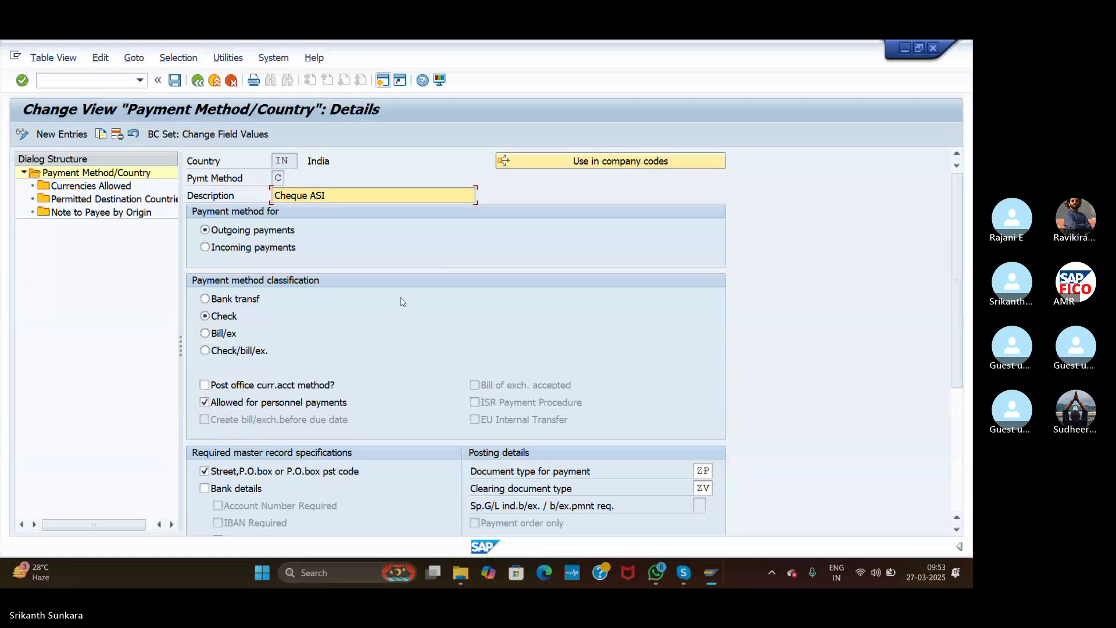
click(198, 81)
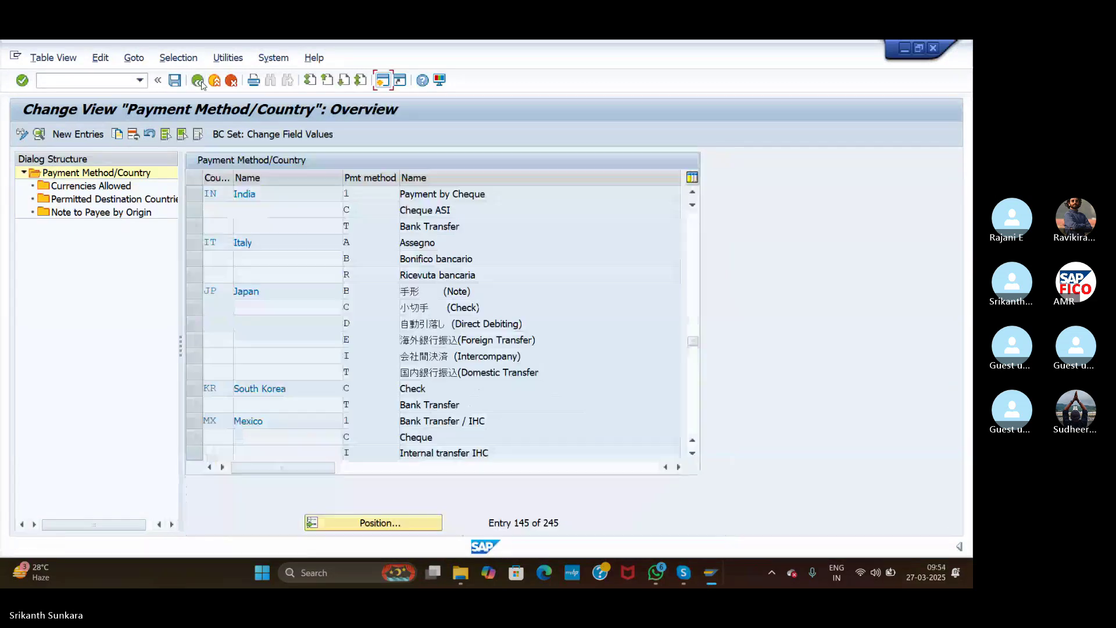
click(198, 81)
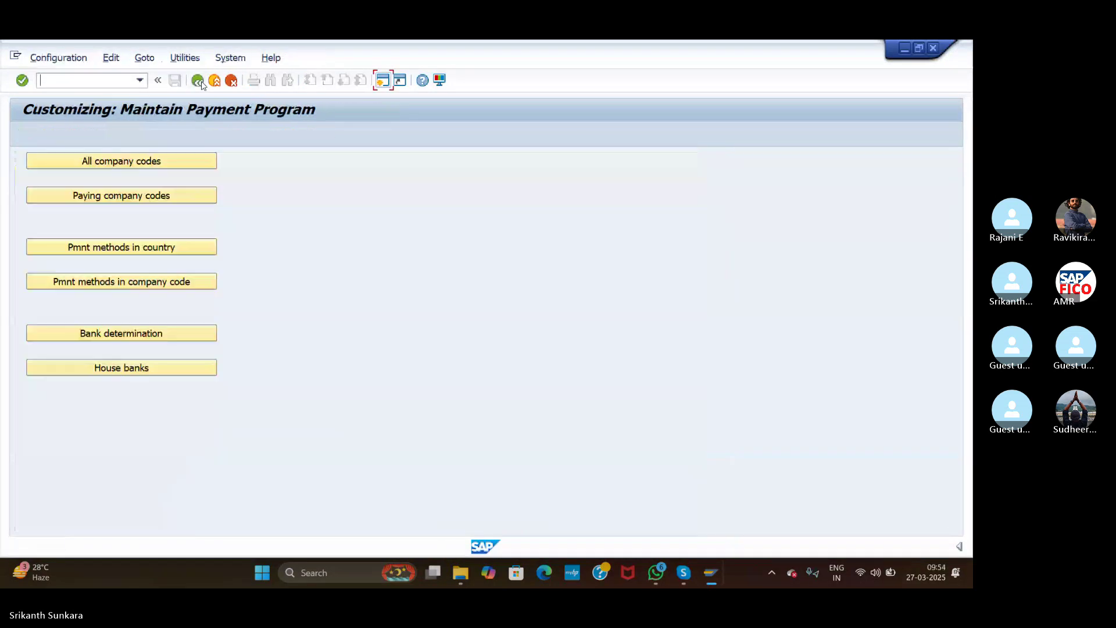
Step: Create a new company code payment method entry for ASI with method Cheque ASI
click(121, 283)
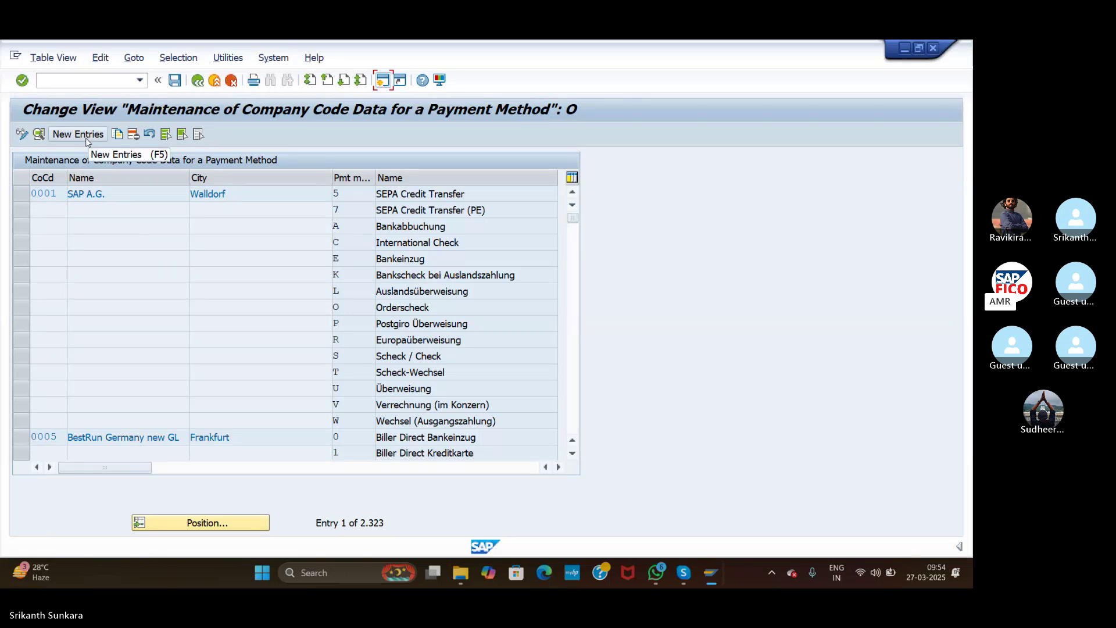
click(86, 138)
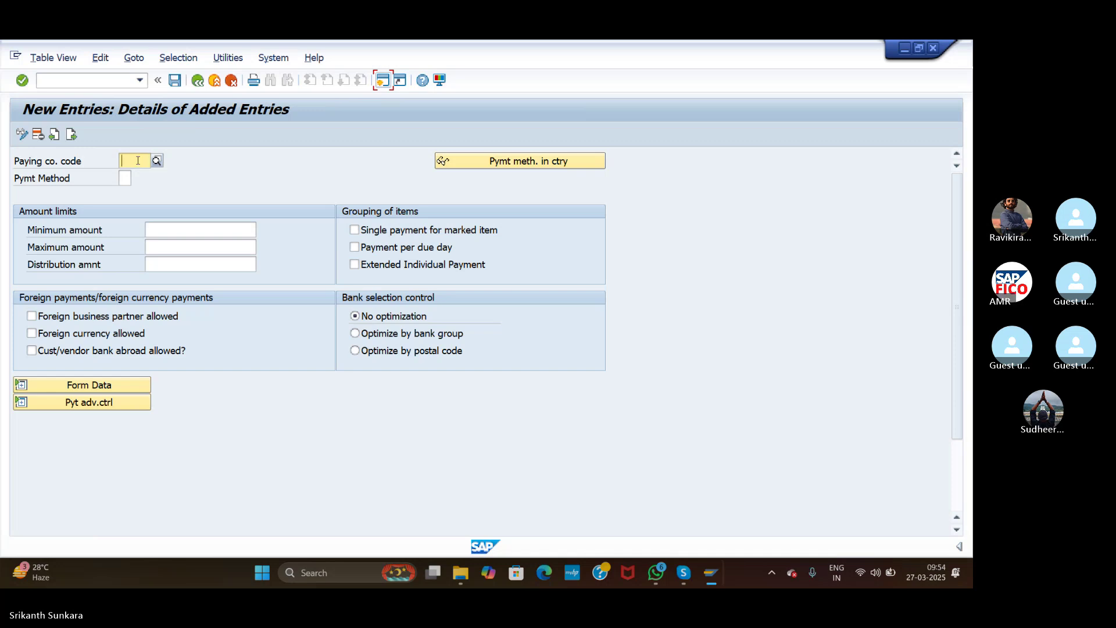
text(ASI)
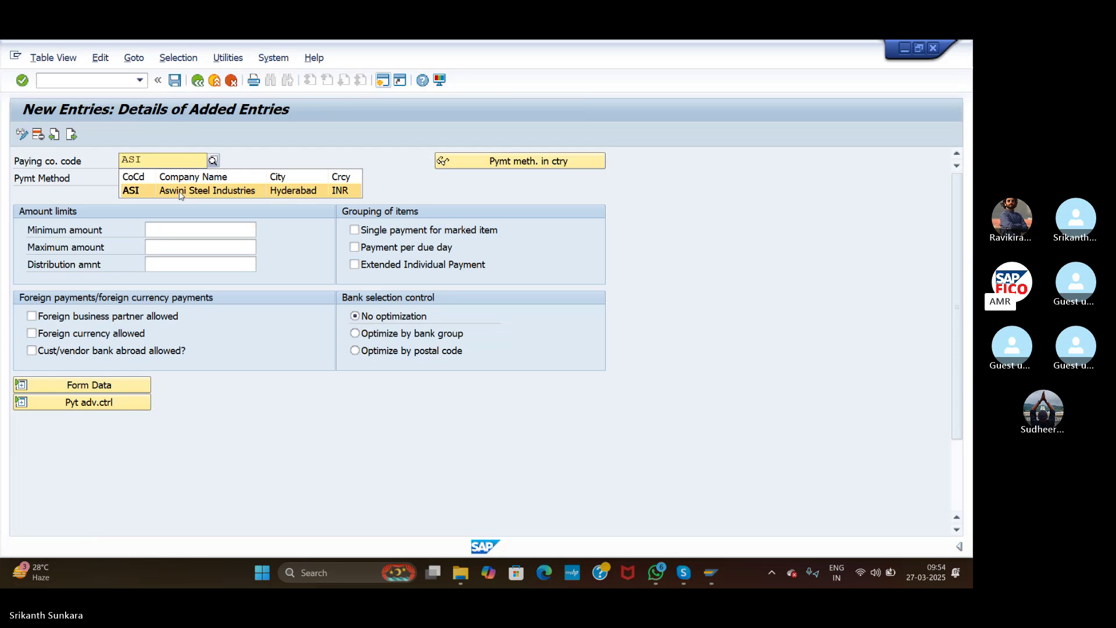
click(178, 191)
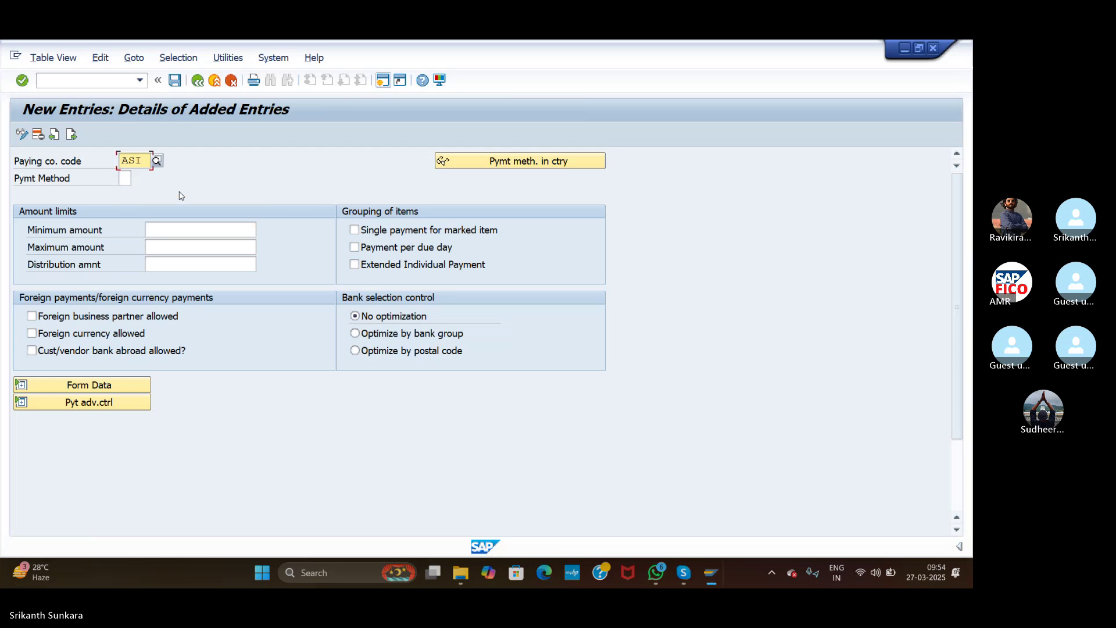
click(125, 177)
click(138, 180)
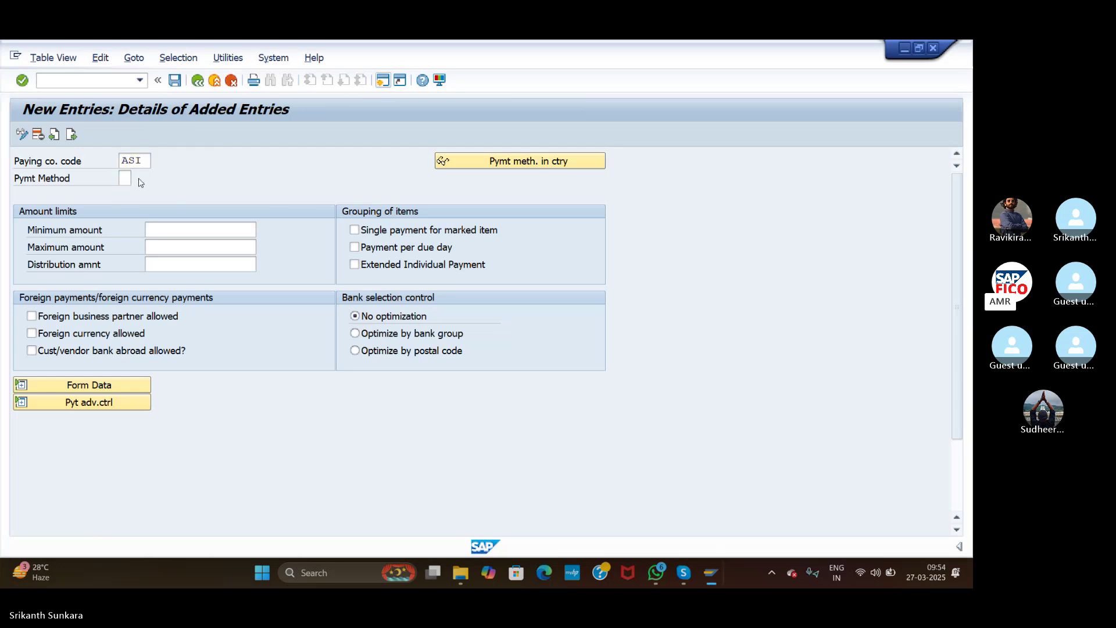
click(159, 160)
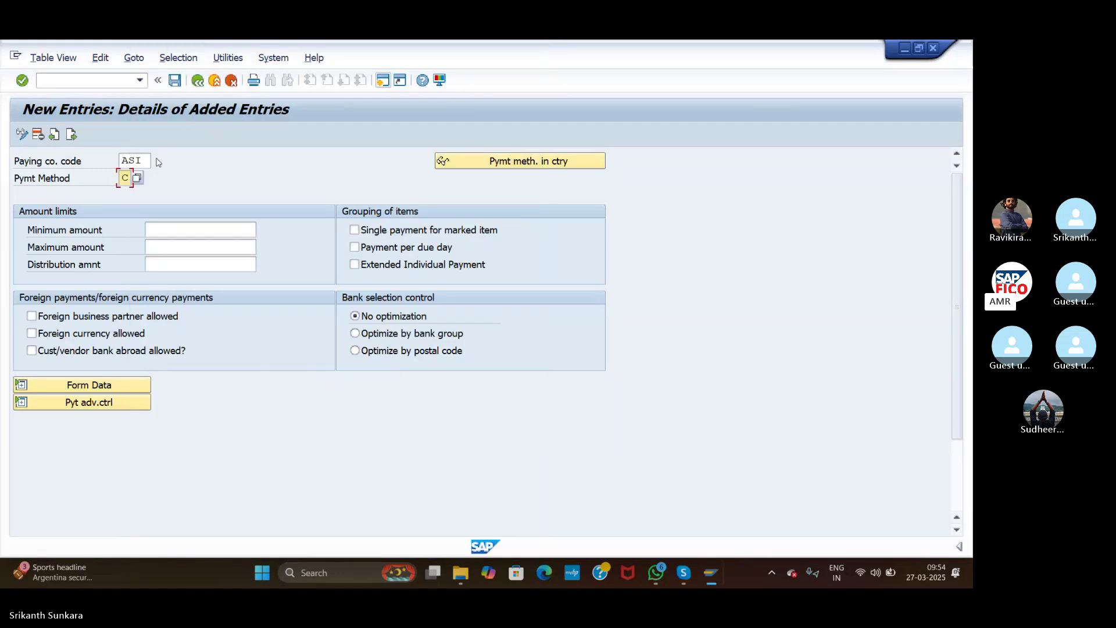
Step: Set minimum amount 10, maximum 999999999, and allow foreign partners, foreign currency and banks abroad
click(191, 230)
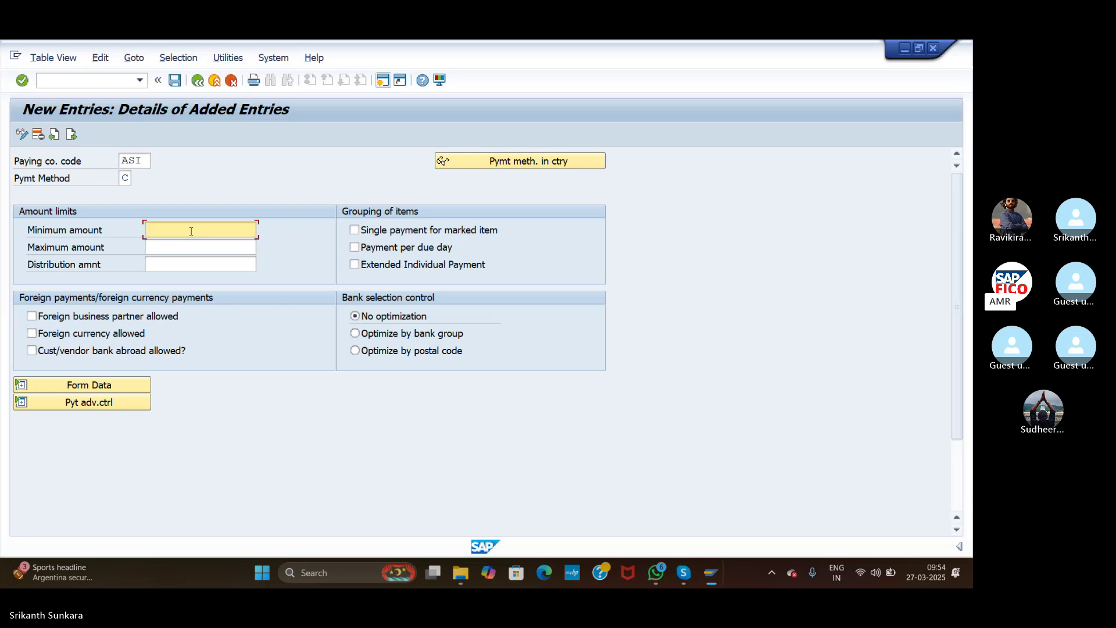
text(100)
key(BackSpace)
click(183, 248)
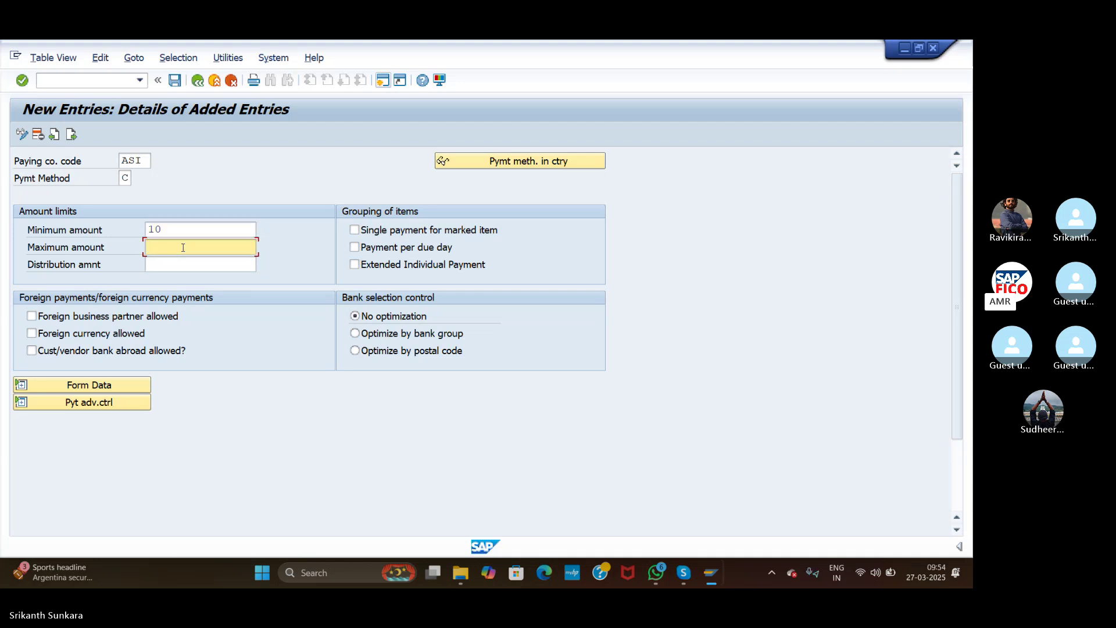
text(9999)
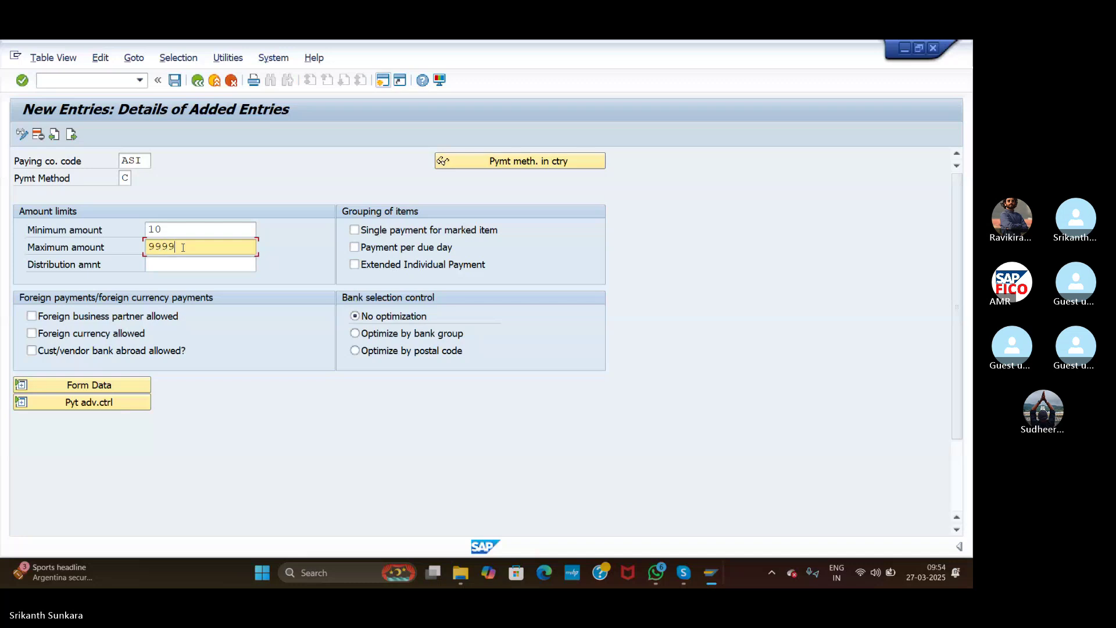
text(99999)
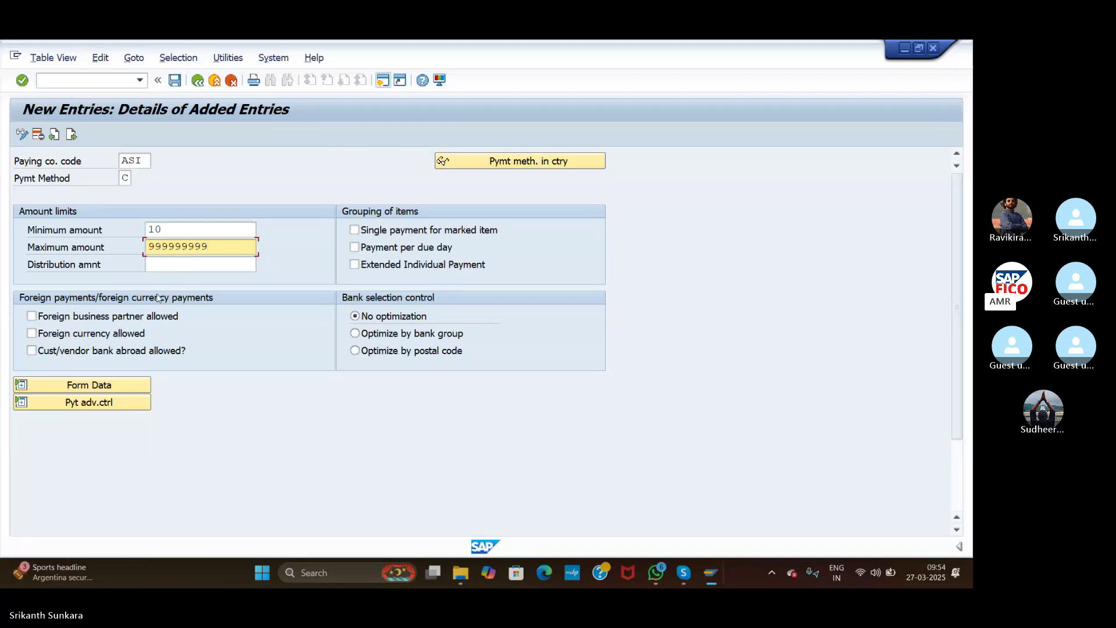
click(32, 316)
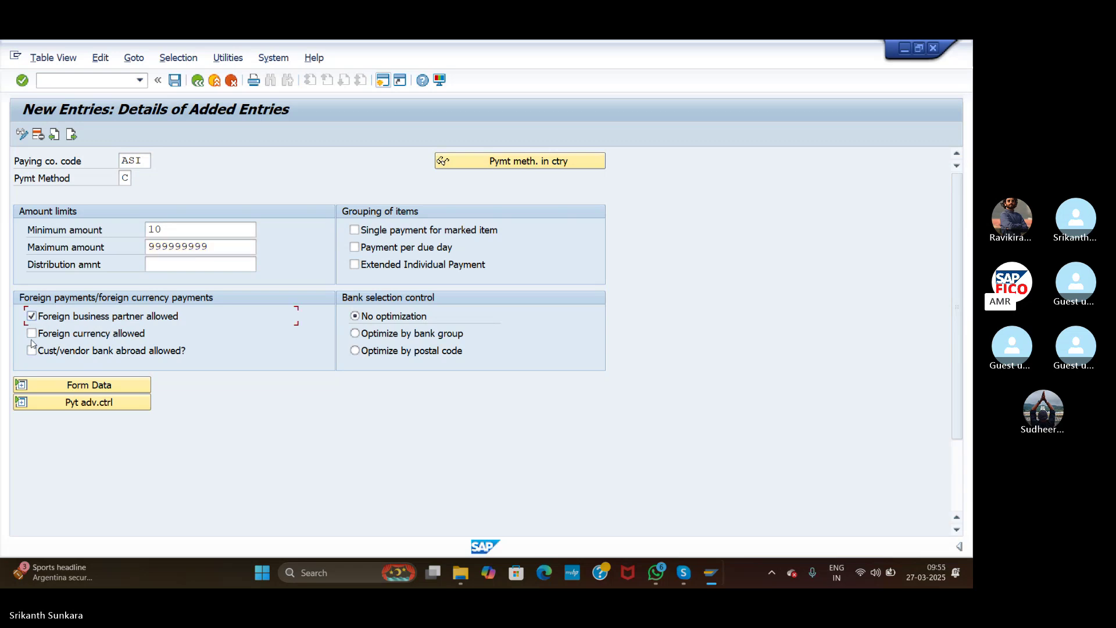
click(31, 333)
key(Return)
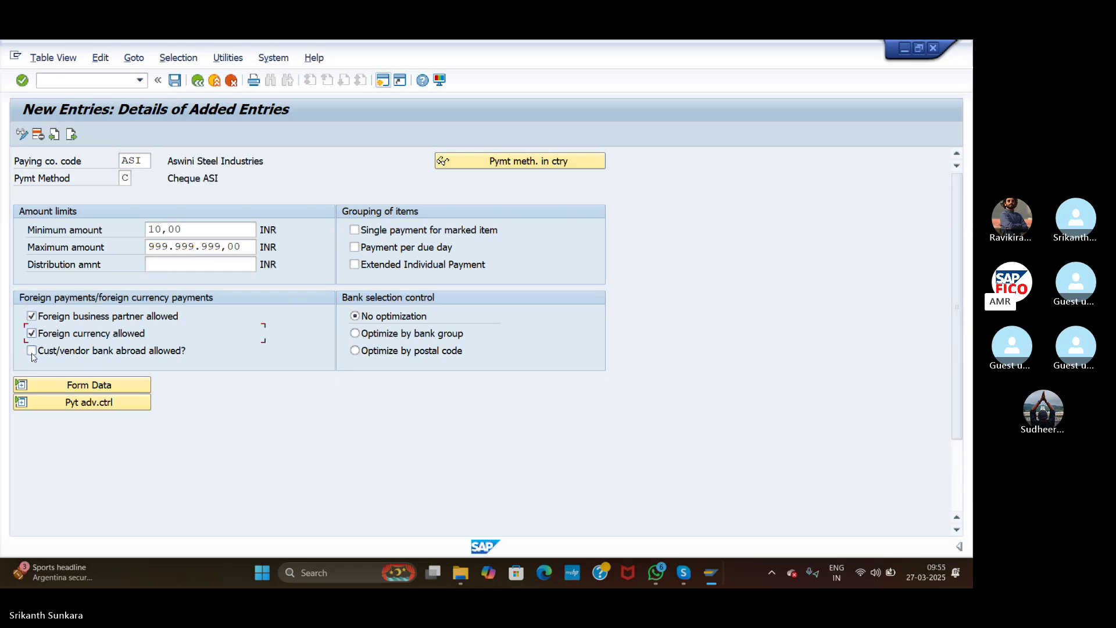
click(32, 352)
Step: In Form Data, enter F110_PRENUM_CHCK as the Form for the Payment Medium
click(89, 385)
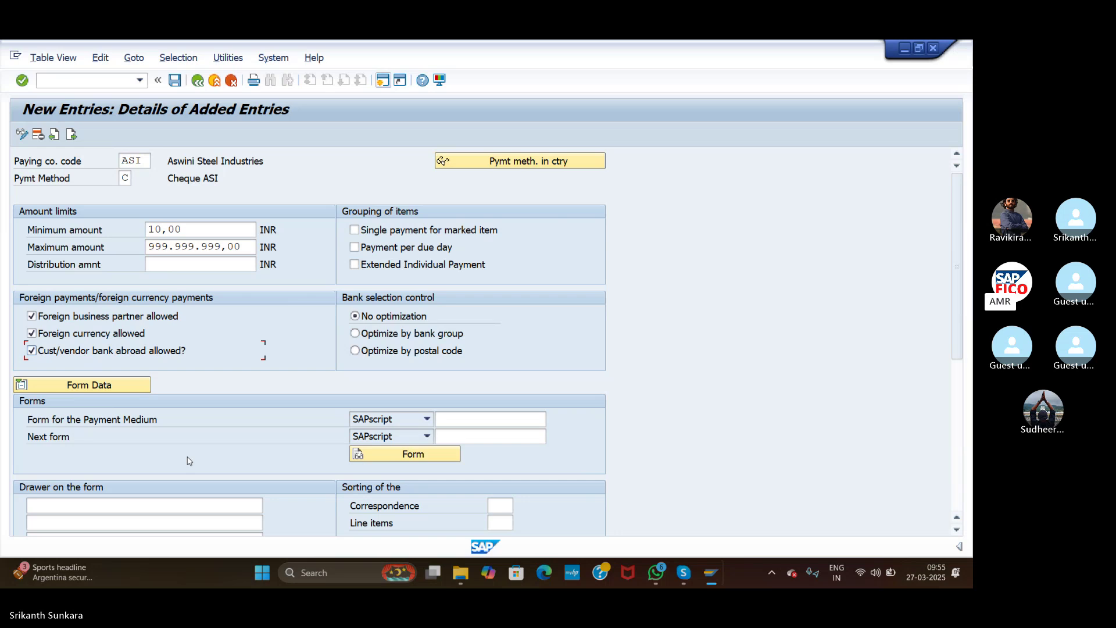
click(477, 416)
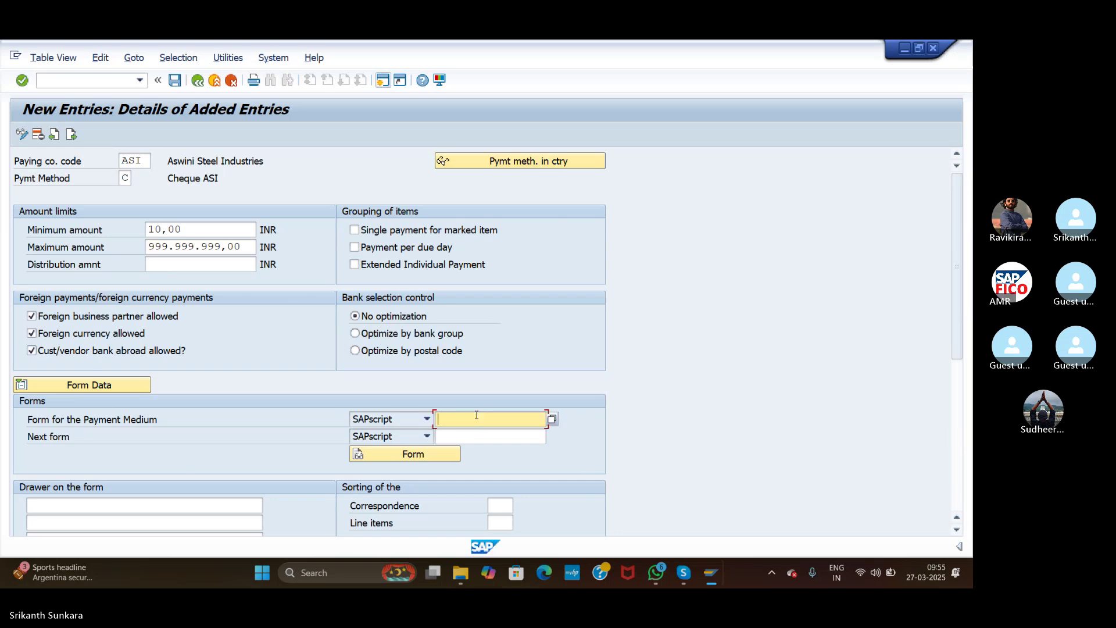
text(F110)
text(DR)
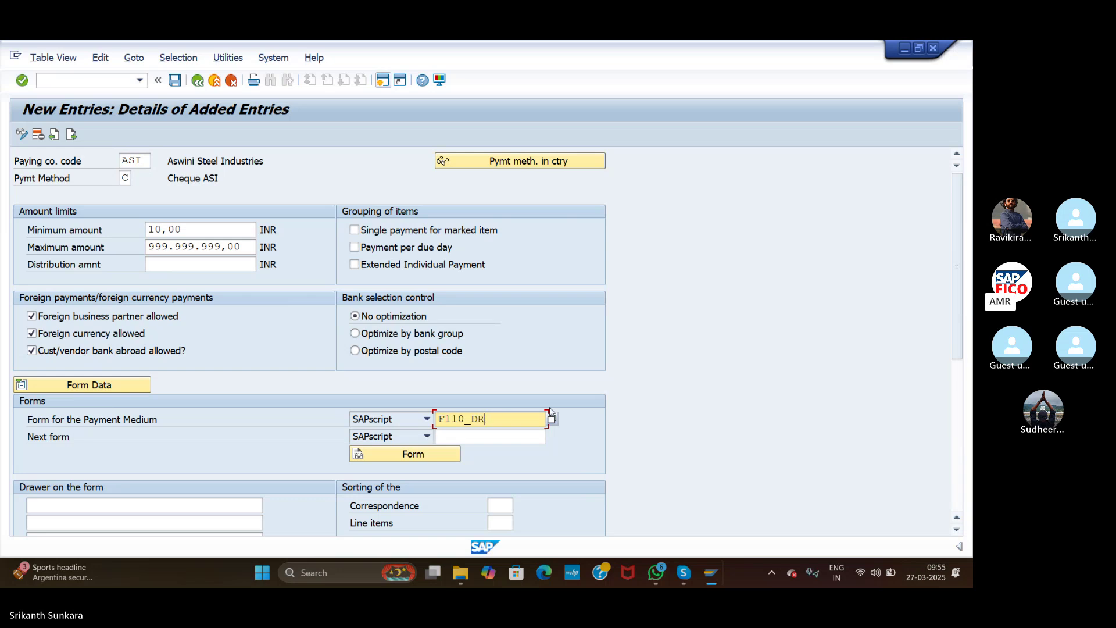
key(BackSpace)
key(BackSpace)
text(PRENUM)
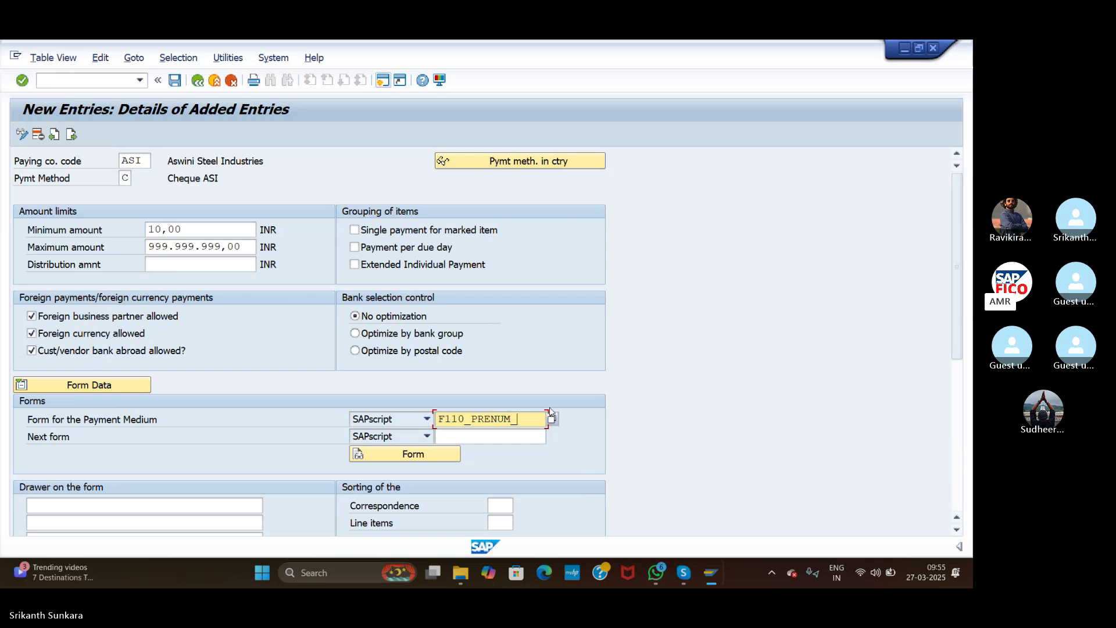
text(_CHCK)
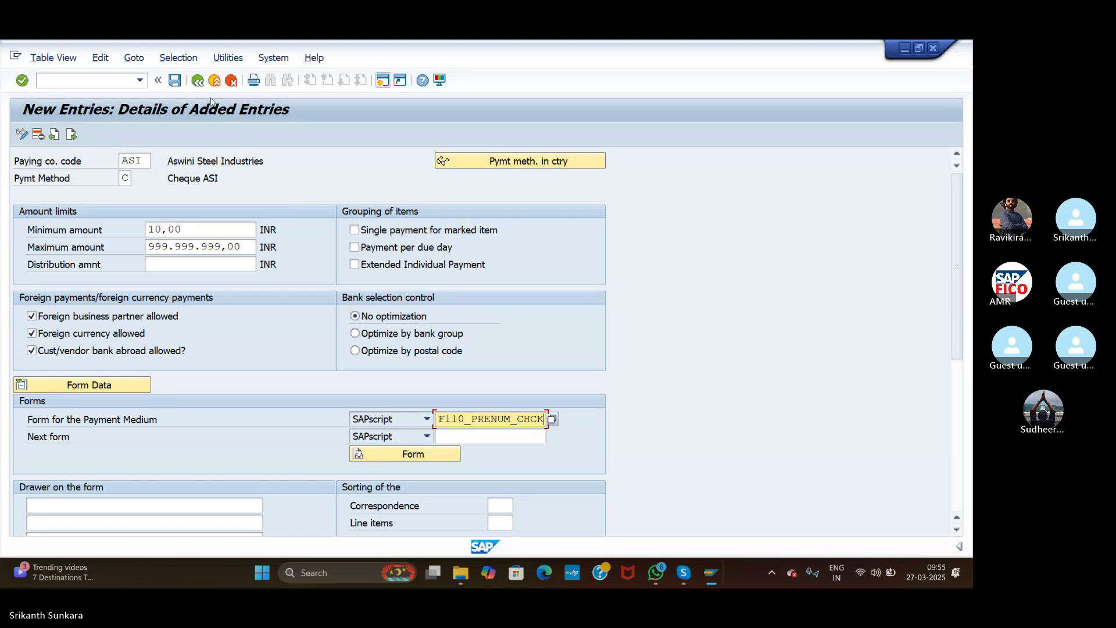
Step: Save the ASI cheque method under the customizing request and go back to Maintain Payment Program
click(175, 82)
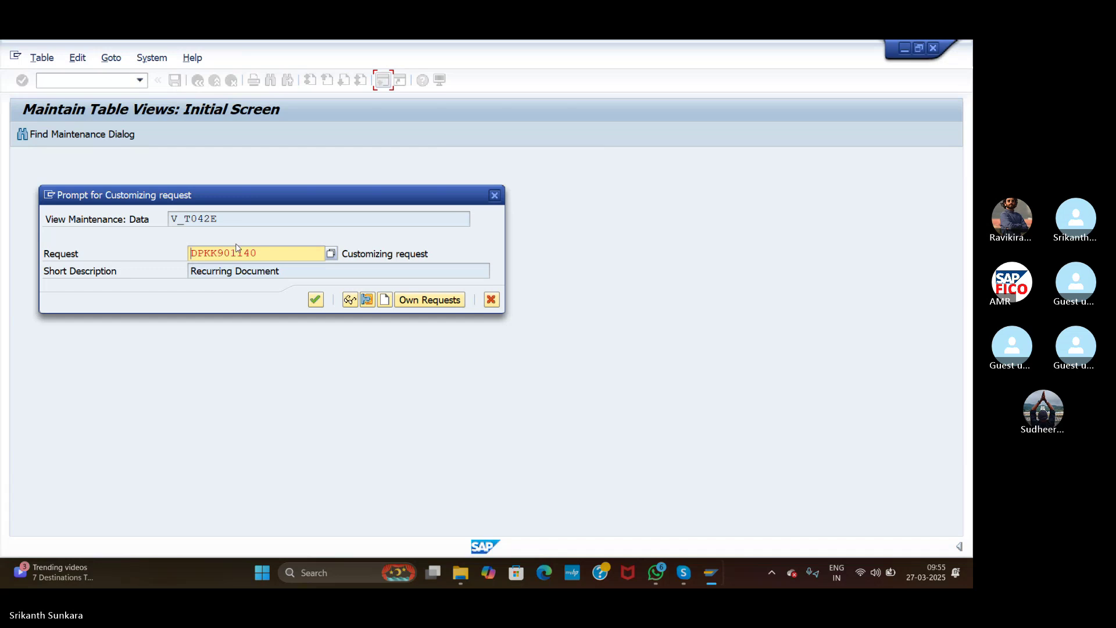
click(316, 300)
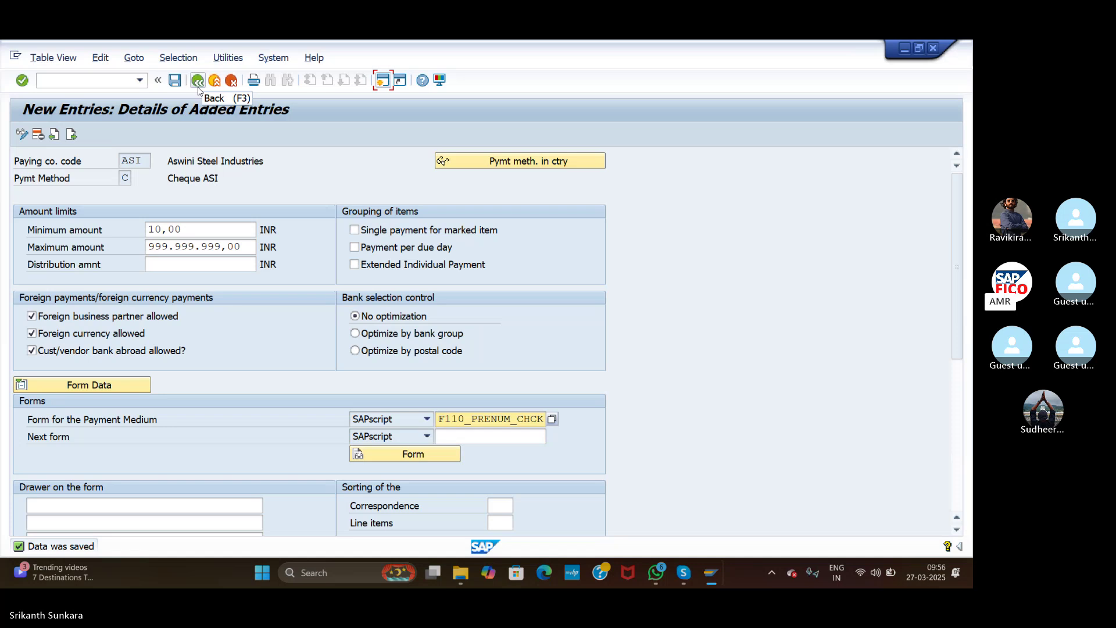
click(198, 85)
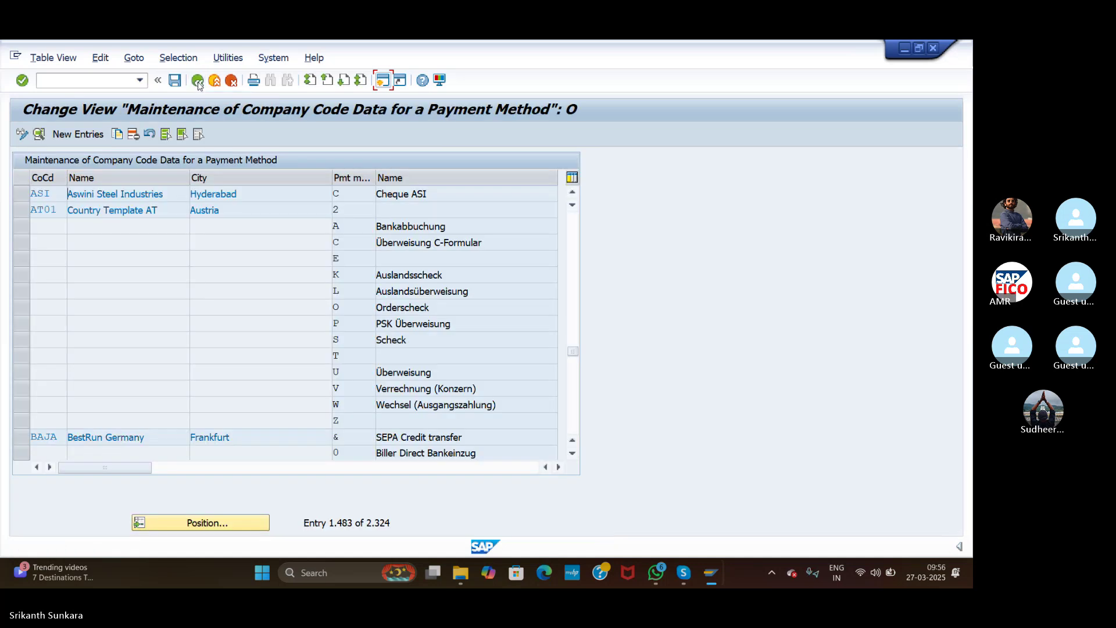
click(198, 86)
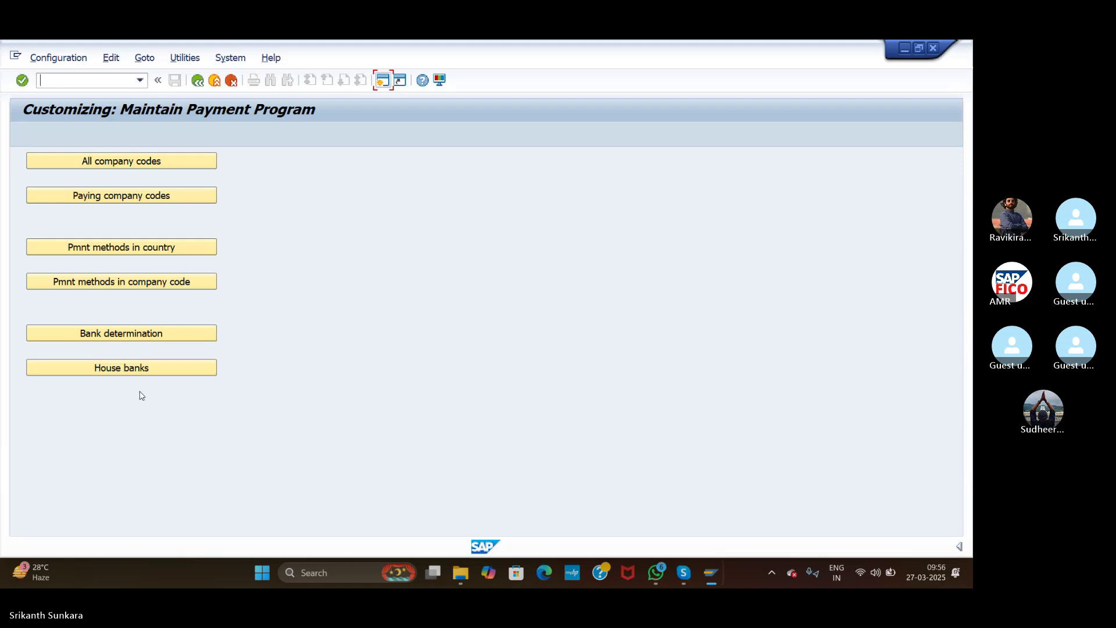
Step: Open House banks for company code ASI and start a new entry
click(126, 368)
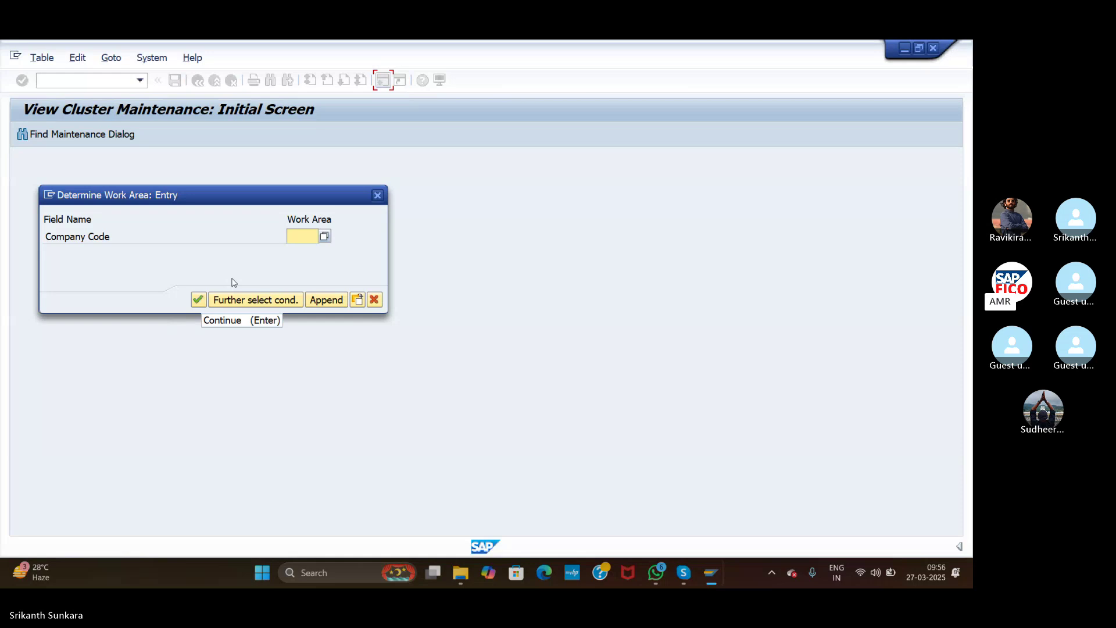
text(ASI)
click(204, 299)
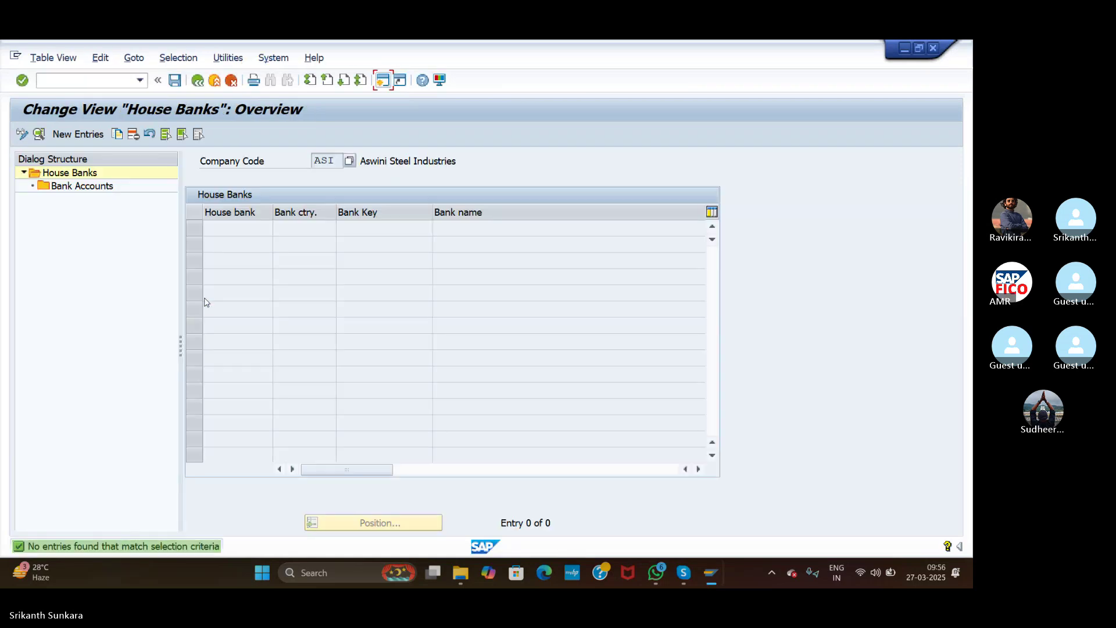
click(77, 135)
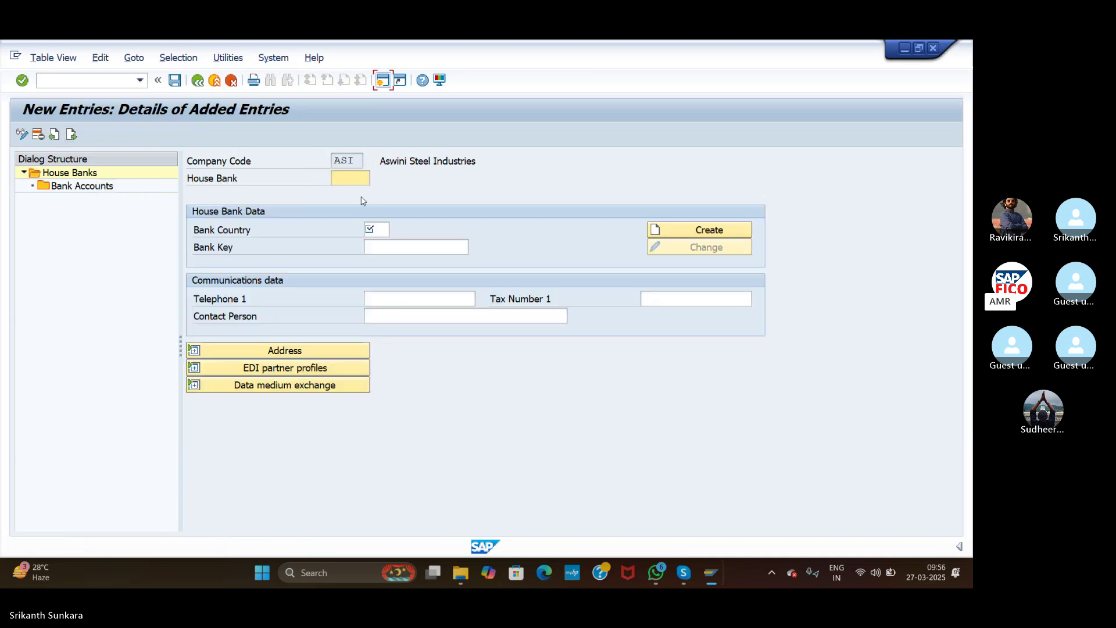
Step: Enter house bank HDFC with bank country IN and its bank key
click(358, 178)
text(HDFC)
click(369, 231)
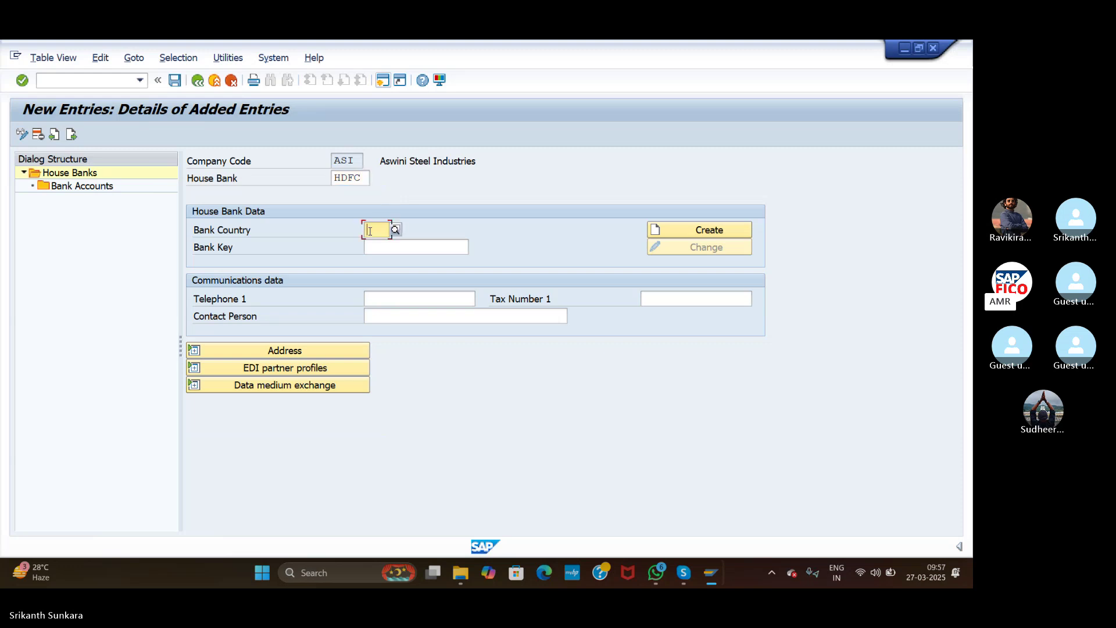
text(IN)
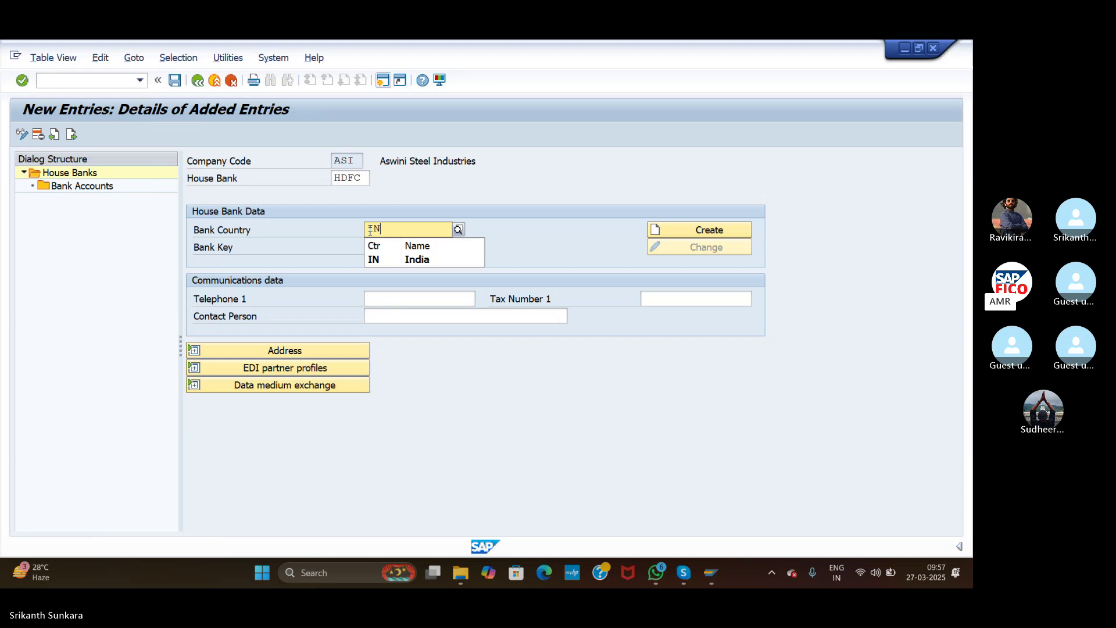
click(385, 259)
click(385, 246)
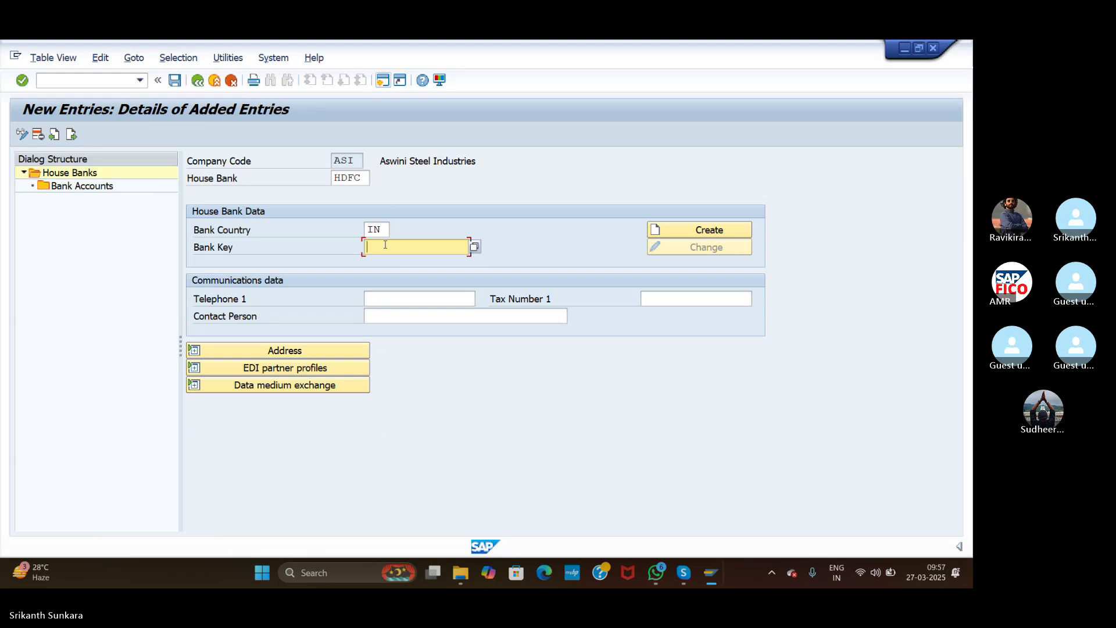
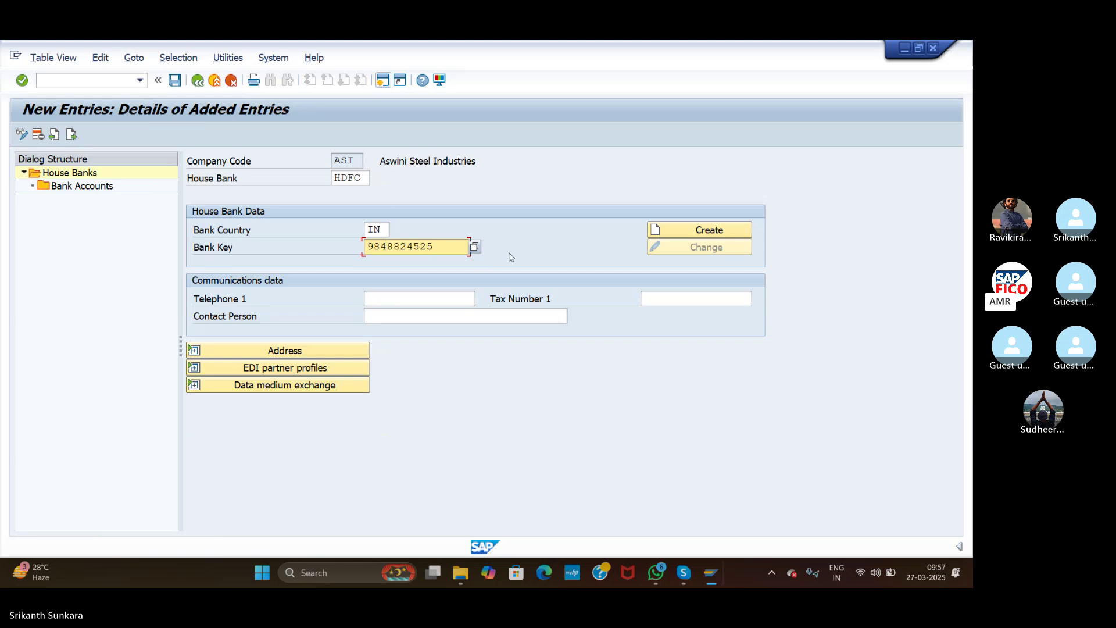
Step: Create bank master data named HDFC Bank with region Telangana (36)
click(691, 228)
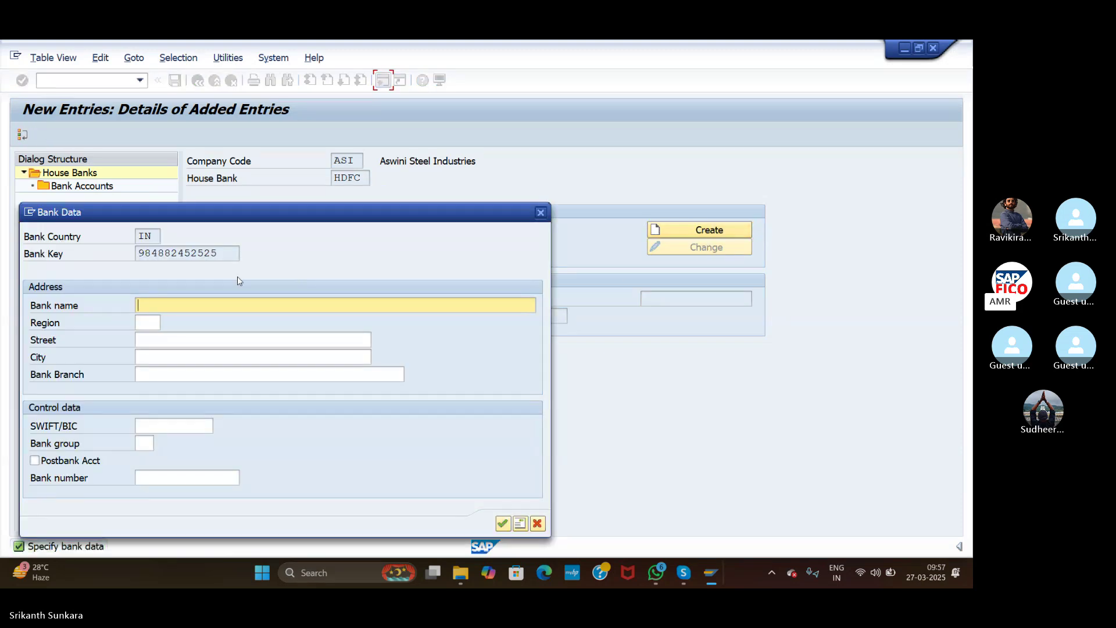
click(187, 305)
text(HDFC)
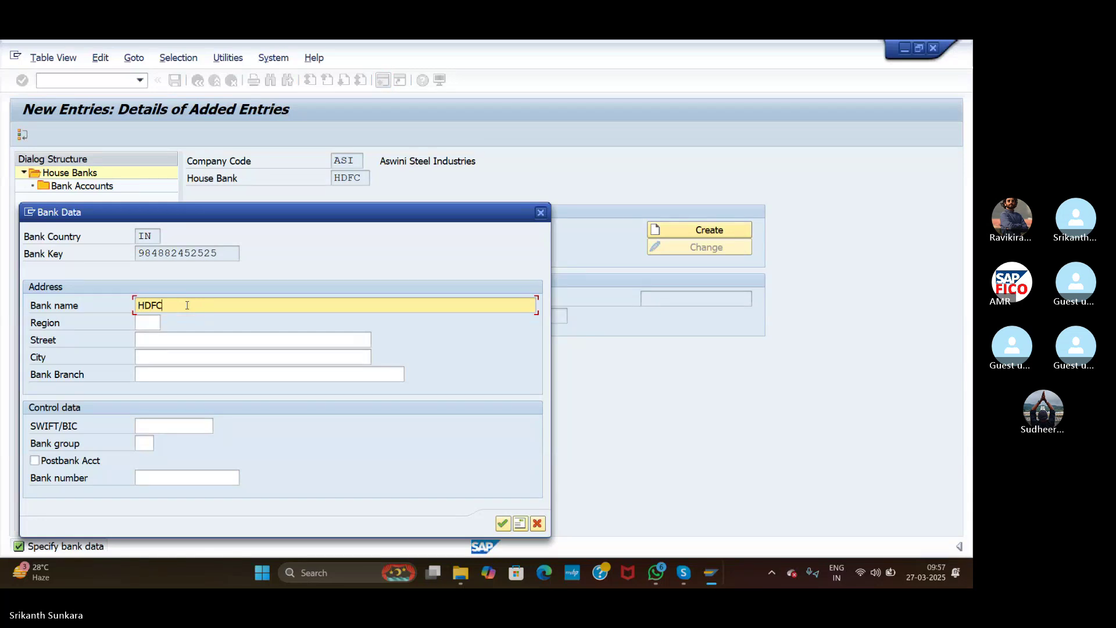
text( Bank)
click(150, 324)
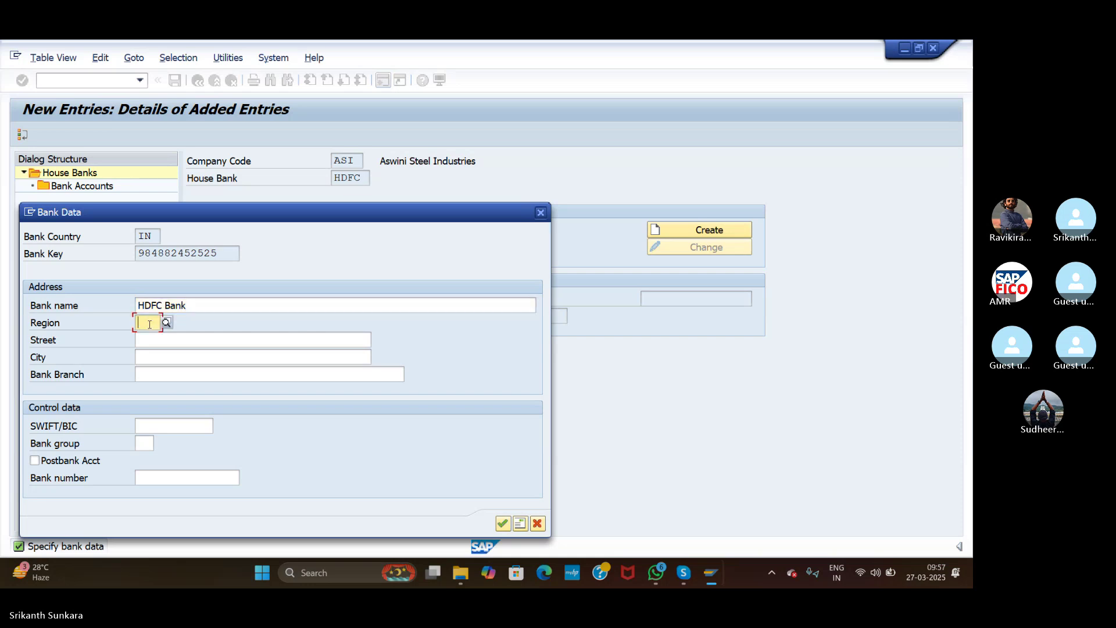
click(166, 322)
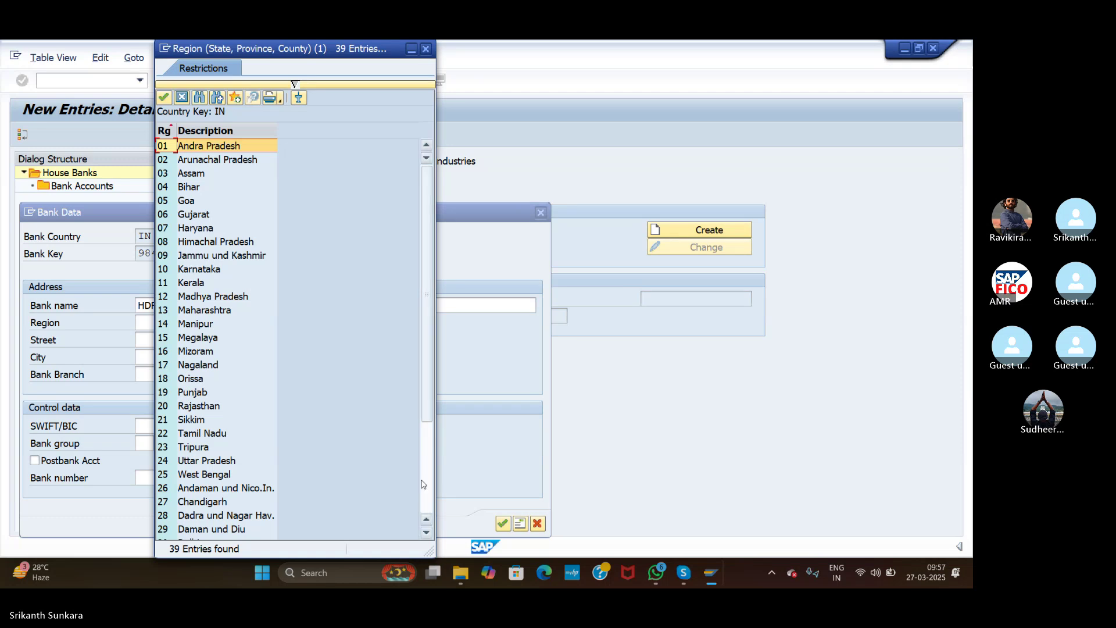
click(423, 484)
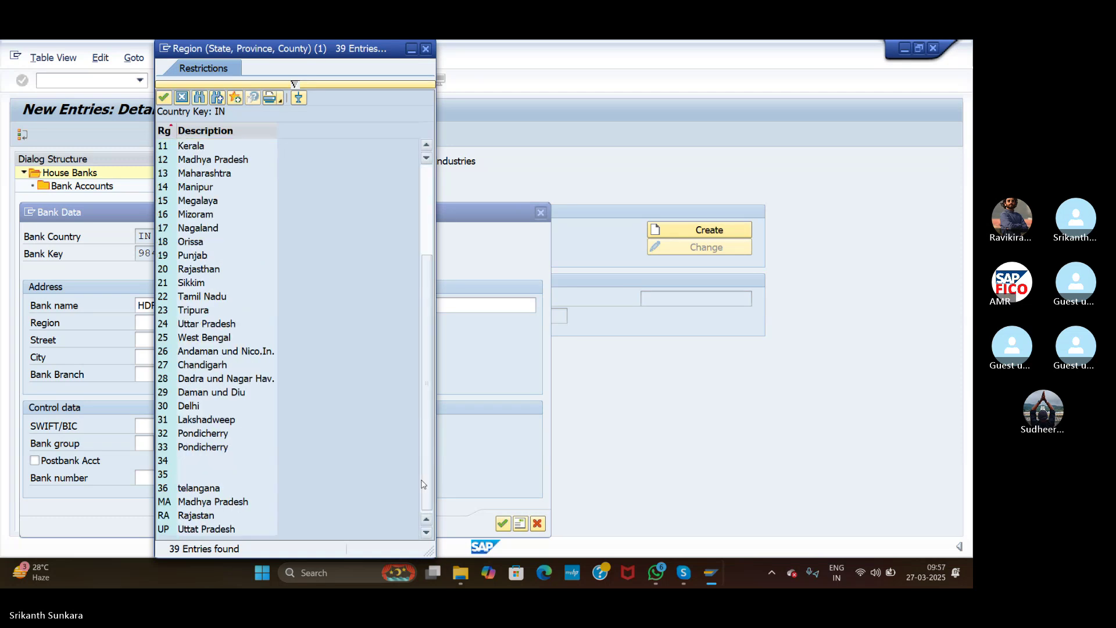
double_click(189, 489)
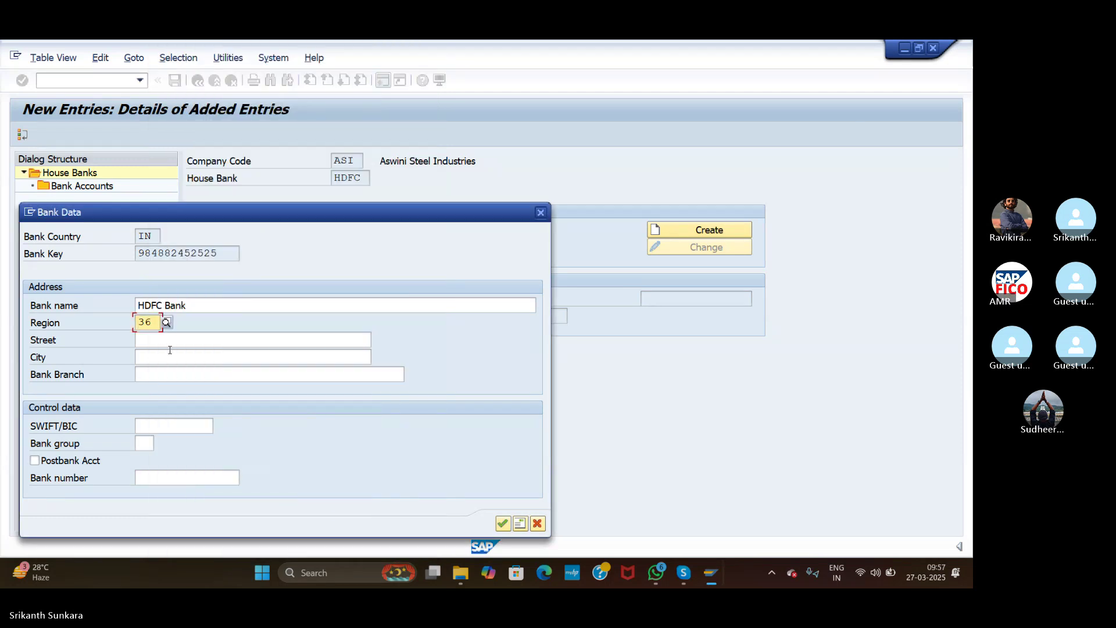
Step: Add street Banjarahills, city Hyderabad and branch Banjarhills, then confirm the bank data
click(182, 343)
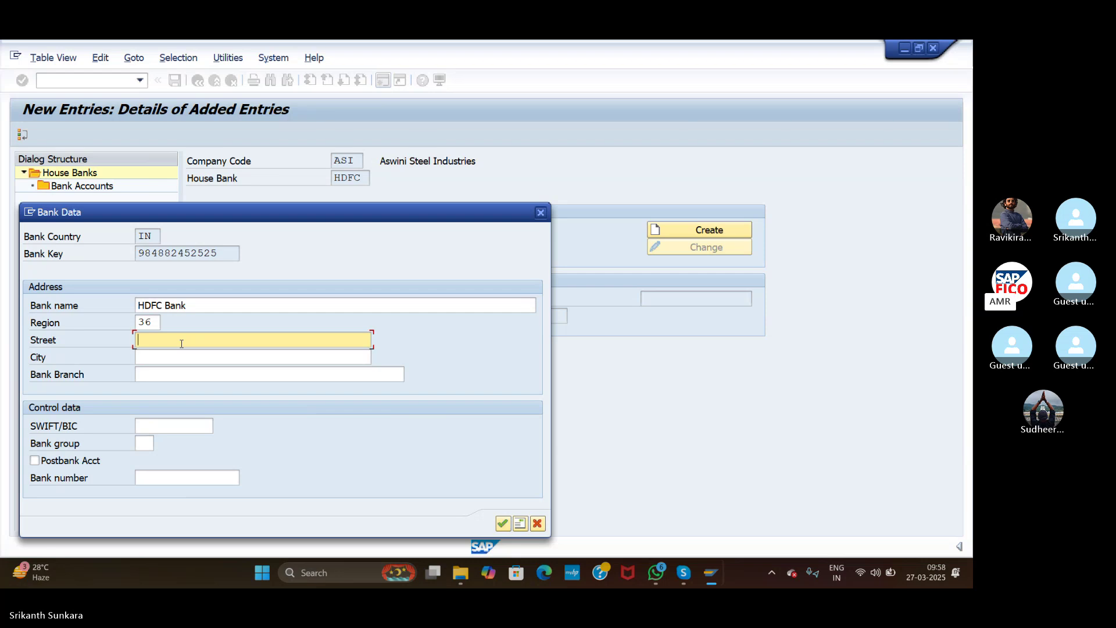
text(Banja)
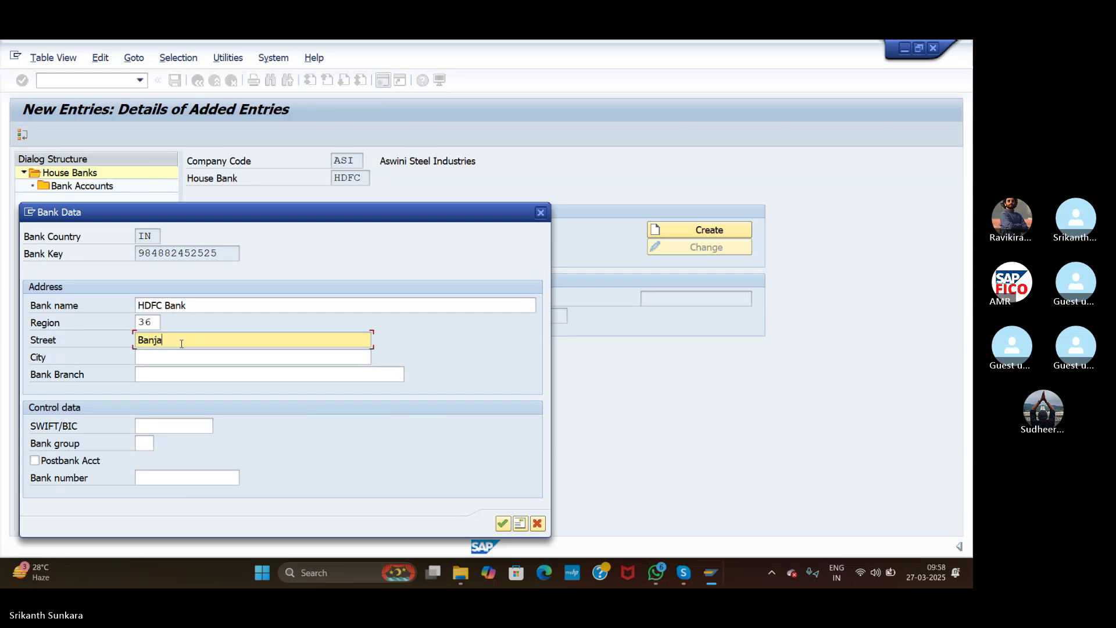
text(rahills)
click(160, 359)
text(Hyde)
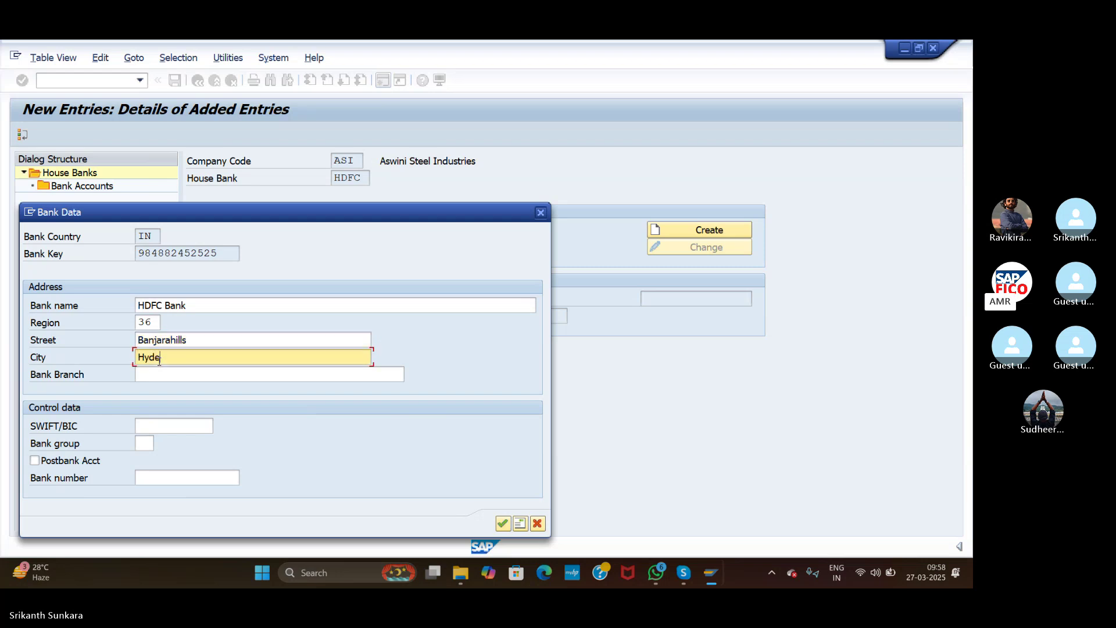
text(rabad)
click(172, 376)
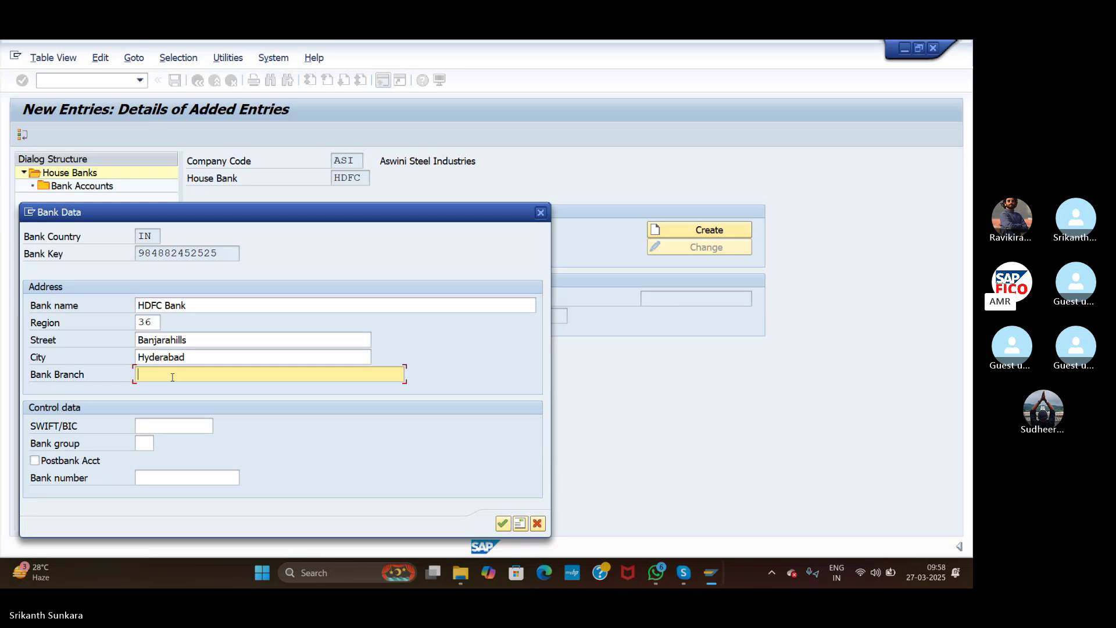
text(Banjarhills)
click(503, 523)
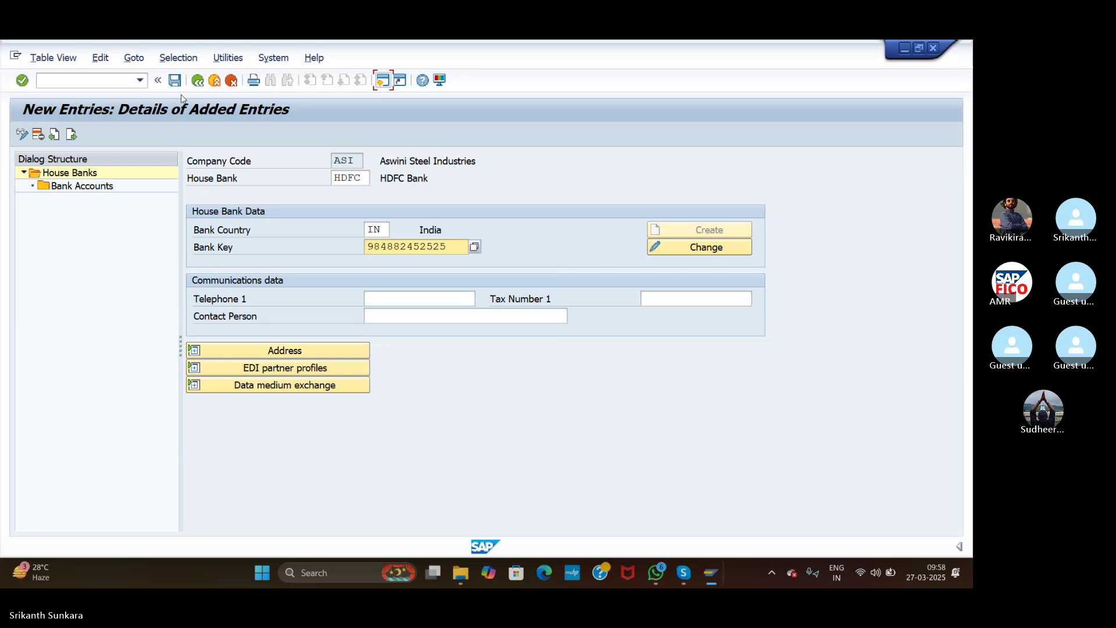
Step: Save the house bank, then trim the 12-digit bank key to 11 digits and validate it
click(175, 81)
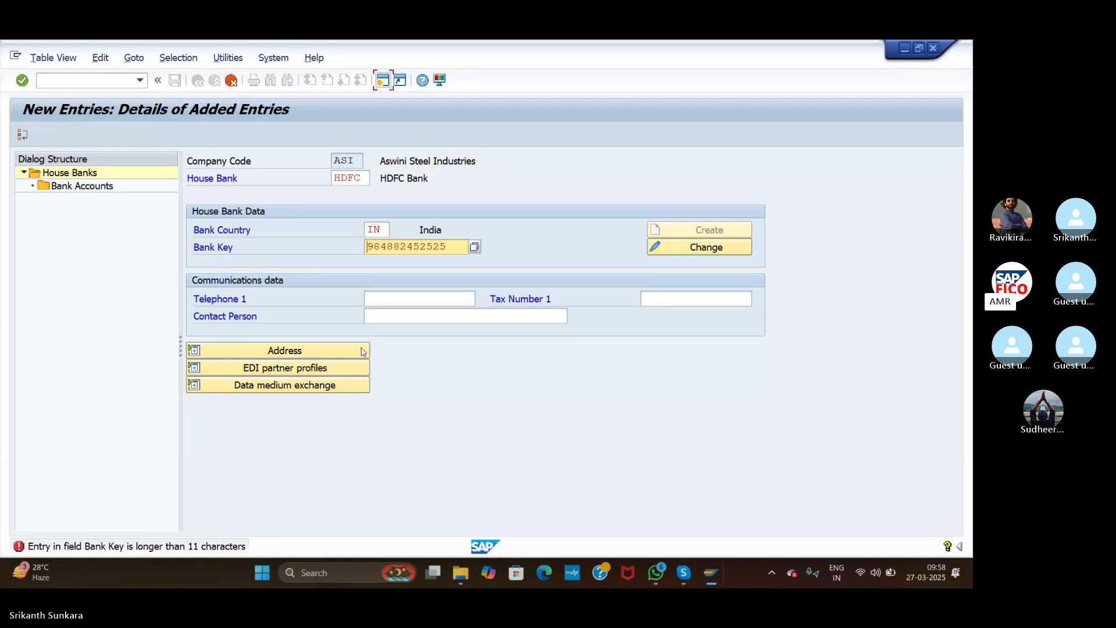
click(456, 247)
key(BackSpace)
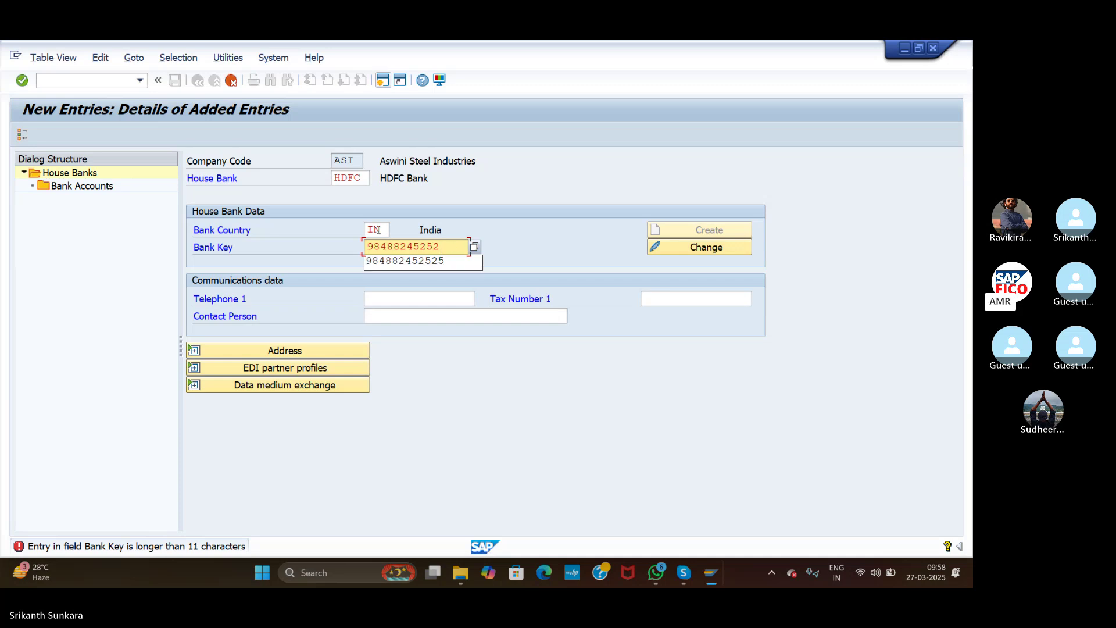
click(211, 82)
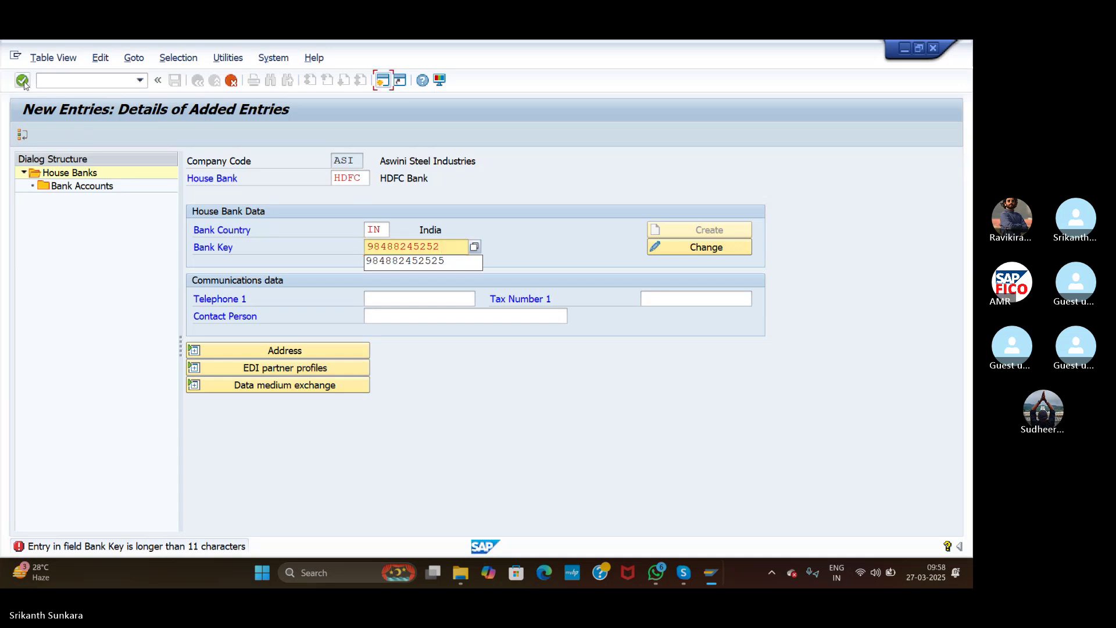
click(23, 82)
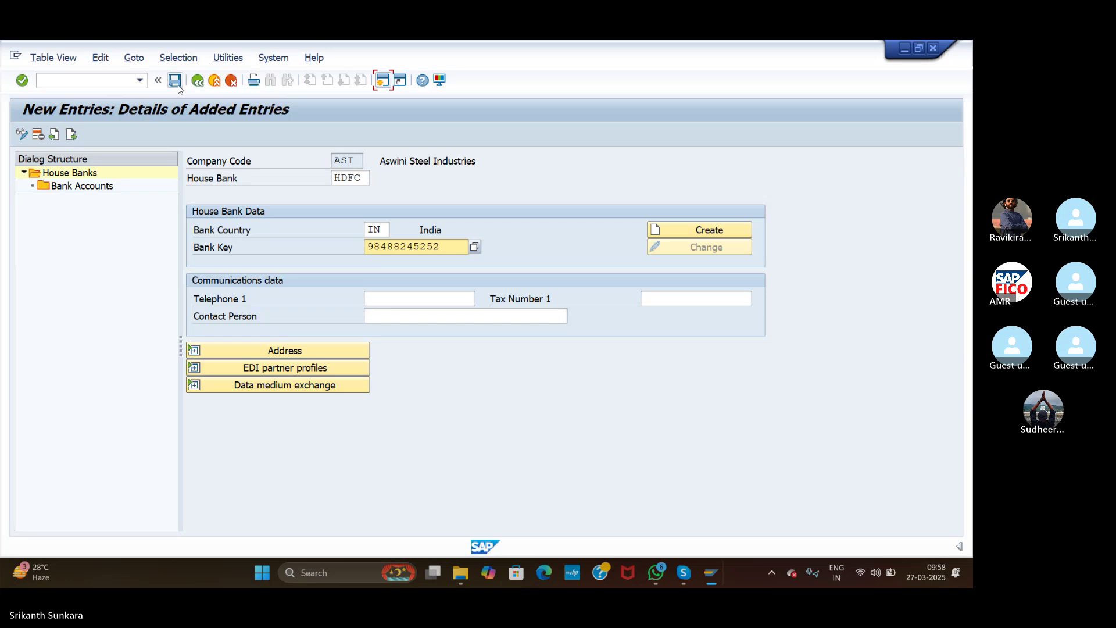
Step: Save the house bank and enter bank name 'HDFC Bank' with region 36 Telangana
click(176, 84)
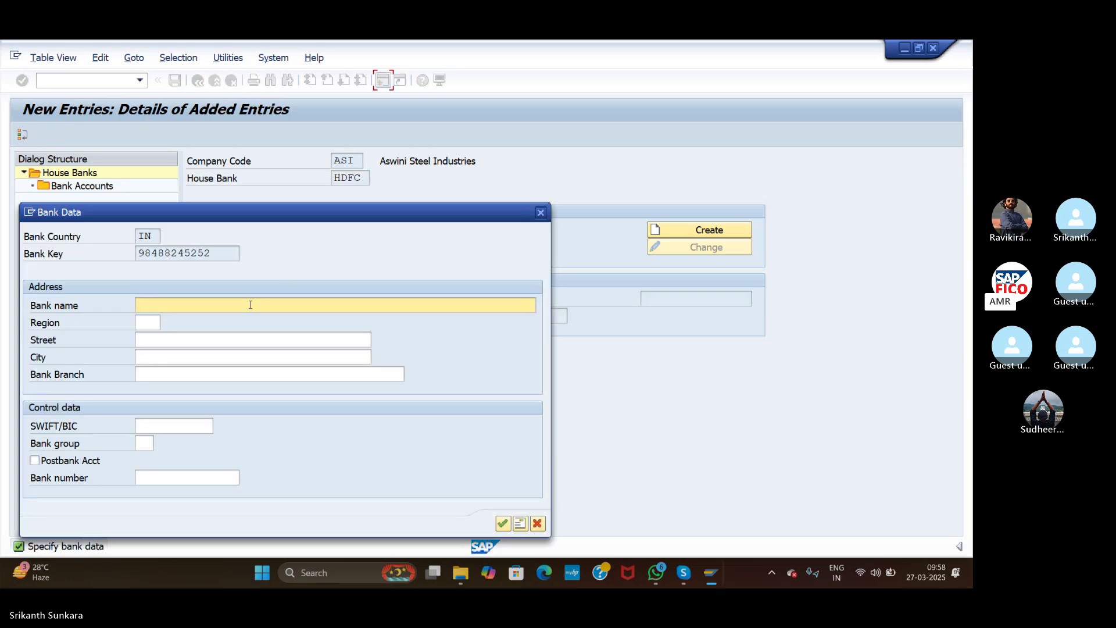
text(HDFC )
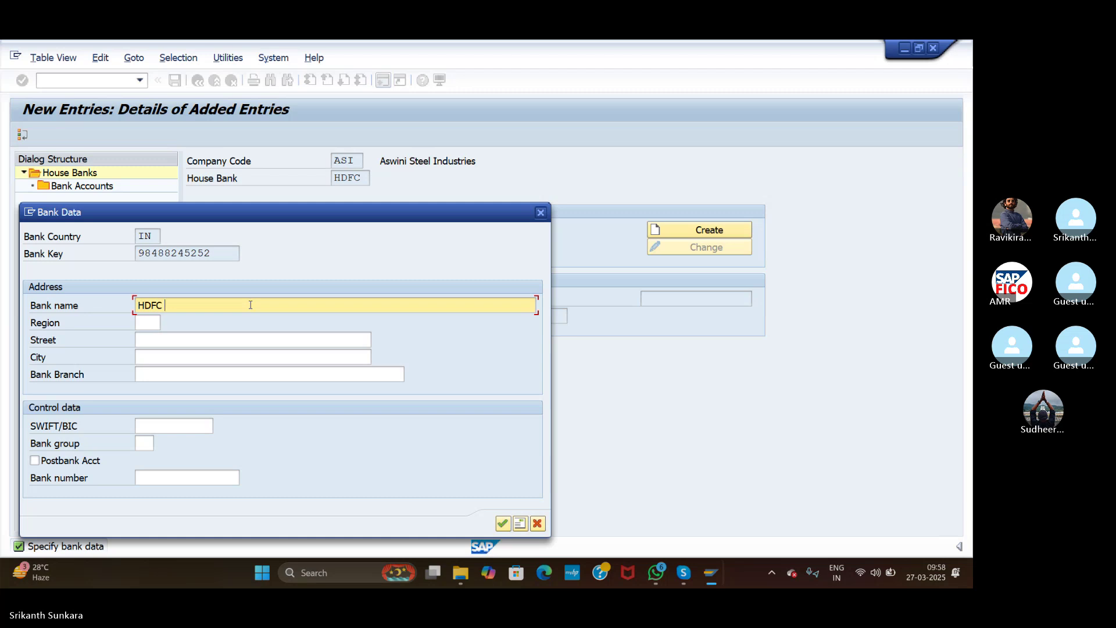
text(Bank)
key(Tab)
text(36)
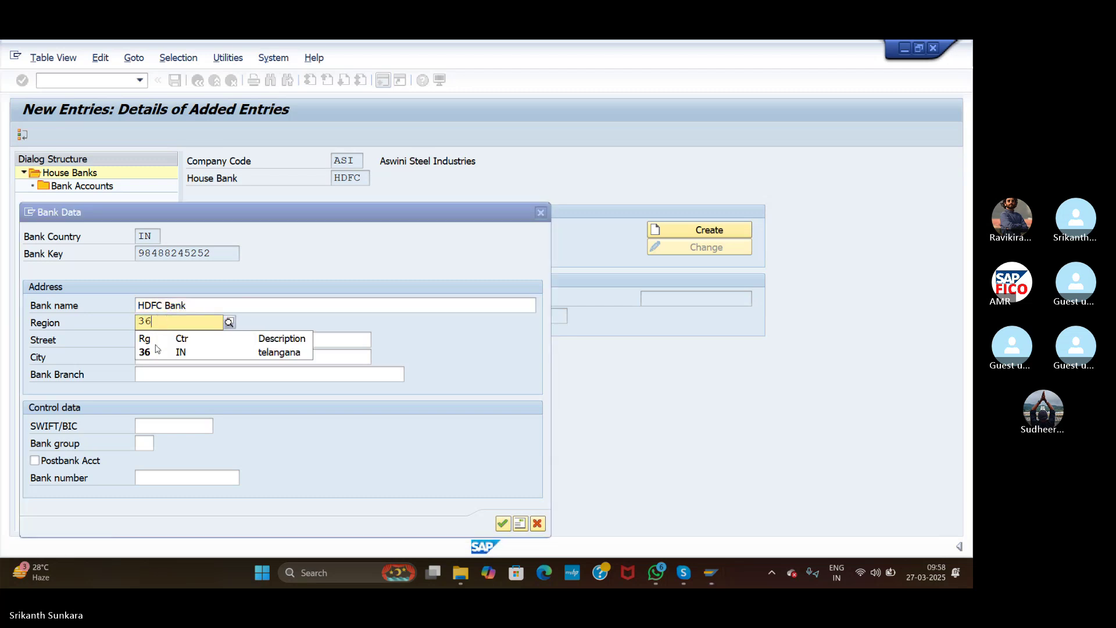
click(156, 351)
click(156, 337)
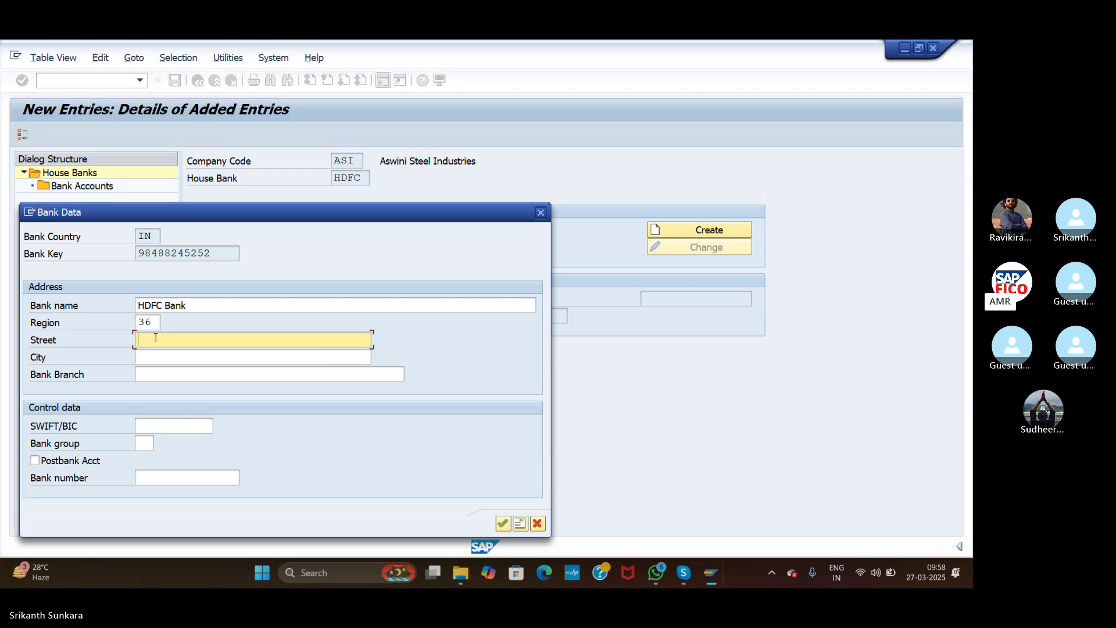
Step: Fill street Banjarahills, city Hyderabad and branch Banjarhills, then confirm the bank data
text(Banjarahills)
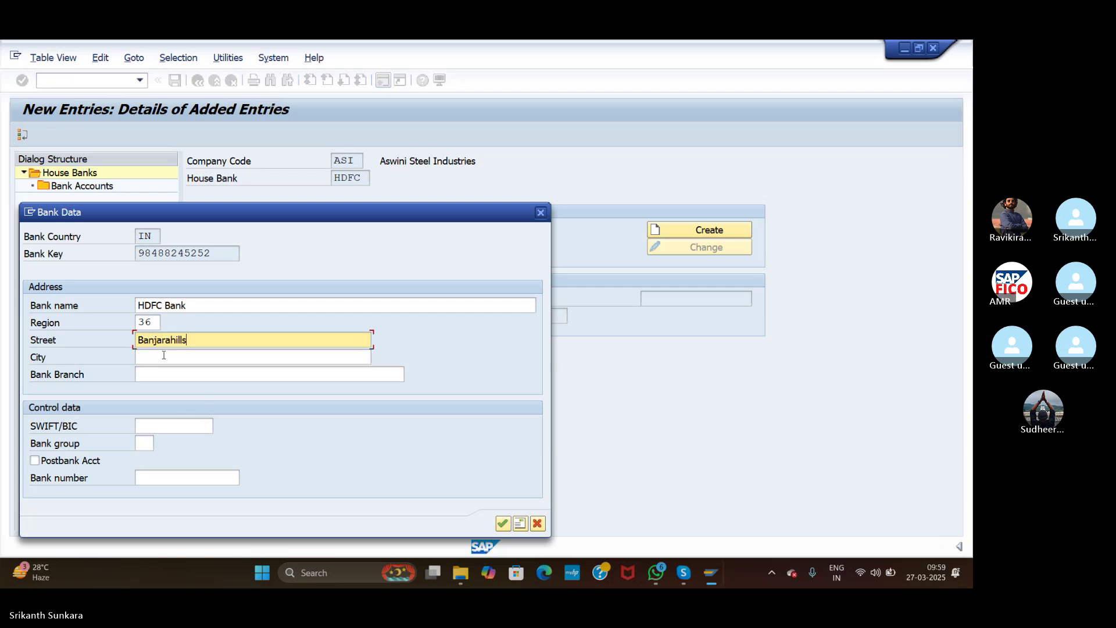
click(164, 355)
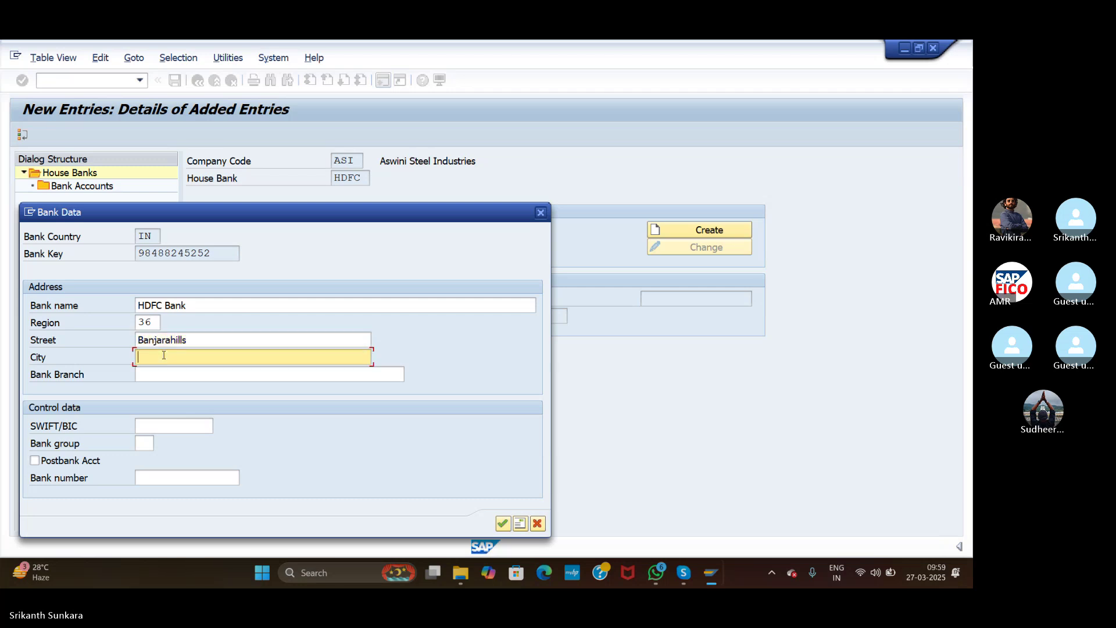
text(Hy)
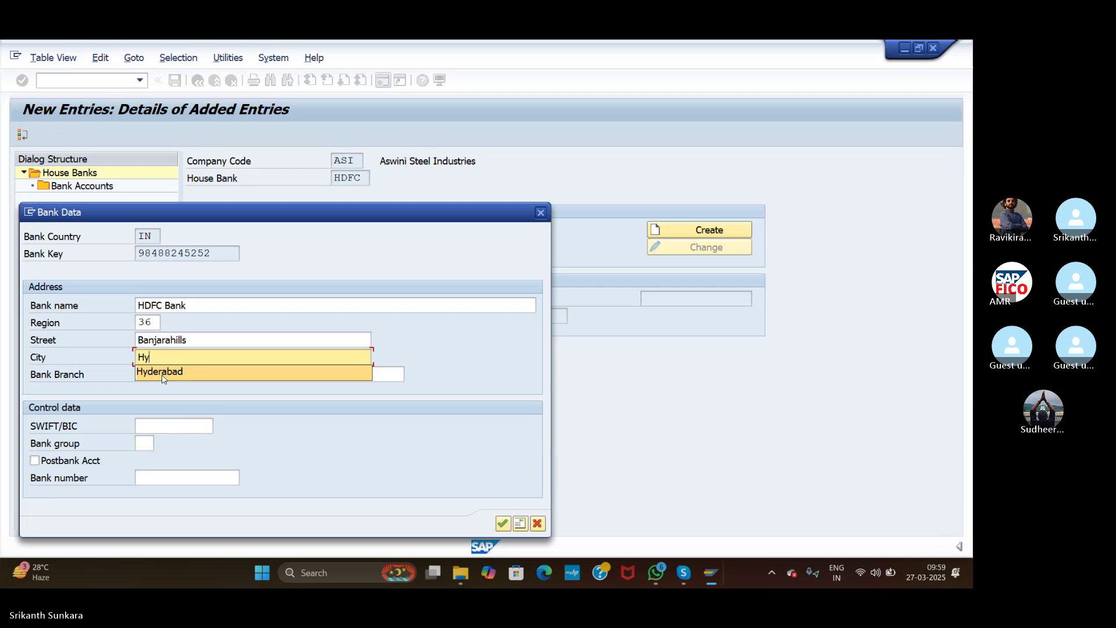
click(163, 373)
text(Bank)
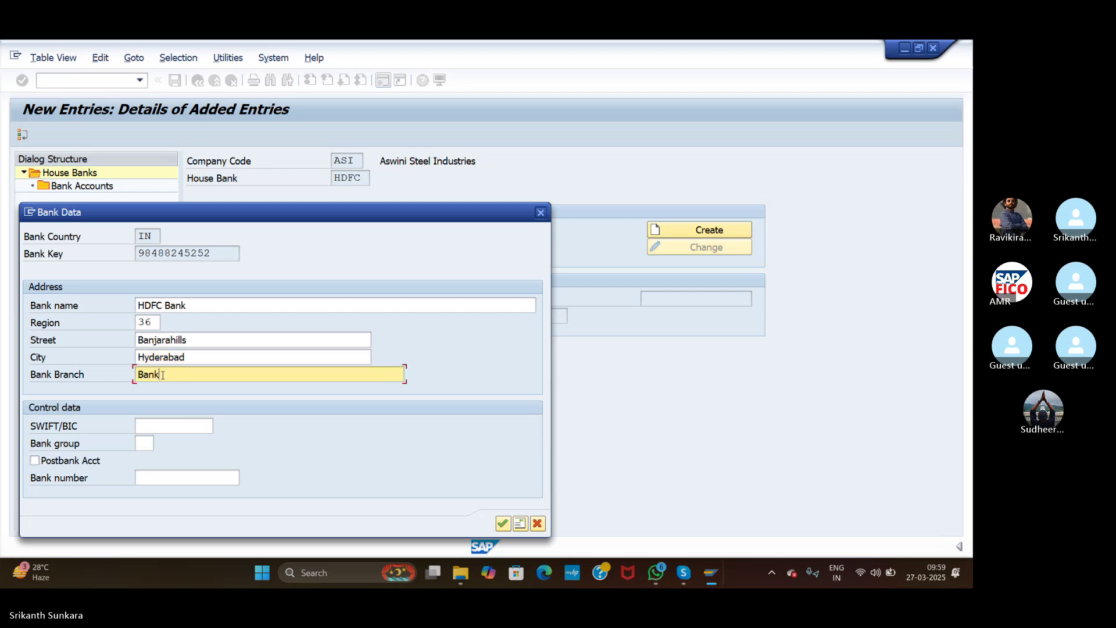
key(BackSpace)
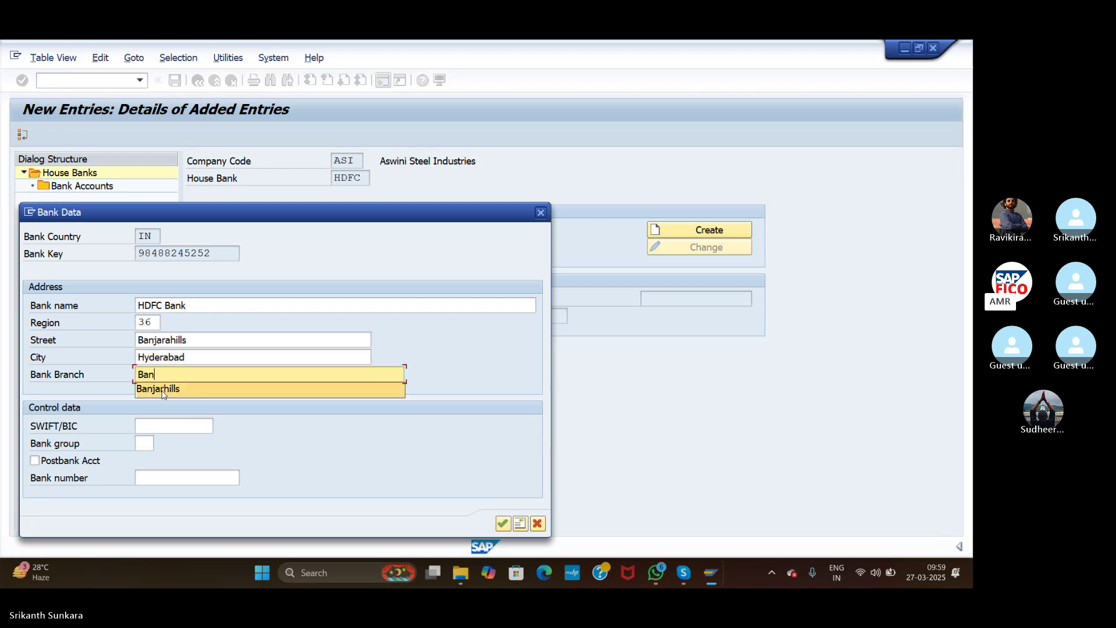
click(163, 393)
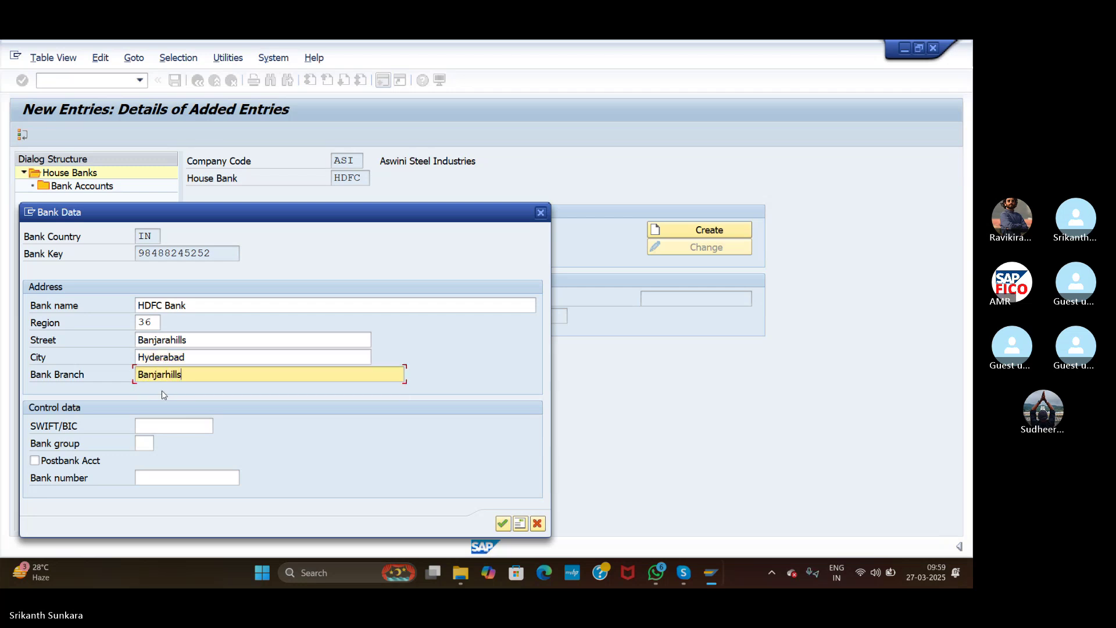
click(502, 524)
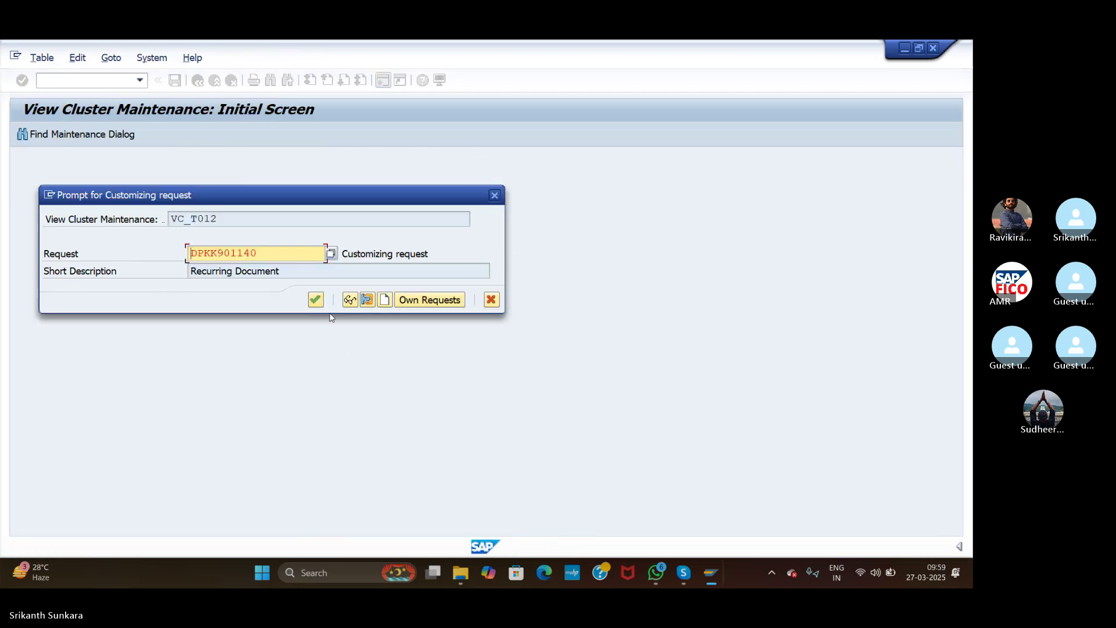
Step: Save the HDFC house bank under the customizing request and open its empty Bank Accounts overview
click(313, 300)
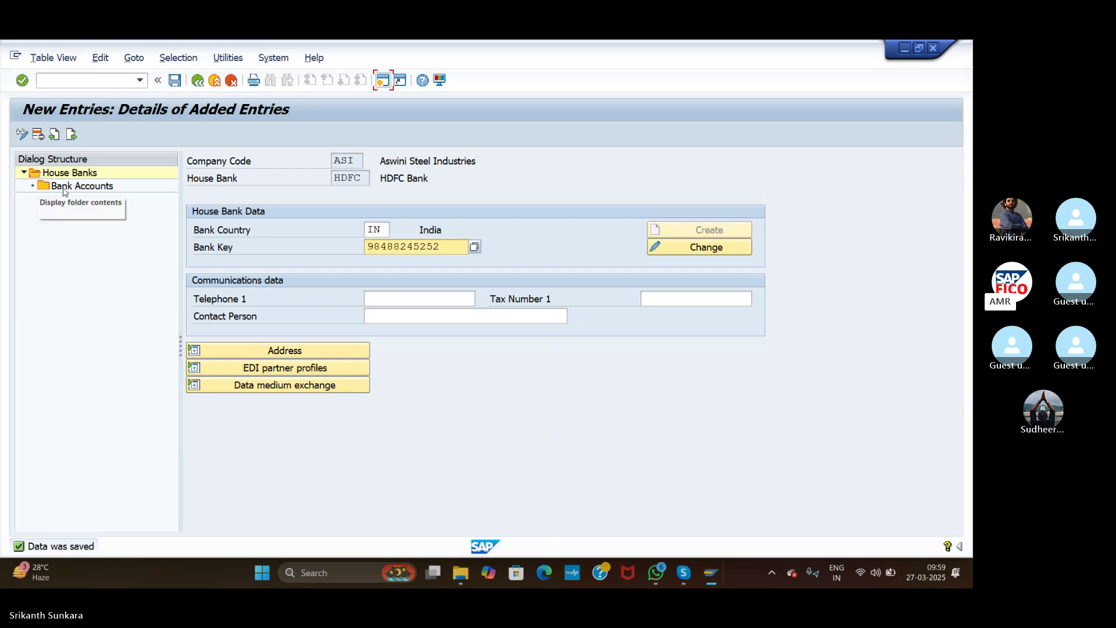
click(64, 187)
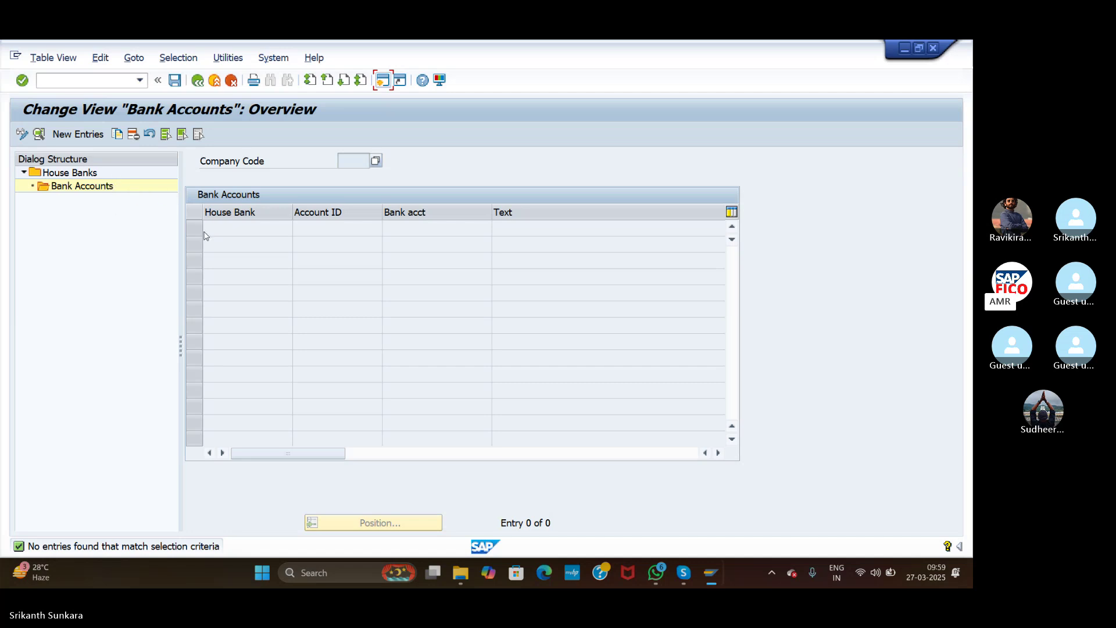
click(199, 81)
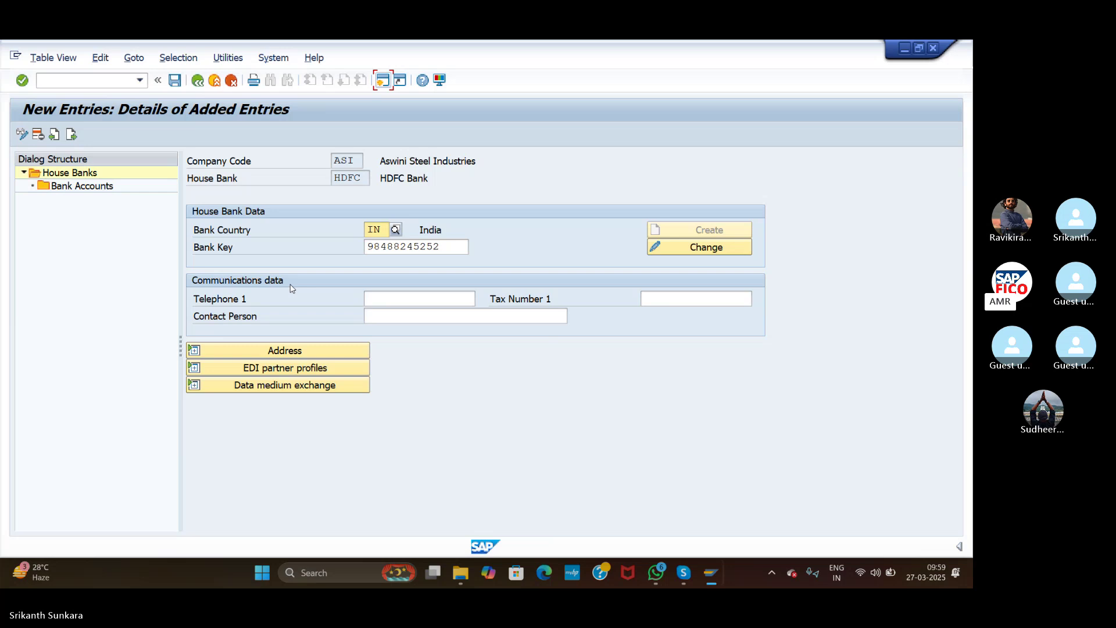
click(104, 188)
double_click(104, 188)
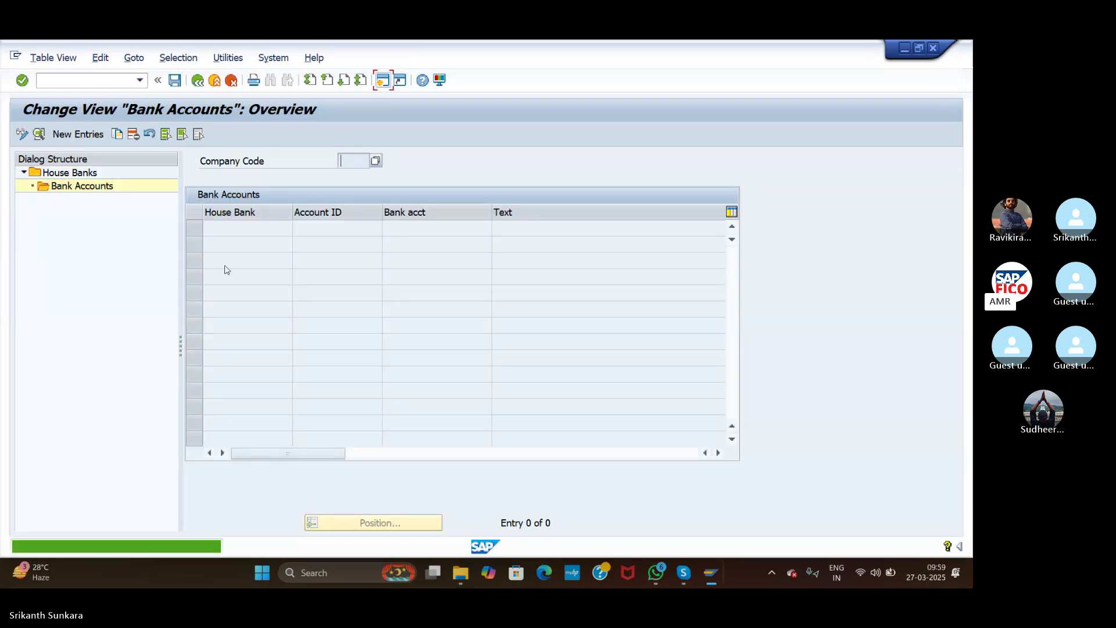
Step: Create a bank account entry with ID HDFC, description 'HDFC Bank' and the bank account number
click(85, 139)
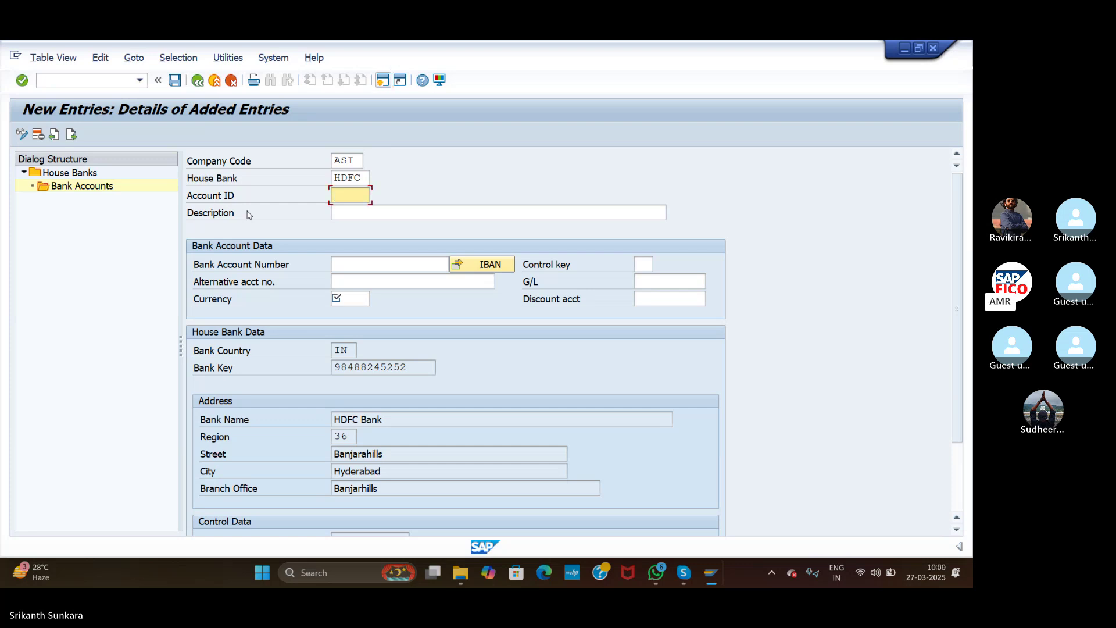
text(HDFC)
click(365, 218)
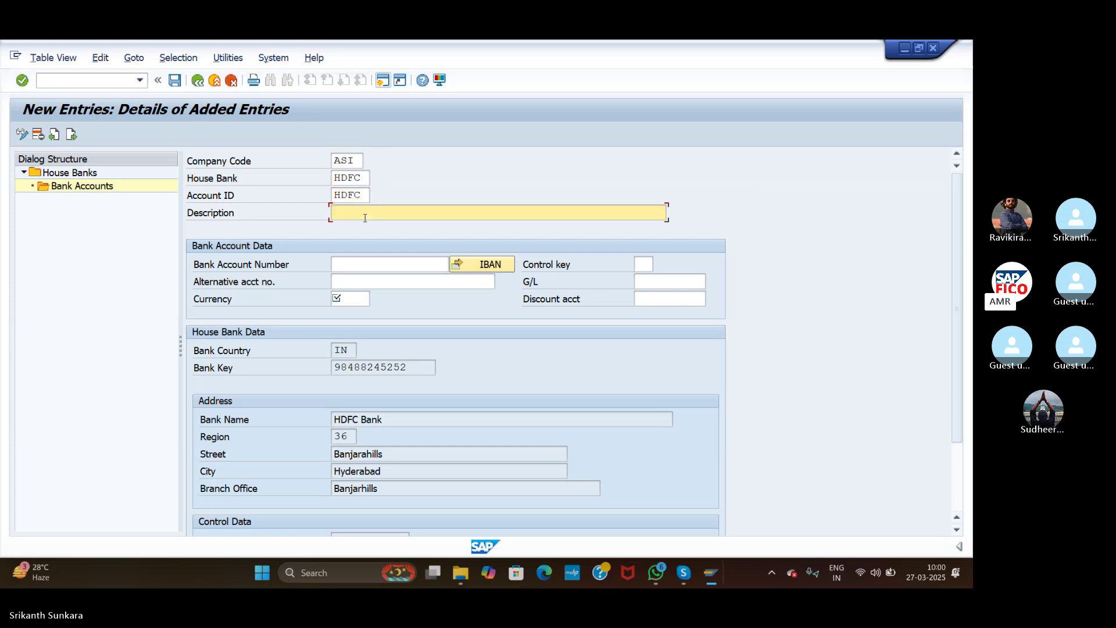
text(HDFC Bank)
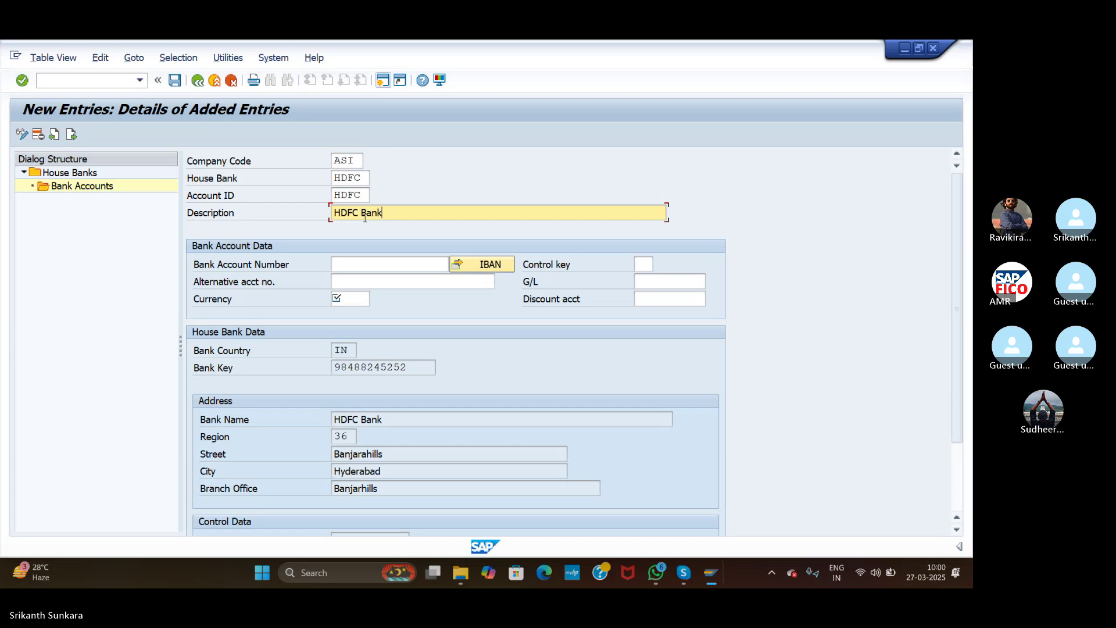
click(378, 263)
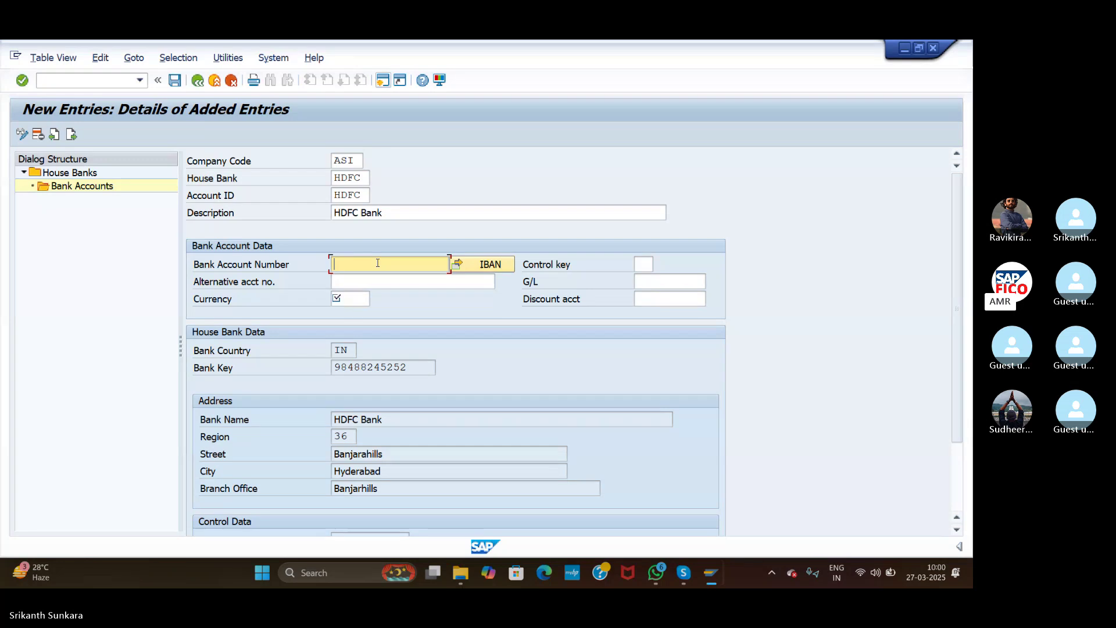
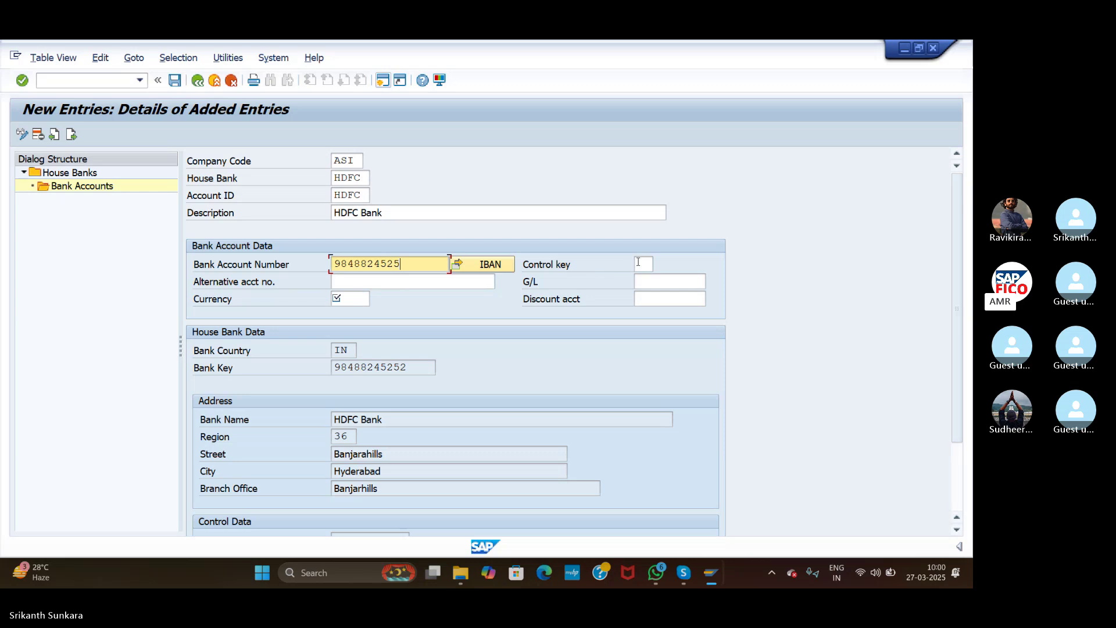
click(646, 263)
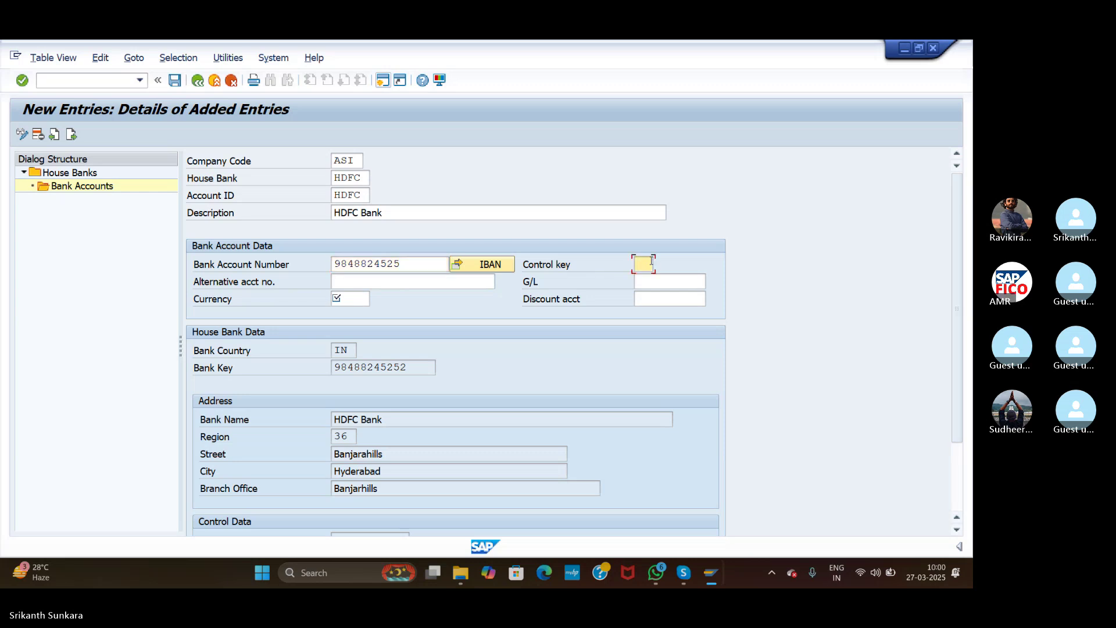
text(in)
key(BackSpace)
key(BackSpace)
Step: Enter control key IN, assign G/L account 200102, and set the account currency to INR
text(IN)
click(645, 280)
click(715, 282)
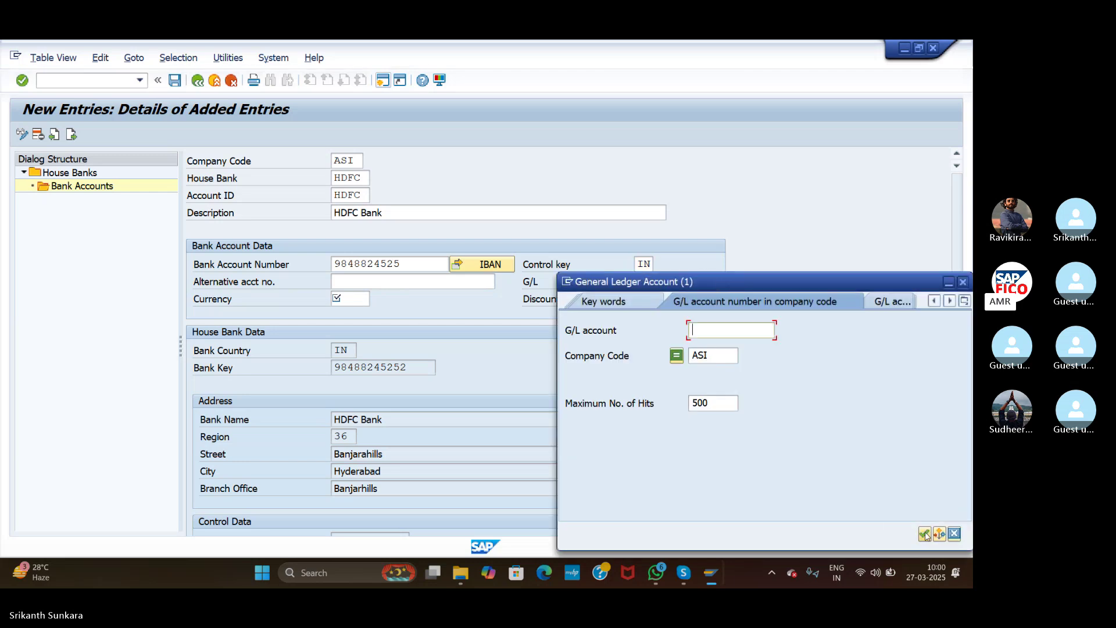
click(926, 534)
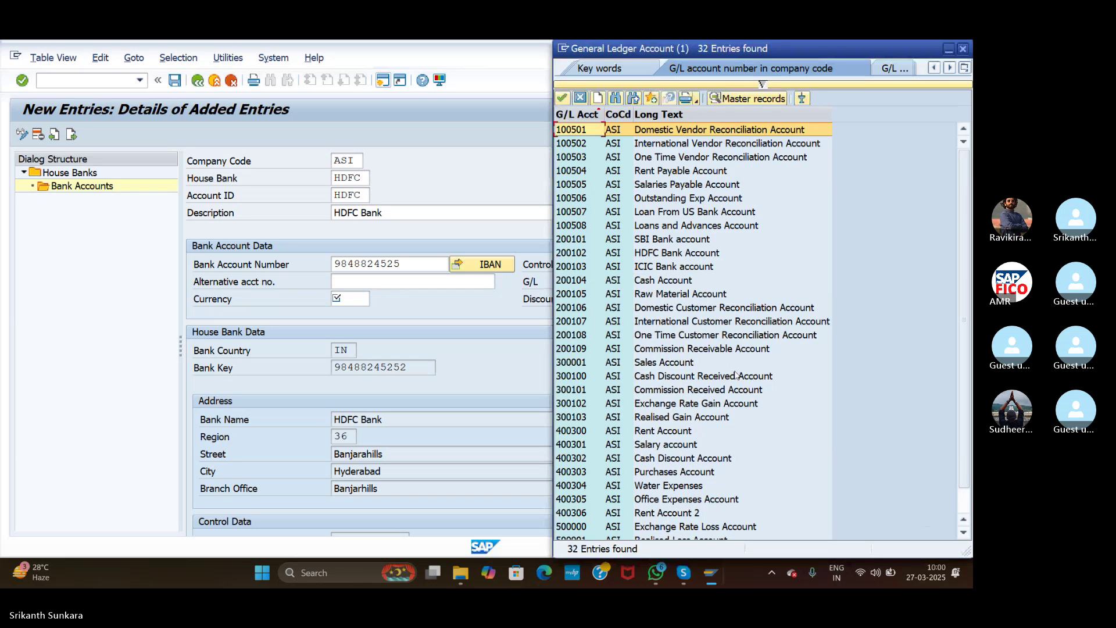
click(678, 254)
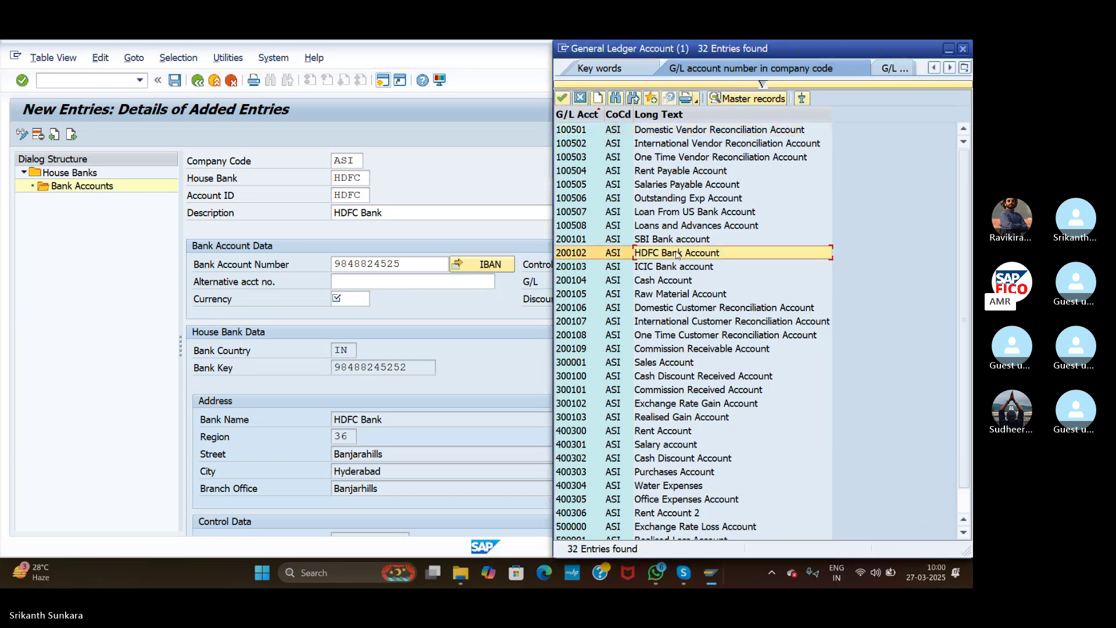
double_click(599, 257)
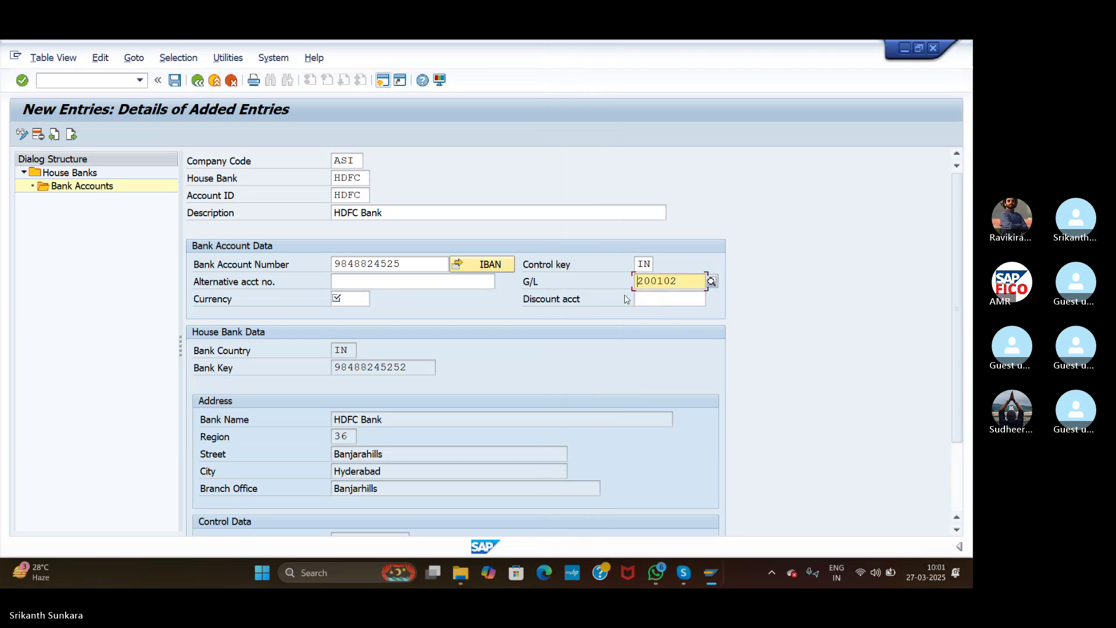
click(359, 297)
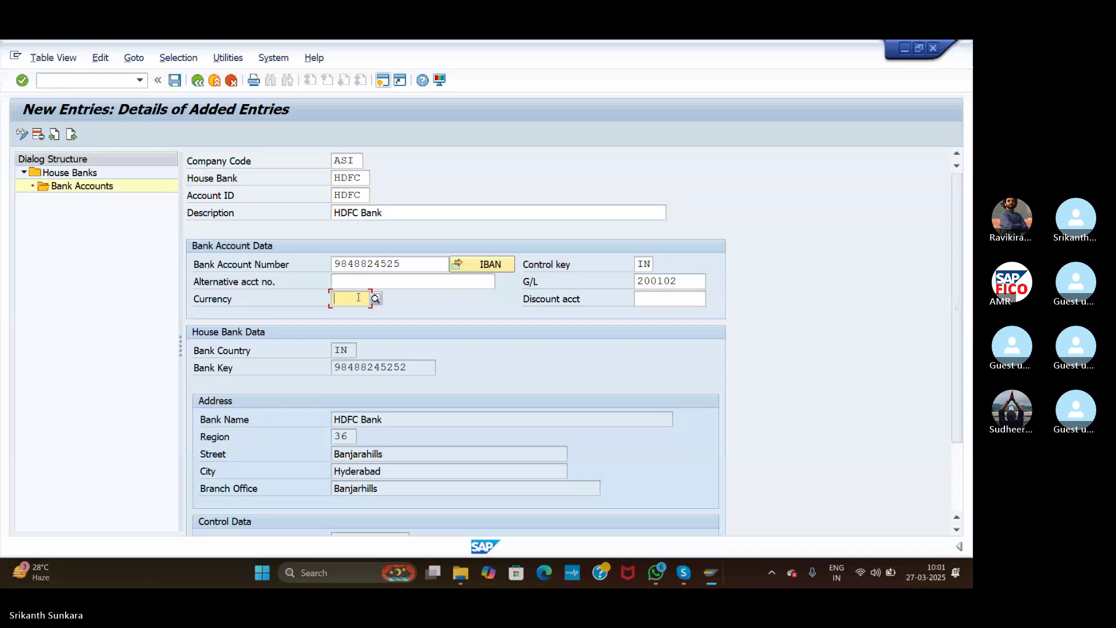
text(INR)
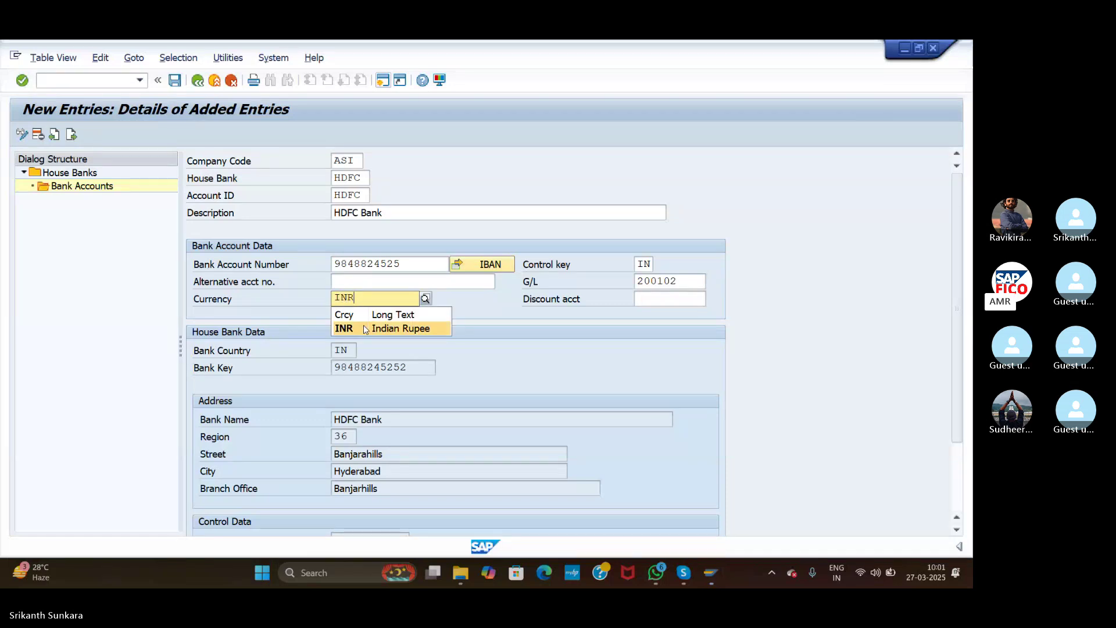
click(365, 329)
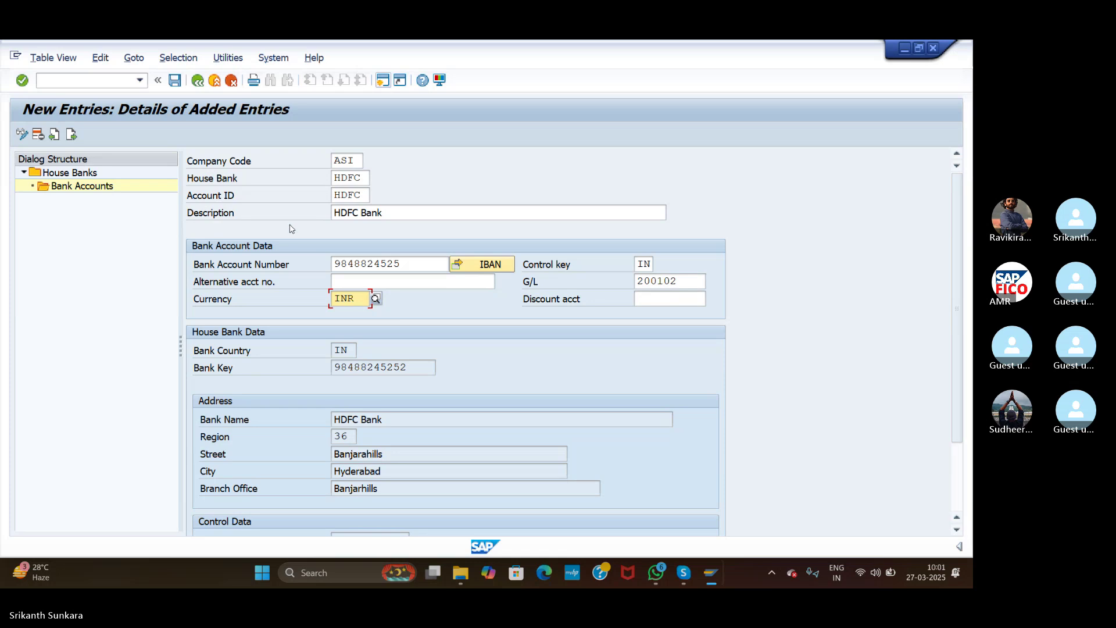
Step: Save the HDFC bank account without transporting the IBAN and return to Maintain Payment Program
click(176, 81)
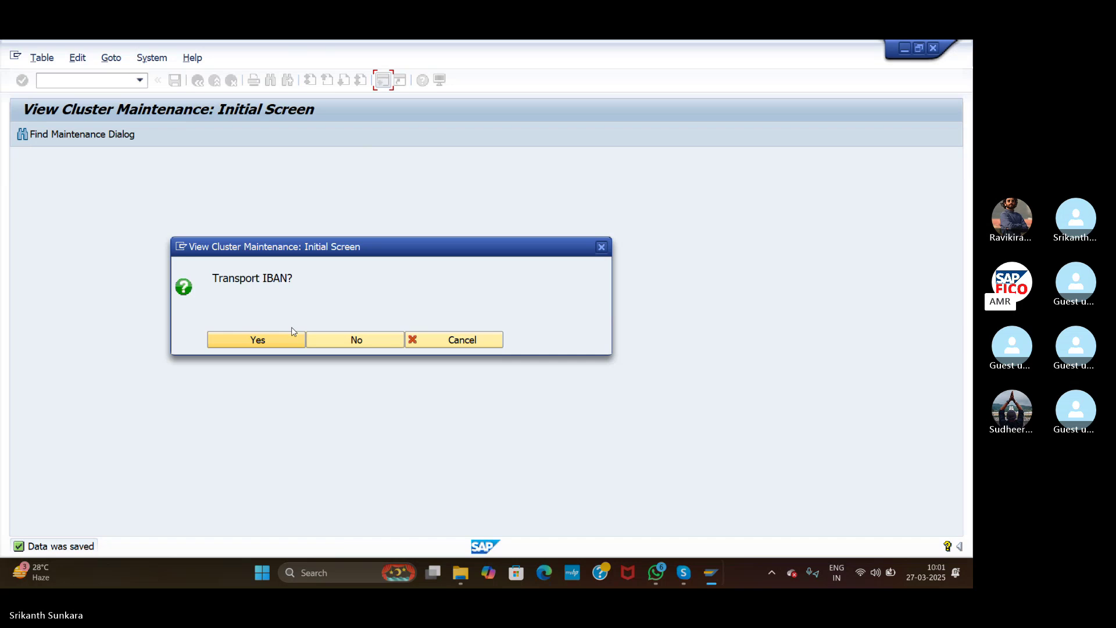
click(333, 342)
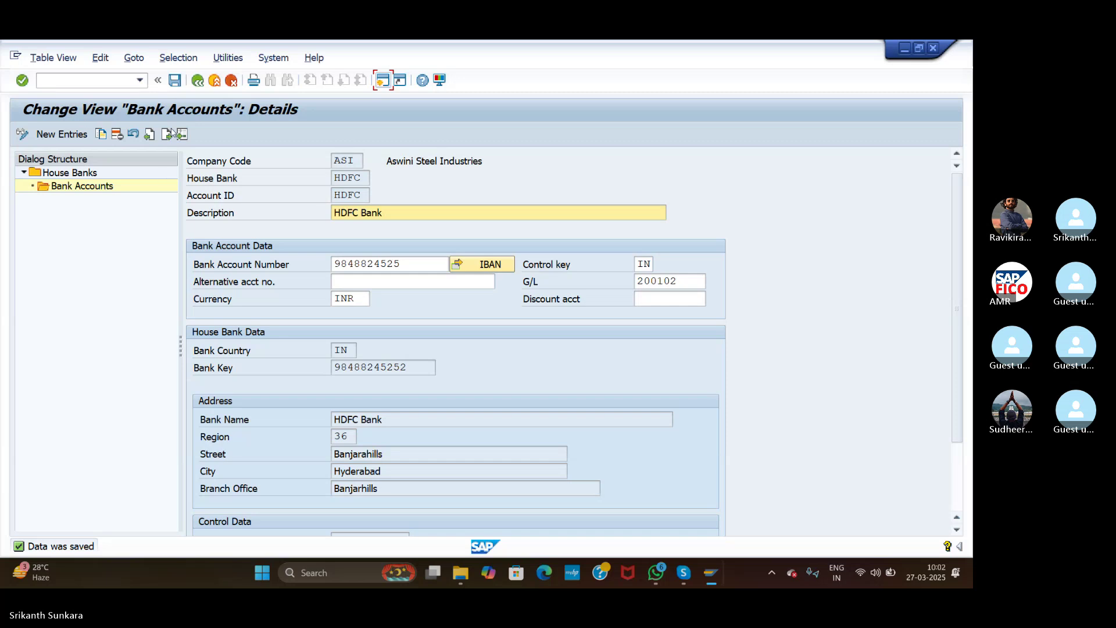
click(198, 81)
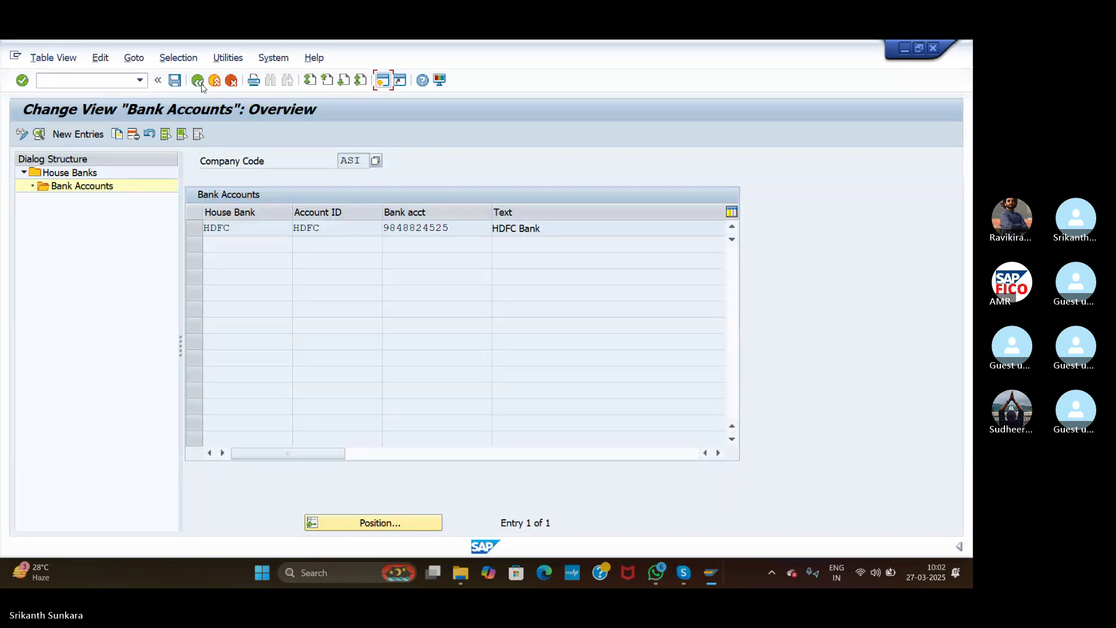
click(198, 81)
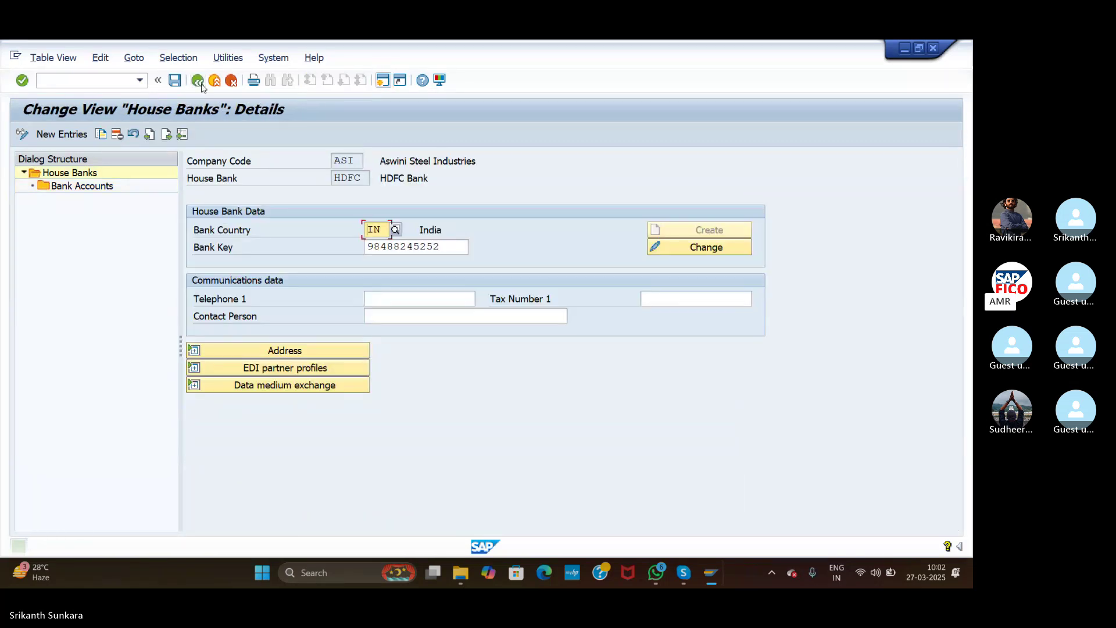
click(198, 80)
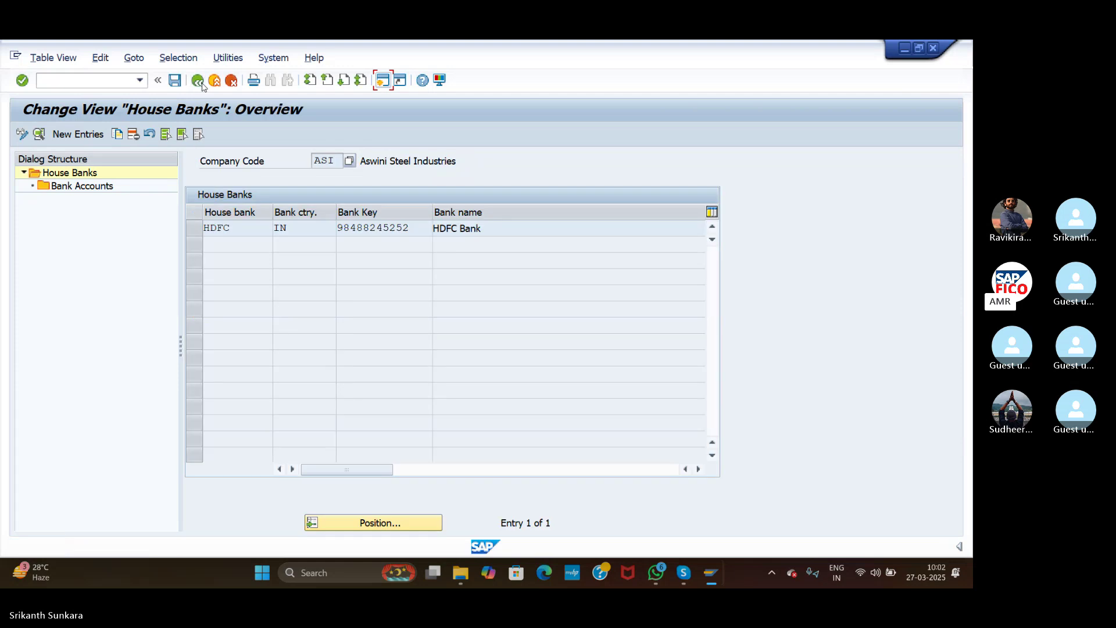
click(198, 81)
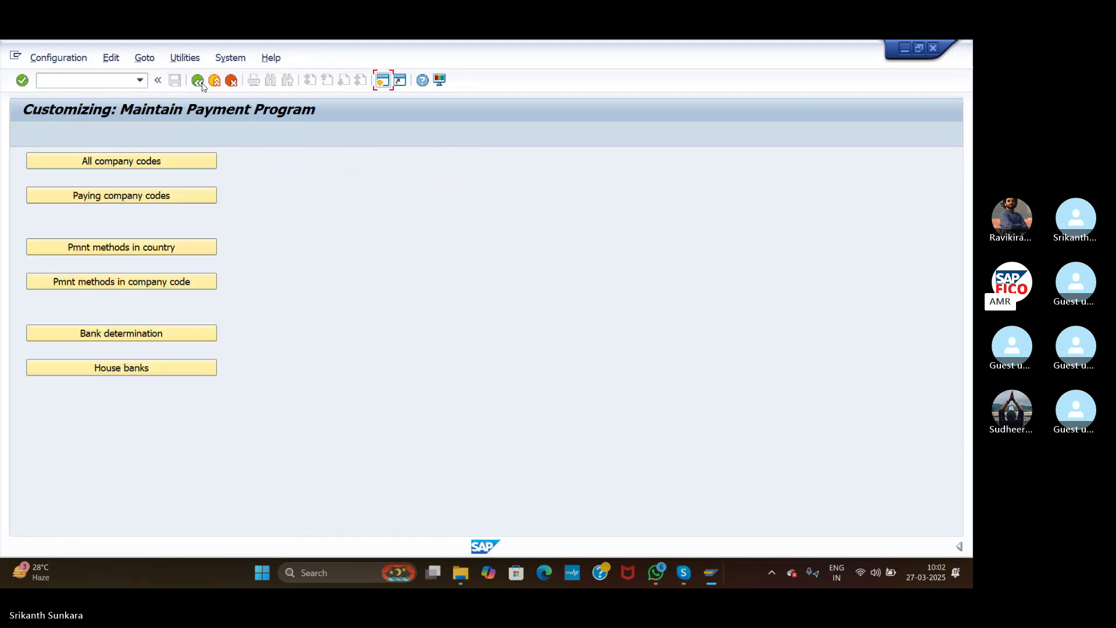
Step: Open Bank determination, position on paying company code ASI, and open its Ranking Order
click(172, 334)
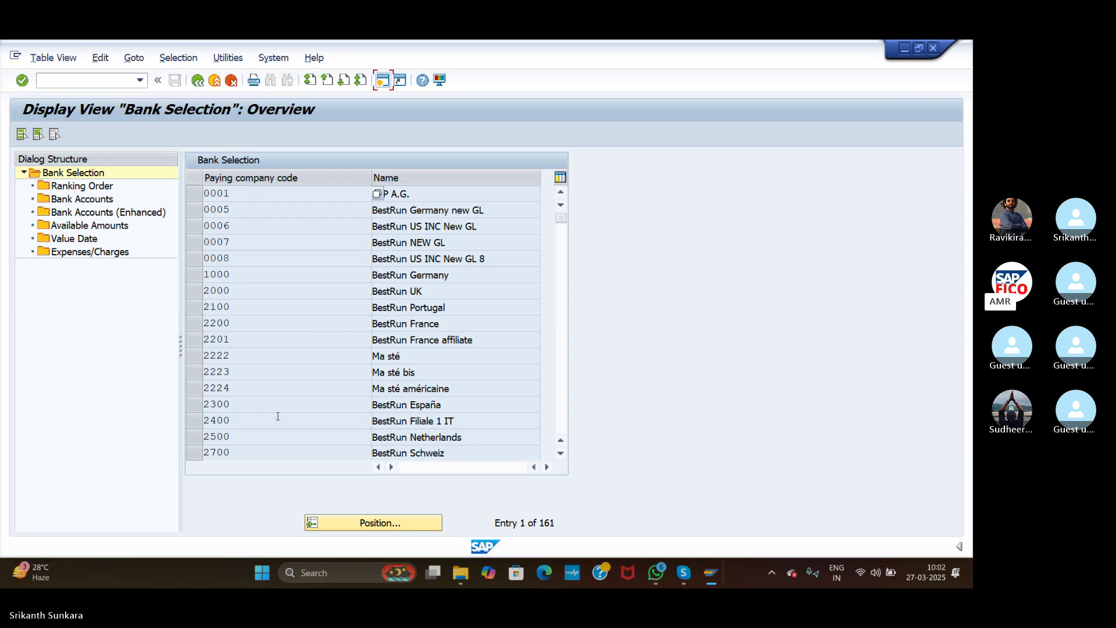
click(352, 525)
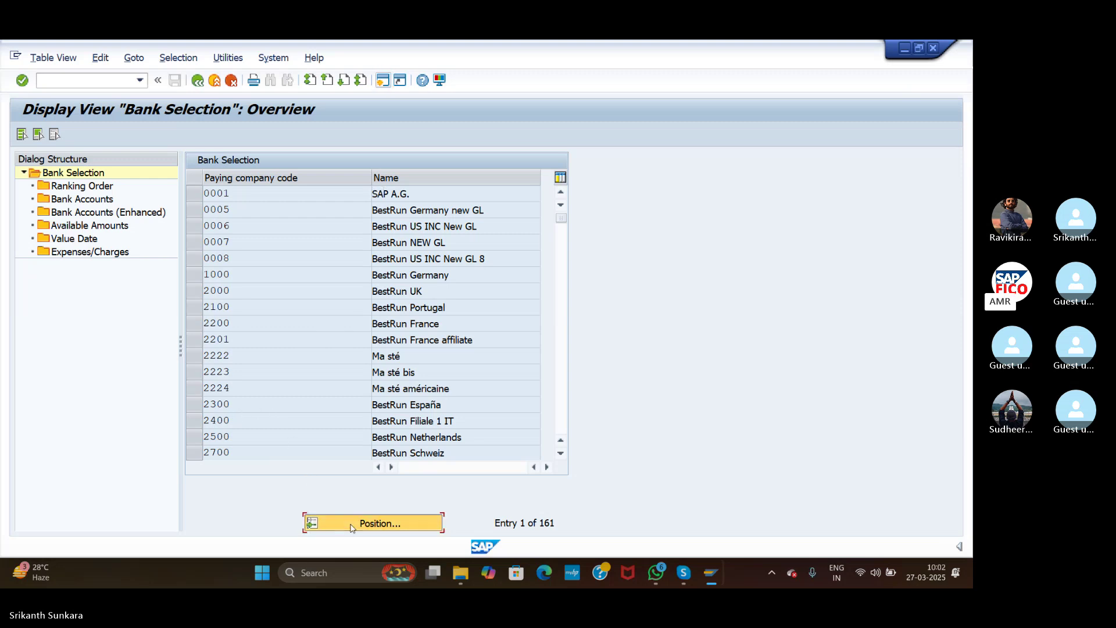
text(ASI)
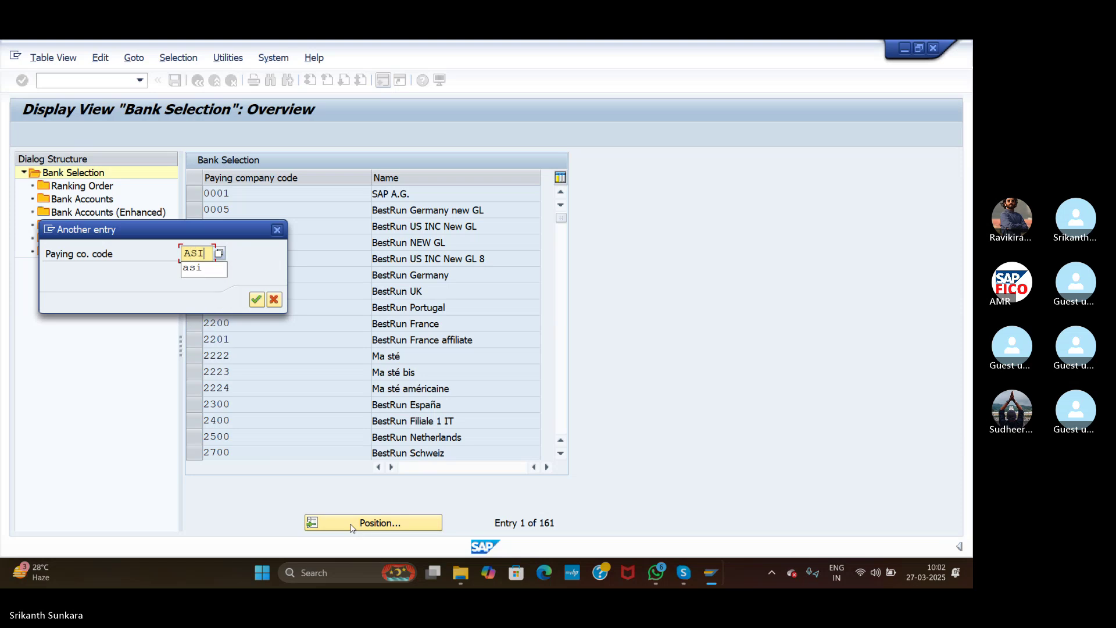
click(256, 299)
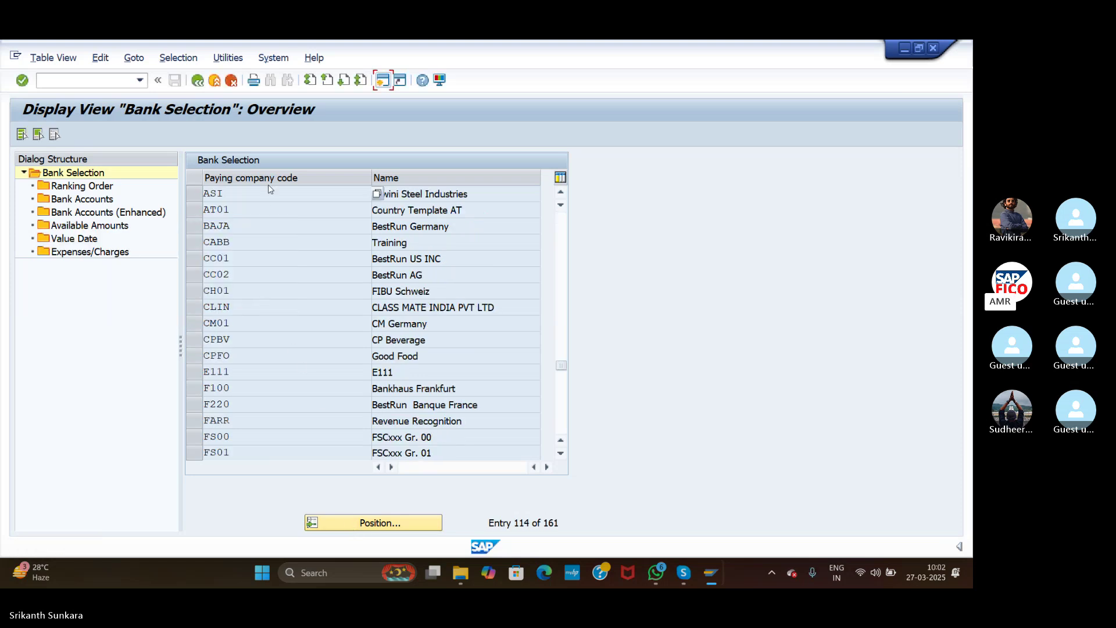
click(196, 198)
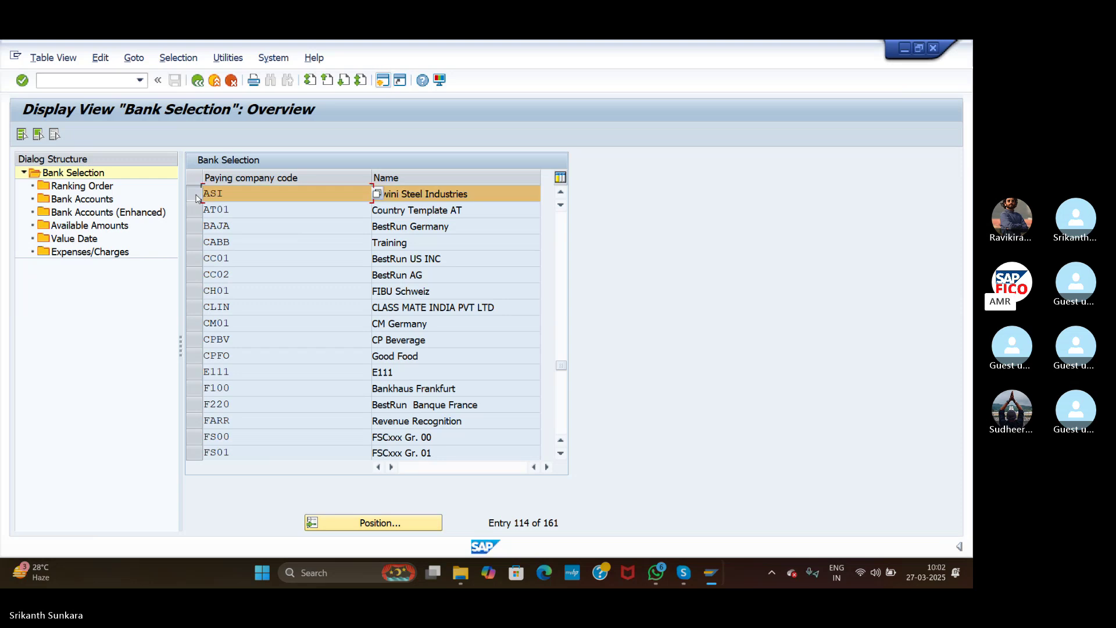
double_click(75, 186)
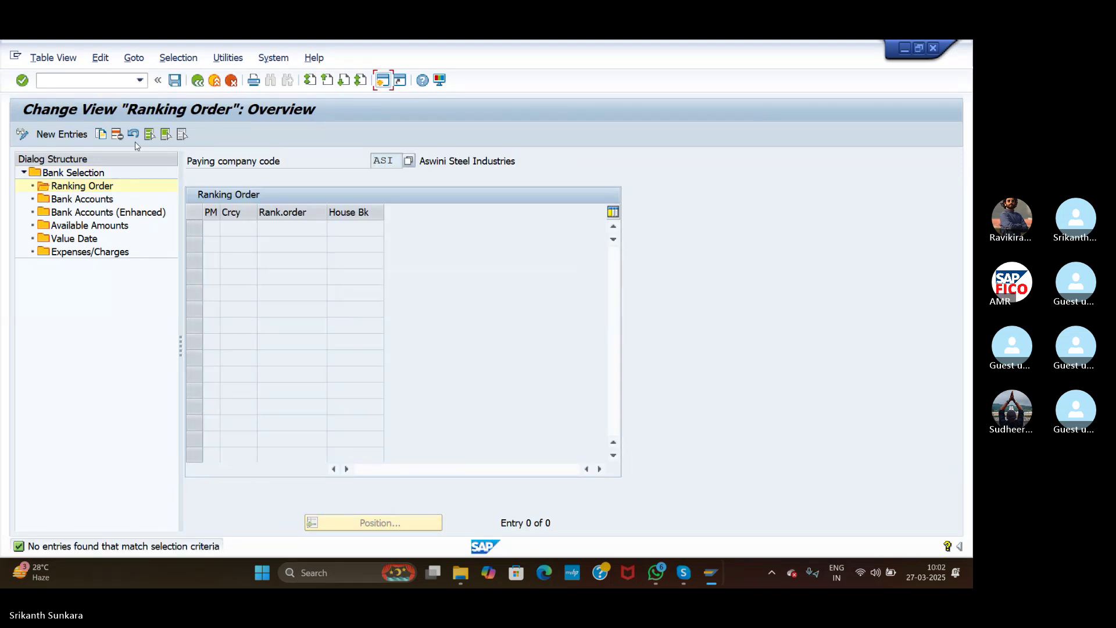
Step: Add a ranking order entry with payment method C, rank 1 and house bank HDFC
click(62, 134)
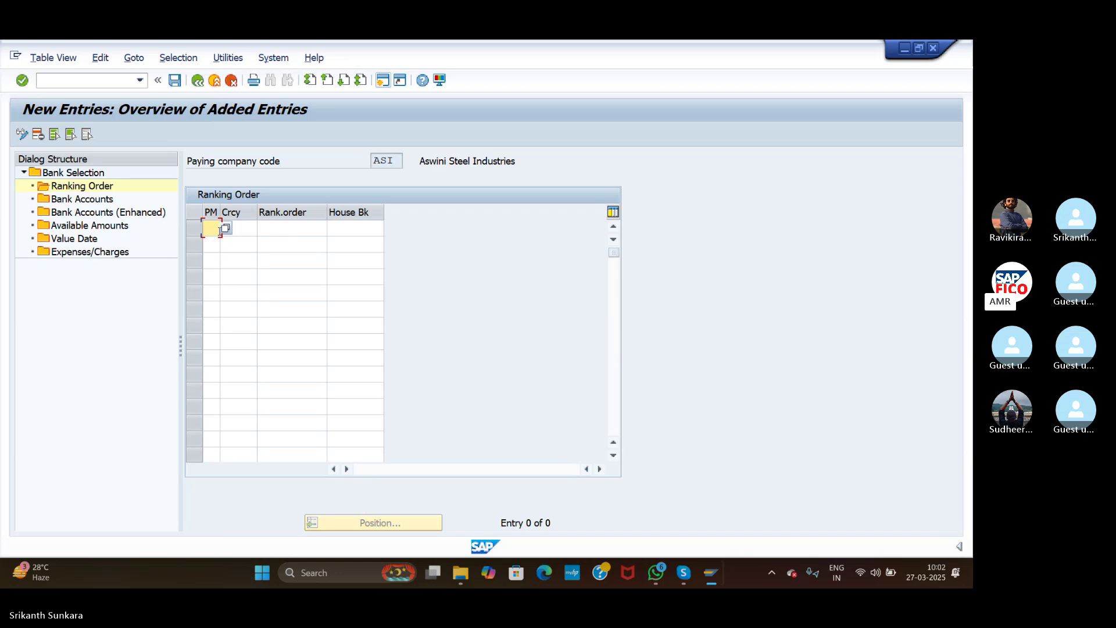
click(226, 228)
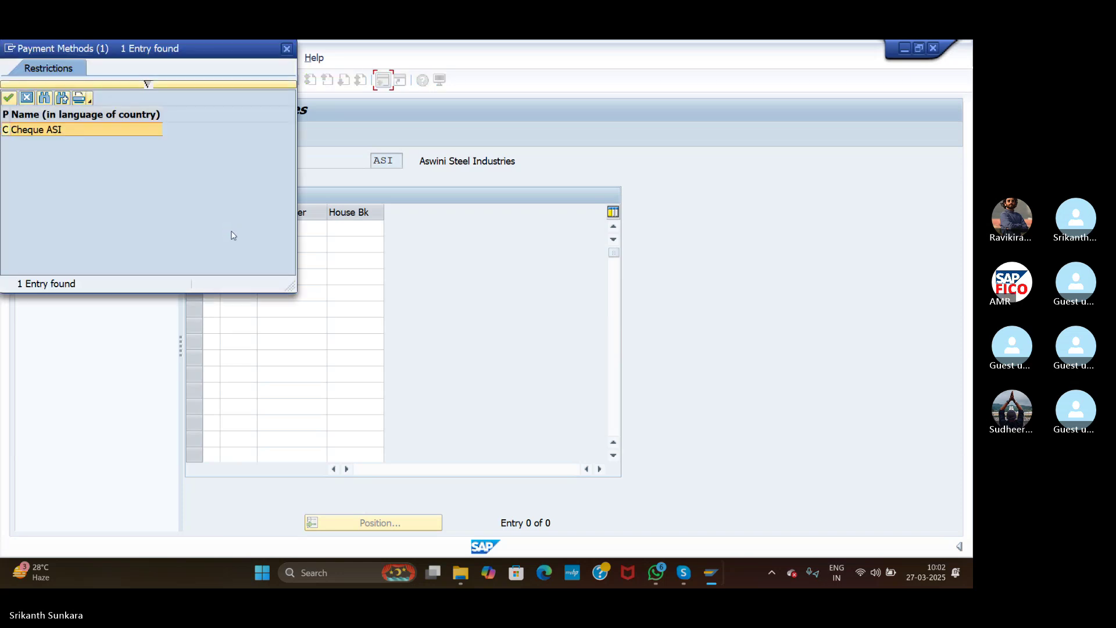
double_click(87, 129)
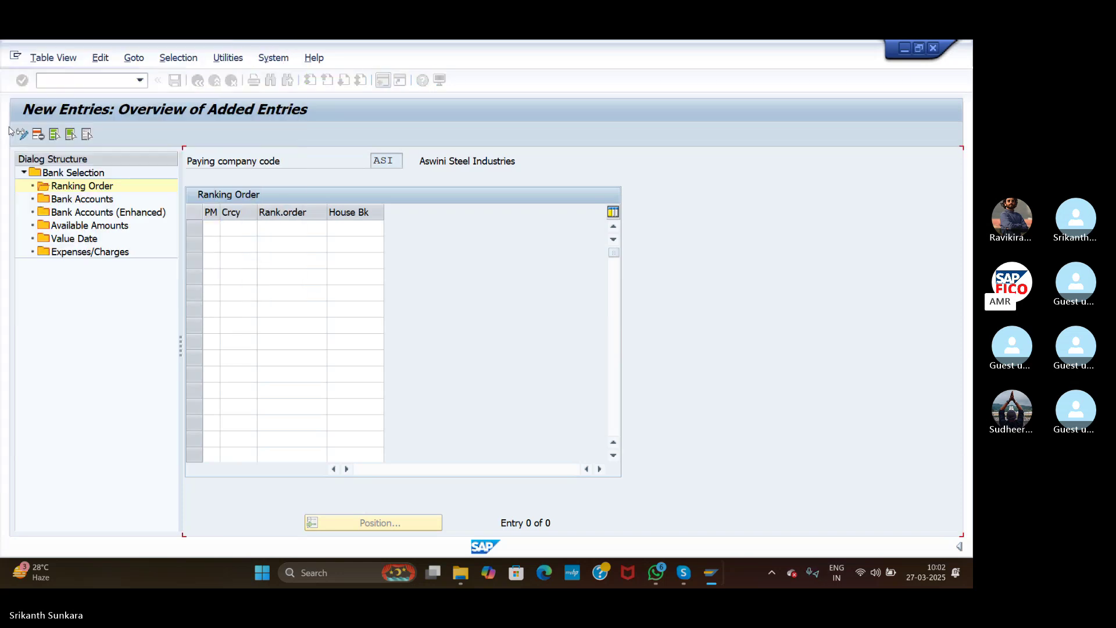
click(234, 229)
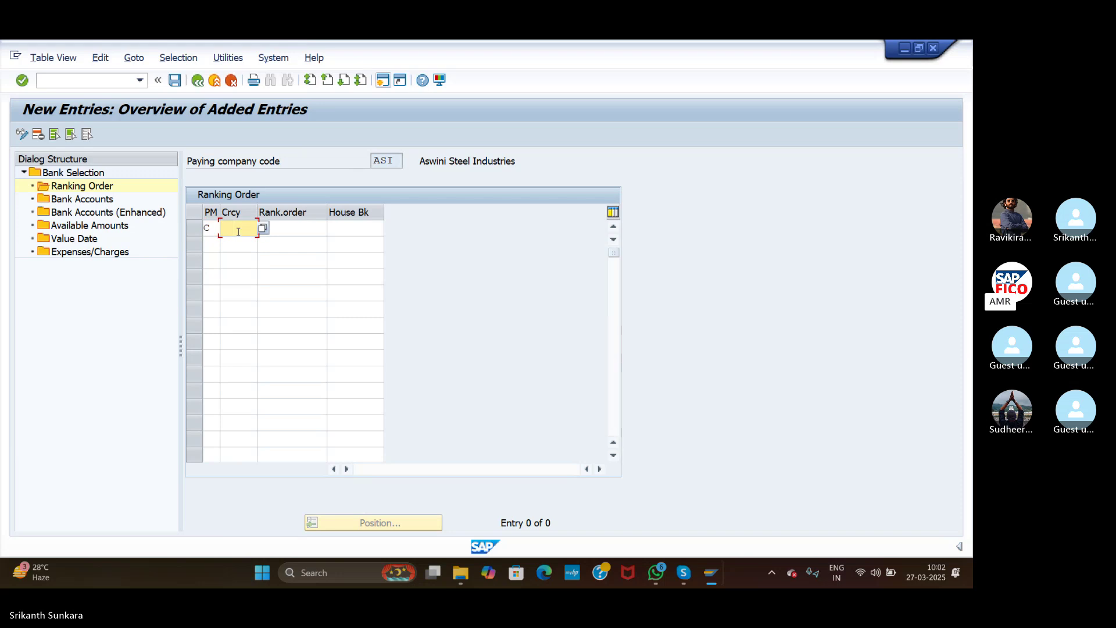
click(283, 227)
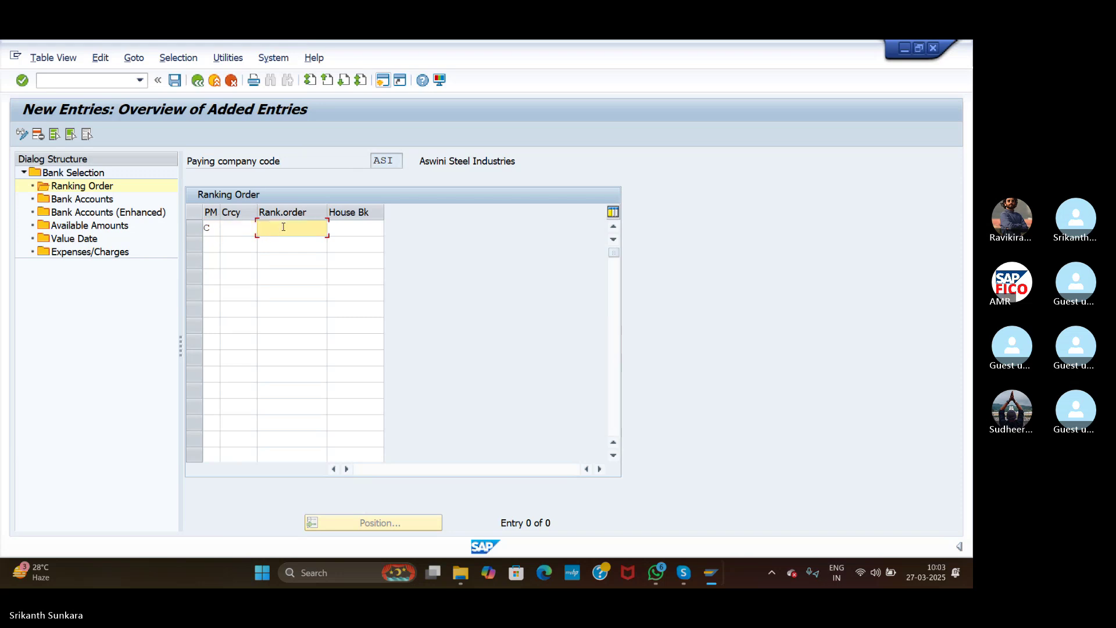
text(1)
click(348, 228)
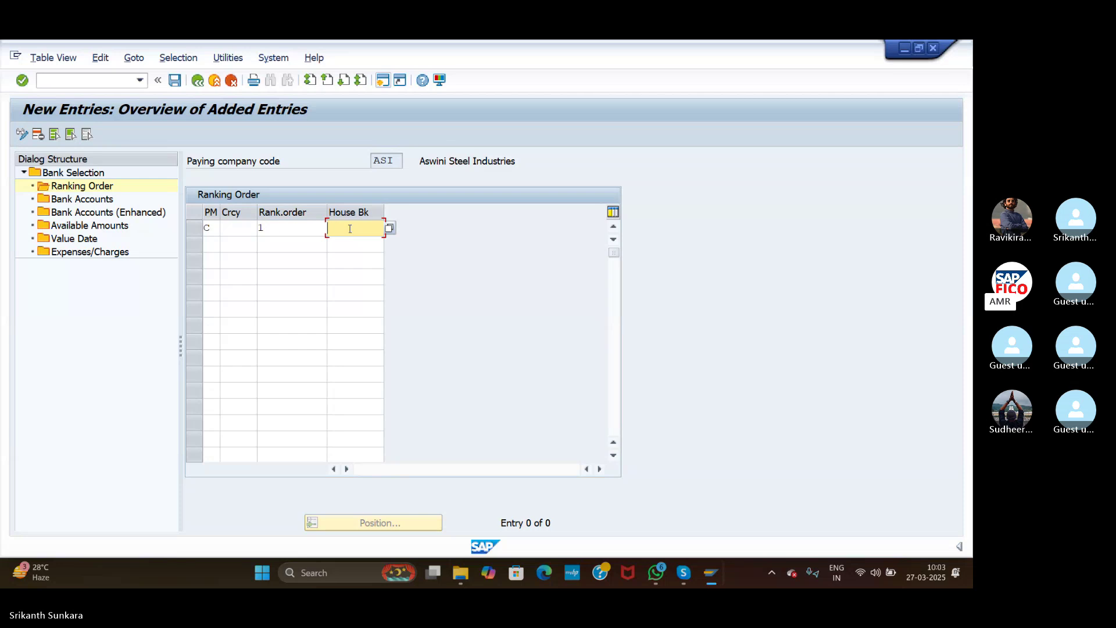
click(389, 229)
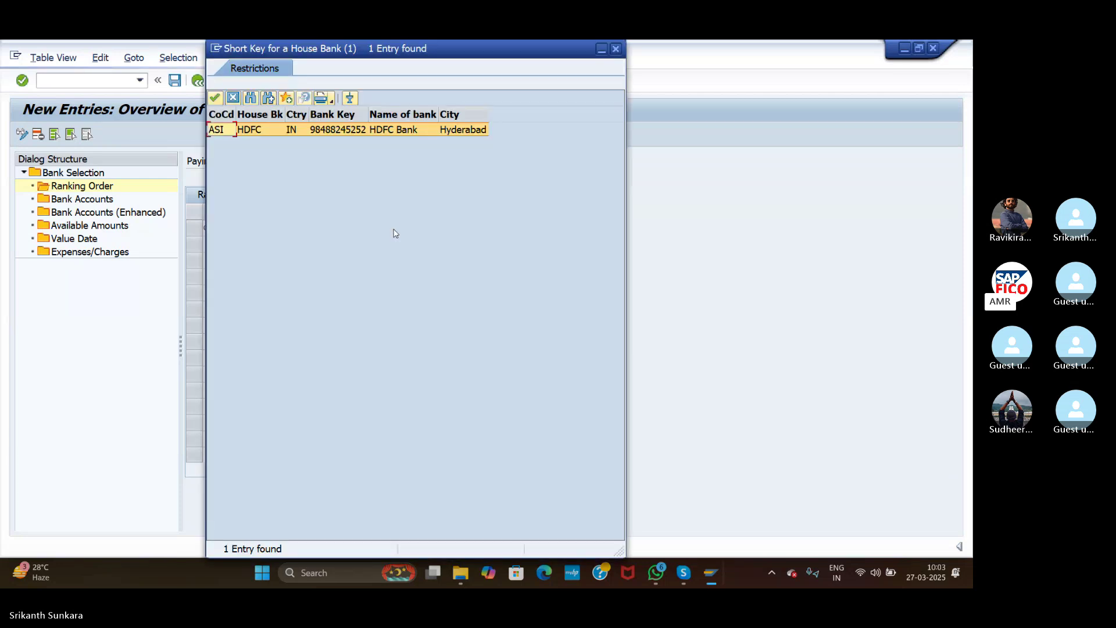
double_click(253, 131)
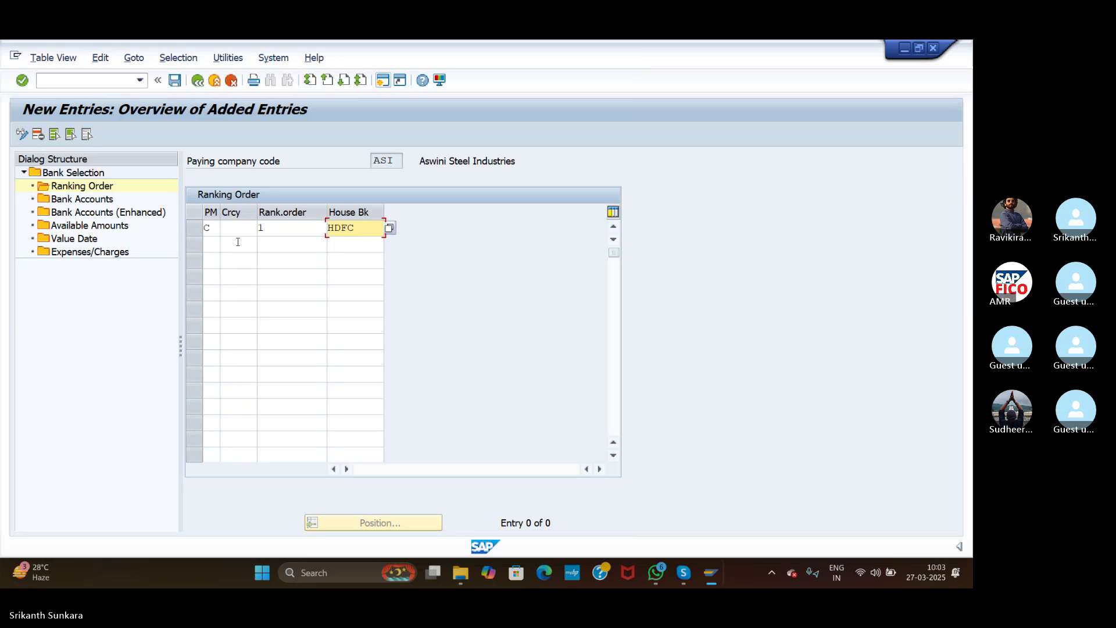
Step: Open Bank Accounts for ASI and start an entry for house bank HDFC, payment method C
click(66, 200)
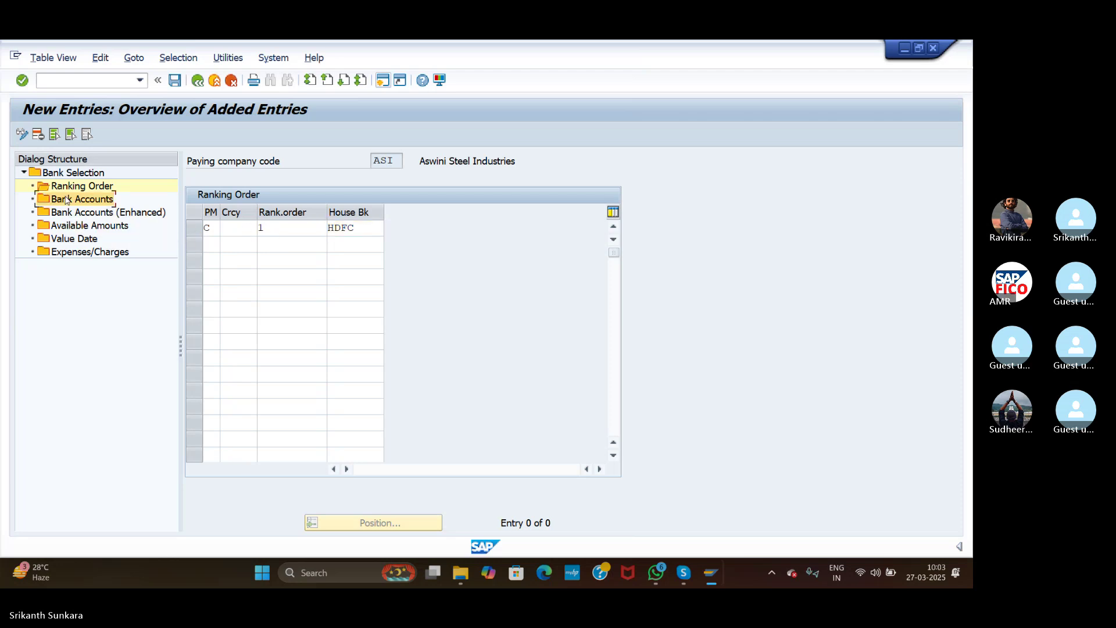
double_click(66, 200)
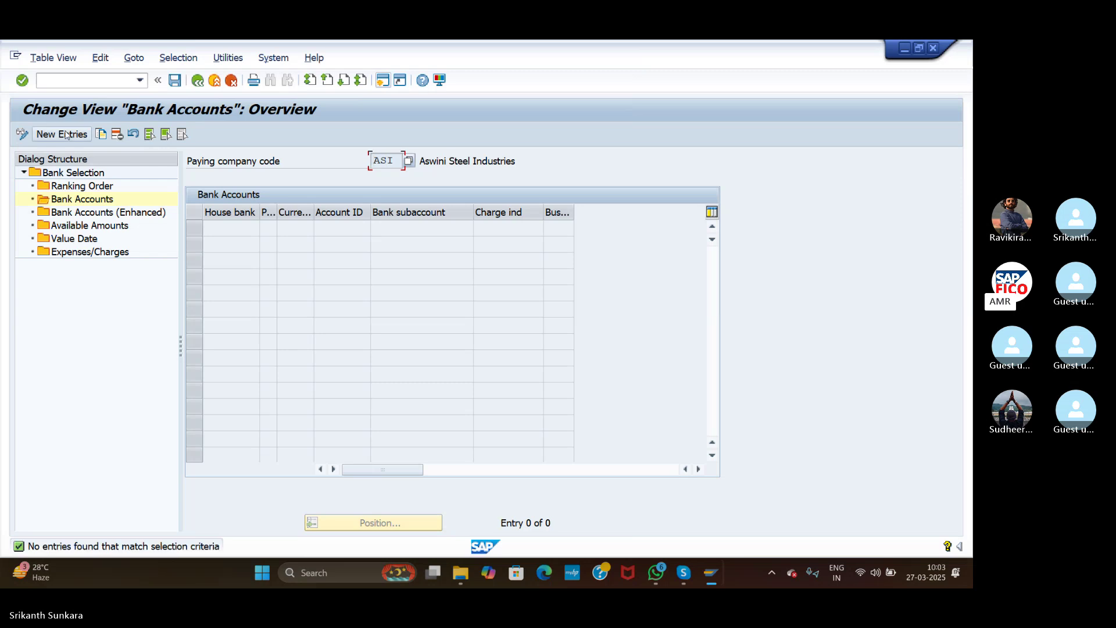
click(66, 134)
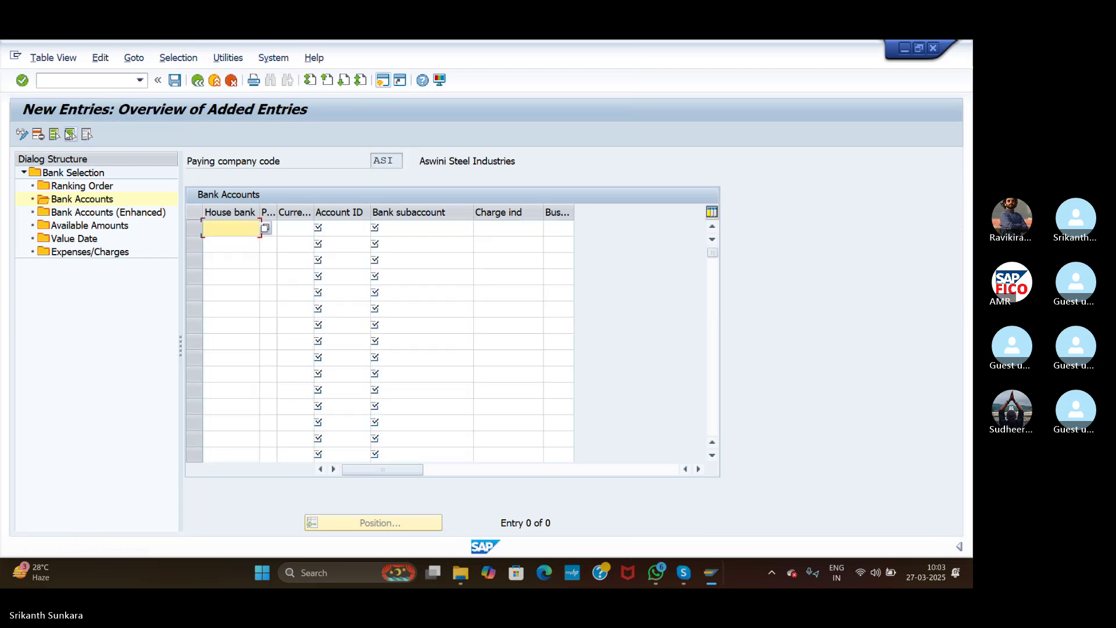
click(267, 228)
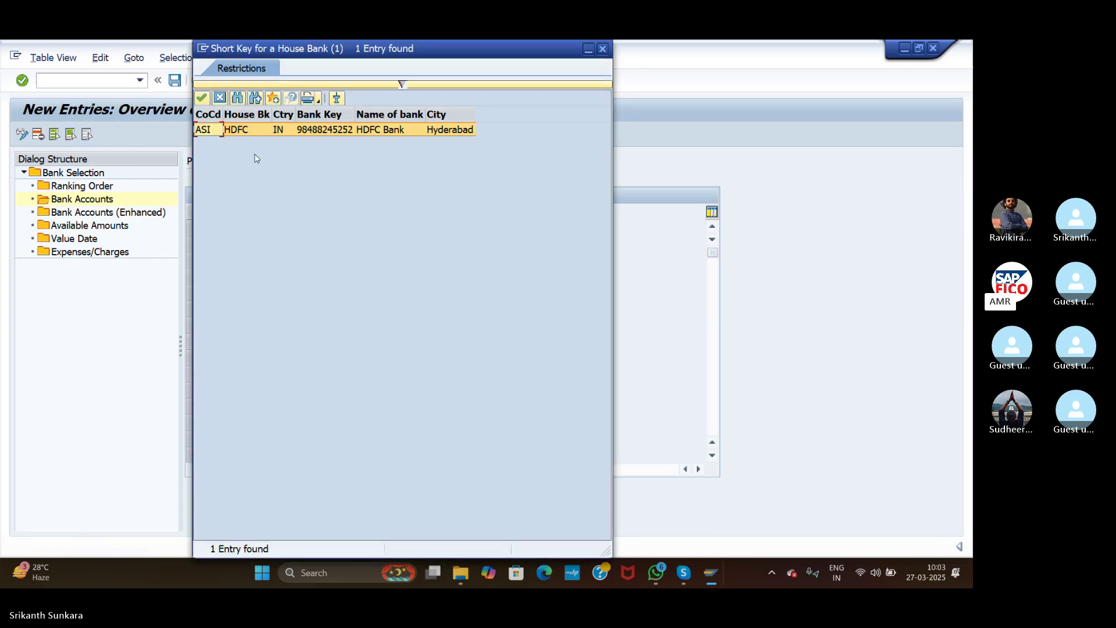
double_click(242, 130)
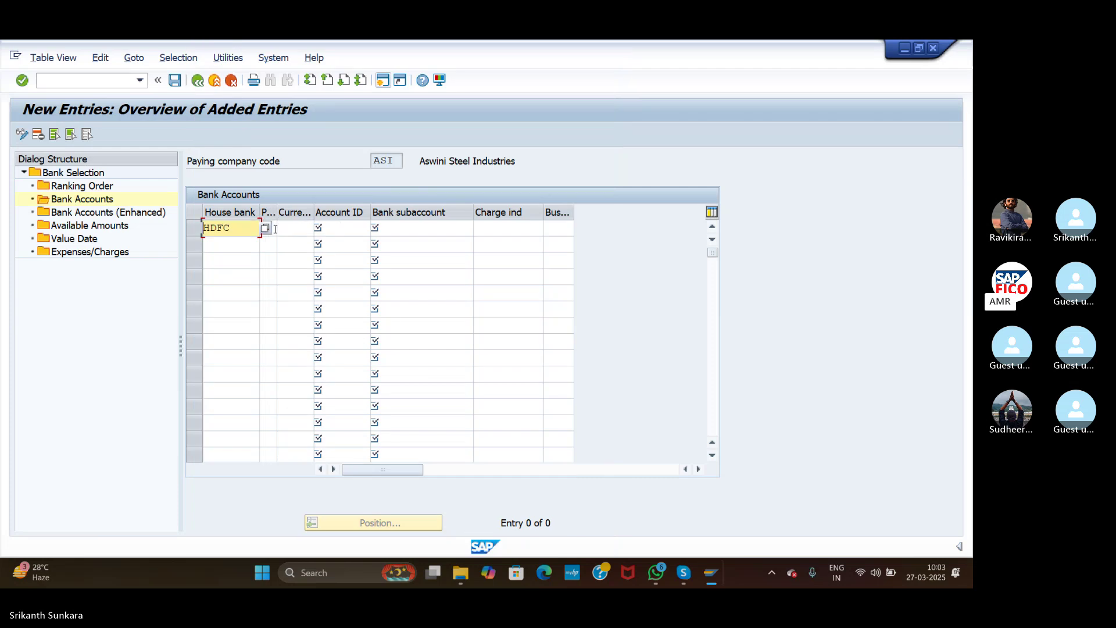
click(275, 228)
click(278, 230)
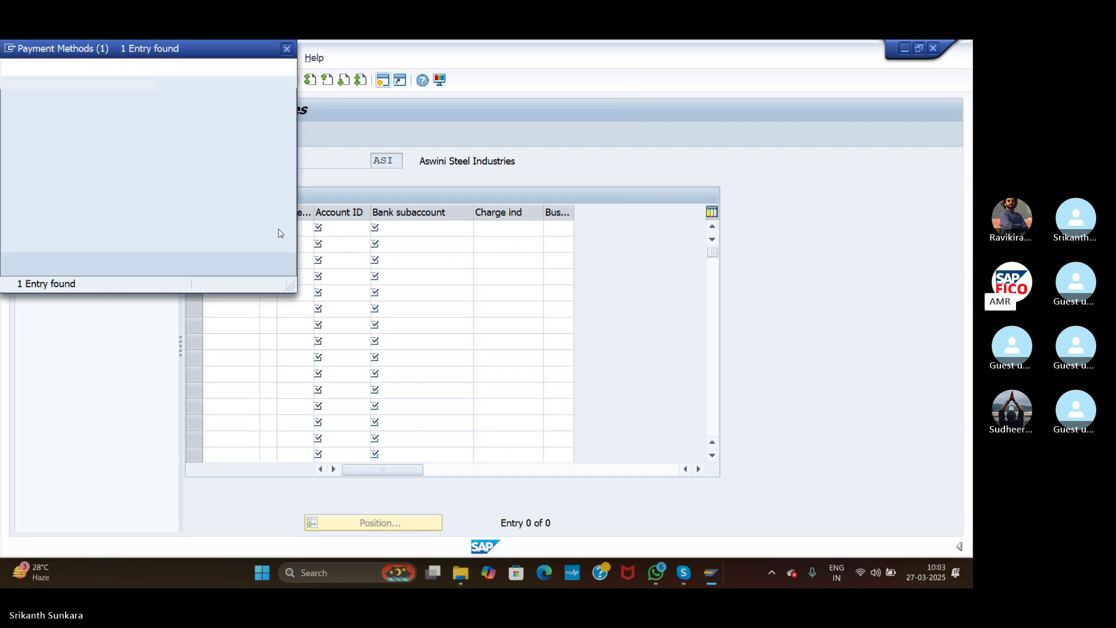
double_click(21, 128)
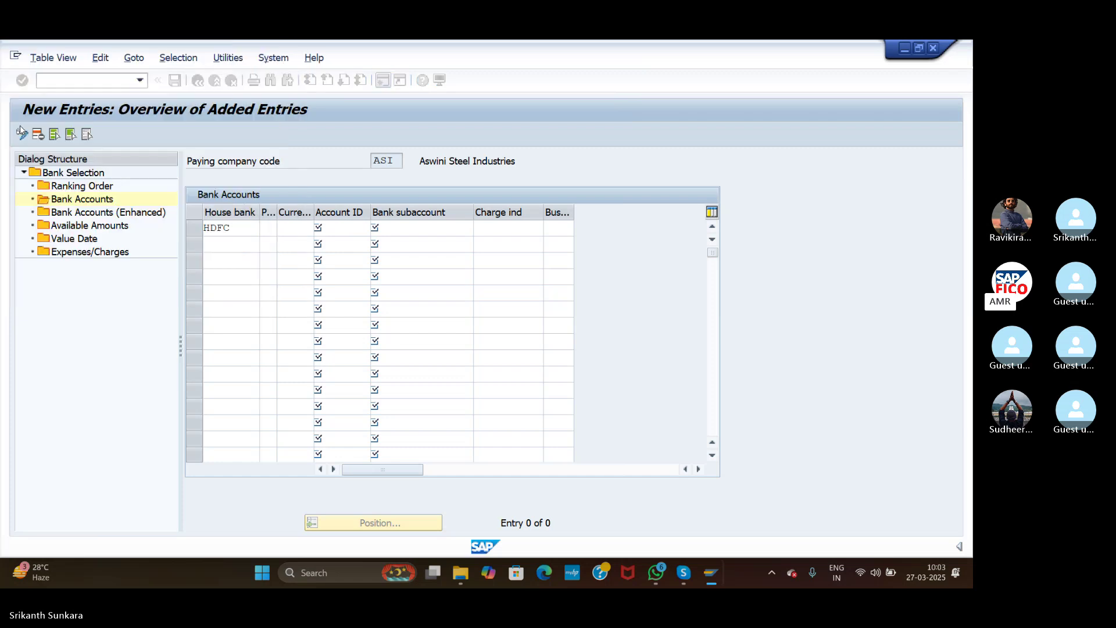
key(Tab)
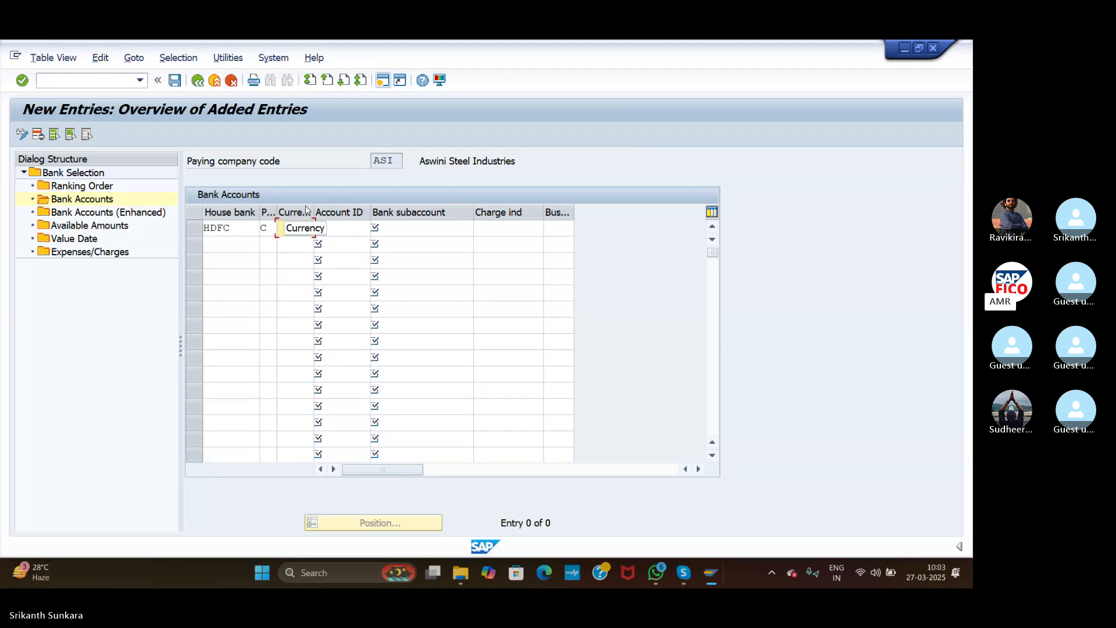
click(320, 228)
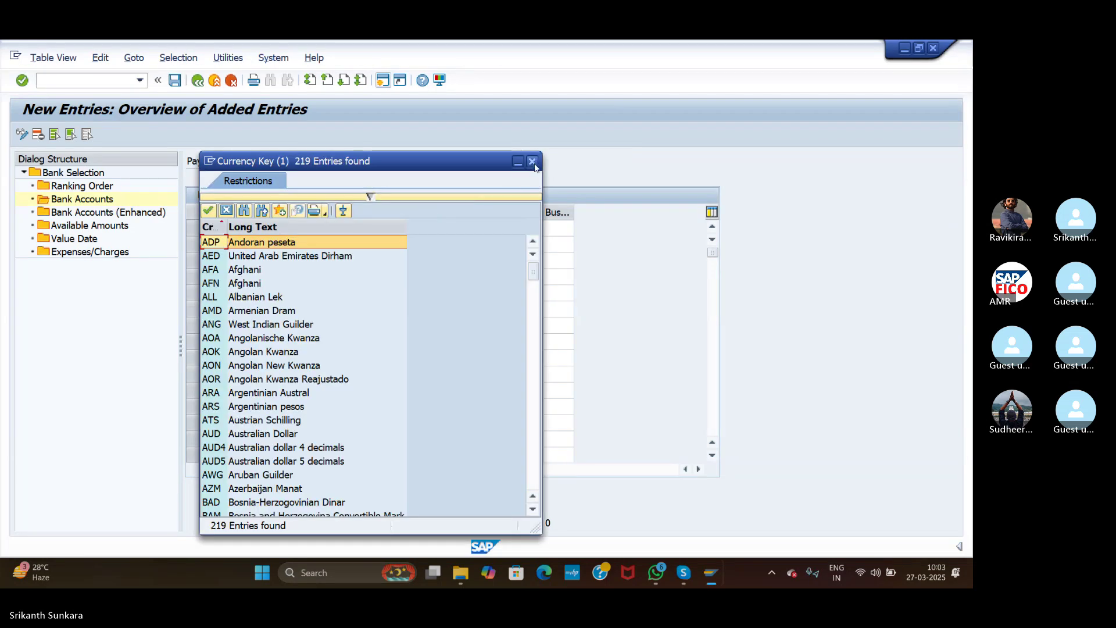
click(533, 163)
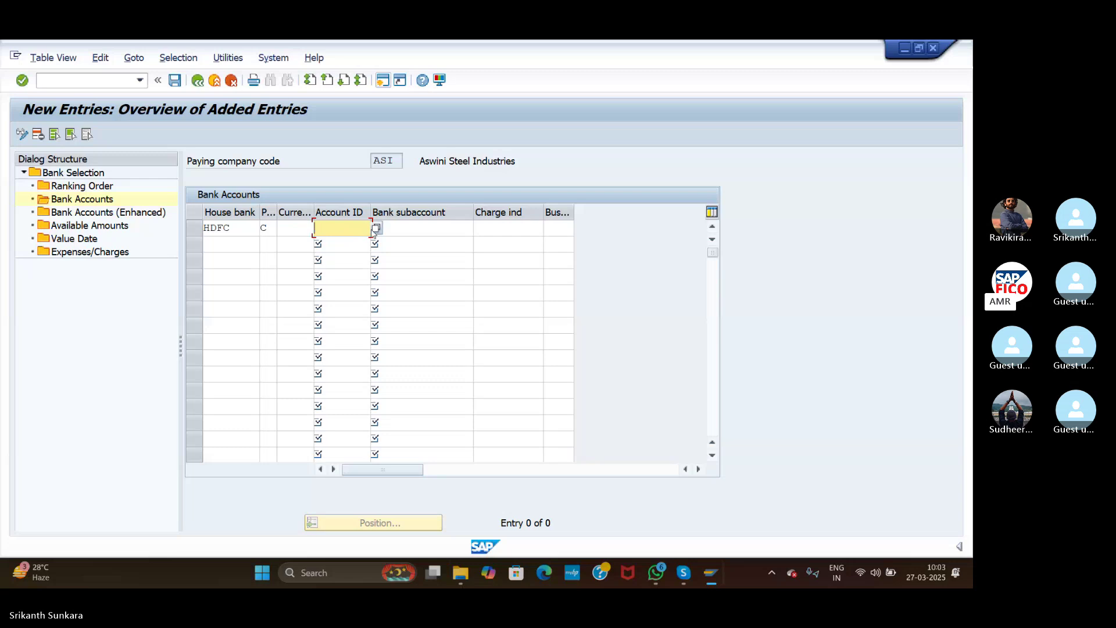
Step: Set account ID HDFC and bank subaccount 200102 (HDFC Bank Account)
click(377, 231)
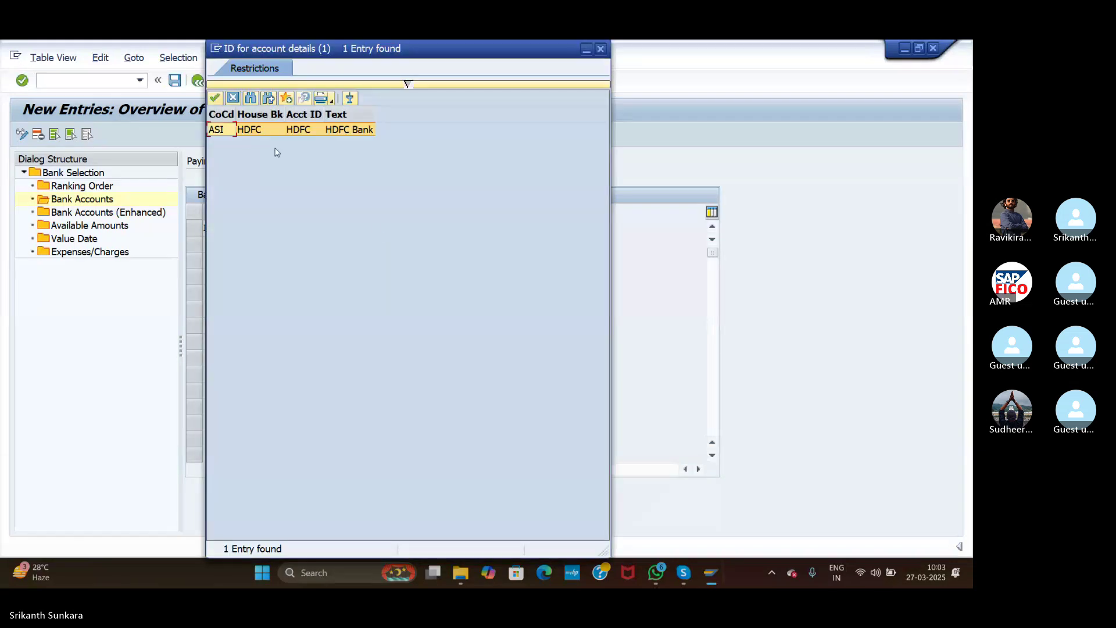
double_click(221, 130)
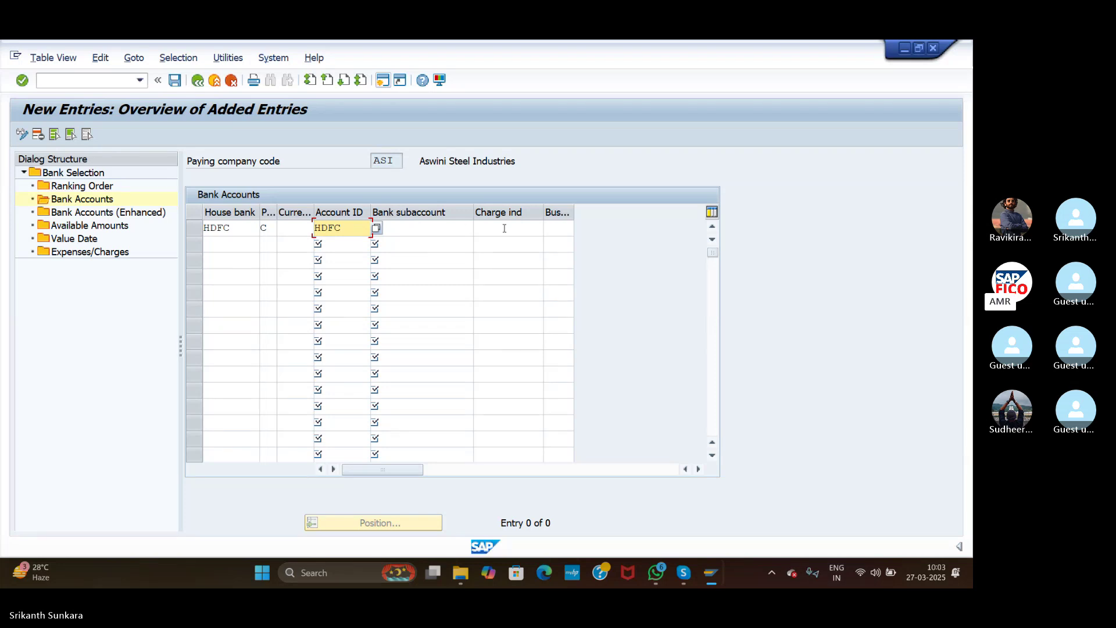
click(460, 226)
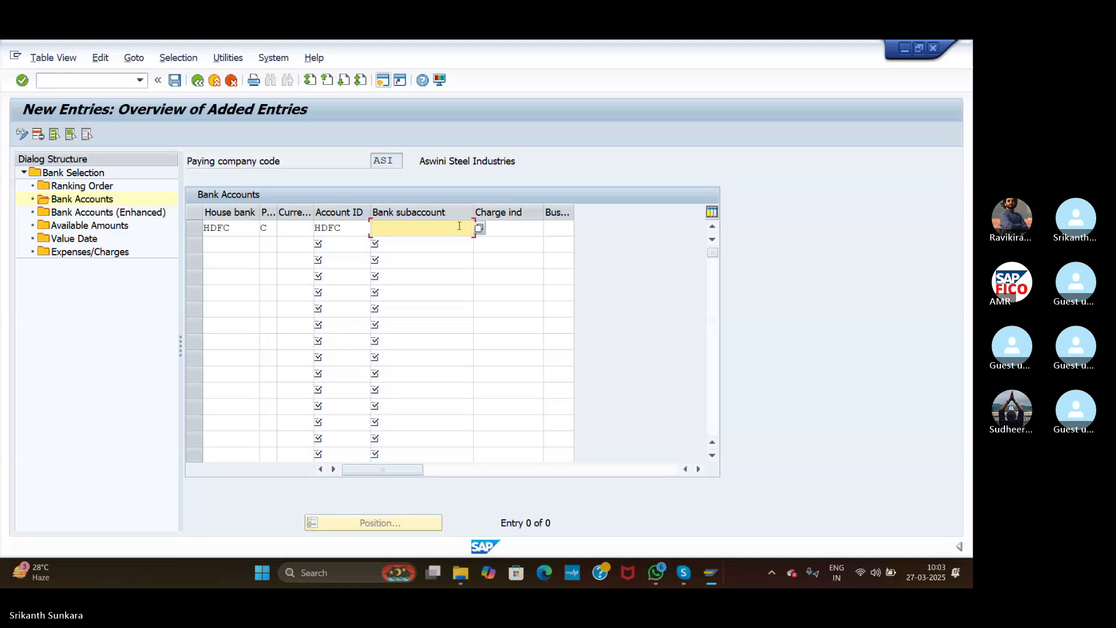
click(479, 227)
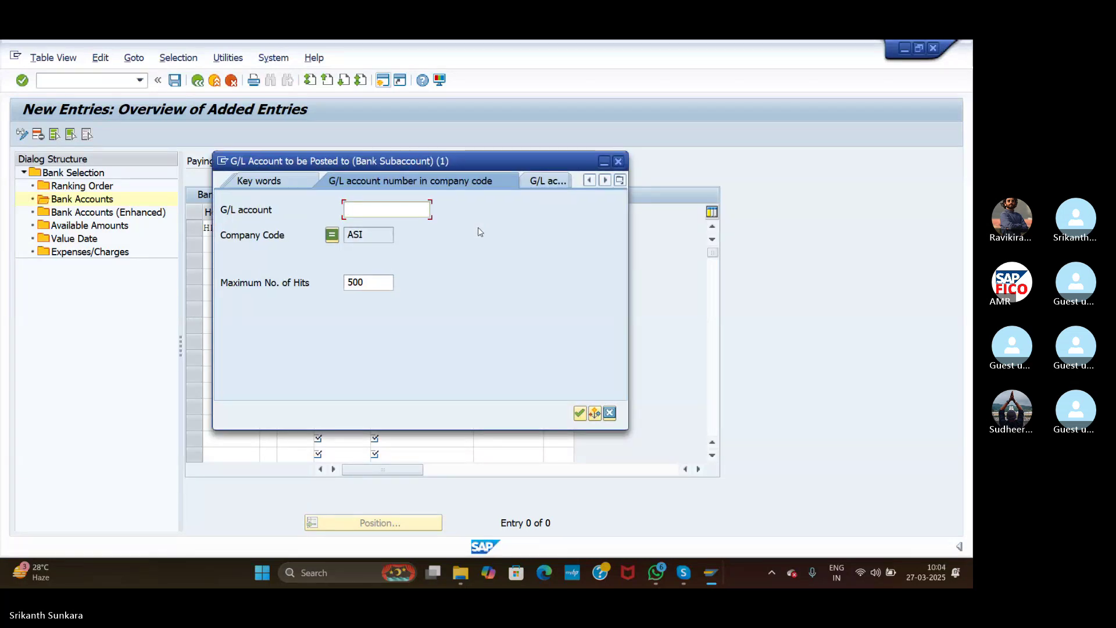
click(579, 412)
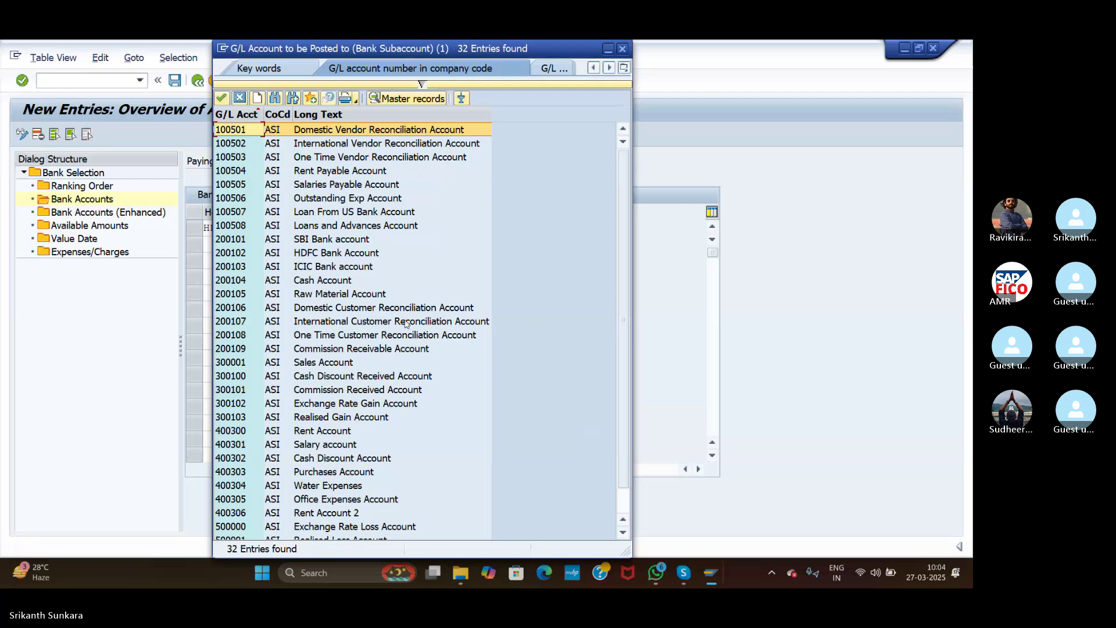
double_click(312, 258)
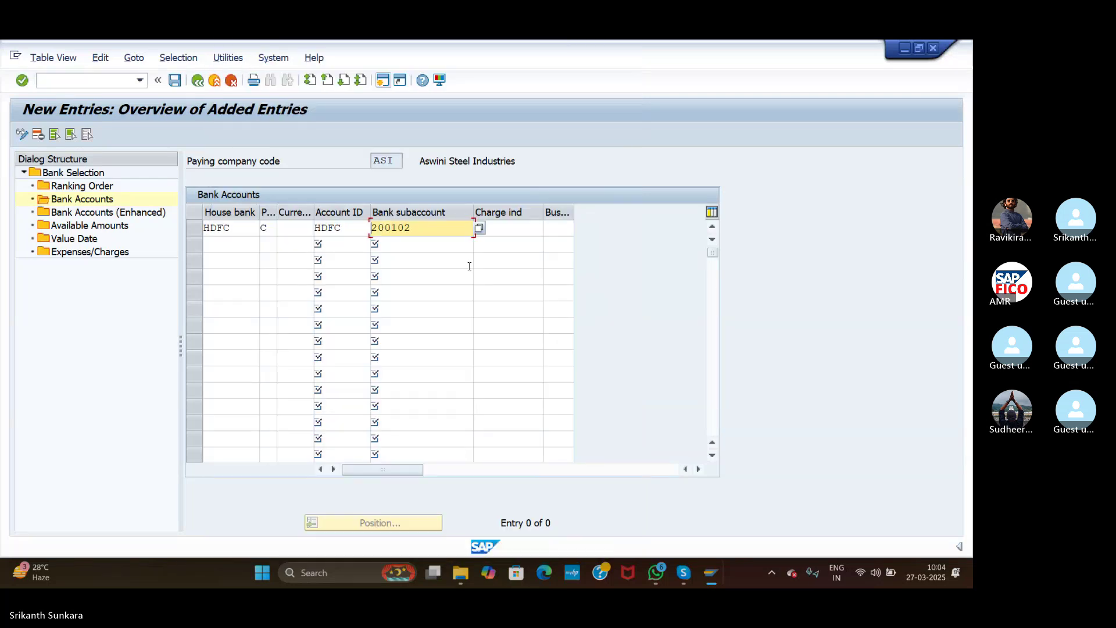
click(509, 230)
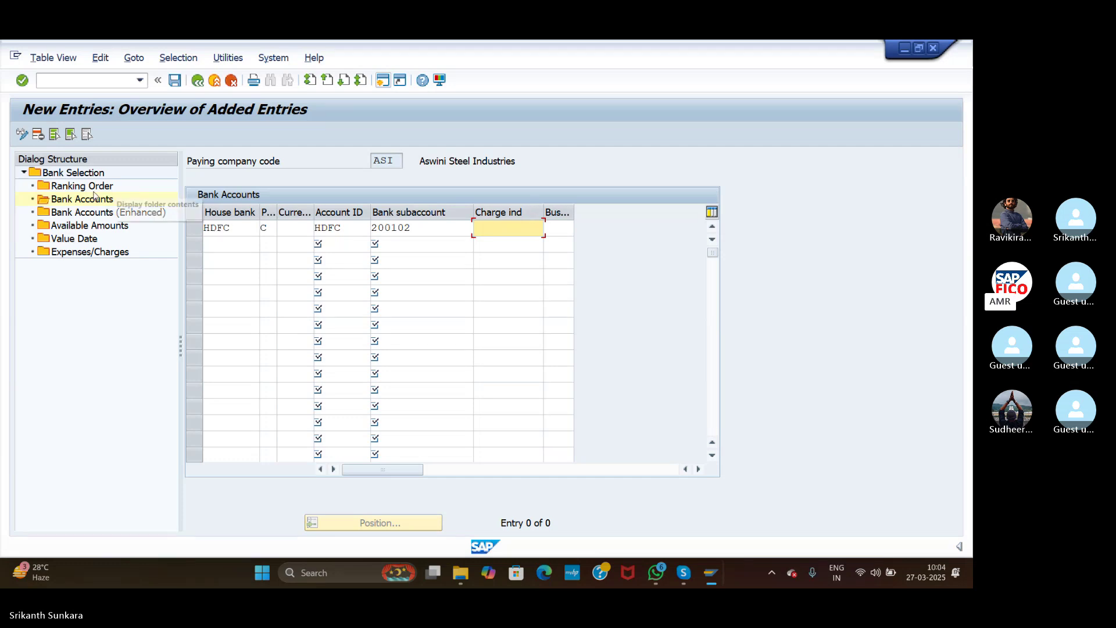
Step: Open Available Amounts and start an entry for house bank HDFC, account HDFC, 999 days
click(81, 229)
double_click(80, 229)
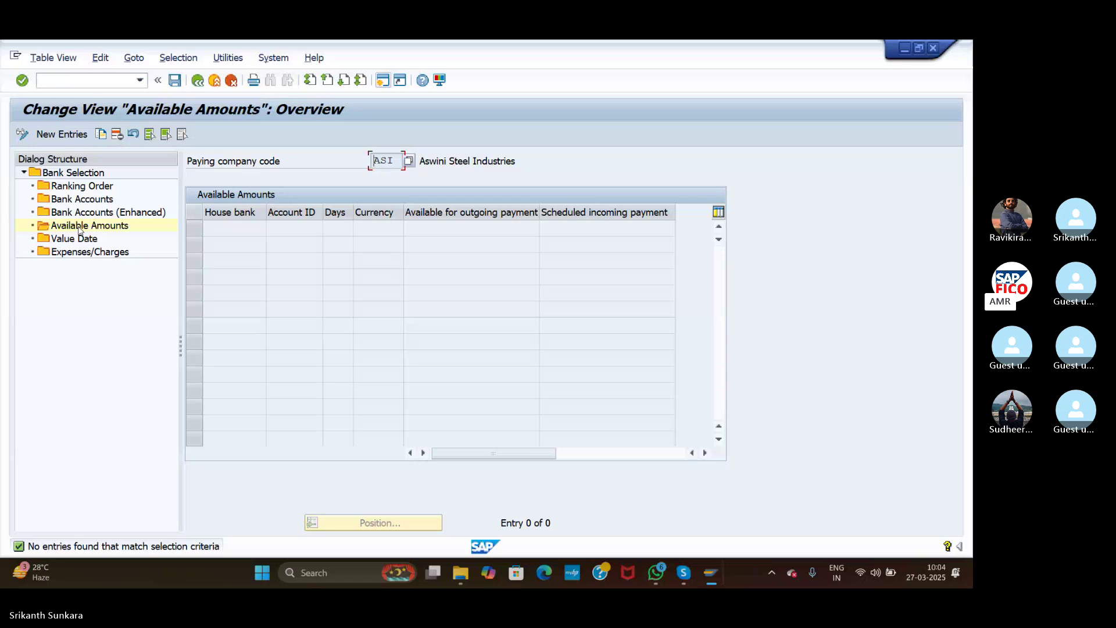
click(69, 134)
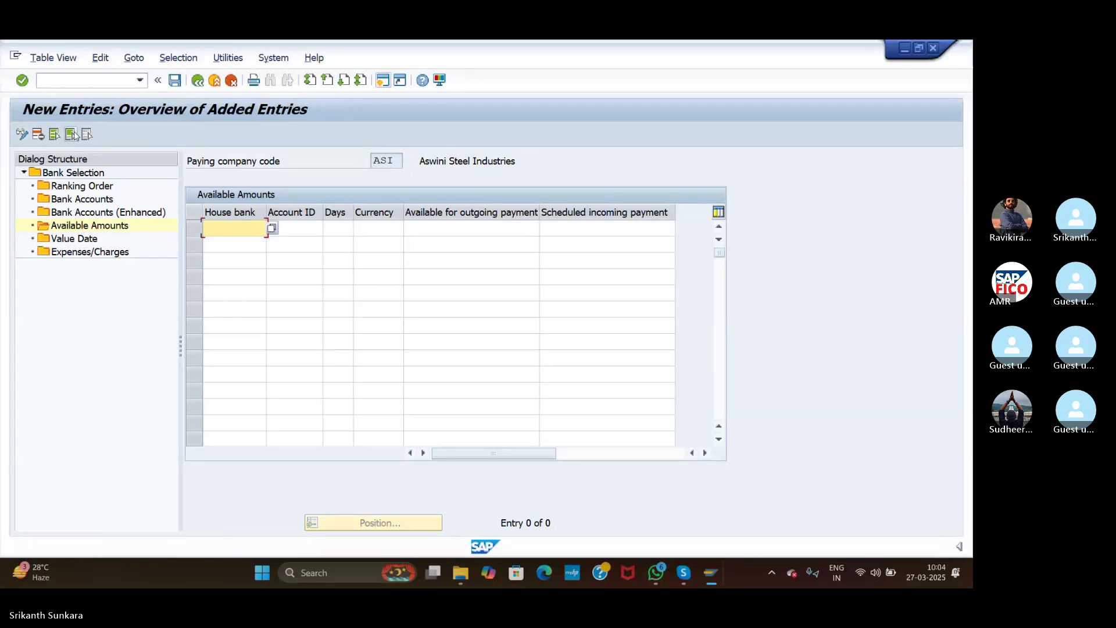
click(272, 229)
double_click(252, 129)
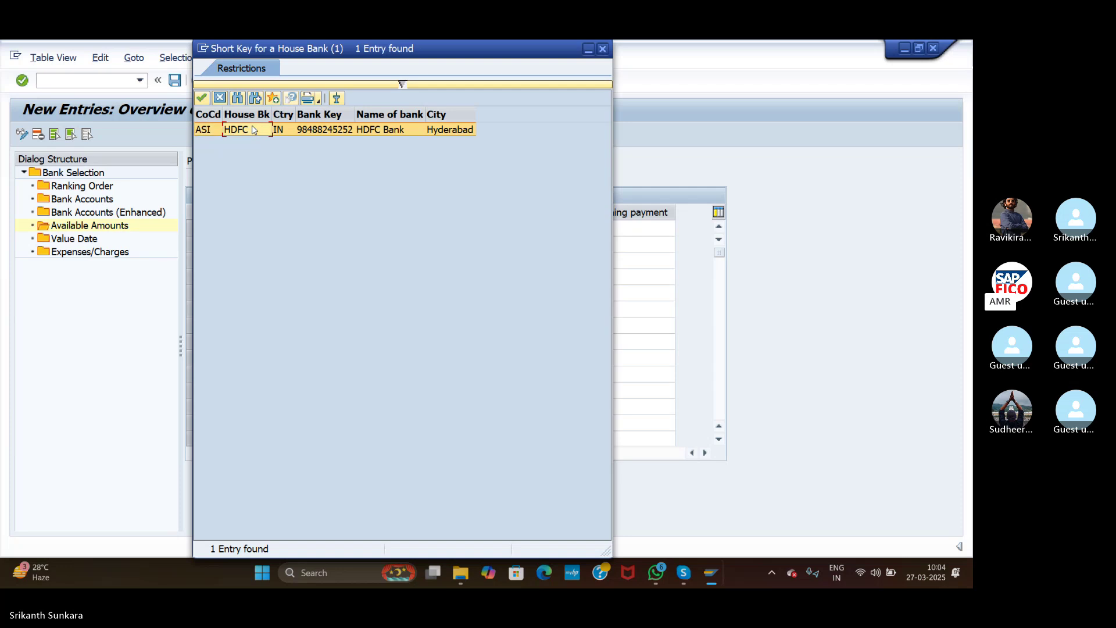
click(313, 232)
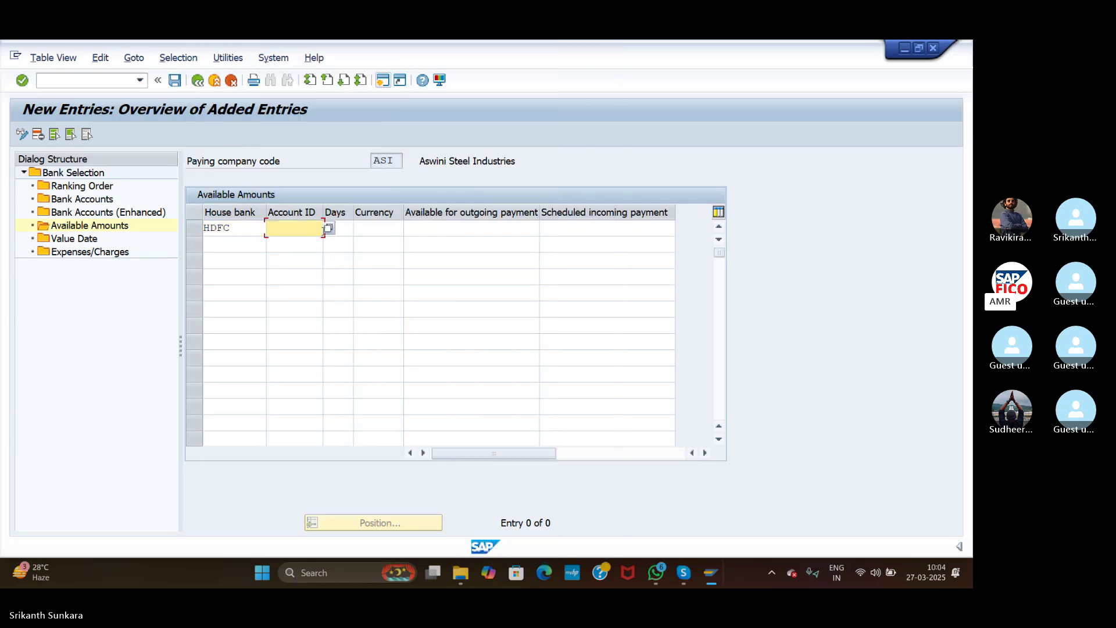
click(328, 229)
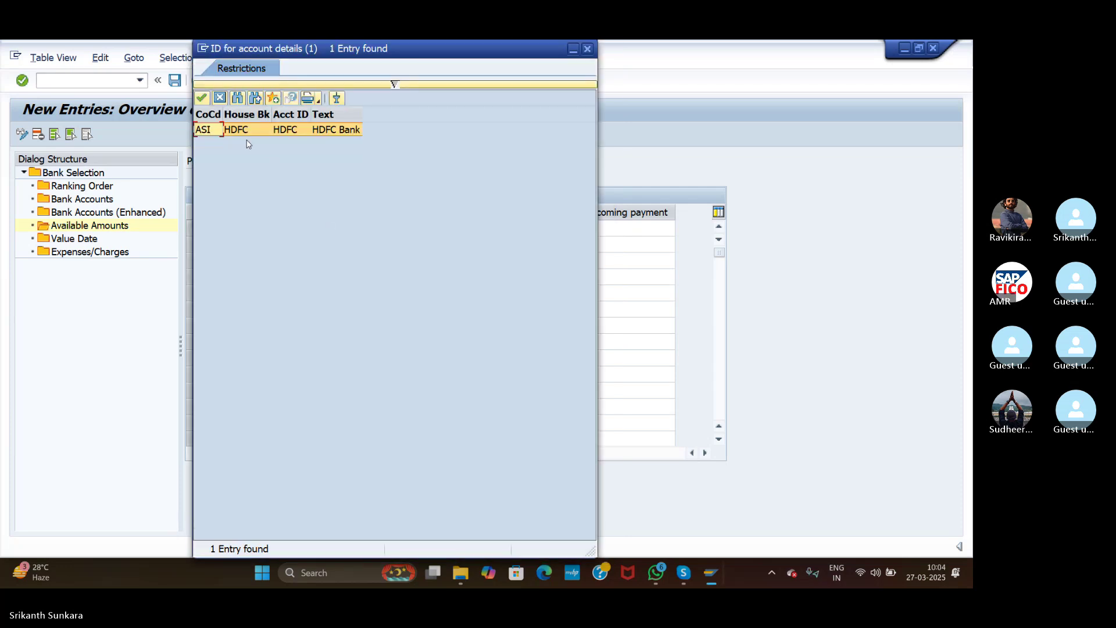
double_click(219, 129)
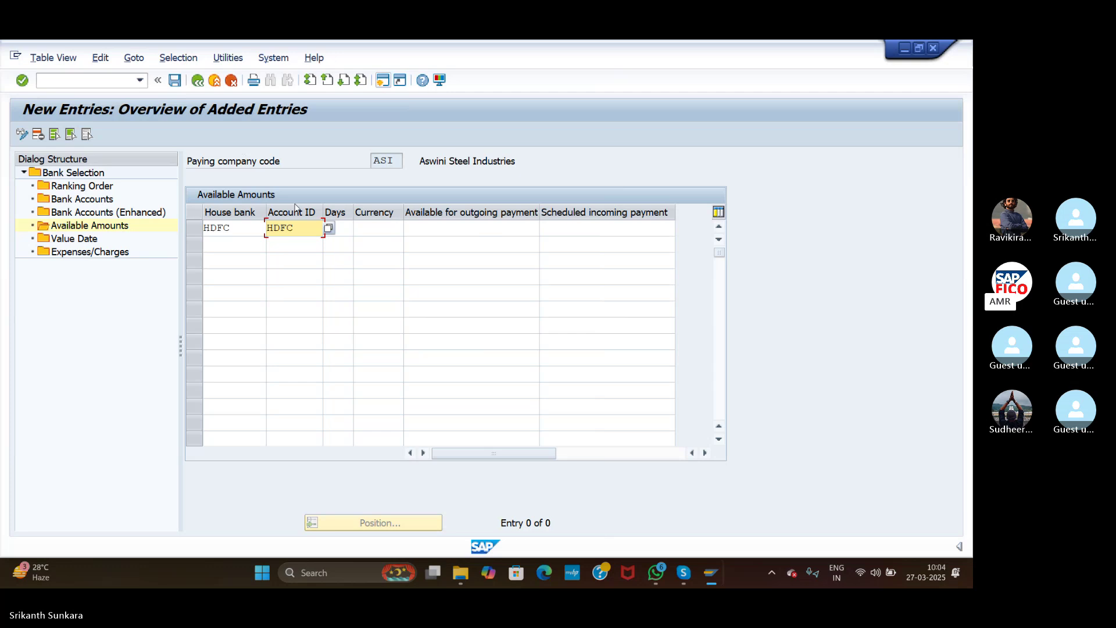
click(347, 229)
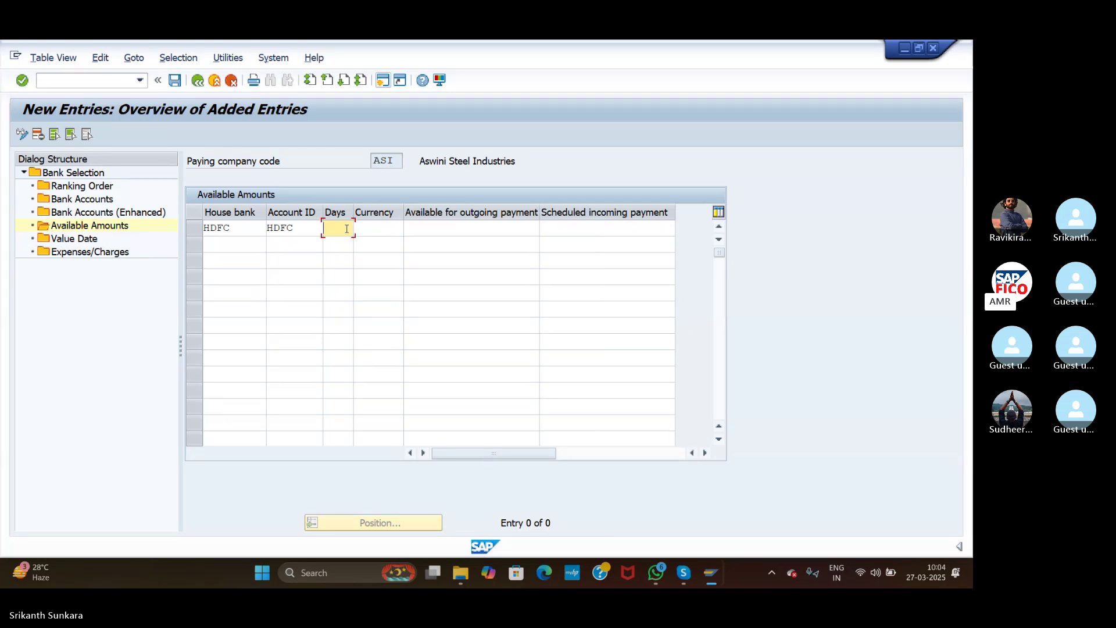
text(999)
Step: Set currency INR and enter 999999 for outgoing and scheduled incoming payments
click(375, 230)
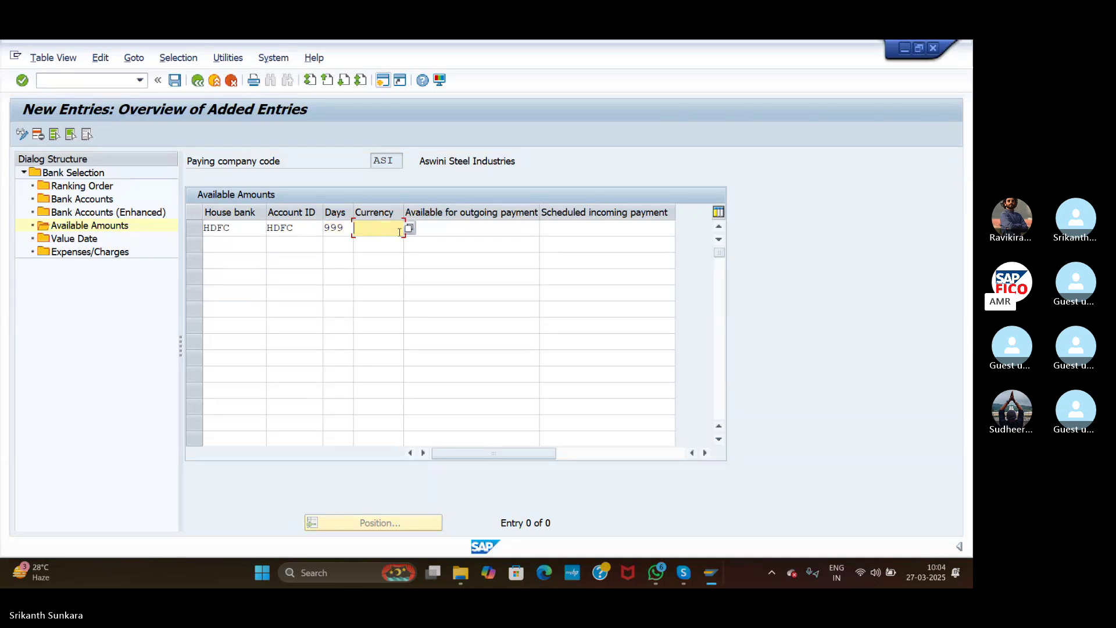
click(409, 229)
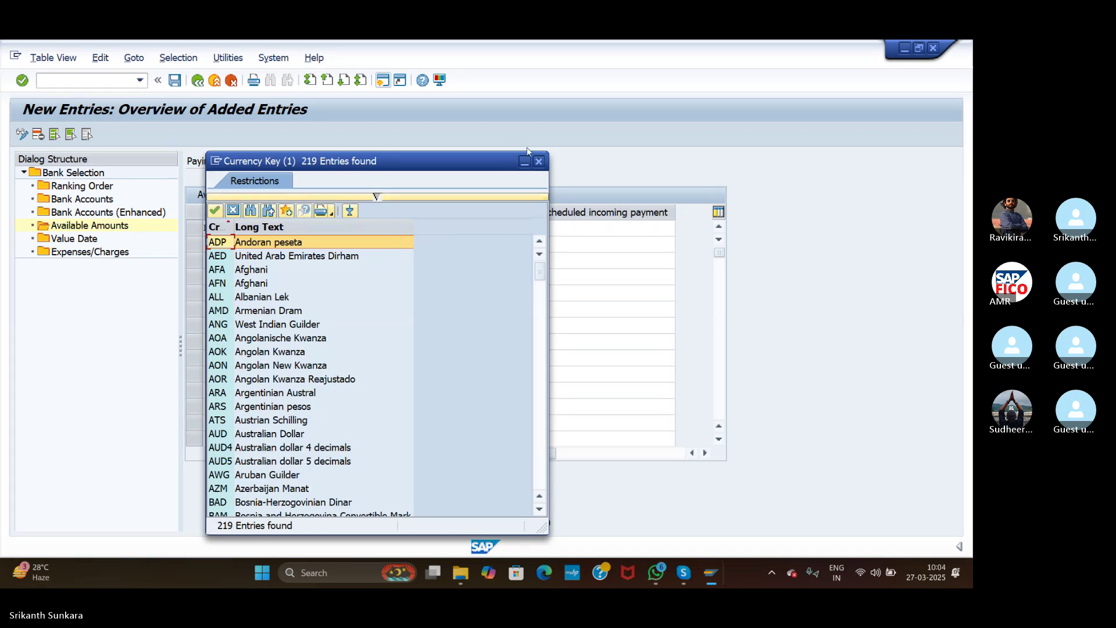
click(539, 161)
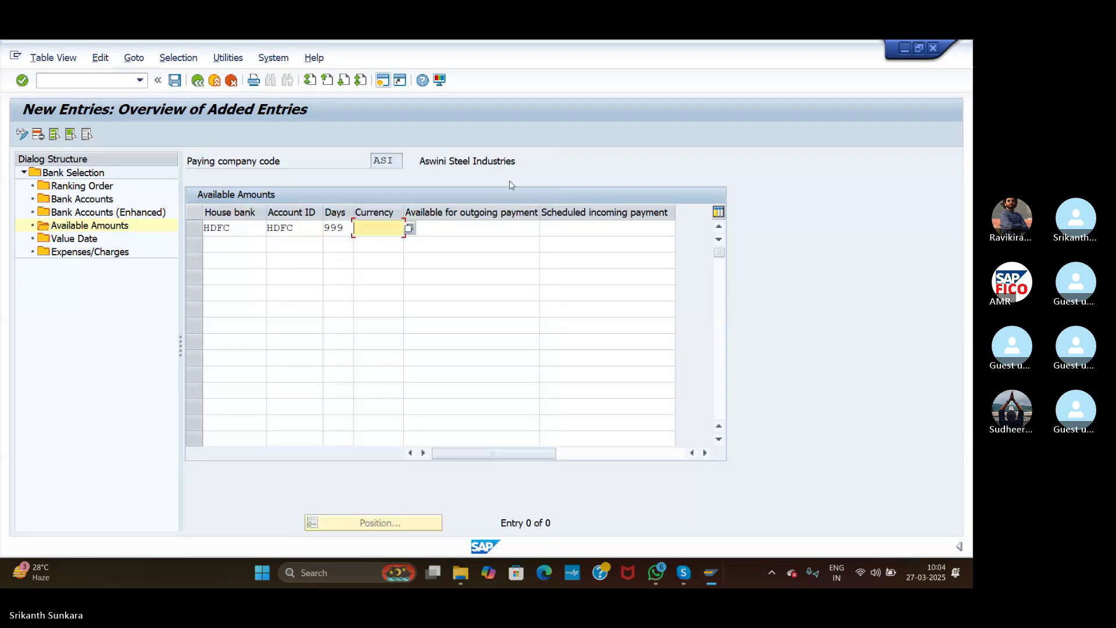
click(408, 228)
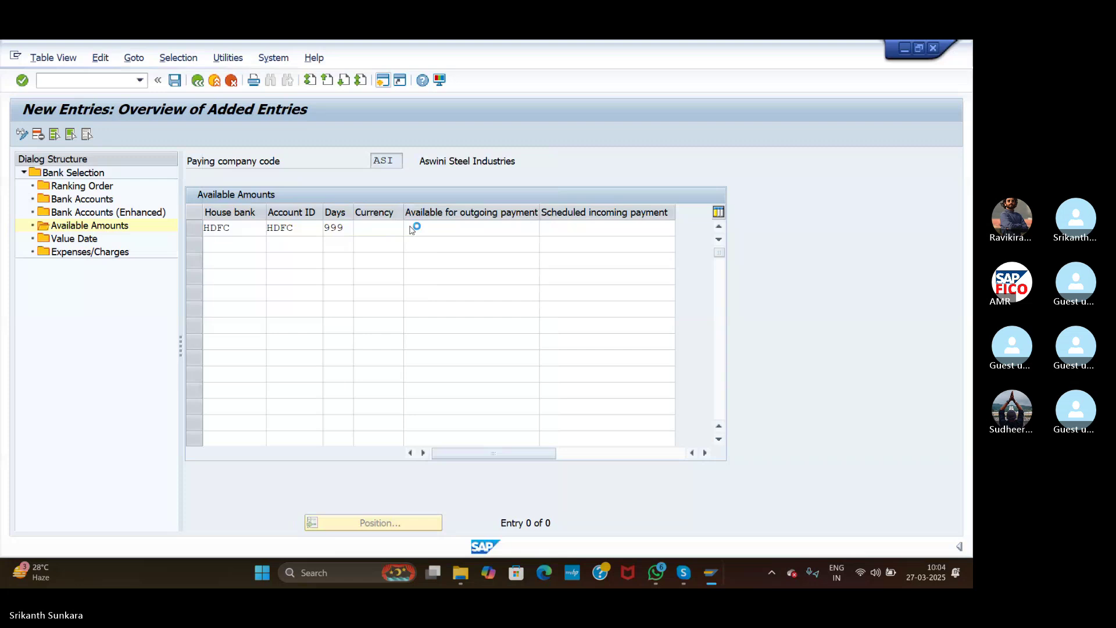
drag(540, 271, 540, 356)
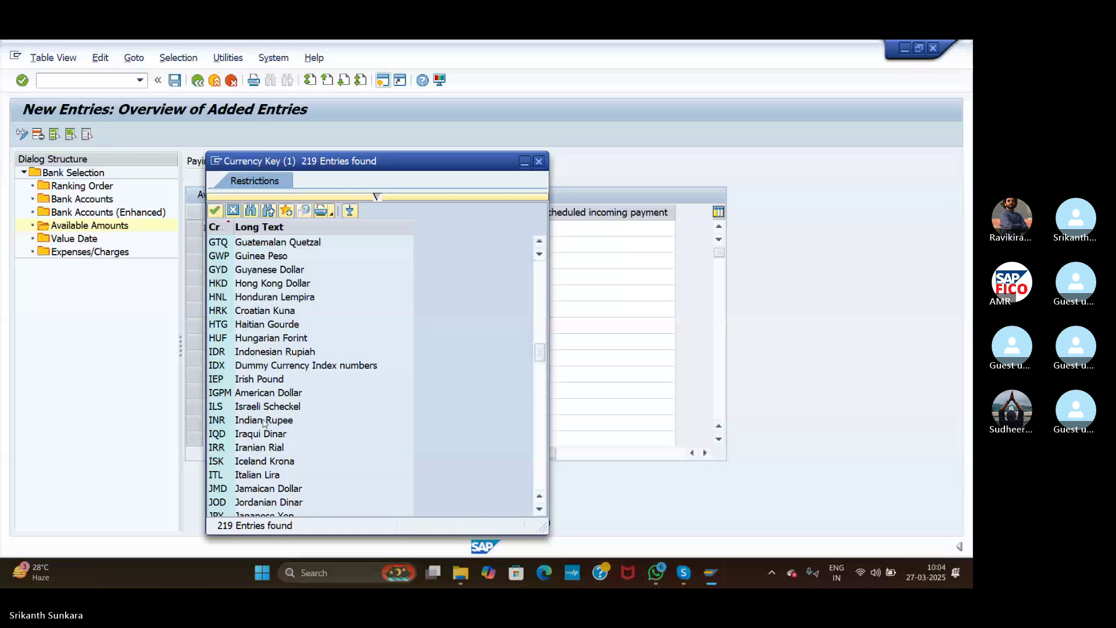
double_click(285, 418)
click(451, 233)
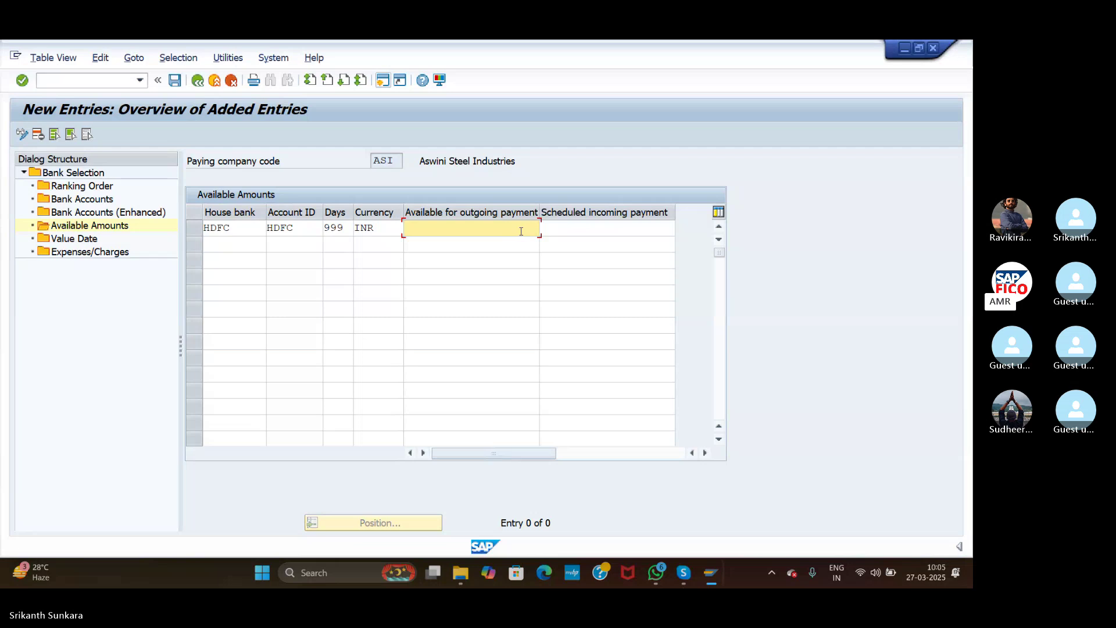
text(9999999)
key(BackSpace)
key(BackSpace)
click(583, 227)
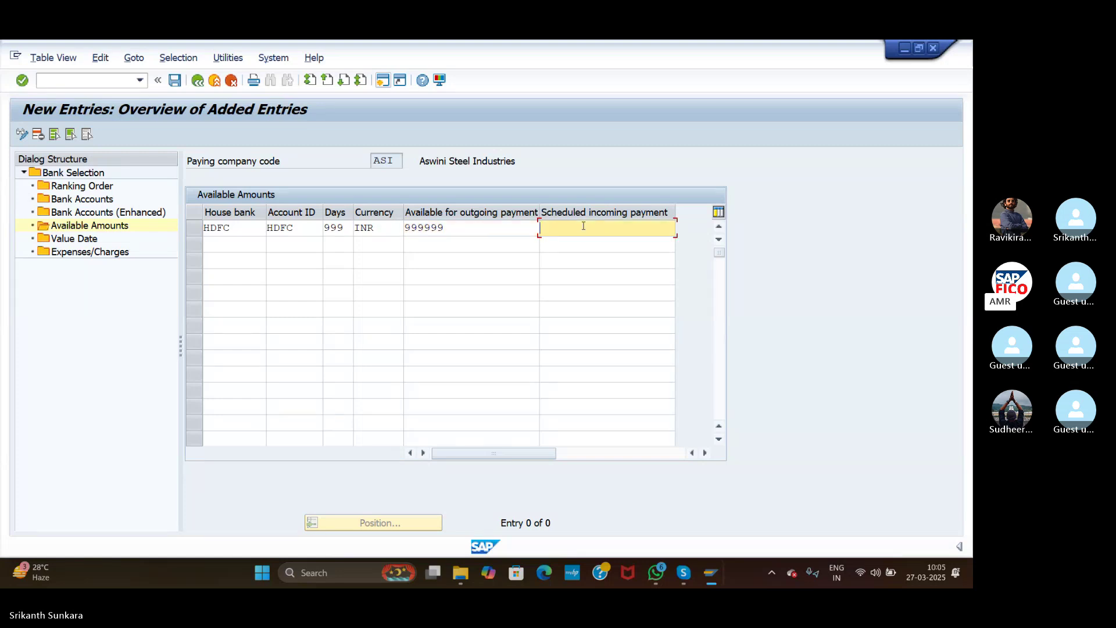
text(9999)
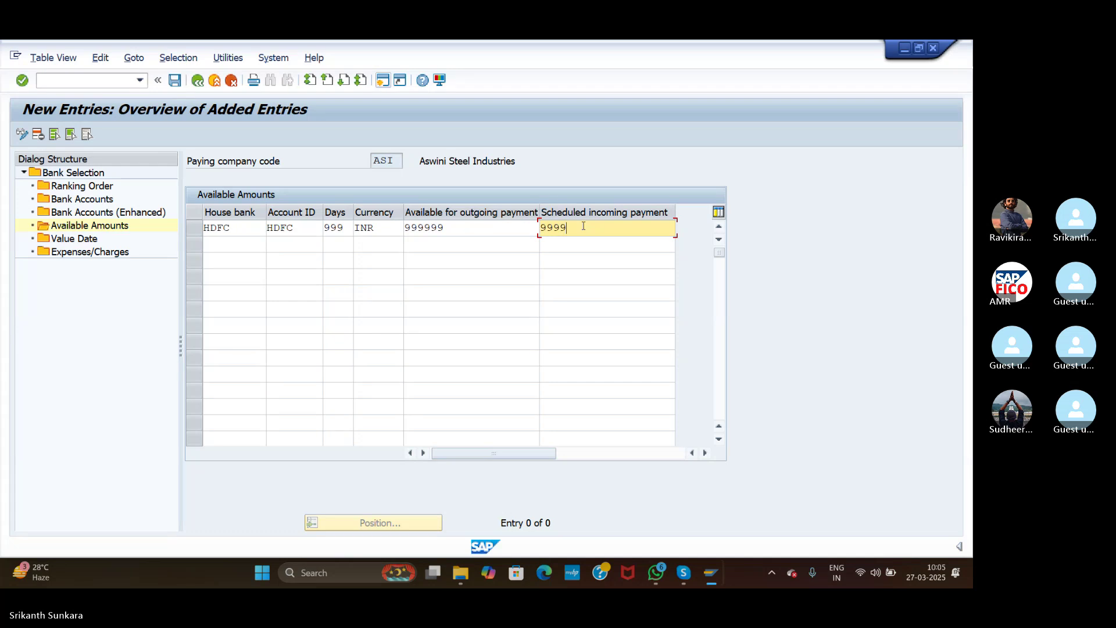
text(99)
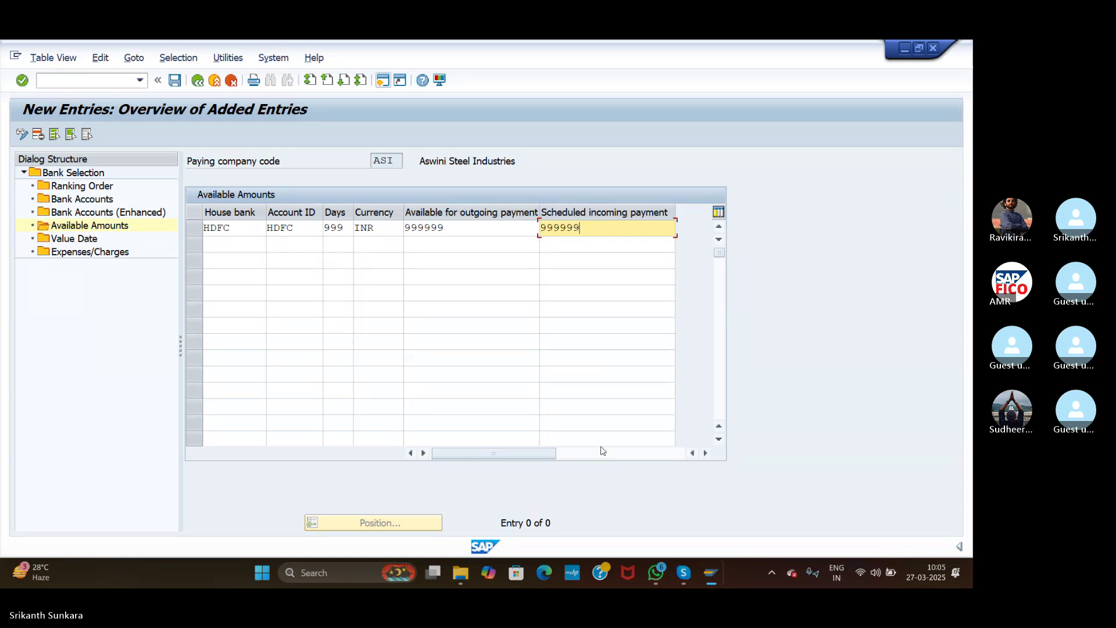
Step: Open the empty Value Date settings for paying company code ASI
click(65, 243)
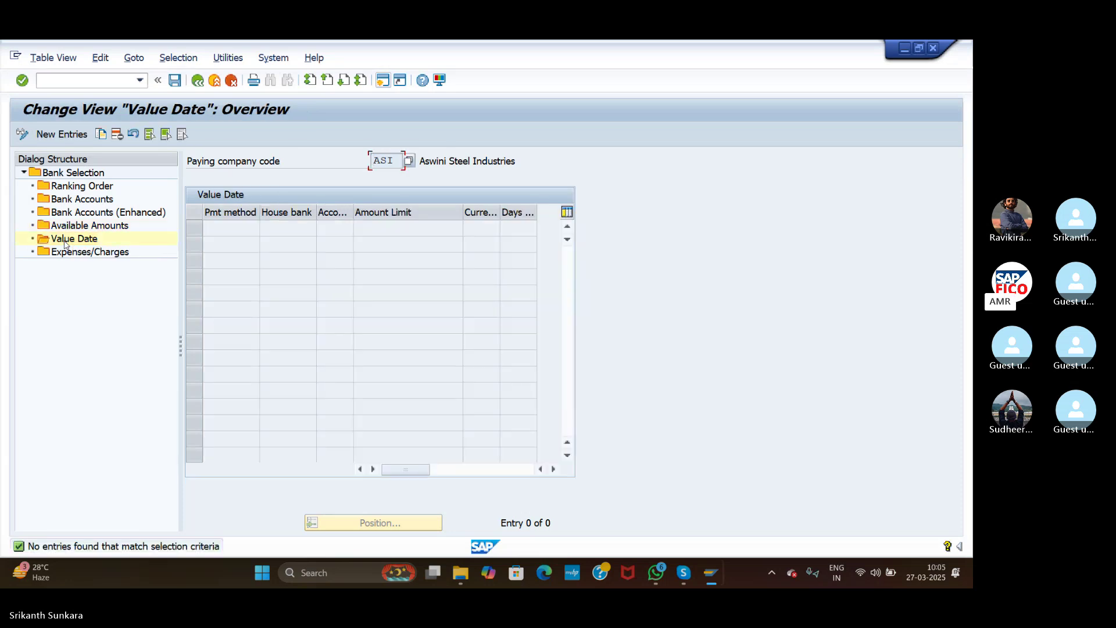
Step: Add a value date row with payment method C, house bank HDFC and account ID HDFC
click(52, 133)
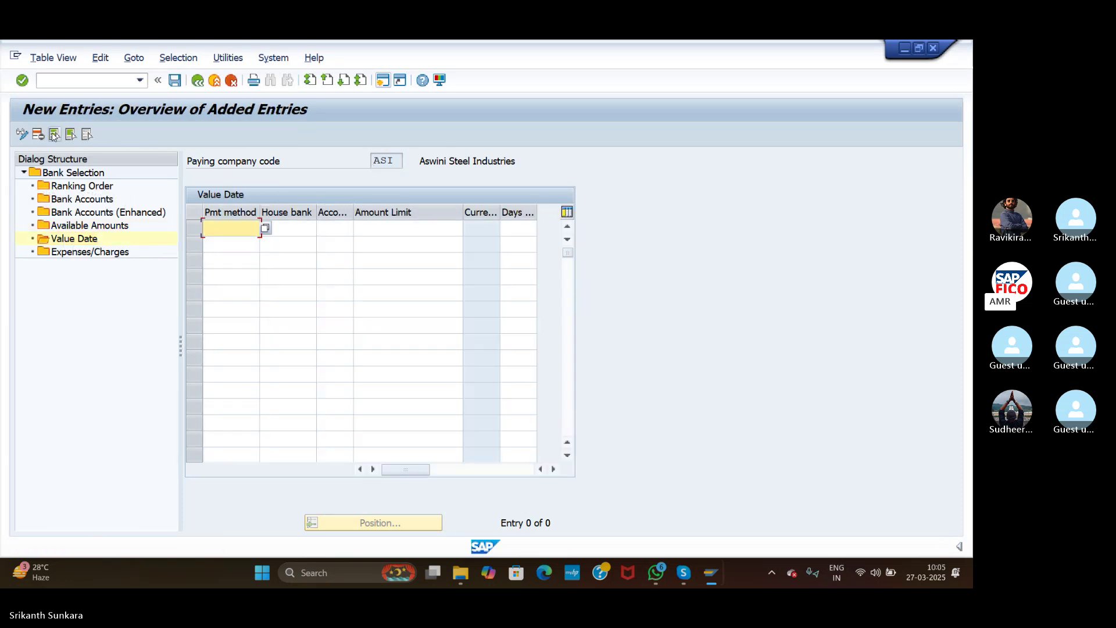
click(266, 231)
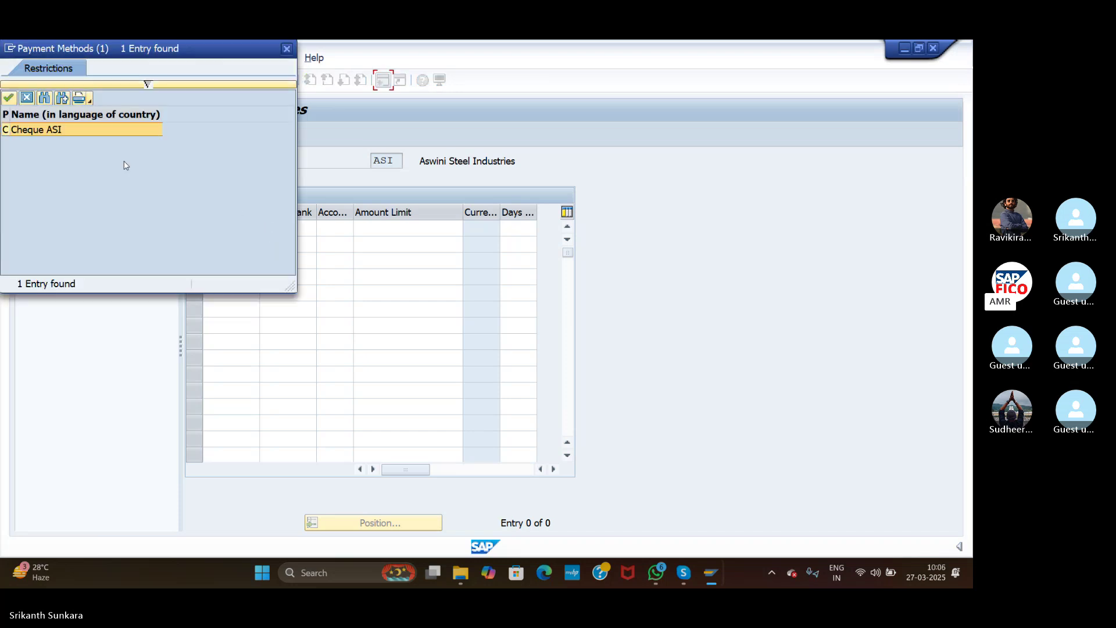
double_click(17, 129)
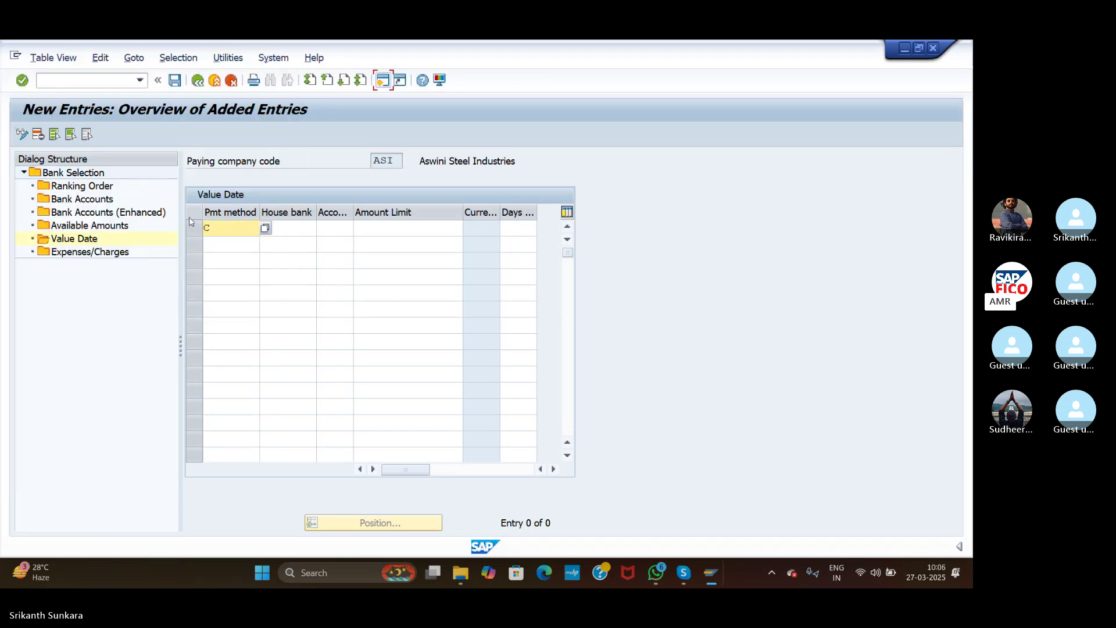
click(283, 224)
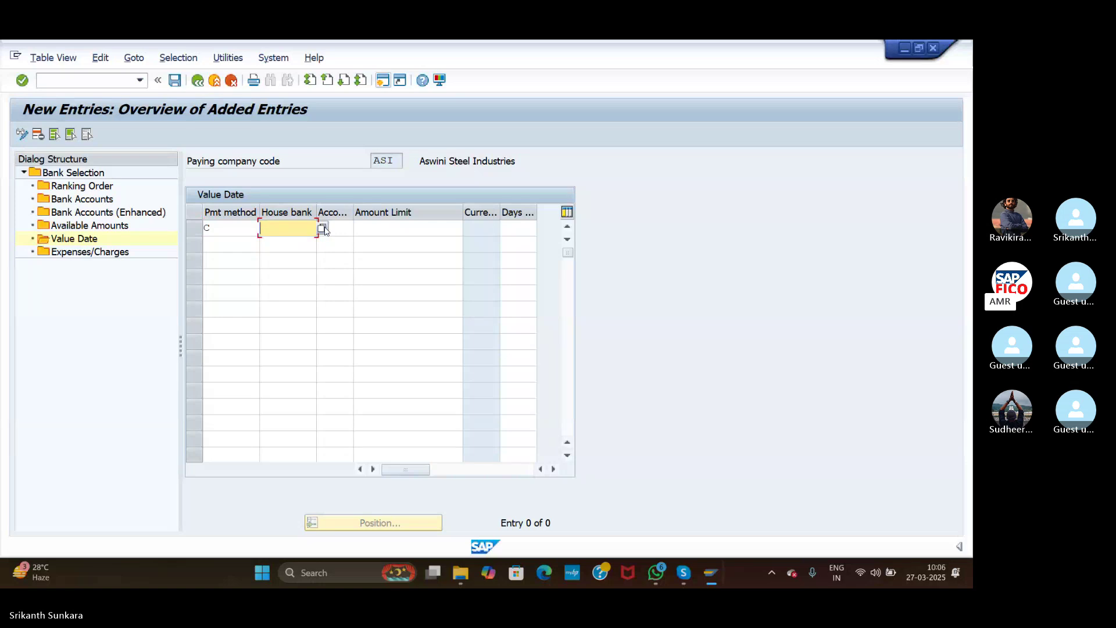
key(F4)
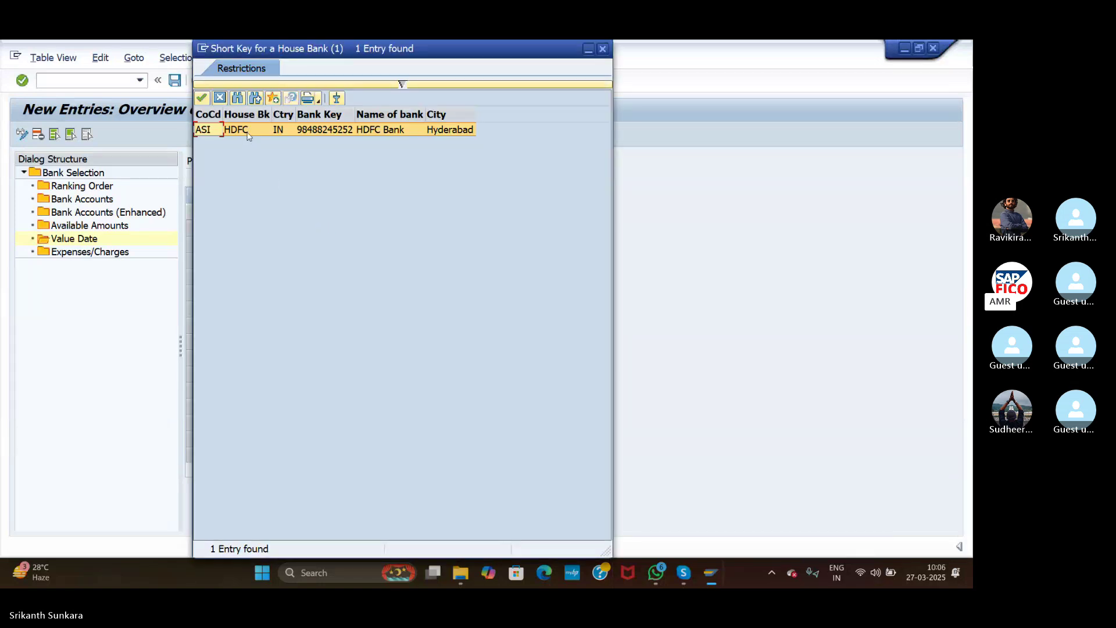
double_click(249, 134)
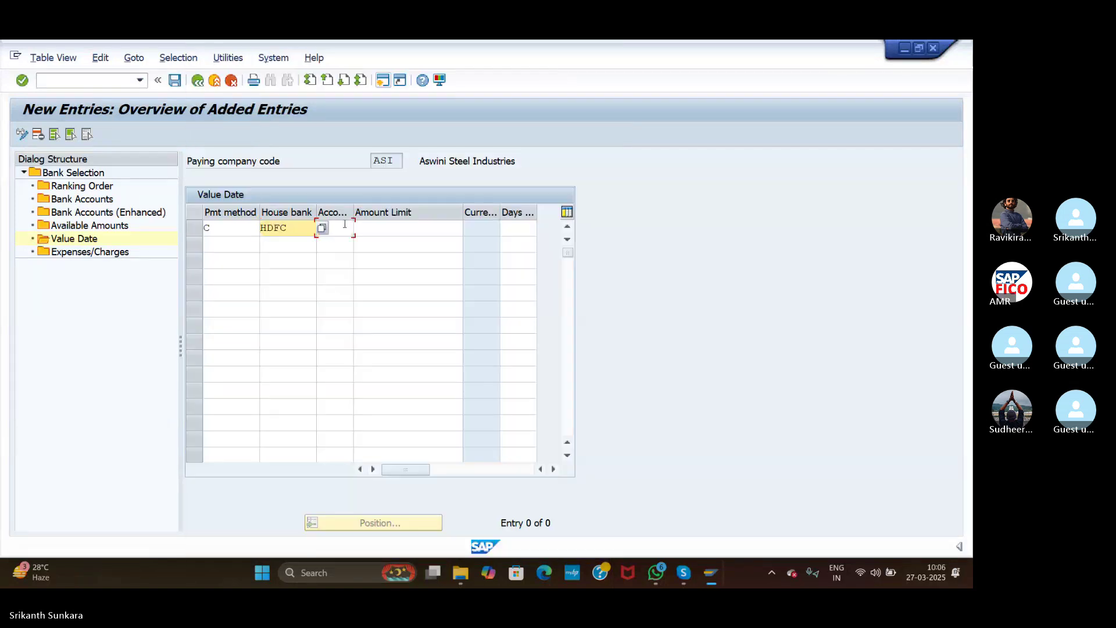
click(344, 227)
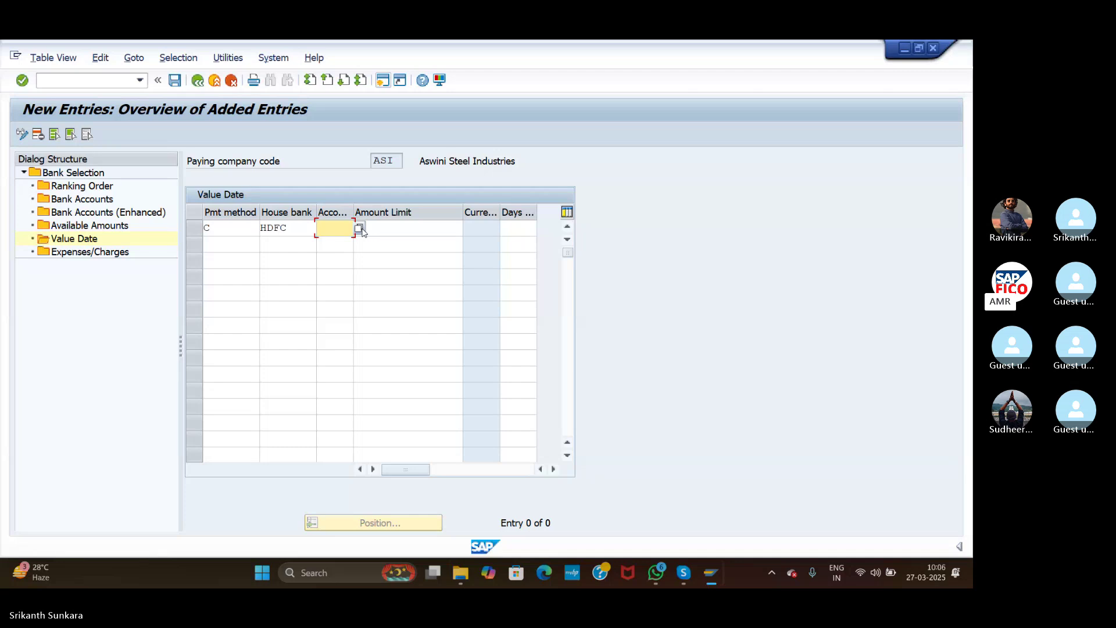
click(360, 229)
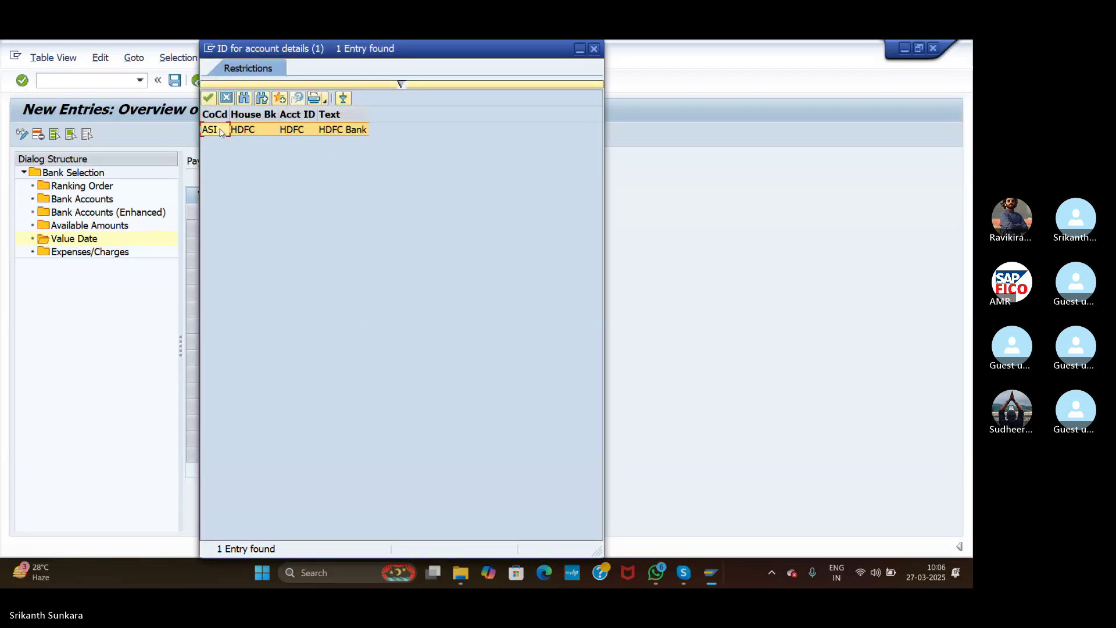
double_click(220, 132)
Step: Enter amount limit 999999 and 2 days, then save the row under a customizing request
click(405, 235)
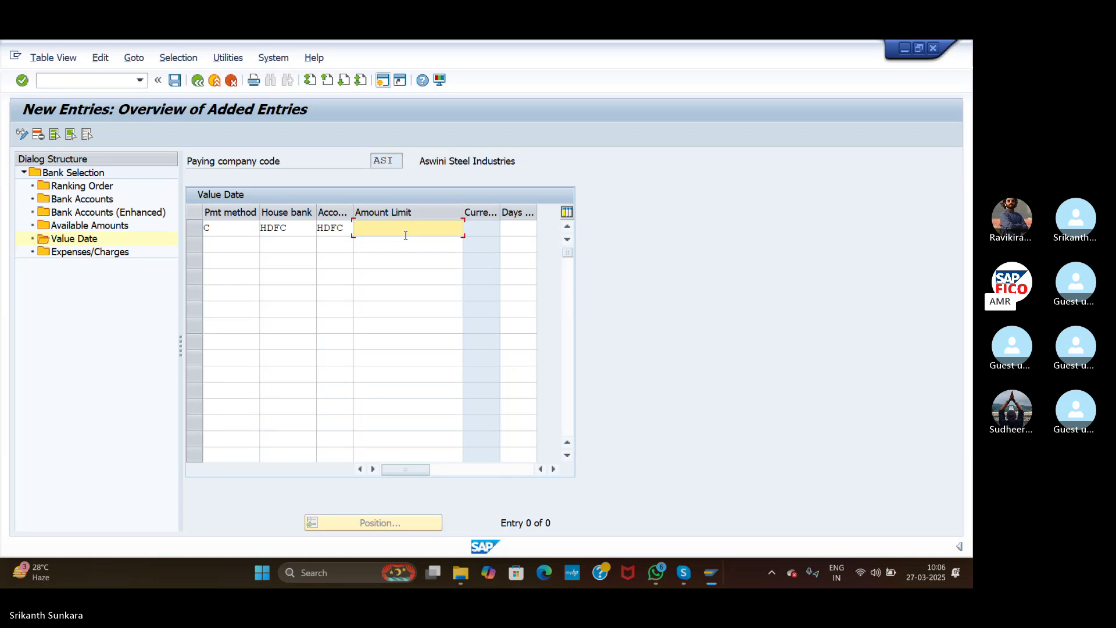
text(999999)
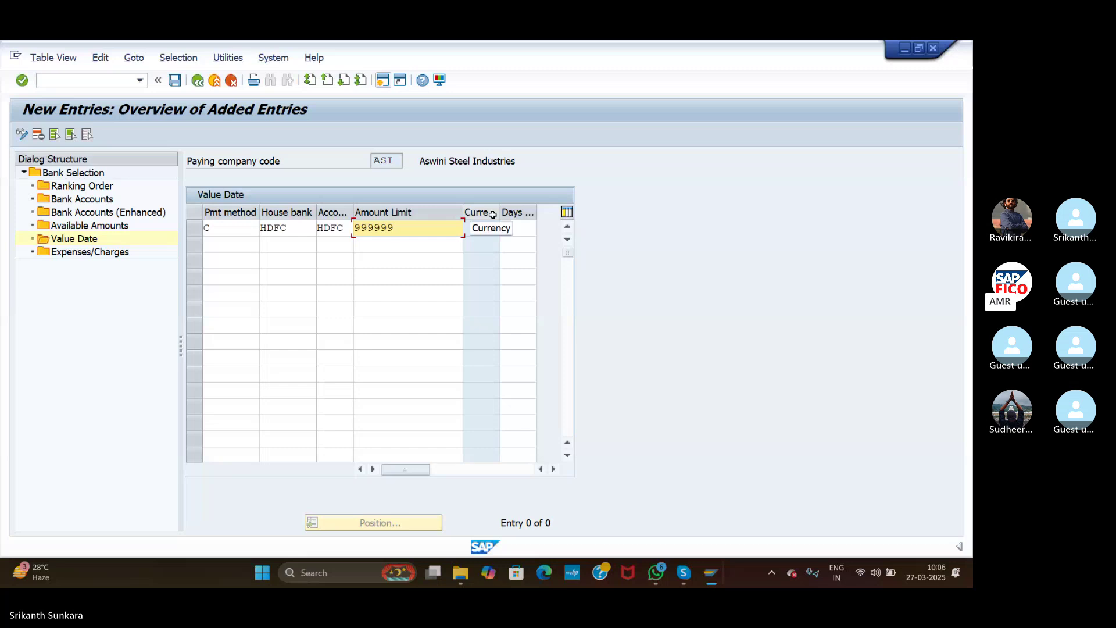
click(522, 234)
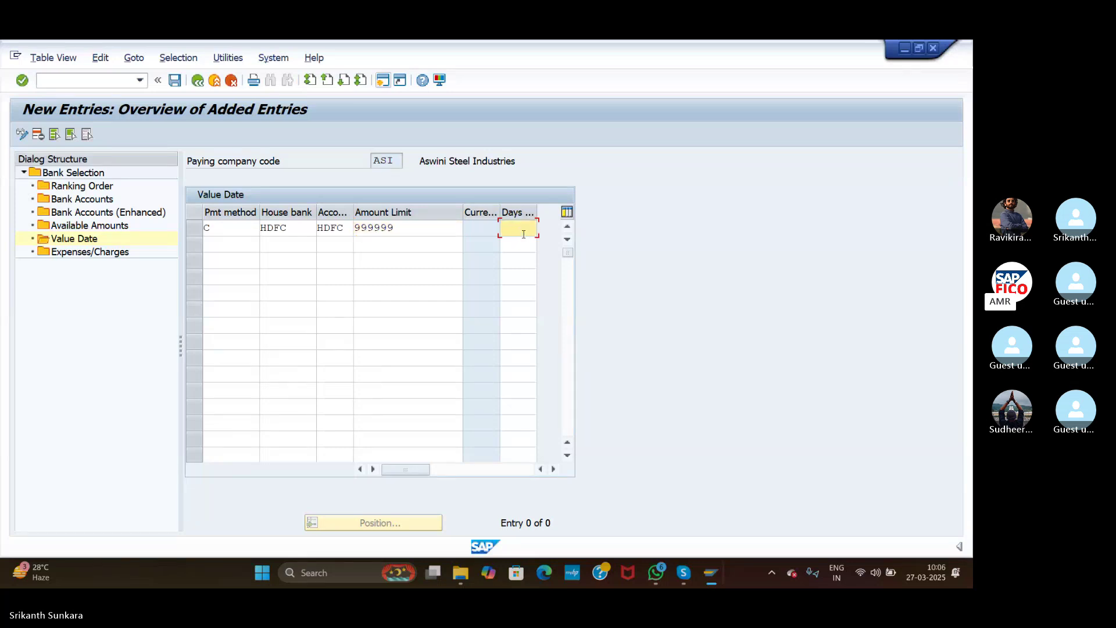
text(2)
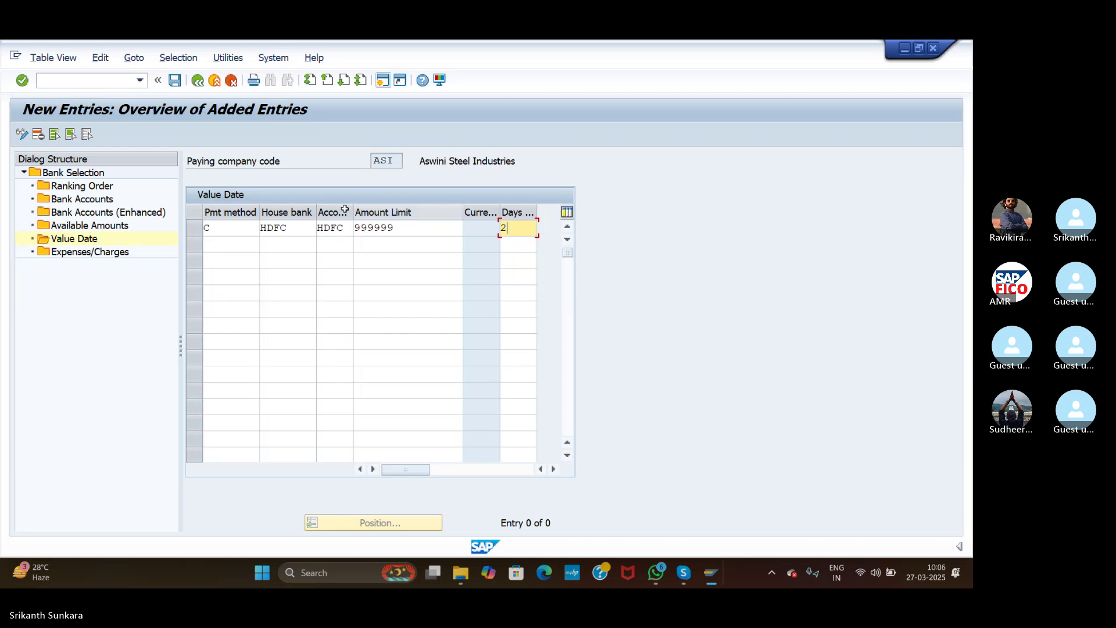
click(22, 80)
click(175, 81)
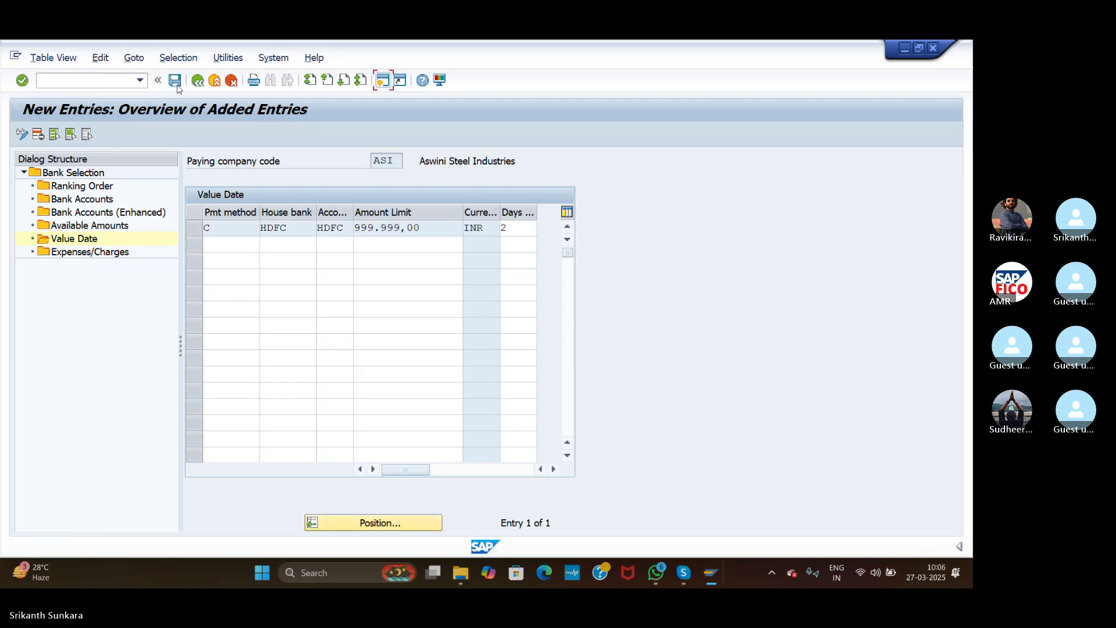
click(315, 299)
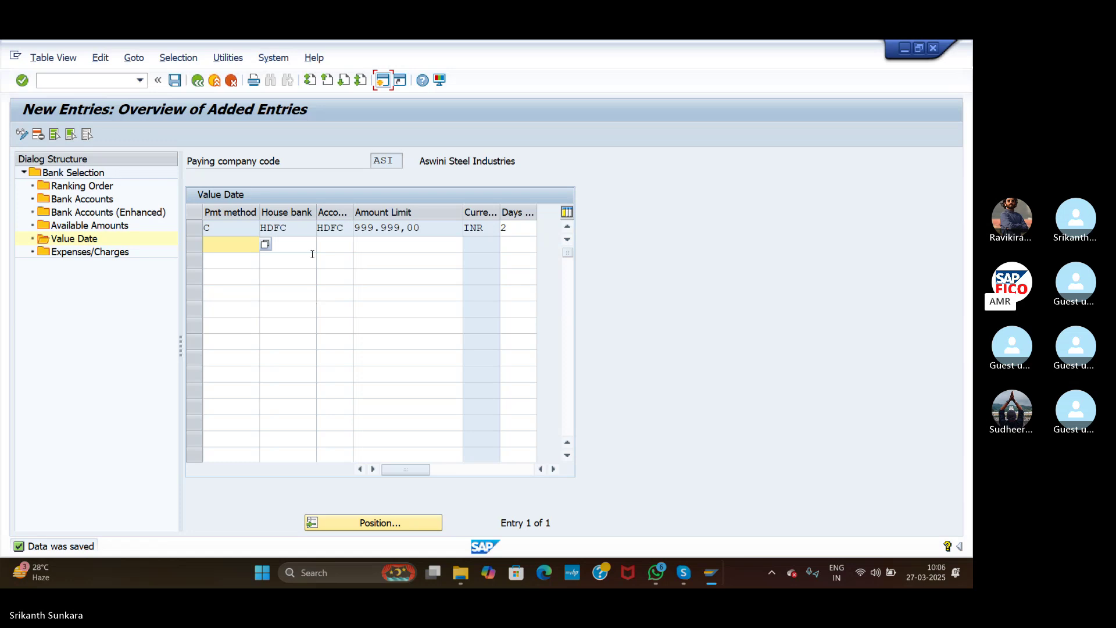
Step: Start central vendor creation with transaction /NXK01, after first trying /NFK01
click(105, 82)
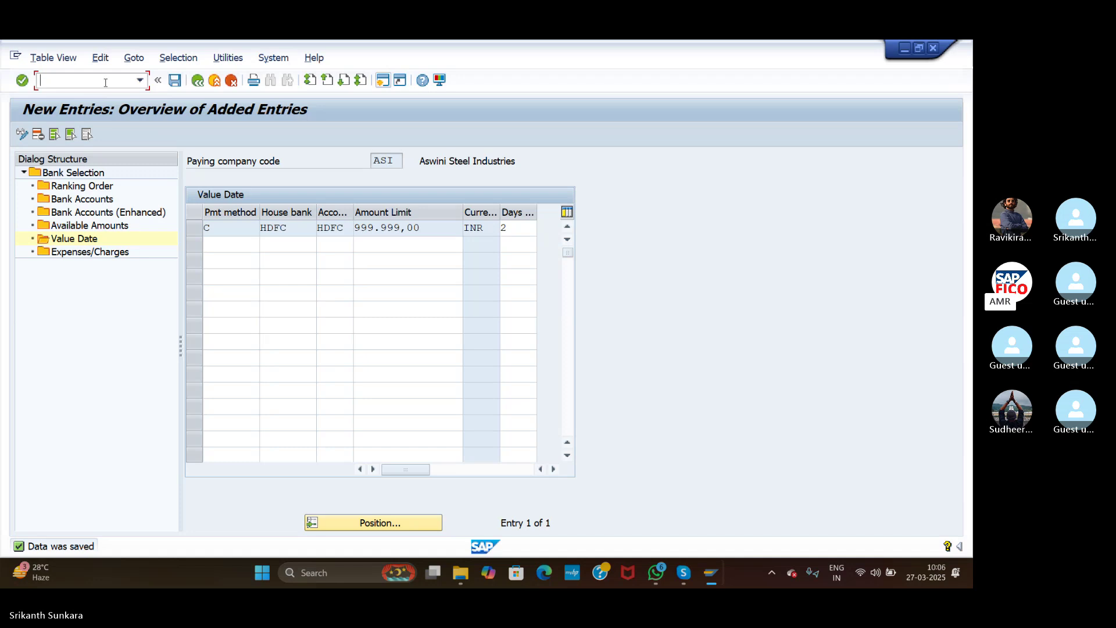
text(FX)
key(BackSpace)
key(BackSpace)
text(/NFK01)
key(Return)
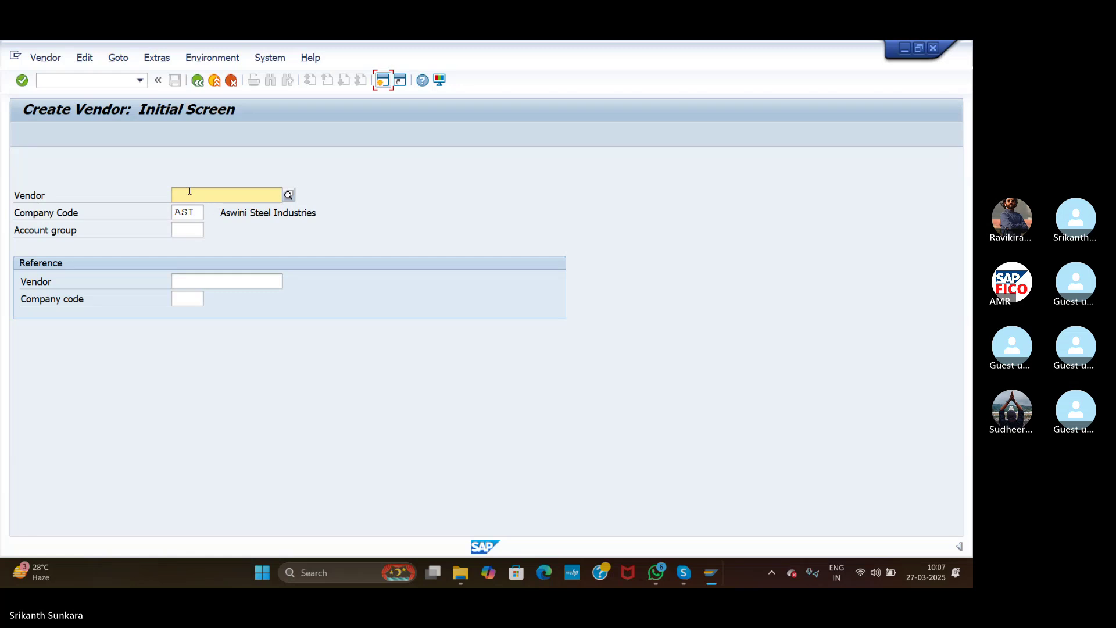
click(86, 83)
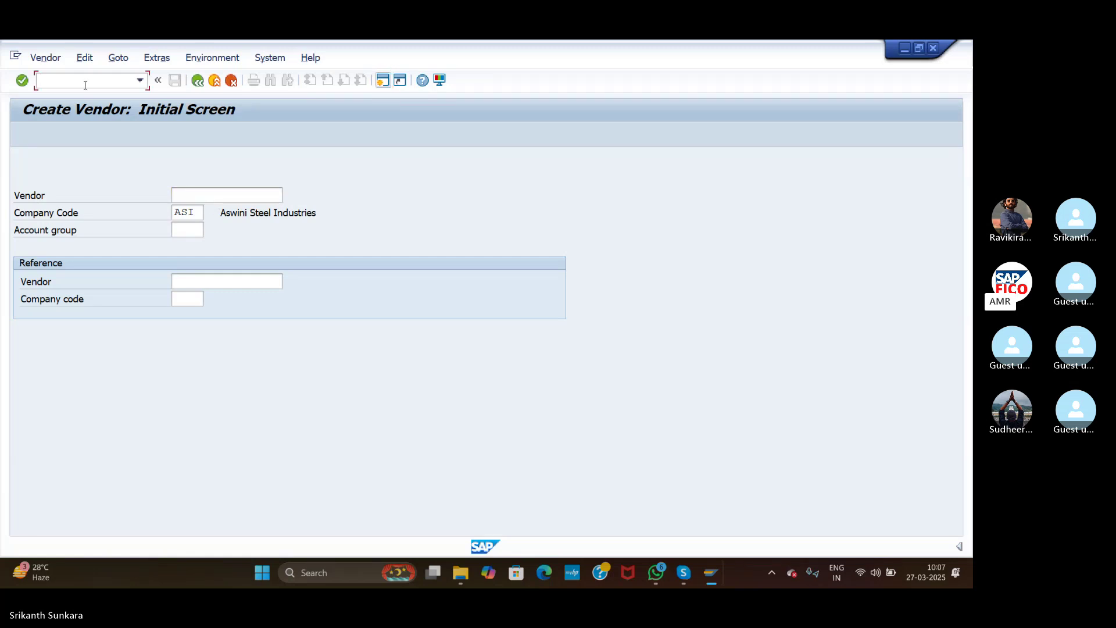
text(/NXK)
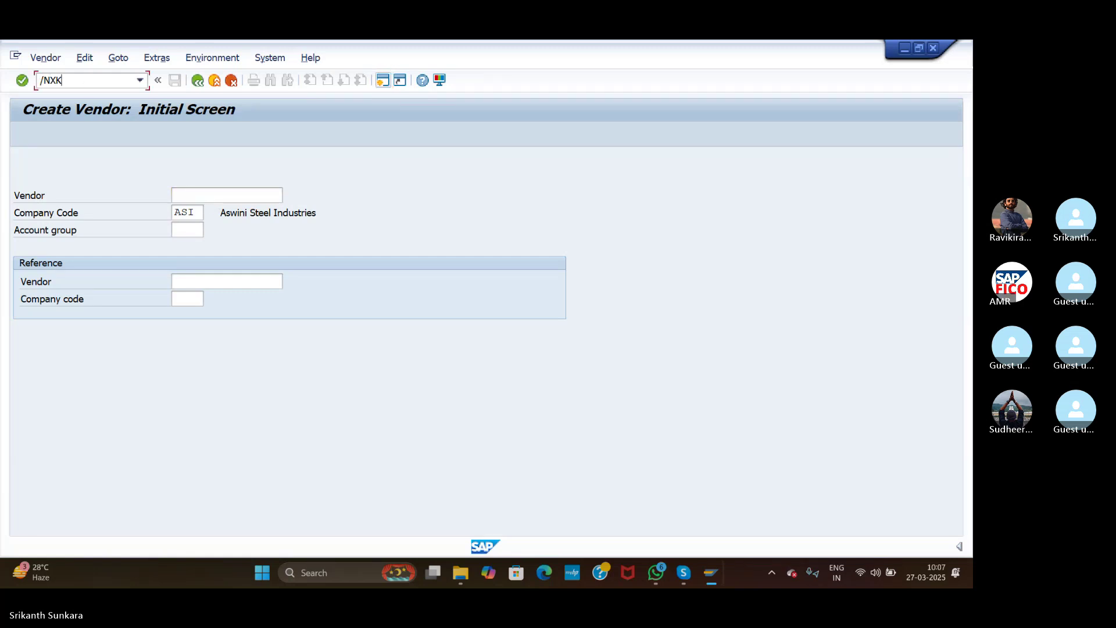
text(01)
key(Return)
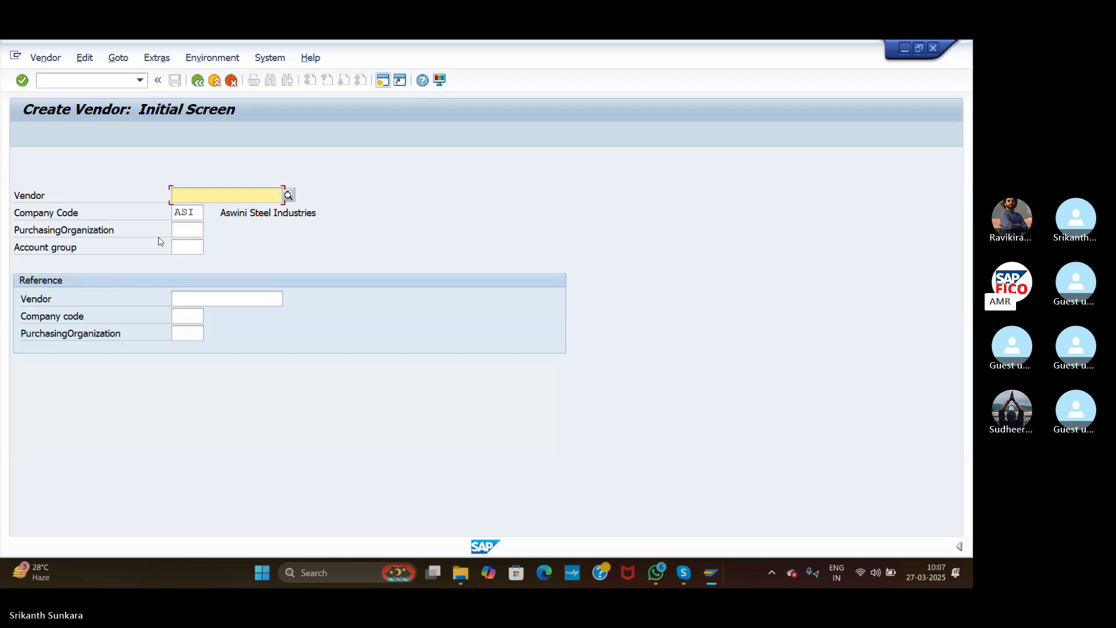
Step: Set the vendor account group to AGDV
click(190, 247)
click(210, 247)
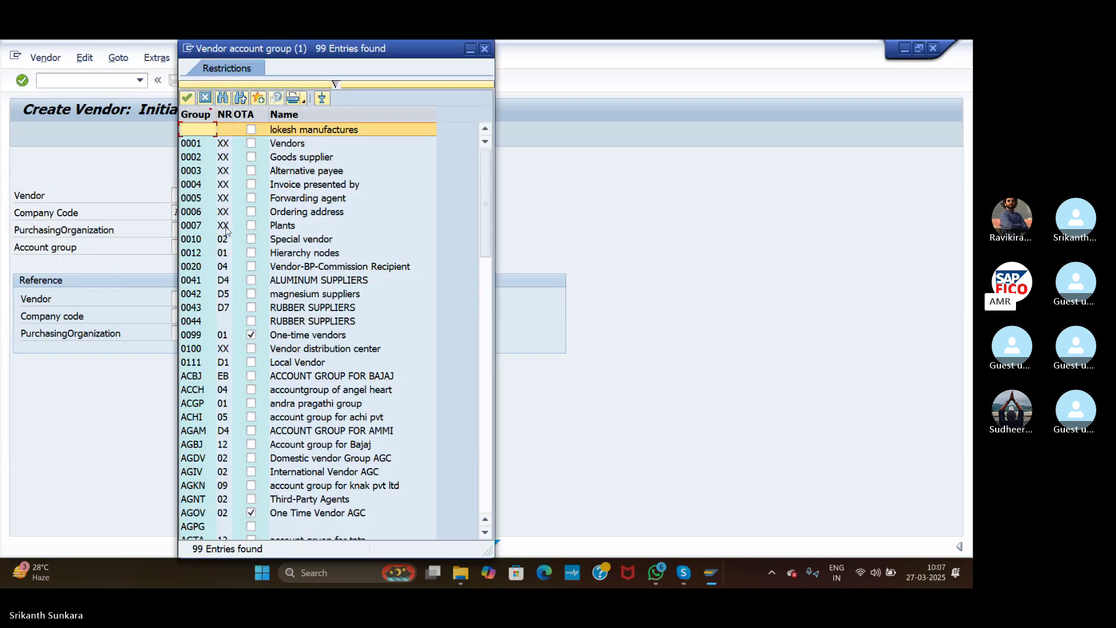
click(486, 415)
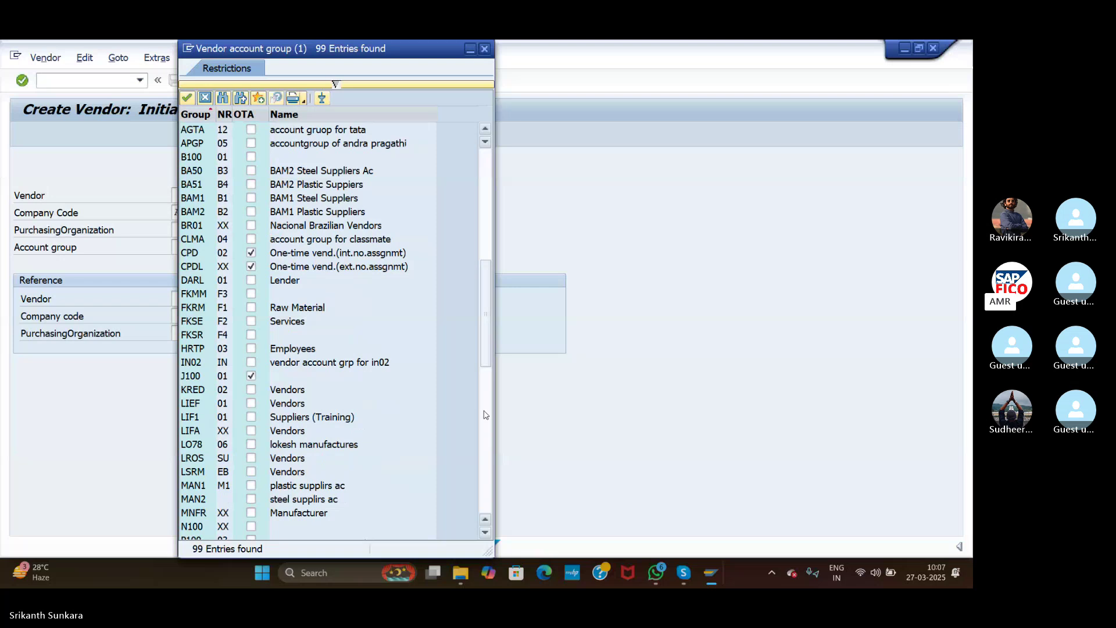
click(484, 48)
text(AS)
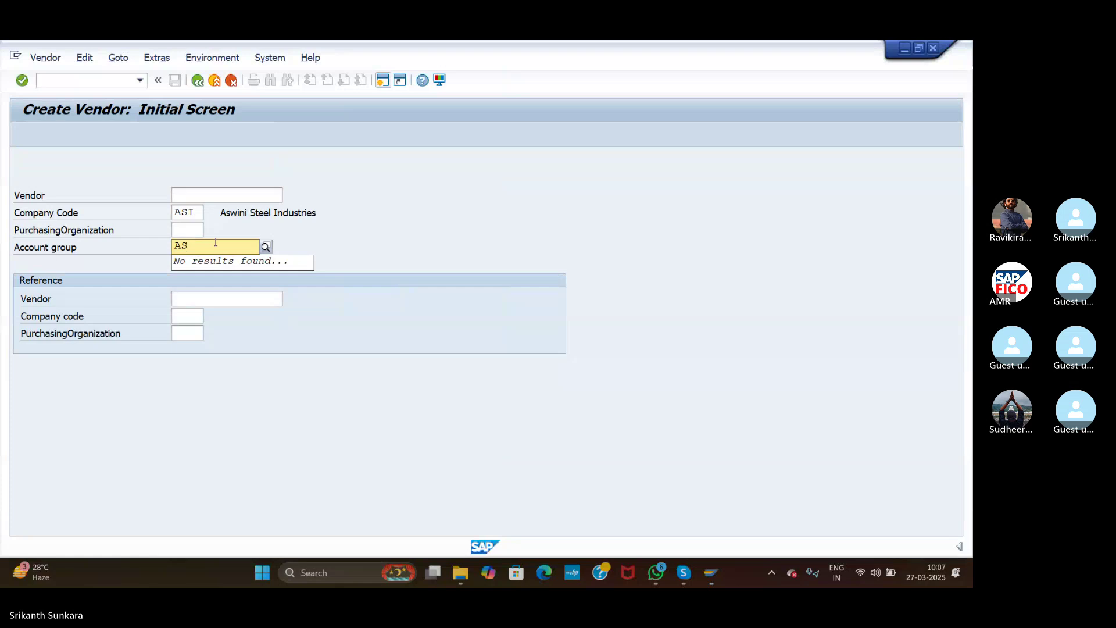
key(BackSpace)
text(G)
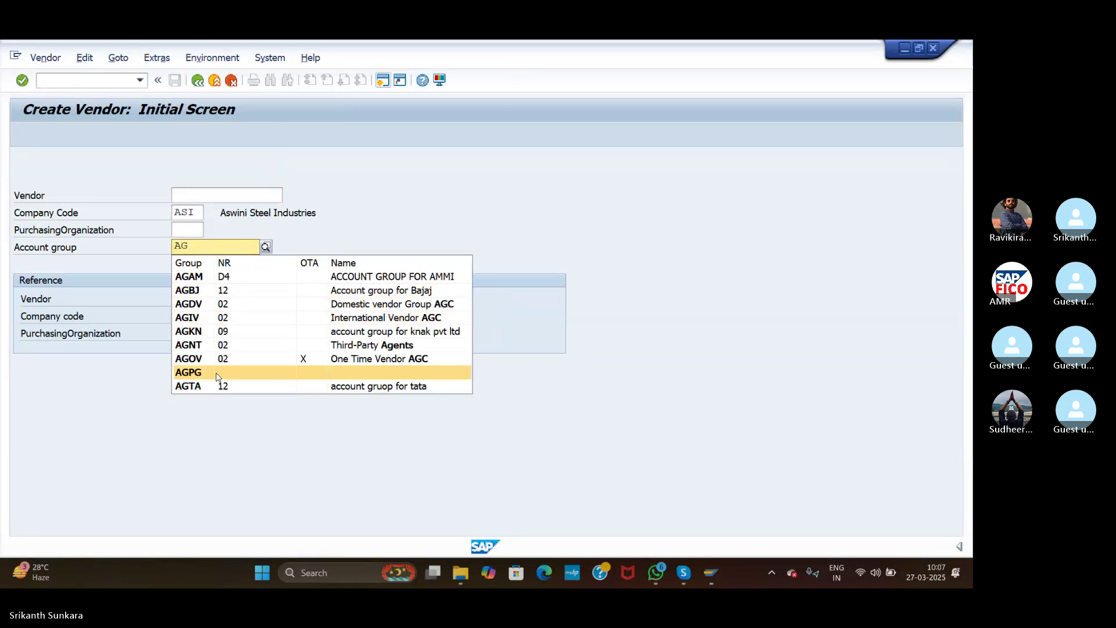
click(347, 305)
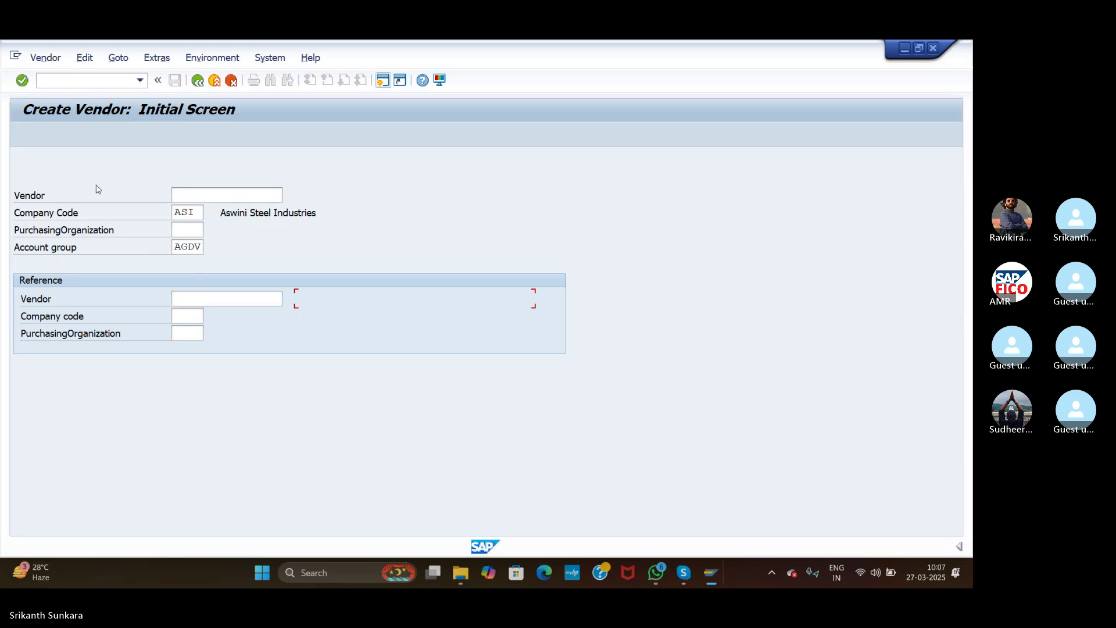
Step: On the address screen, set title Company and vendor name APP
click(23, 81)
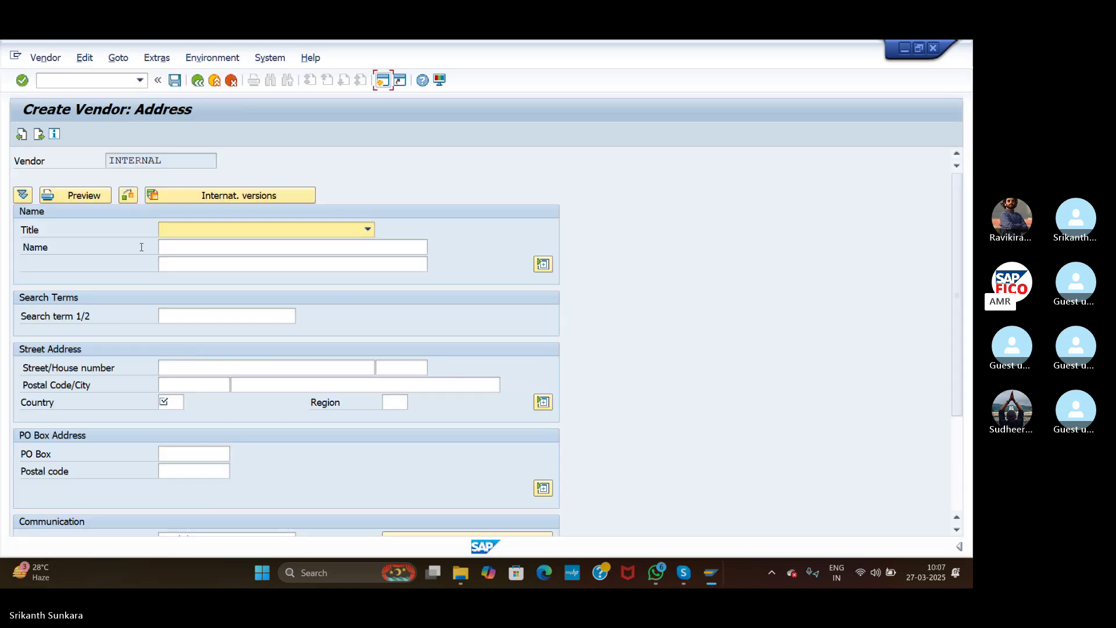
click(226, 232)
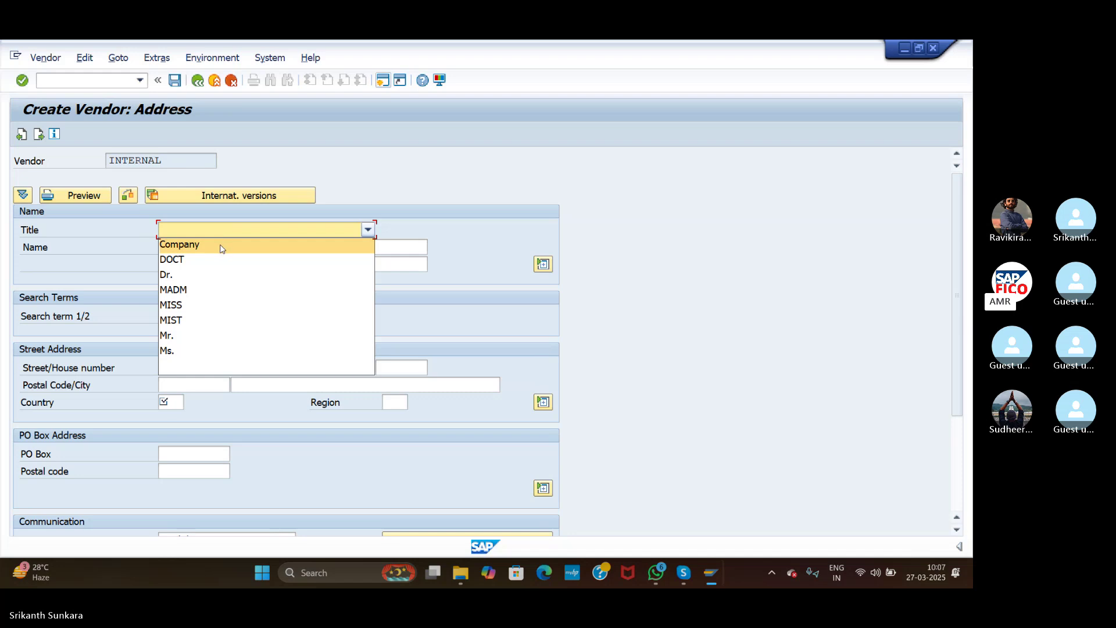
click(223, 247)
click(230, 245)
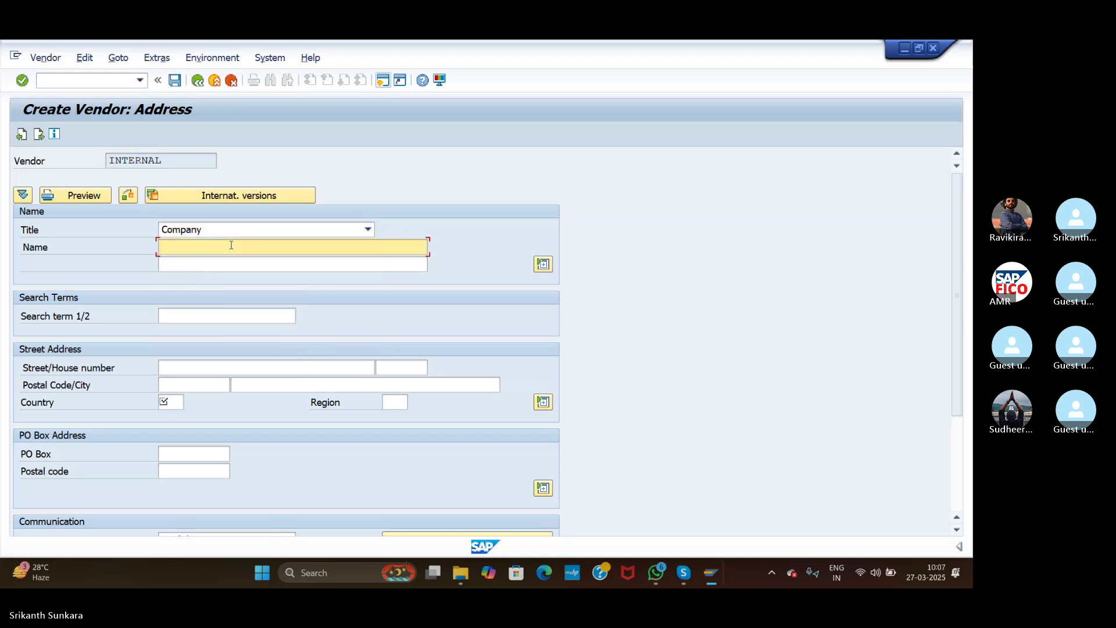
text(APP)
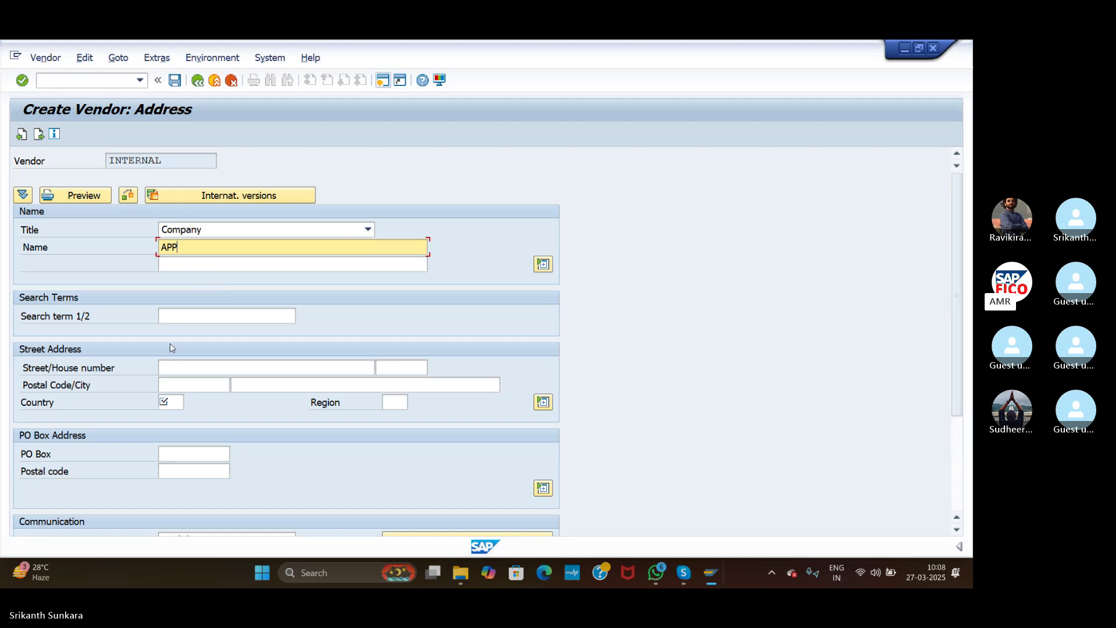
Step: Enter street Kukatpall, house number 598, postal code 156256 and city Hyderabad
click(200, 367)
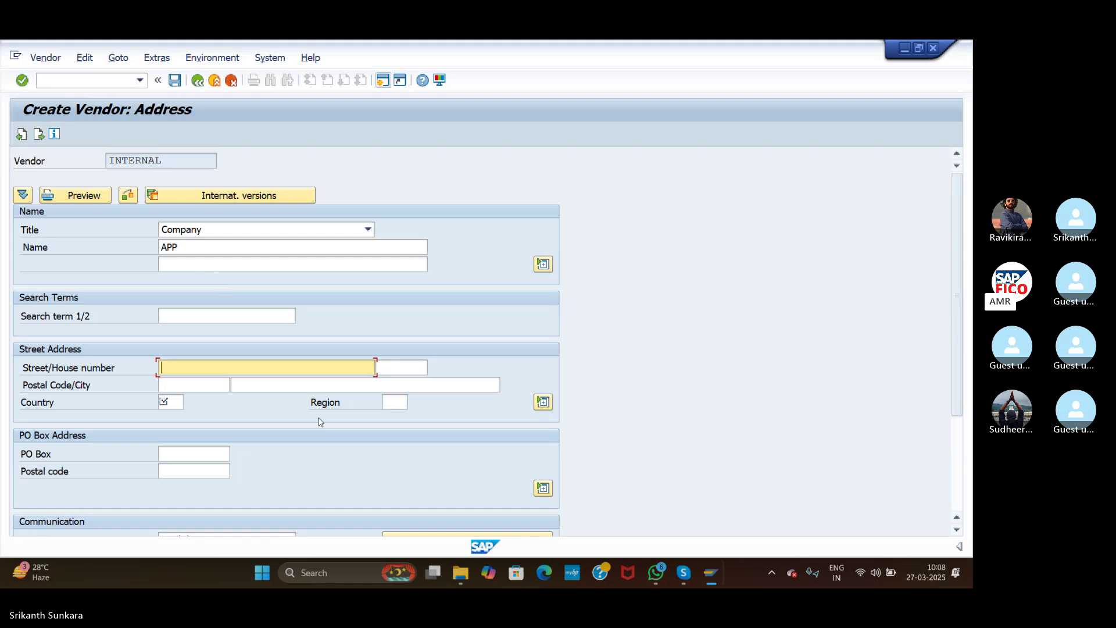
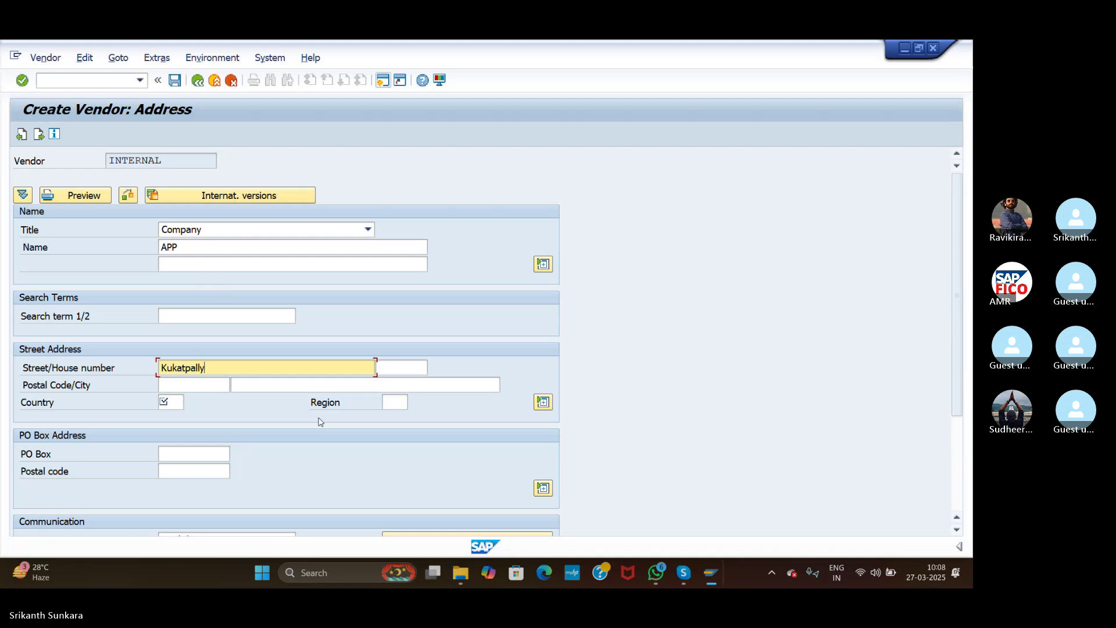
click(405, 364)
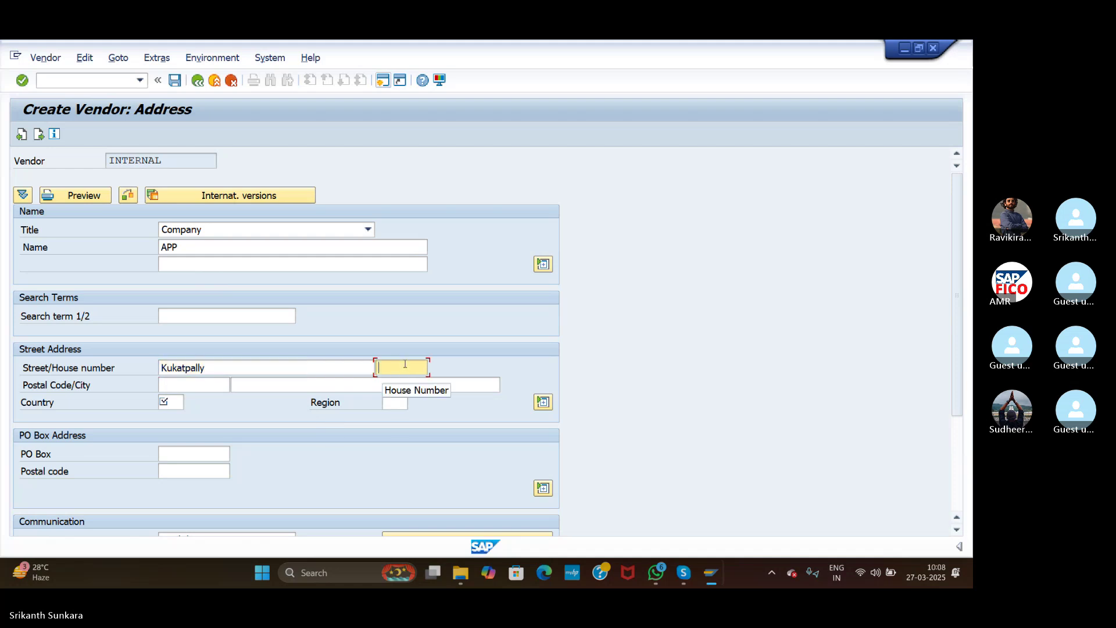
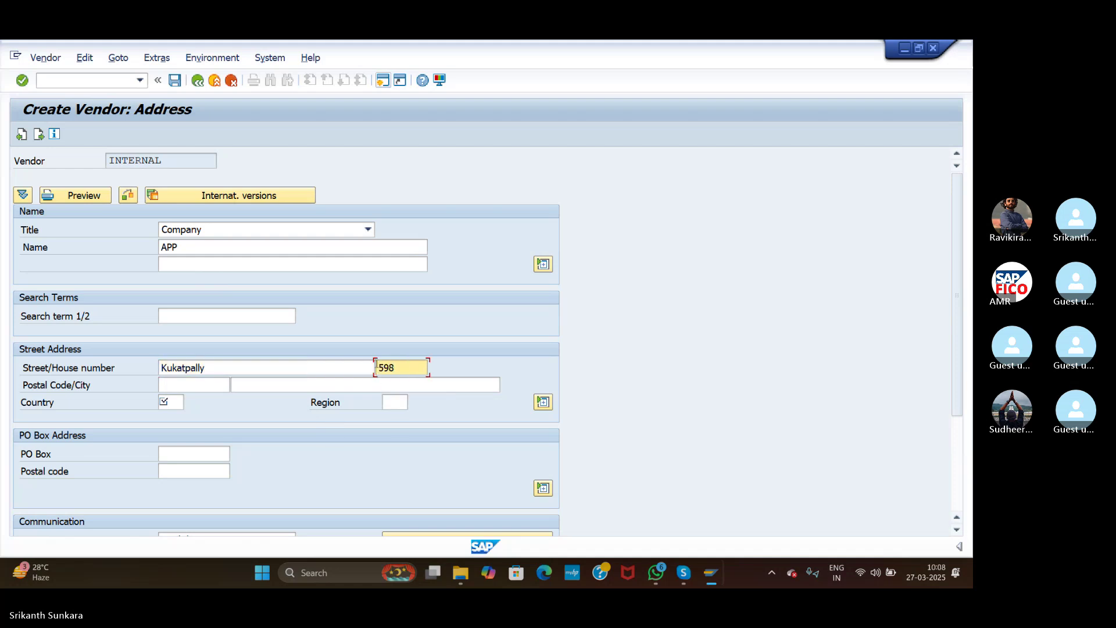
click(188, 384)
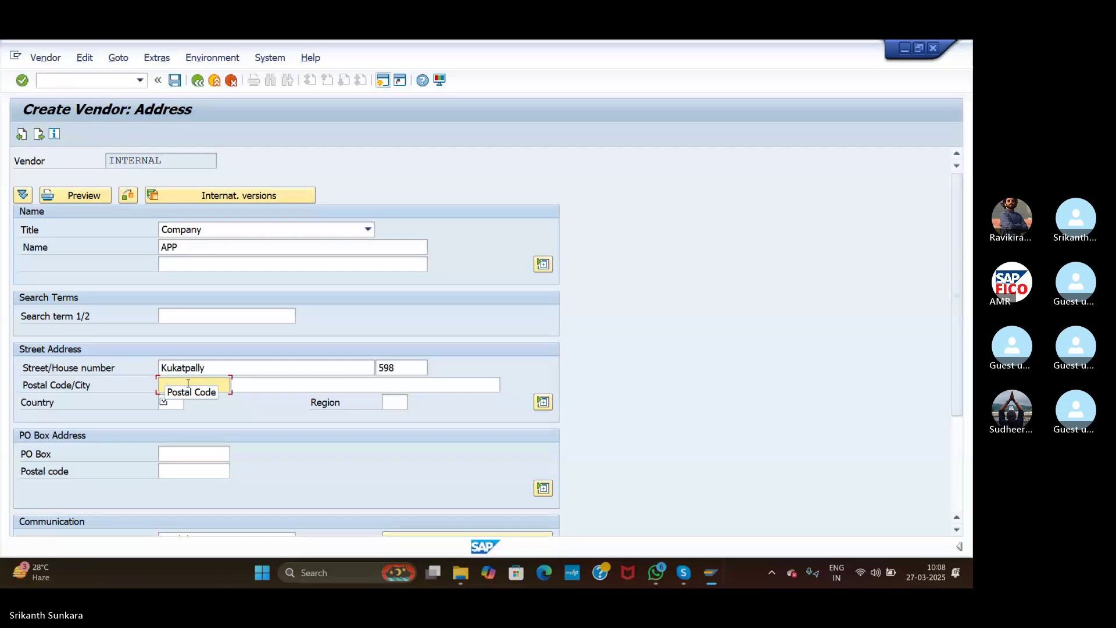
text(156256)
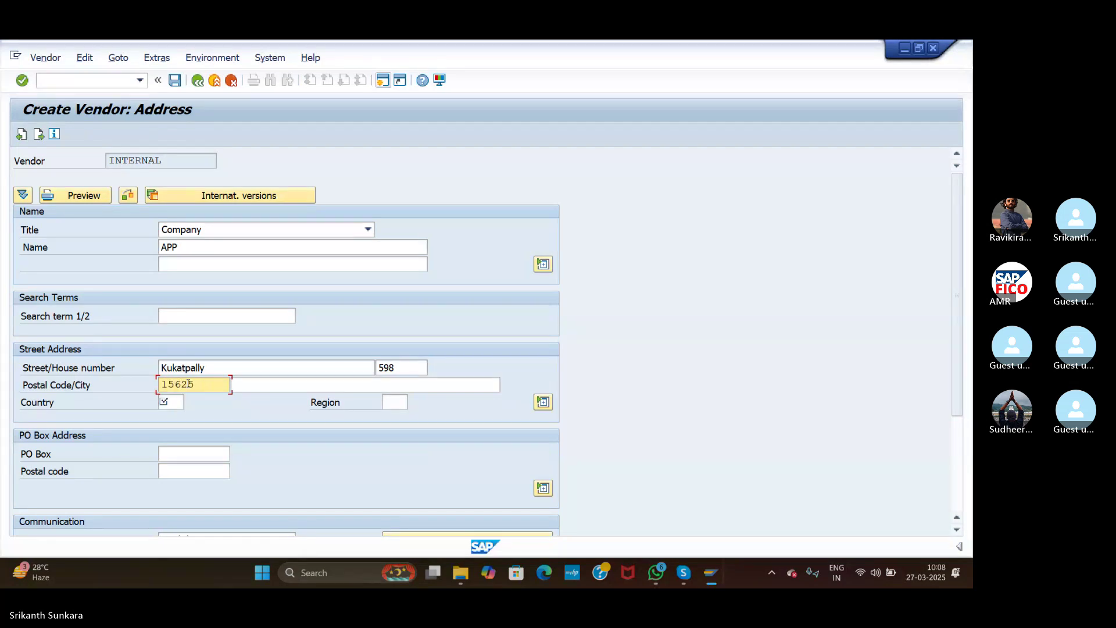
click(266, 383)
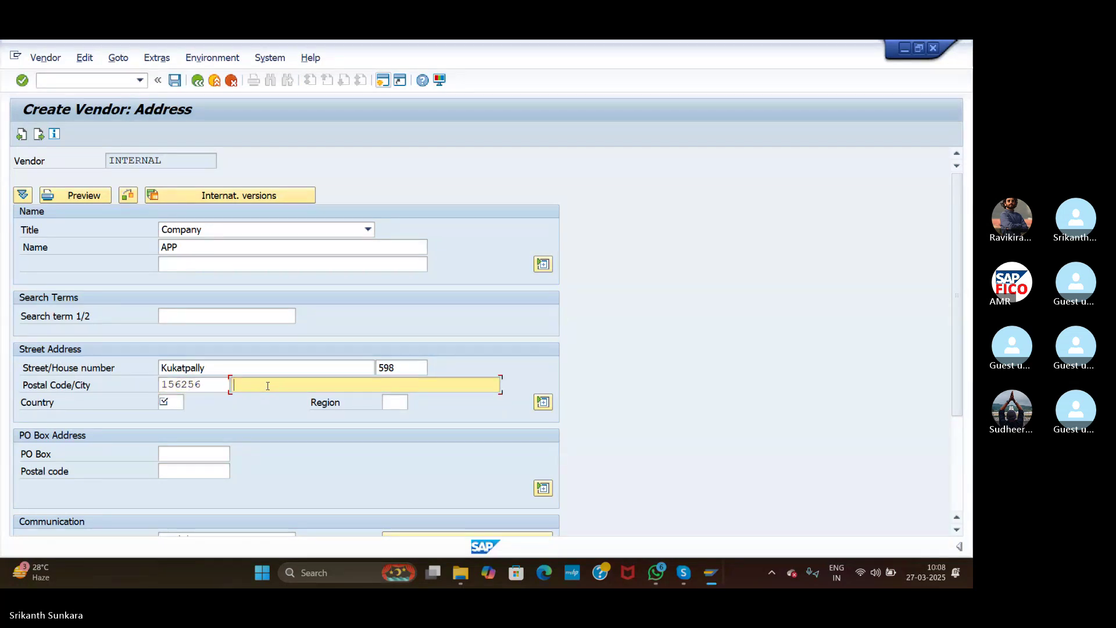
text(Hyde)
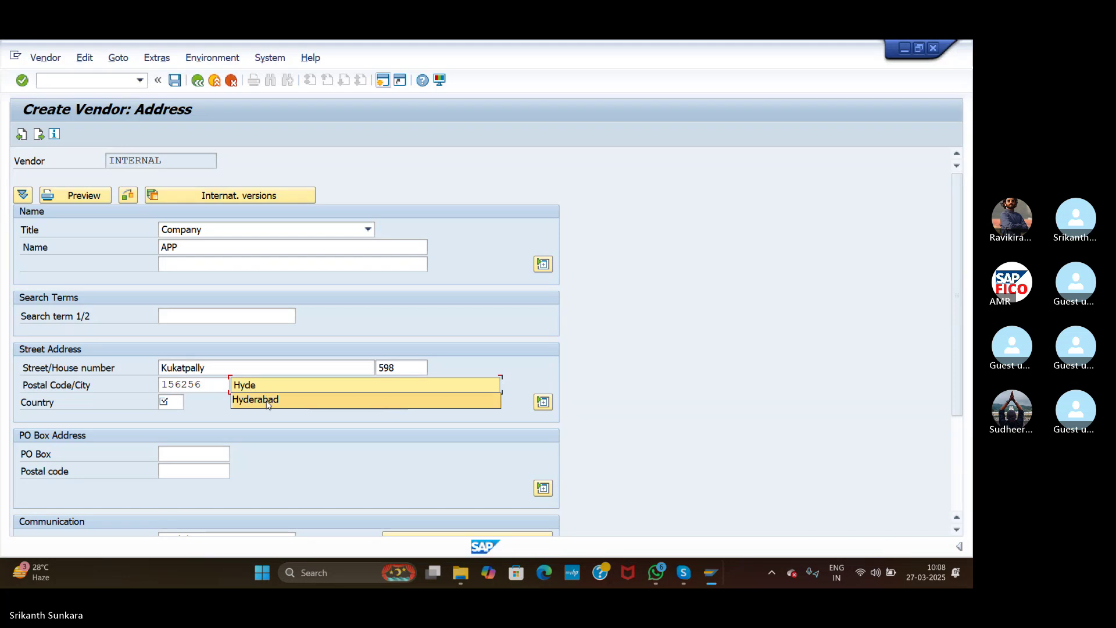
click(255, 400)
Step: Set country IN (India) and region 36 (Telangana)
click(175, 400)
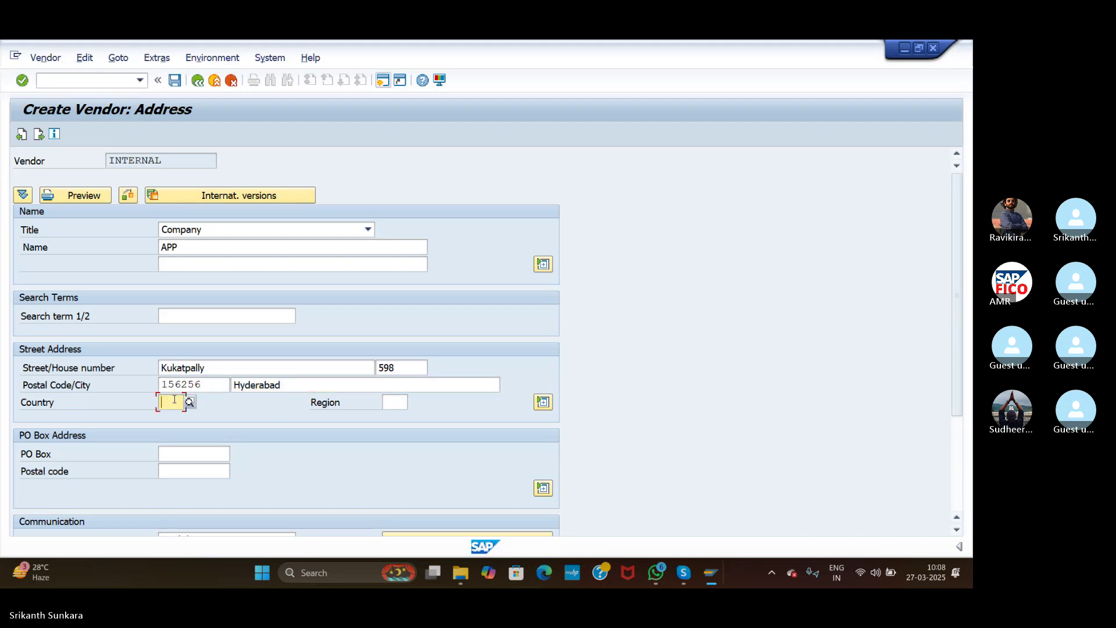
text(36)
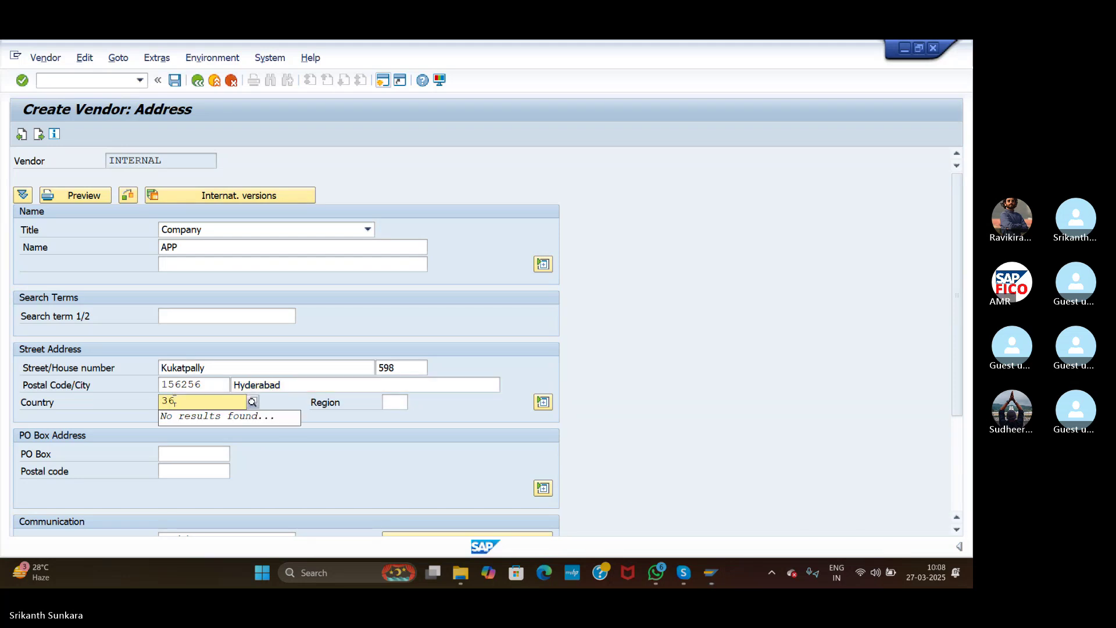
key(BackSpace)
key(BackSpace)
text(IN)
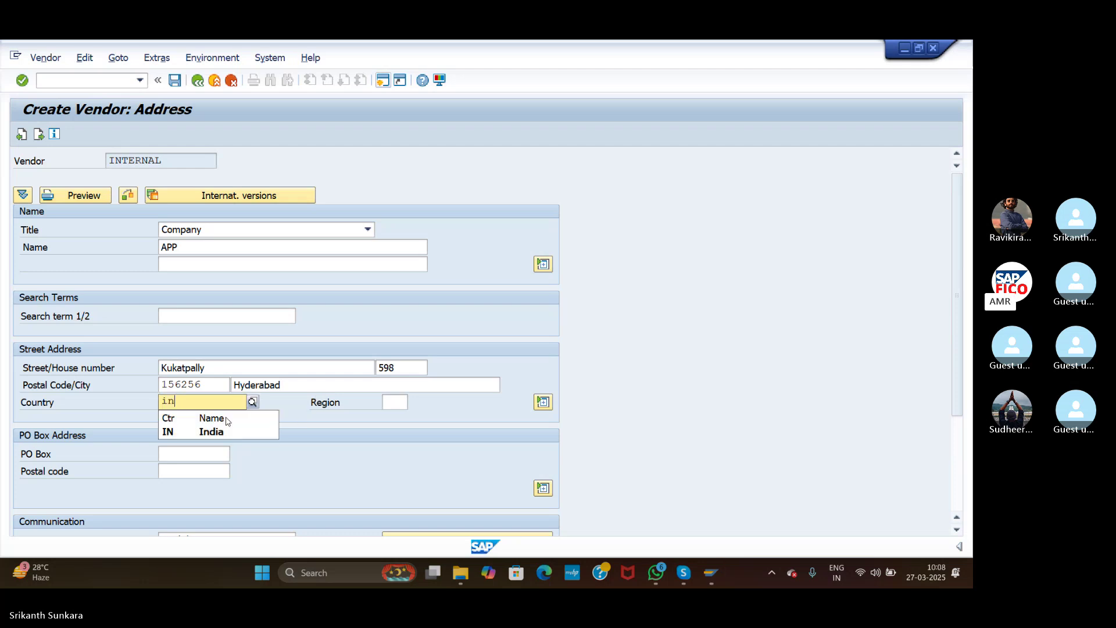
click(221, 436)
click(395, 401)
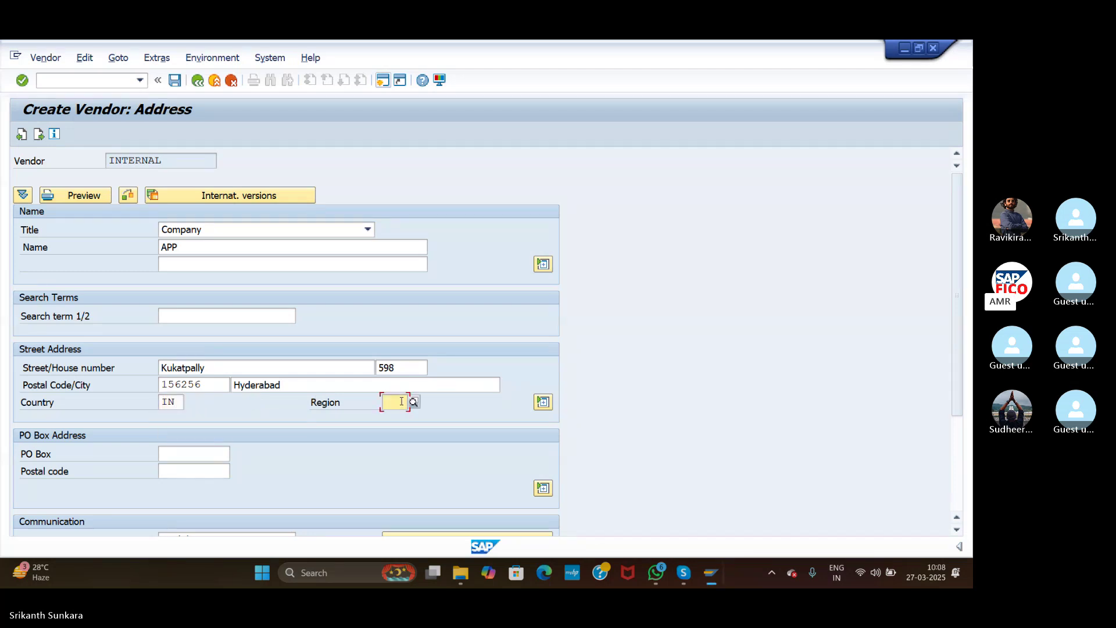
text(36)
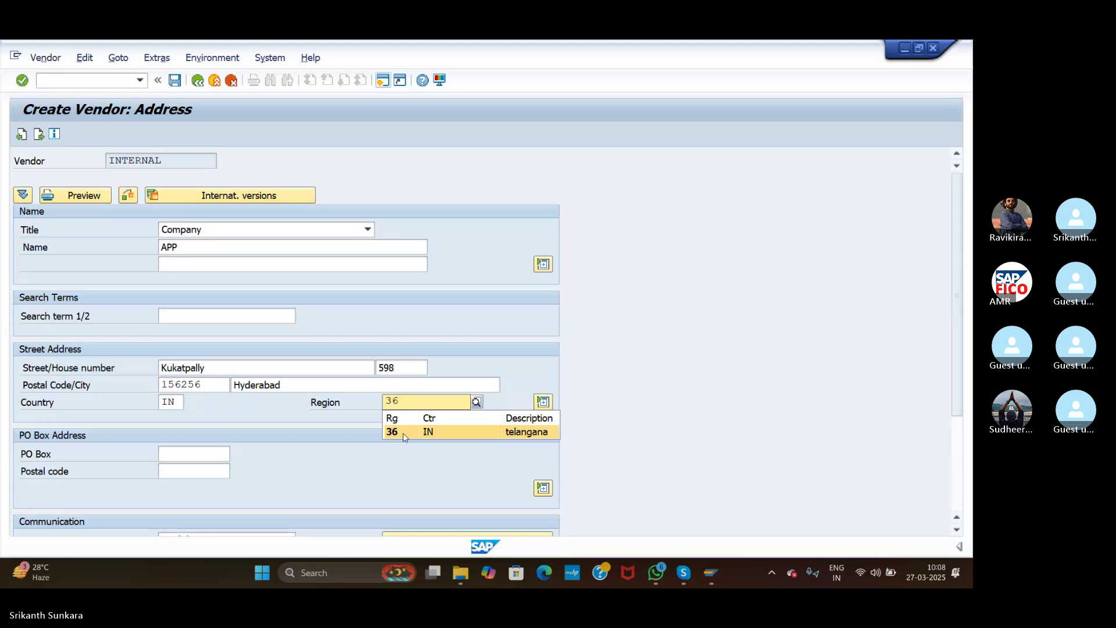
click(403, 432)
Step: Enter PO Box 123456 with postal code 500087, and correct the street postal code to 500087
click(201, 459)
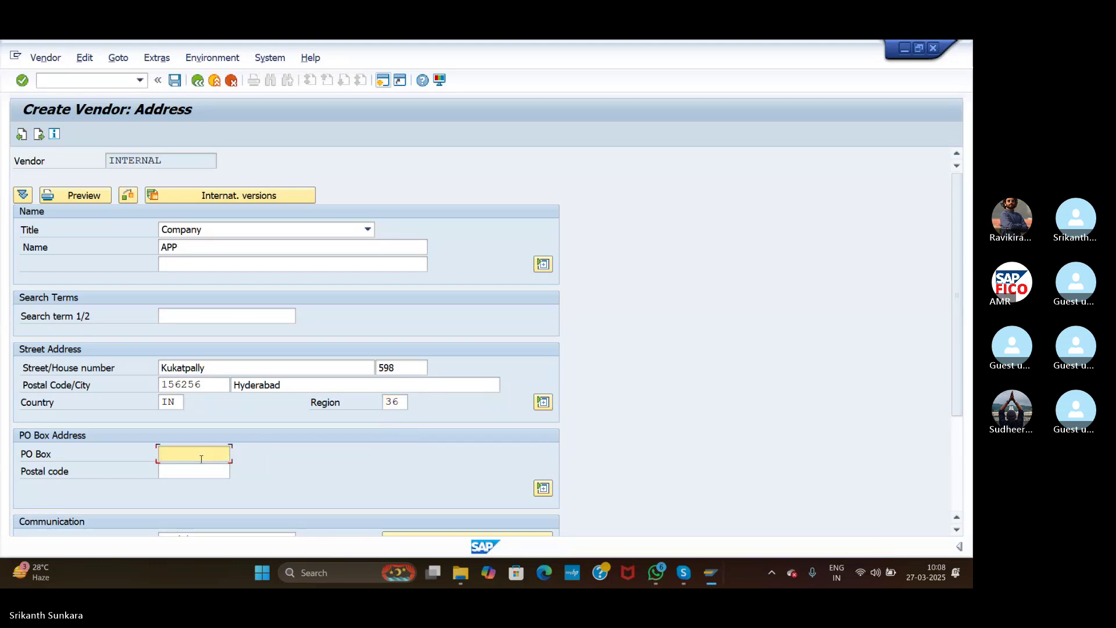
text(123456)
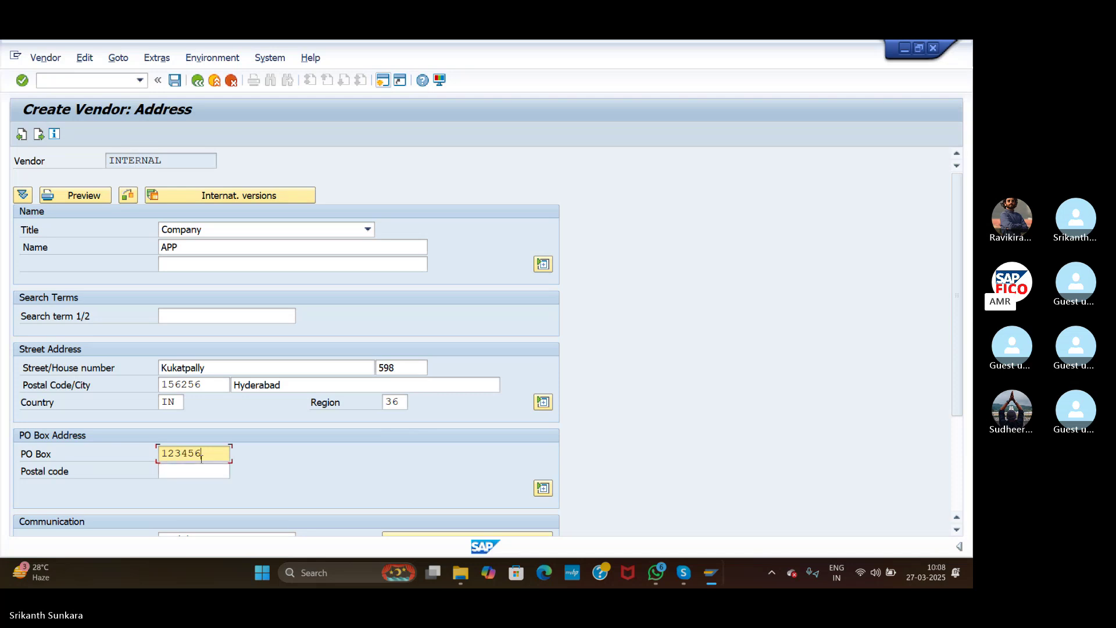
click(200, 469)
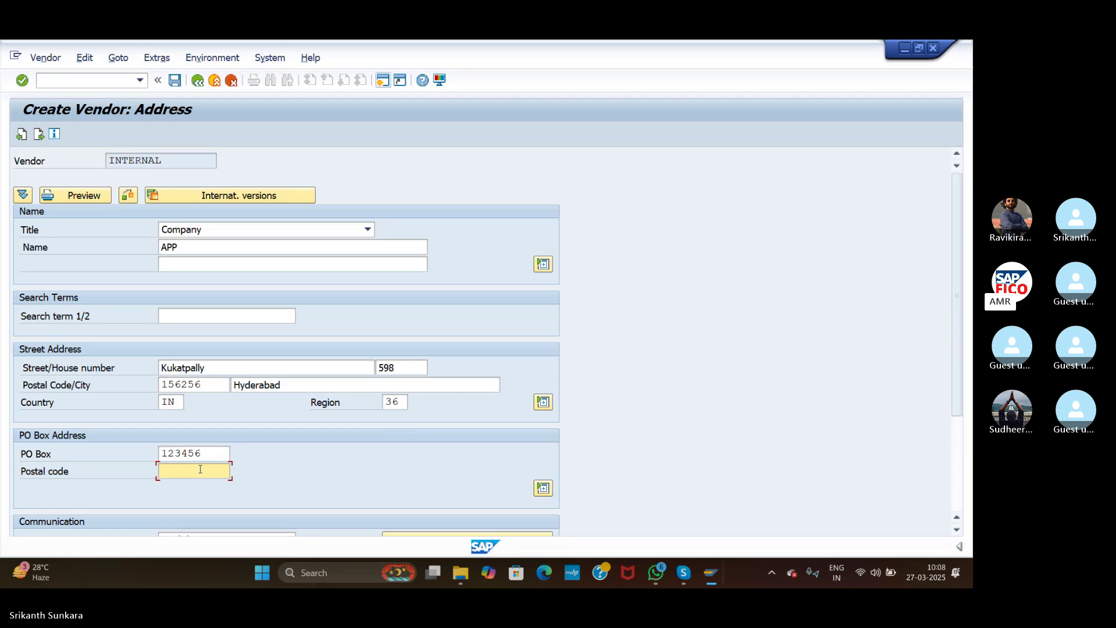
text(5000)
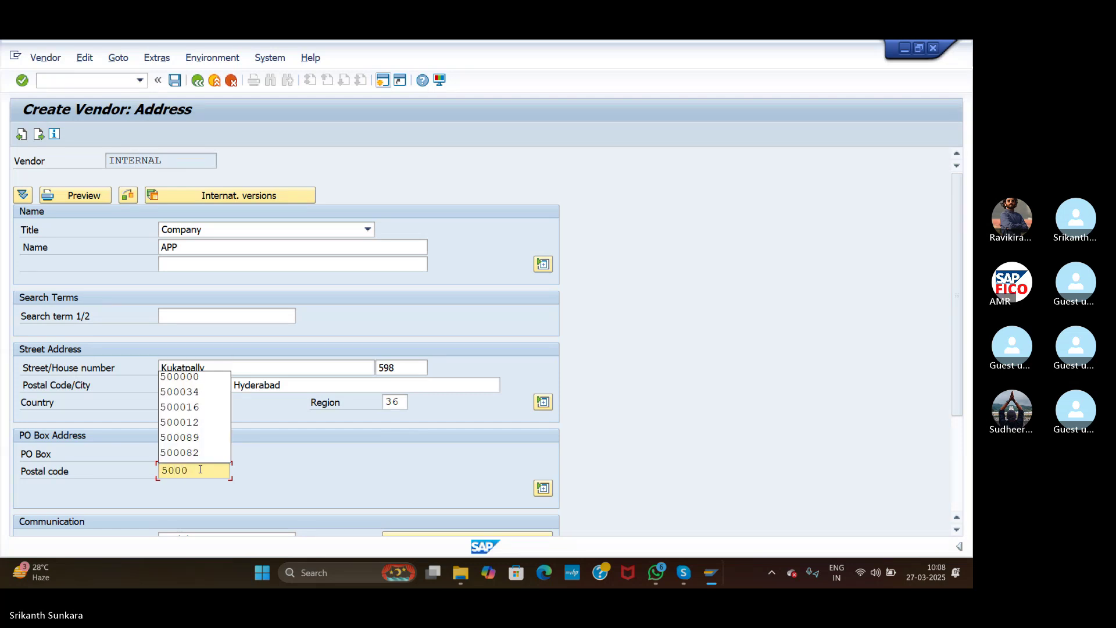
text(87)
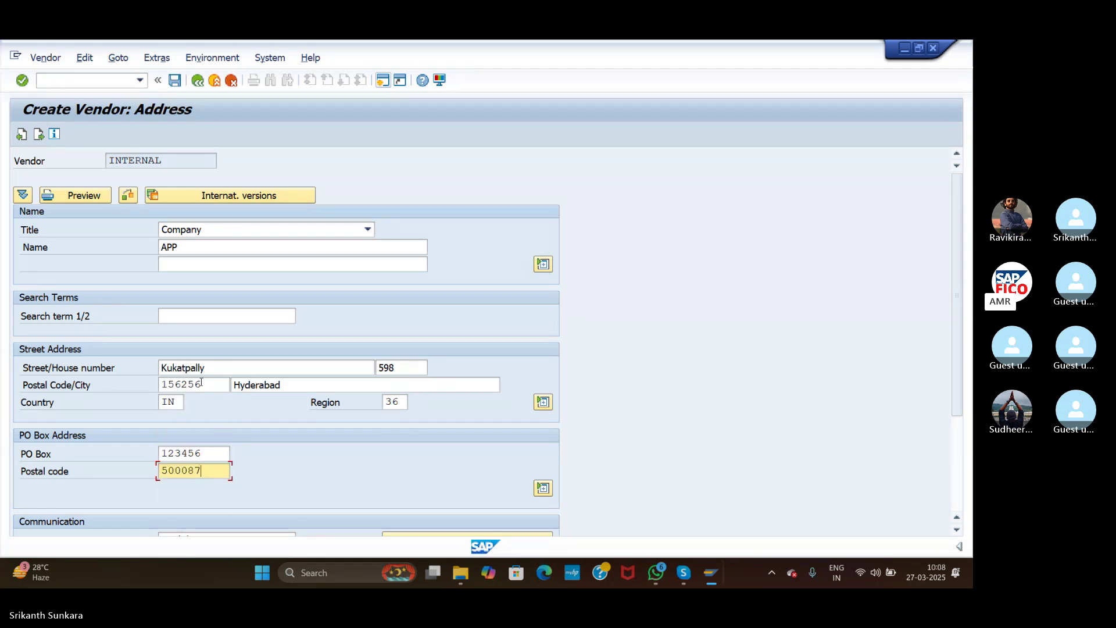
double_click(202, 382)
text(5000)
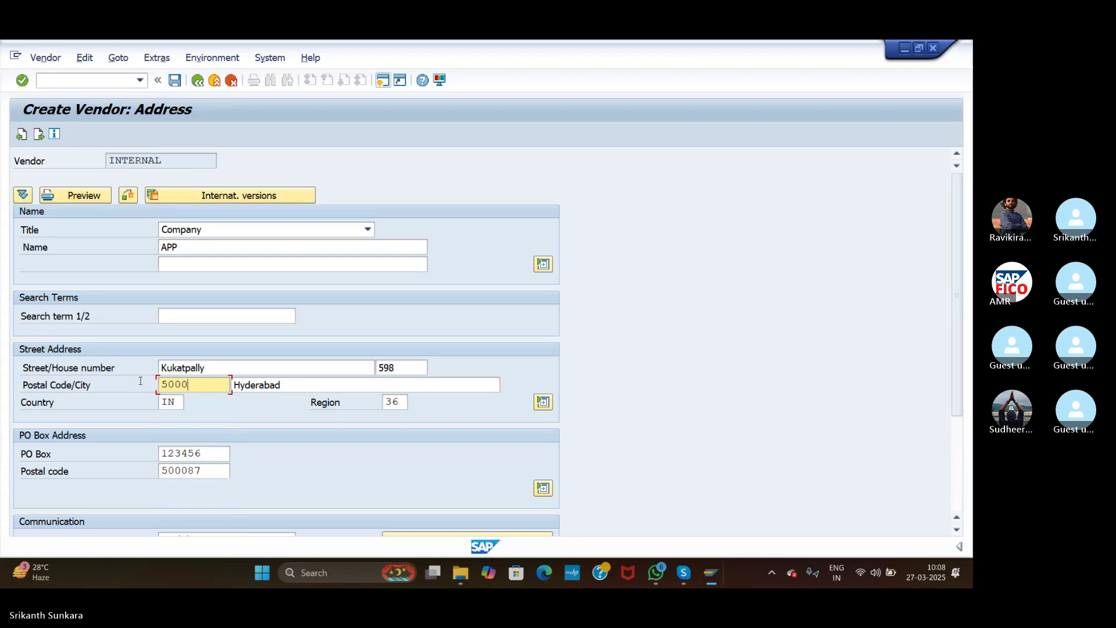
text(87)
Step: Advance to accounting information and set reconciliation account 100501
click(22, 81)
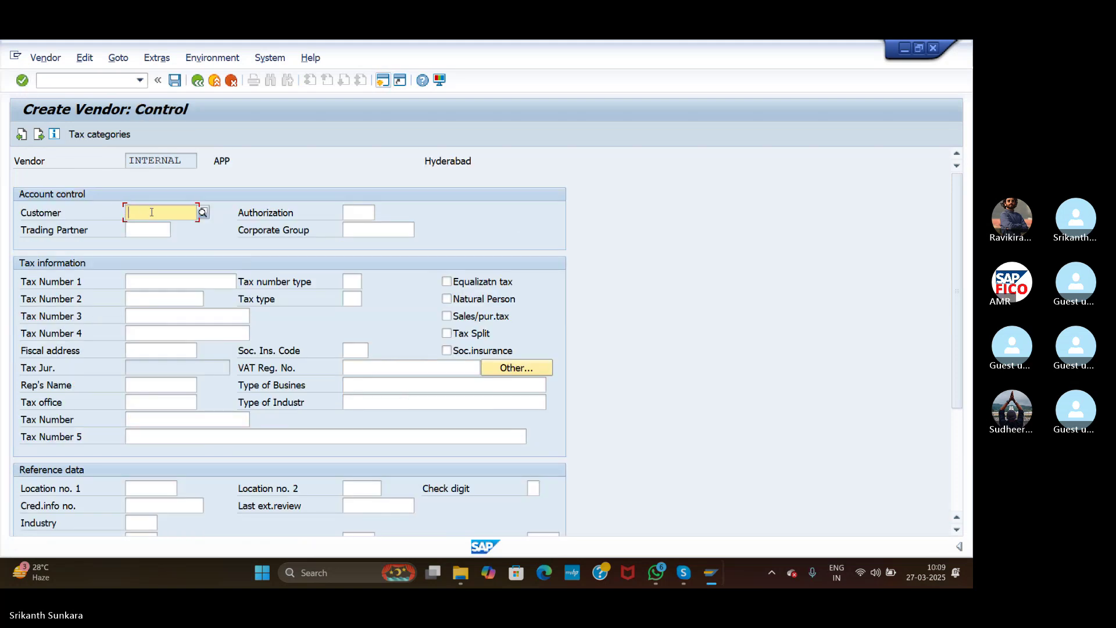
click(39, 135)
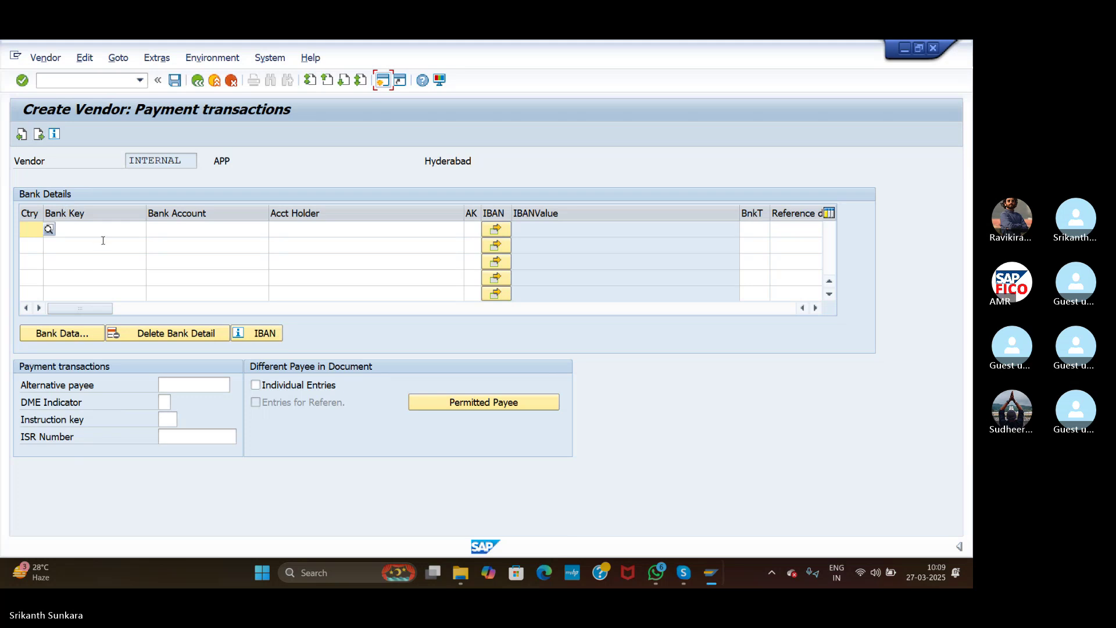
click(39, 135)
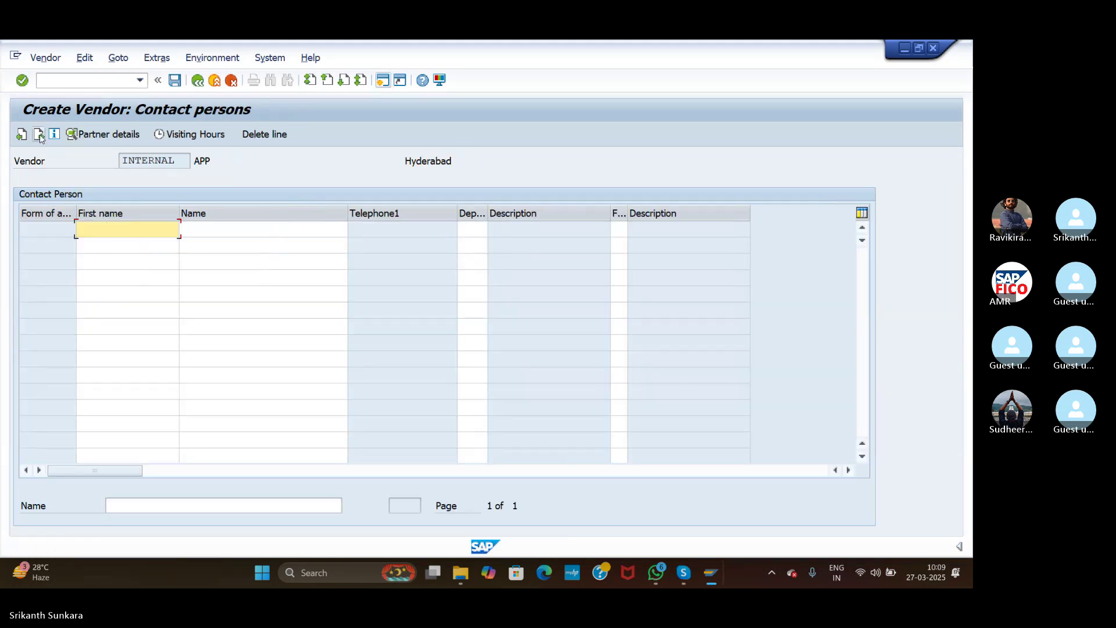
click(38, 135)
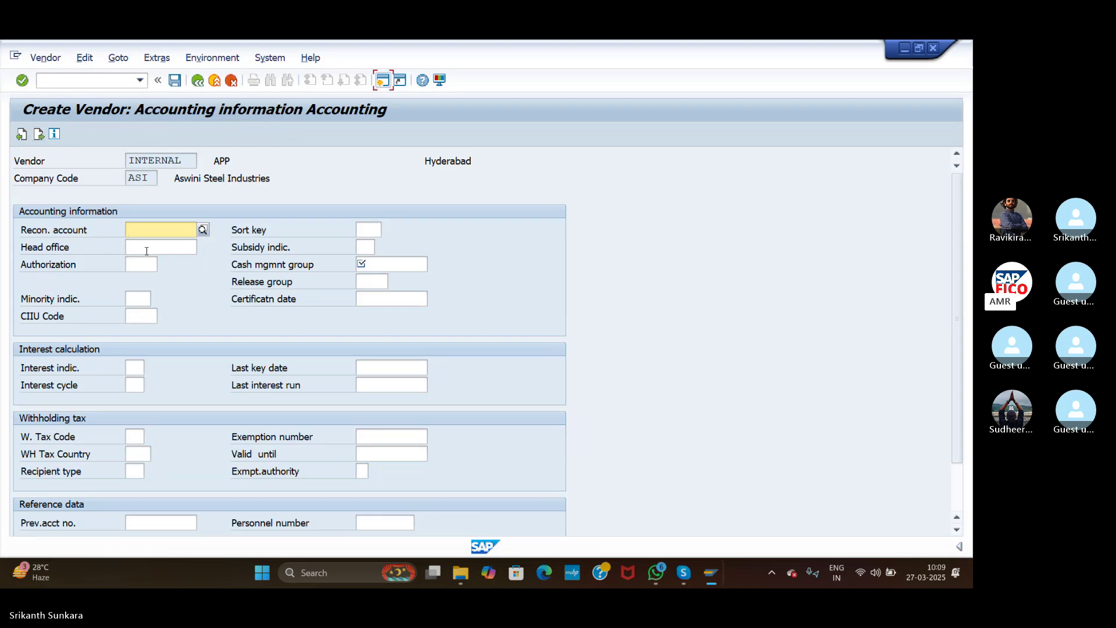
click(202, 229)
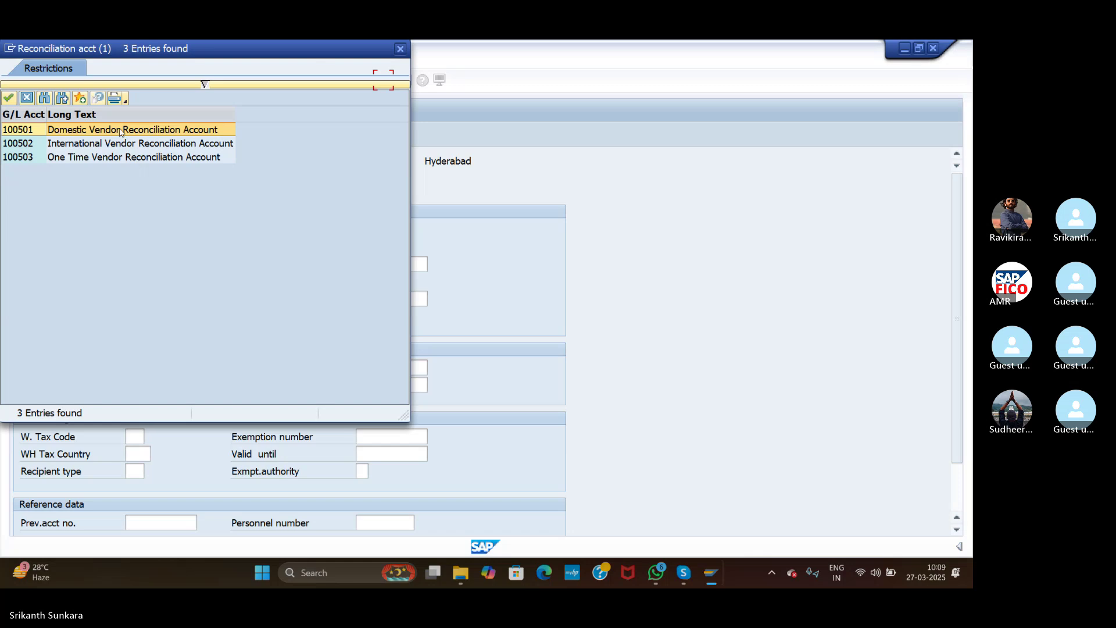
double_click(118, 130)
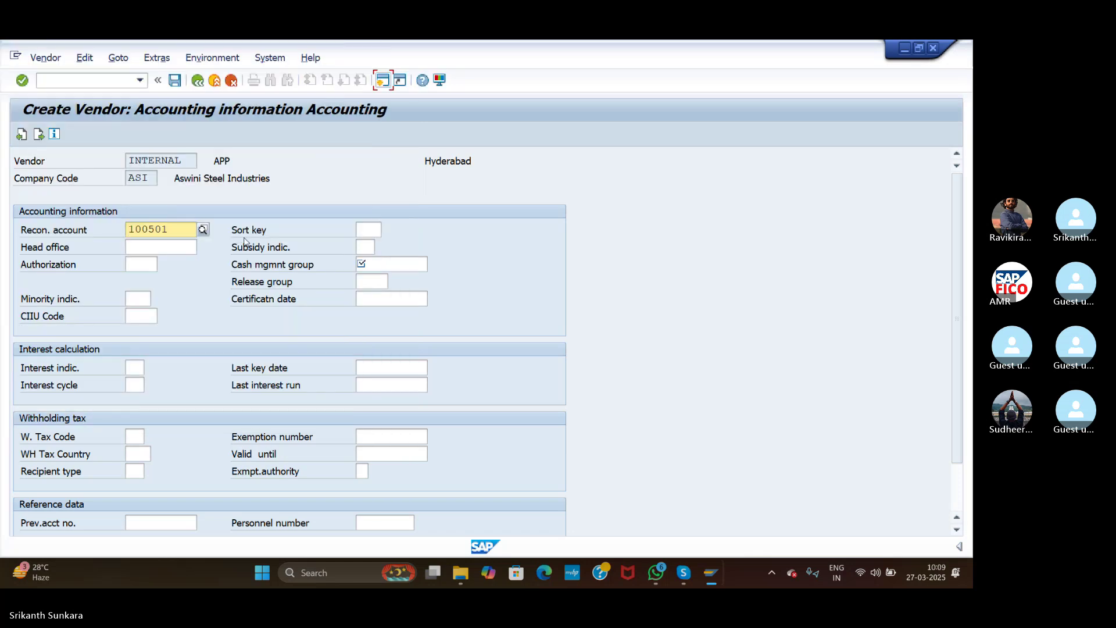
Step: Set sort key 012 and cash management group A4 (major vendors)
click(375, 230)
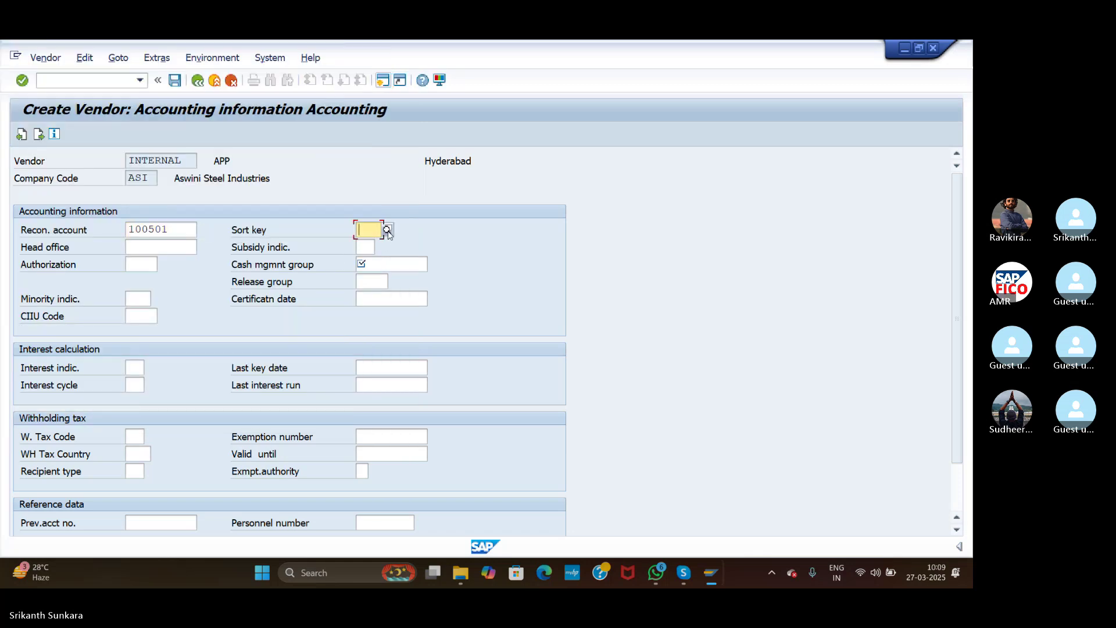
click(388, 232)
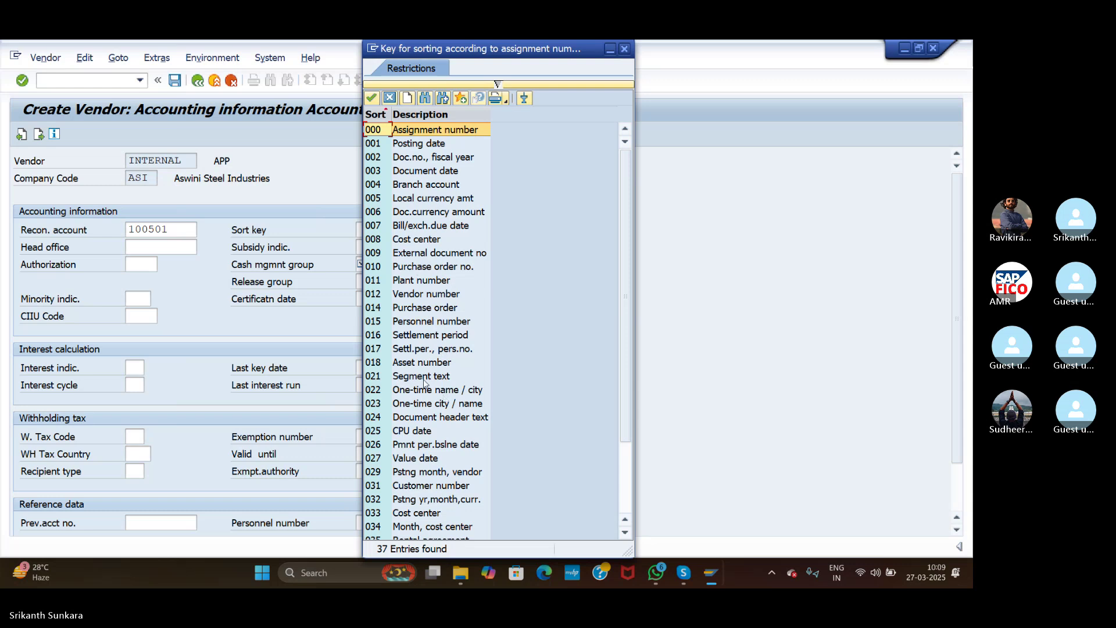
double_click(404, 293)
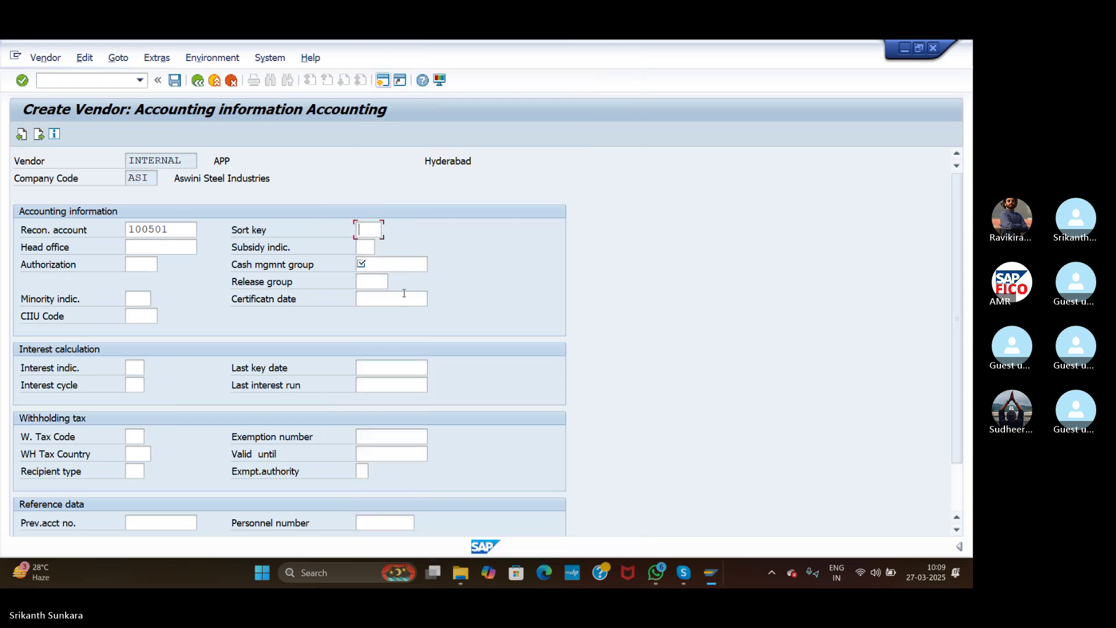
click(374, 269)
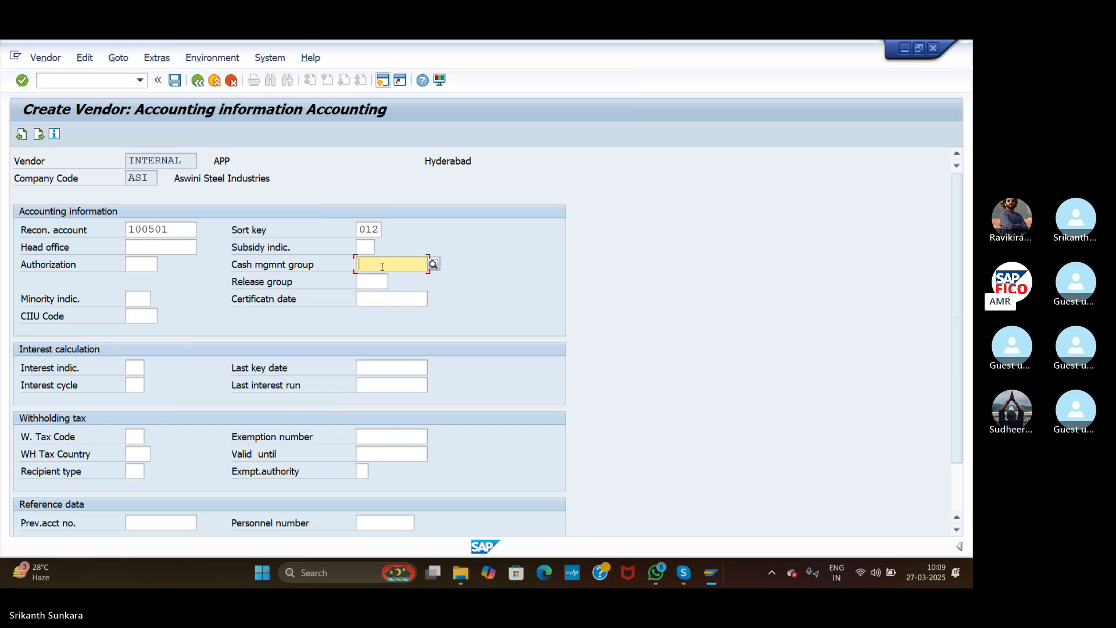
click(433, 264)
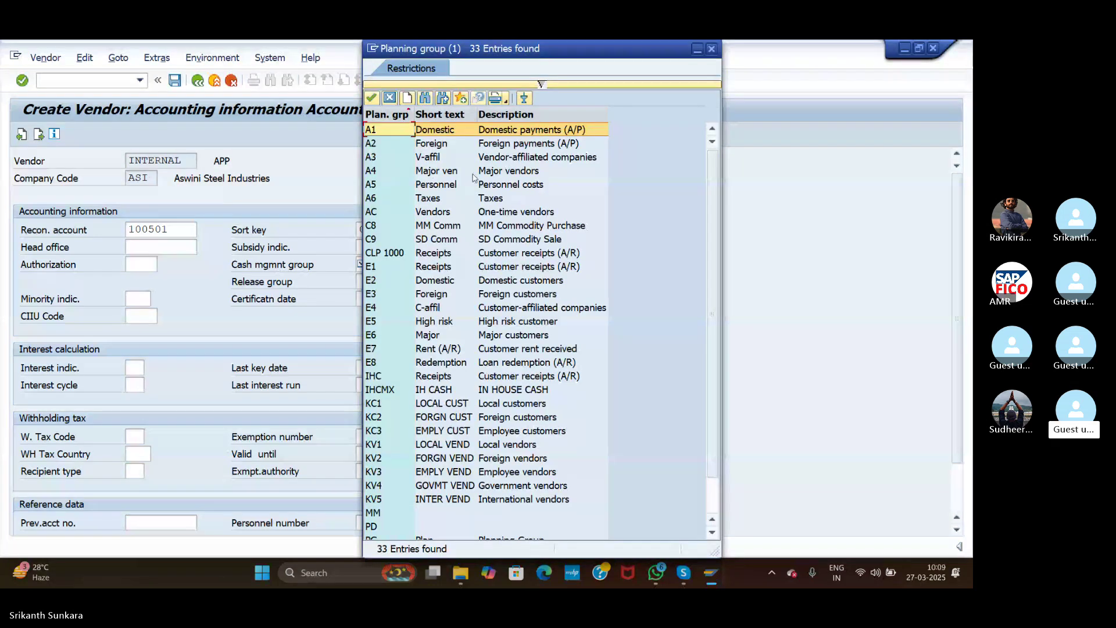
double_click(474, 177)
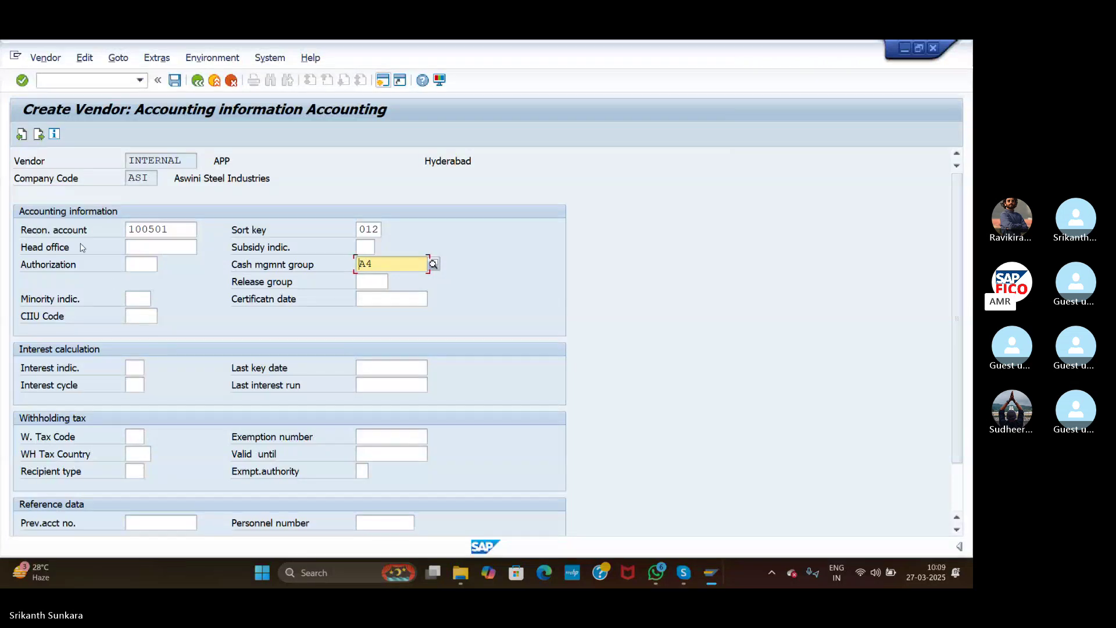
Step: Set payment terms 0001 and tolerance group ASVC in the vendor's payment transactions
click(39, 135)
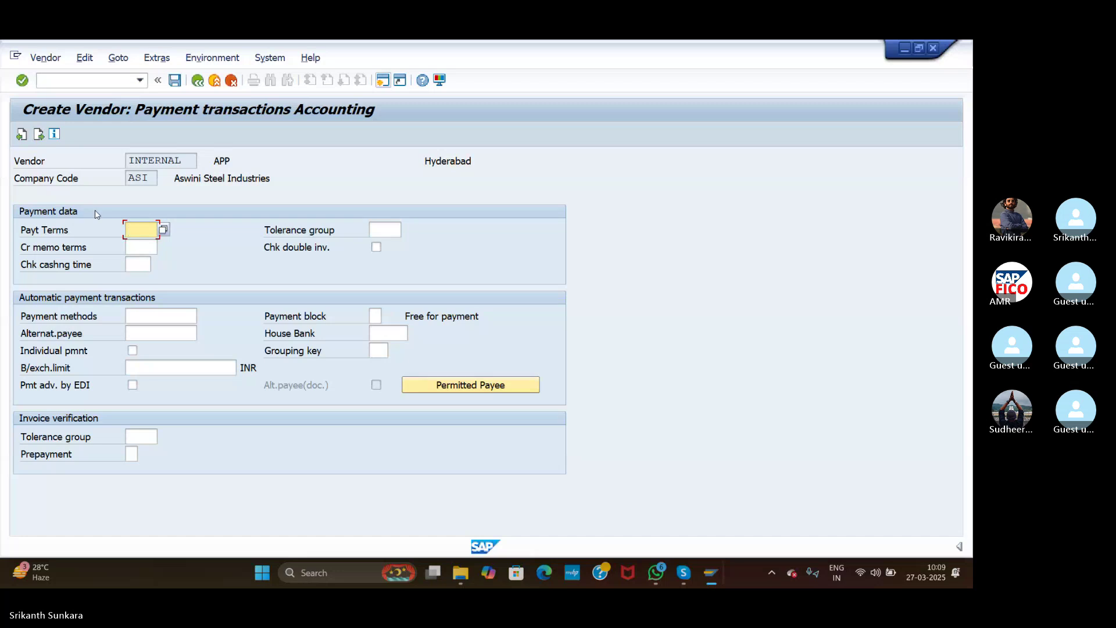
click(164, 230)
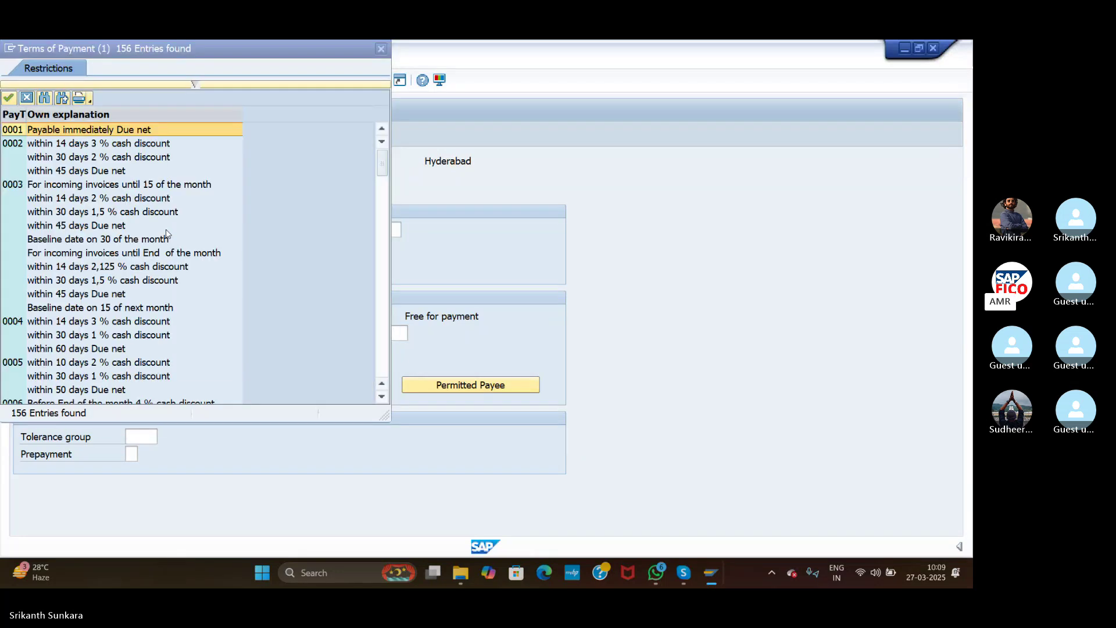
double_click(66, 135)
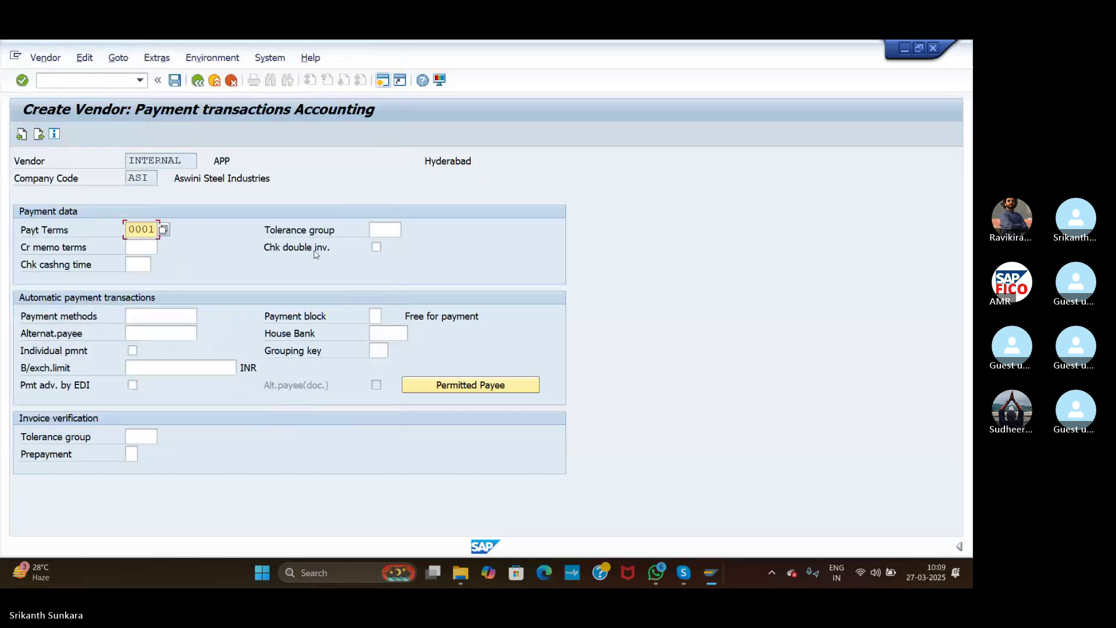
click(382, 230)
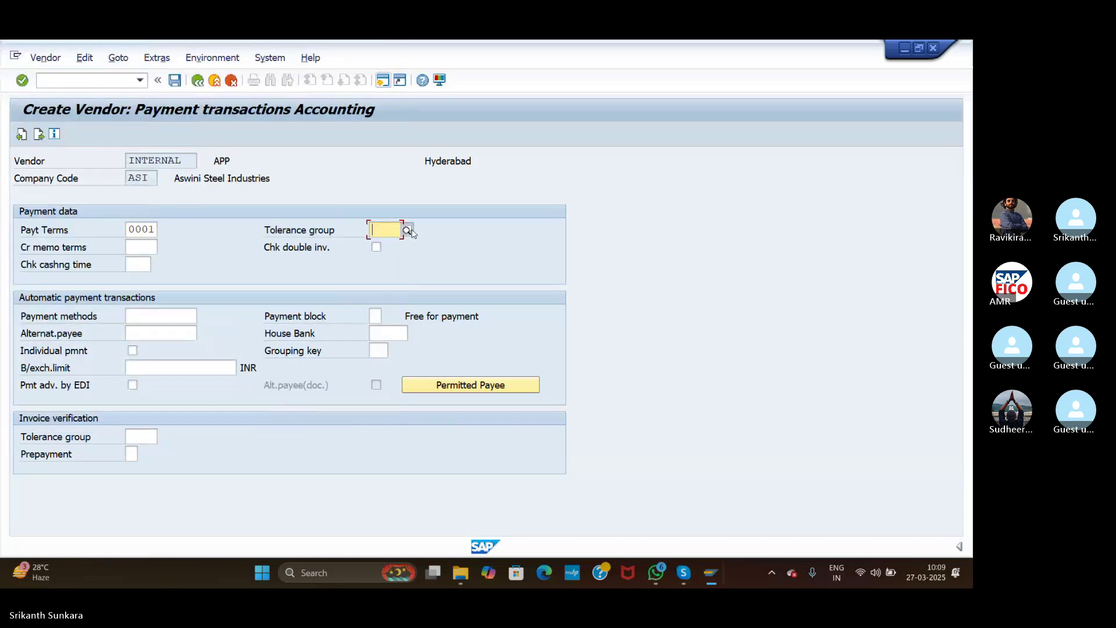
click(408, 230)
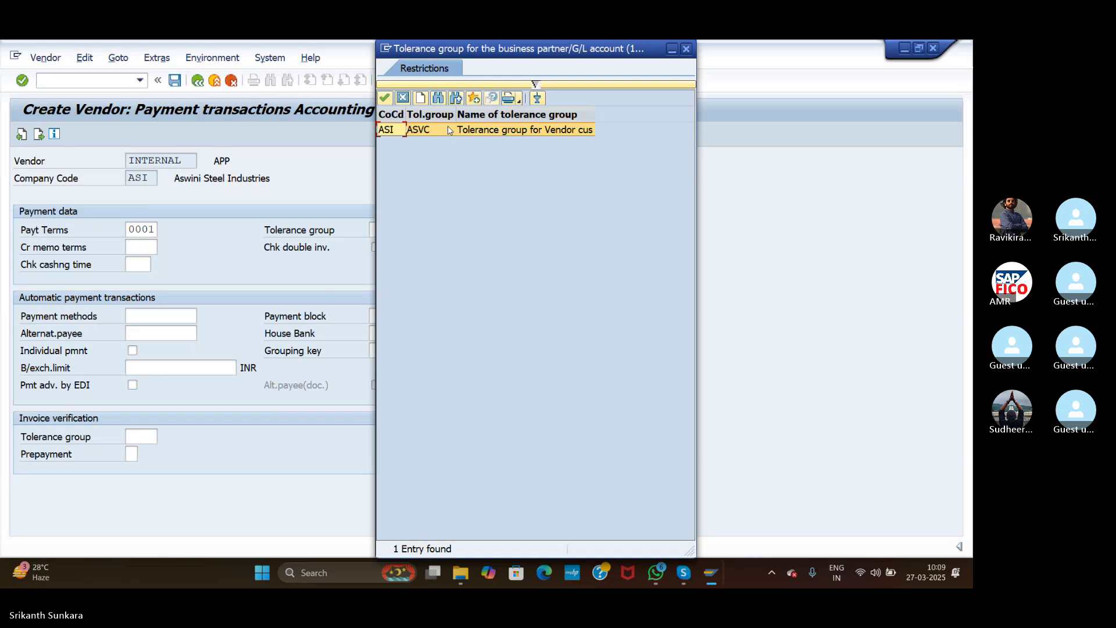
double_click(450, 130)
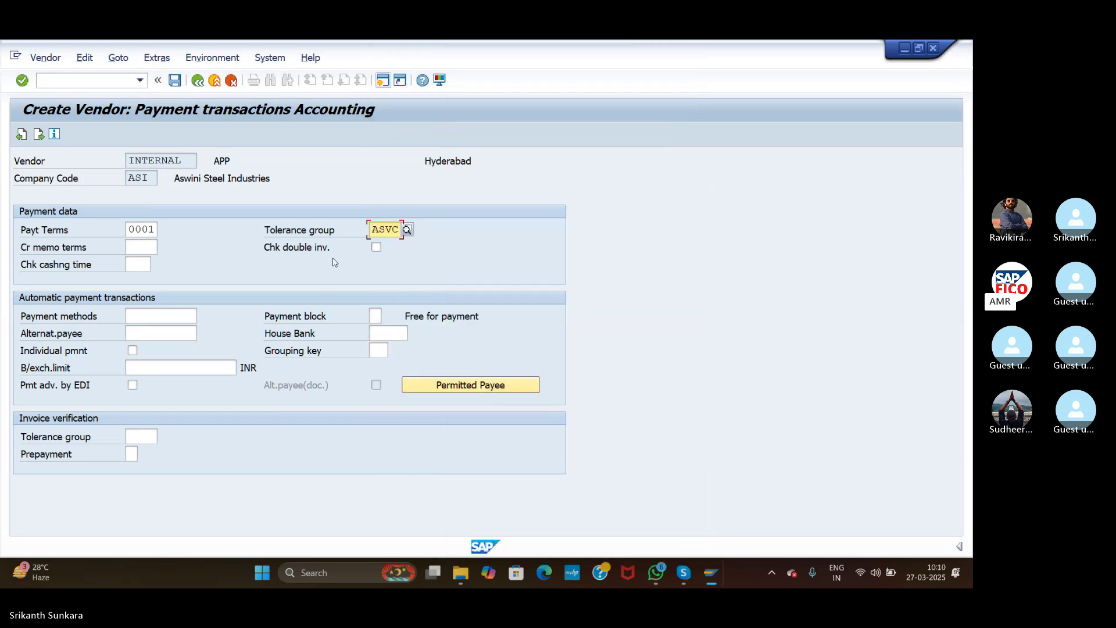
Step: Assign payment method C (Cheque) and house bank HDFC to the vendor
click(152, 323)
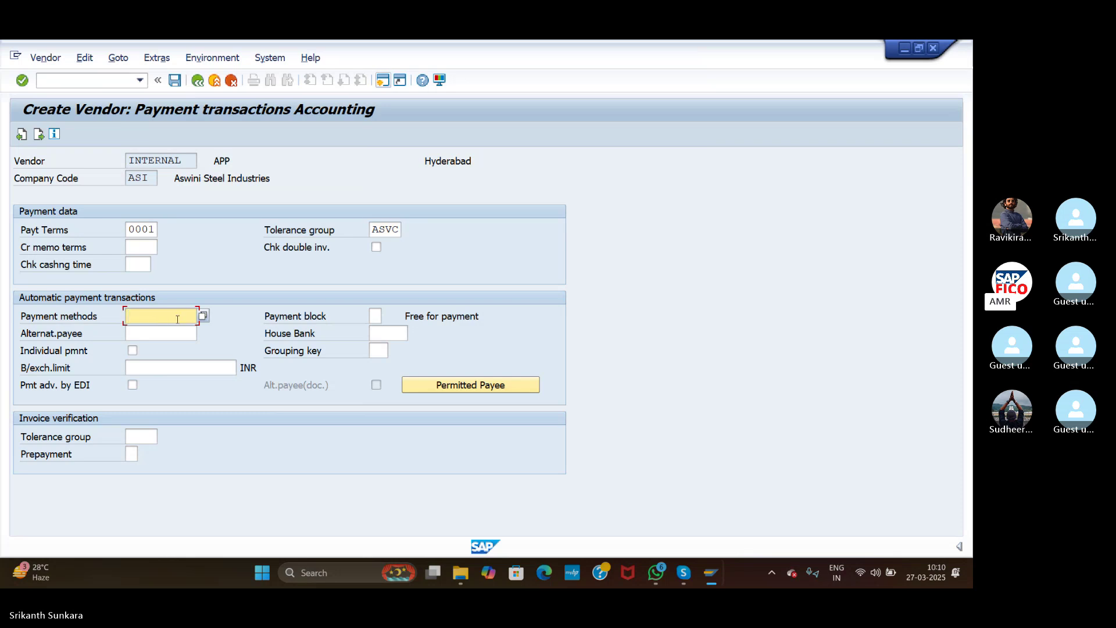
click(202, 317)
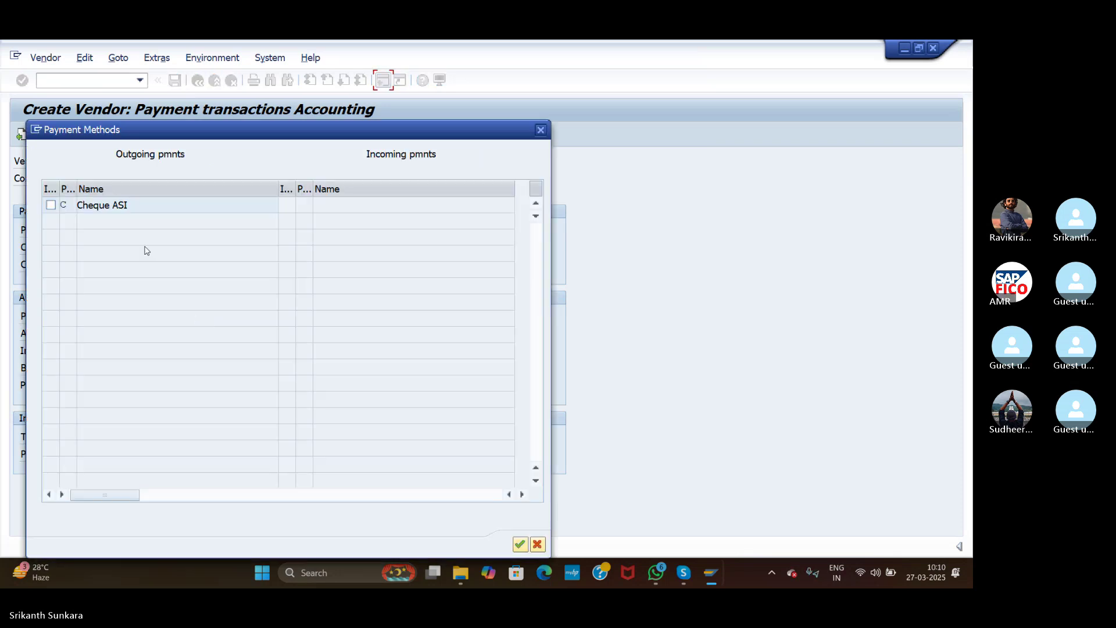
click(52, 205)
click(519, 545)
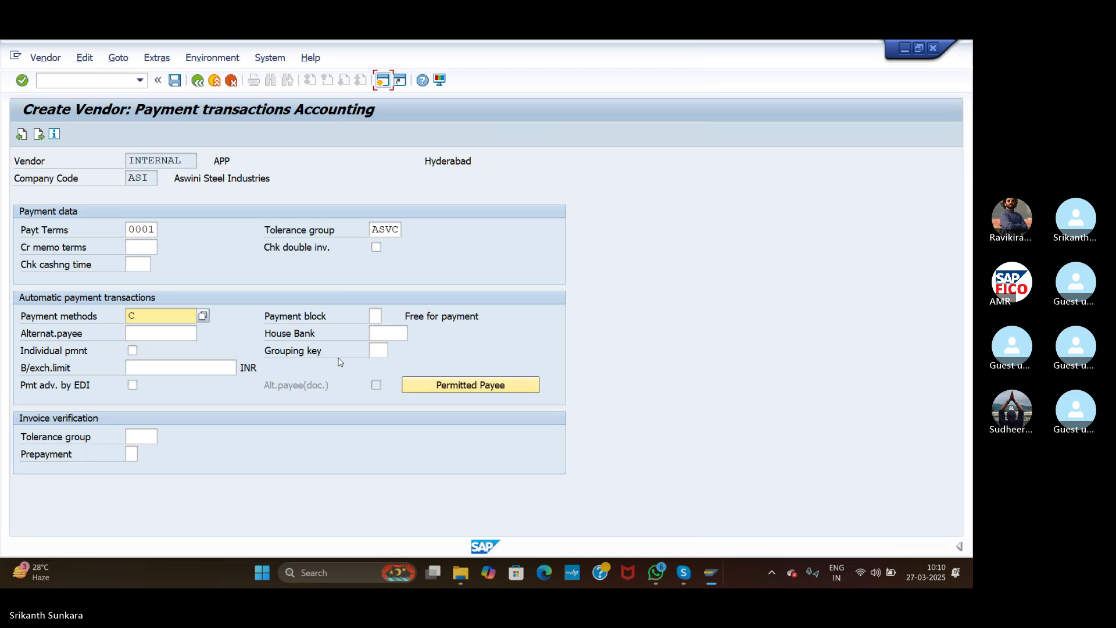
click(398, 333)
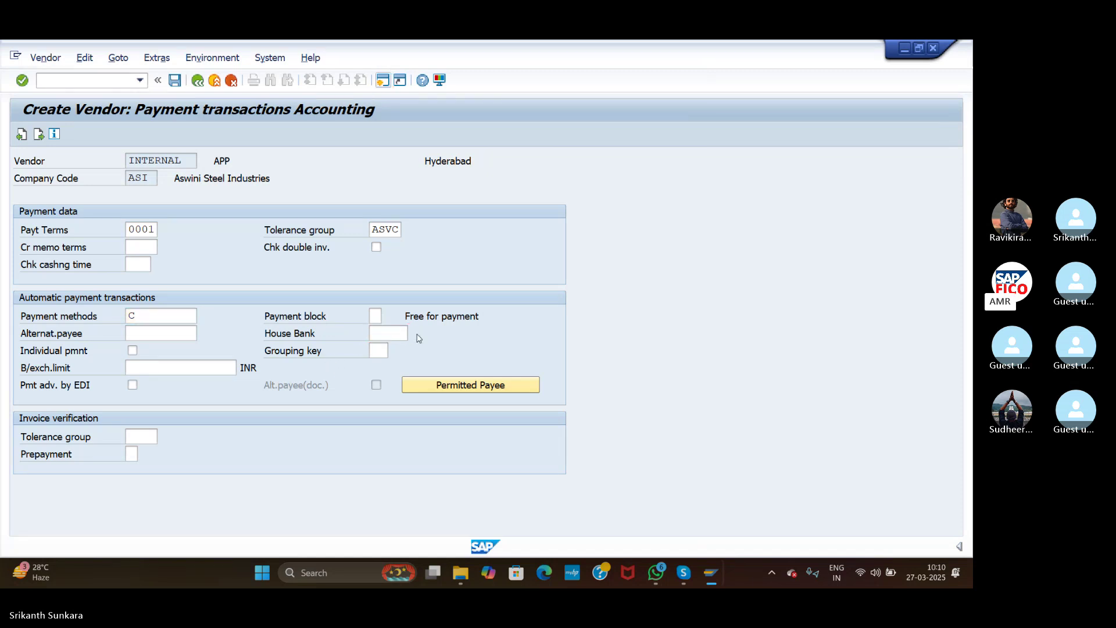
key(F4)
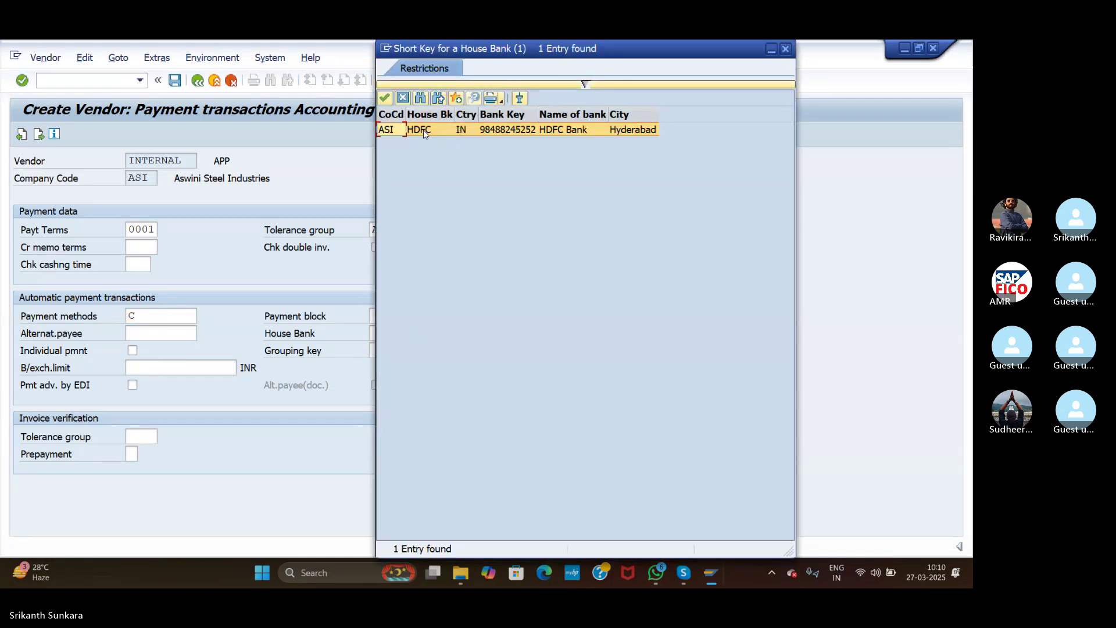
double_click(424, 129)
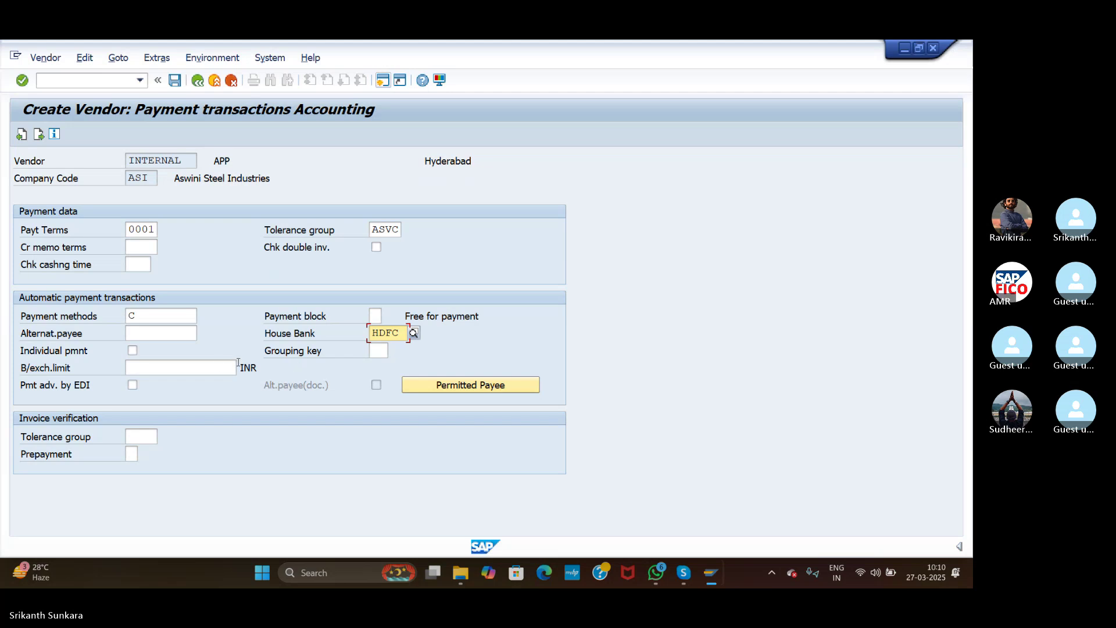
click(40, 137)
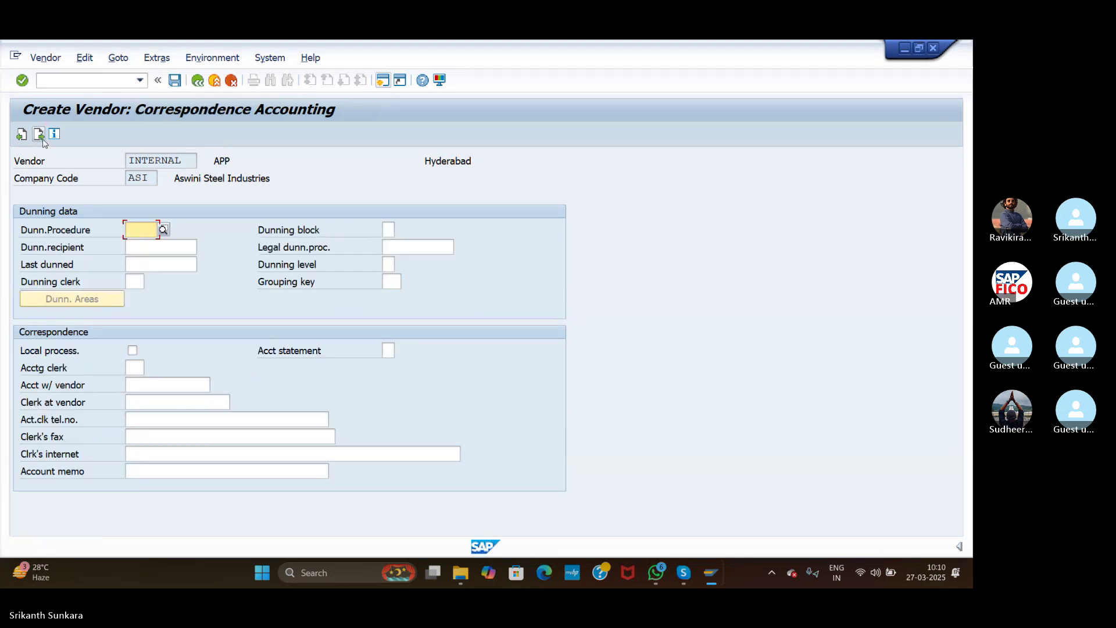
Step: Confirm and save the new vendor for company code ASI
click(22, 81)
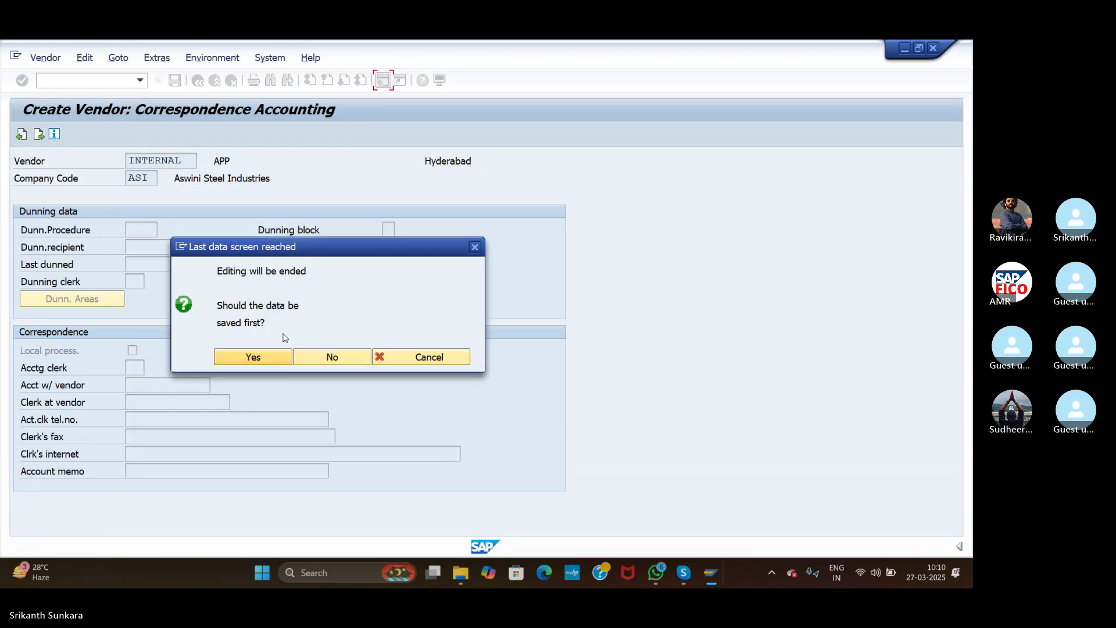
click(245, 362)
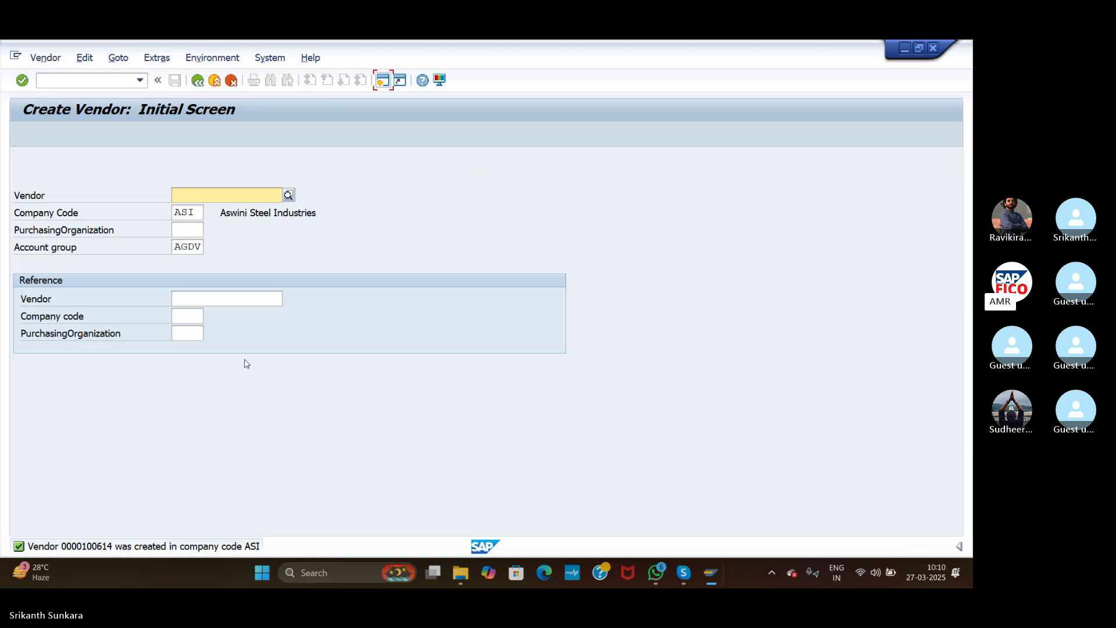
click(85, 82)
text(/n)
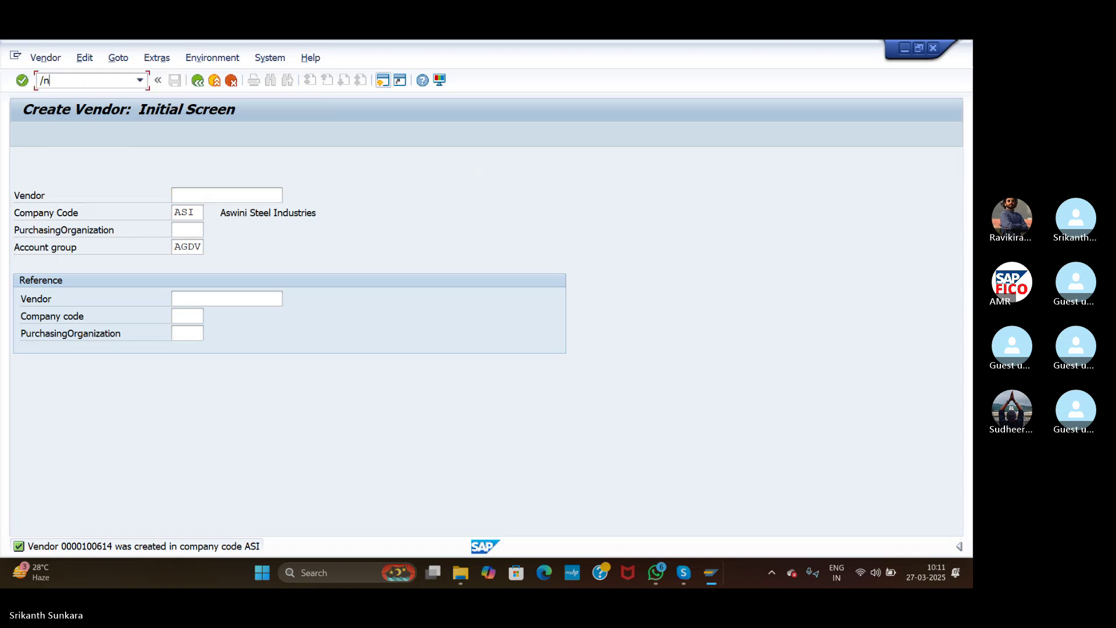
text(fs00)
Step: Open G/L account 200102 HDFC A/c in FS00 in change mode
key(Return)
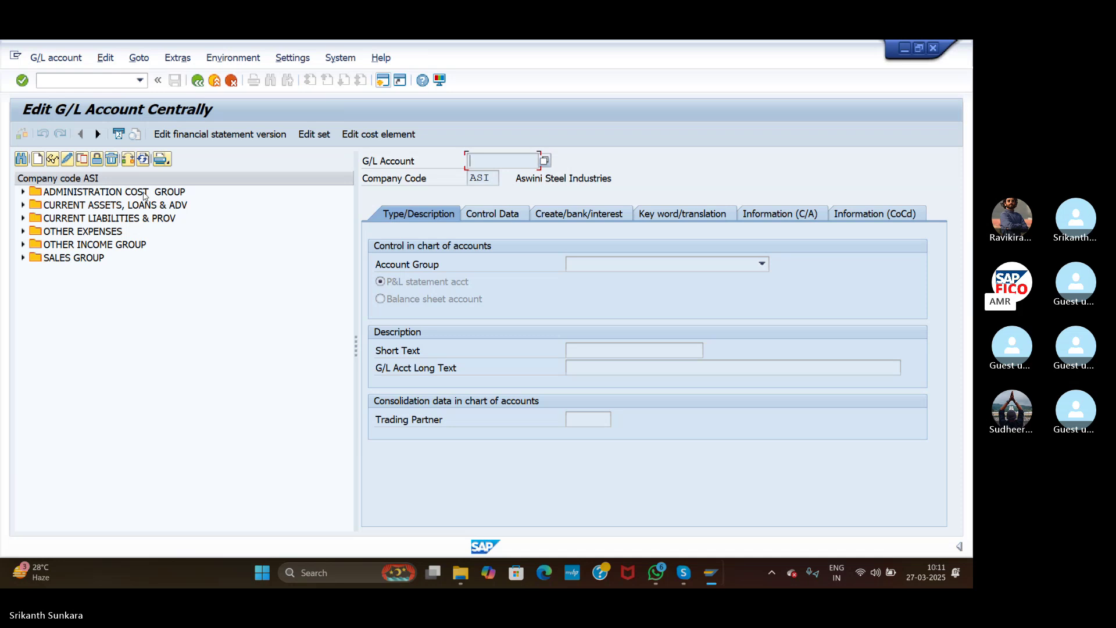
click(23, 205)
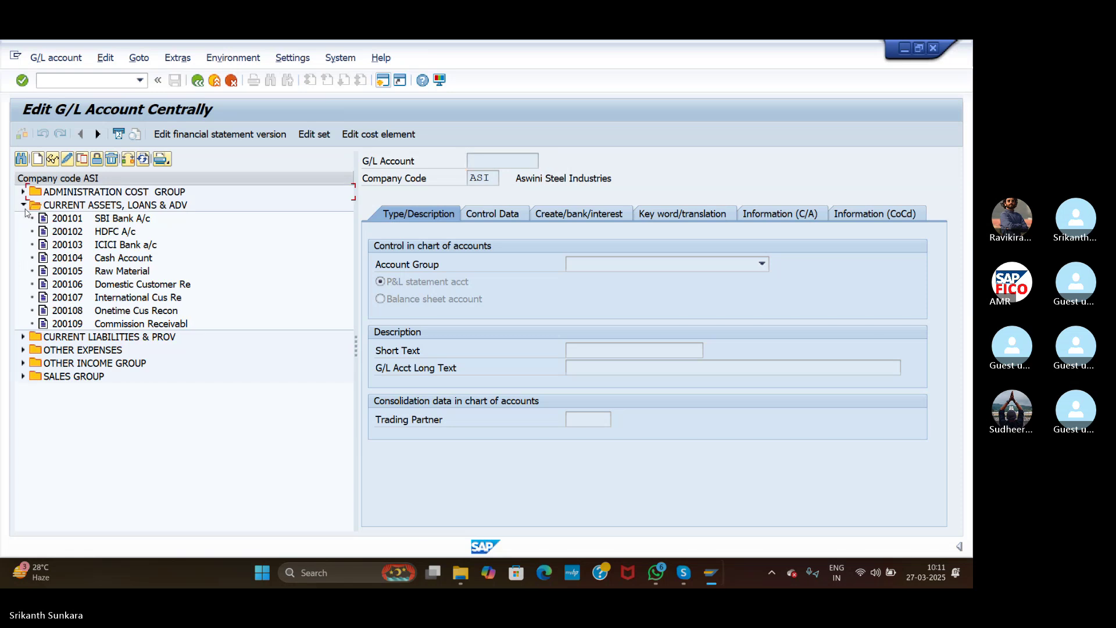
double_click(90, 231)
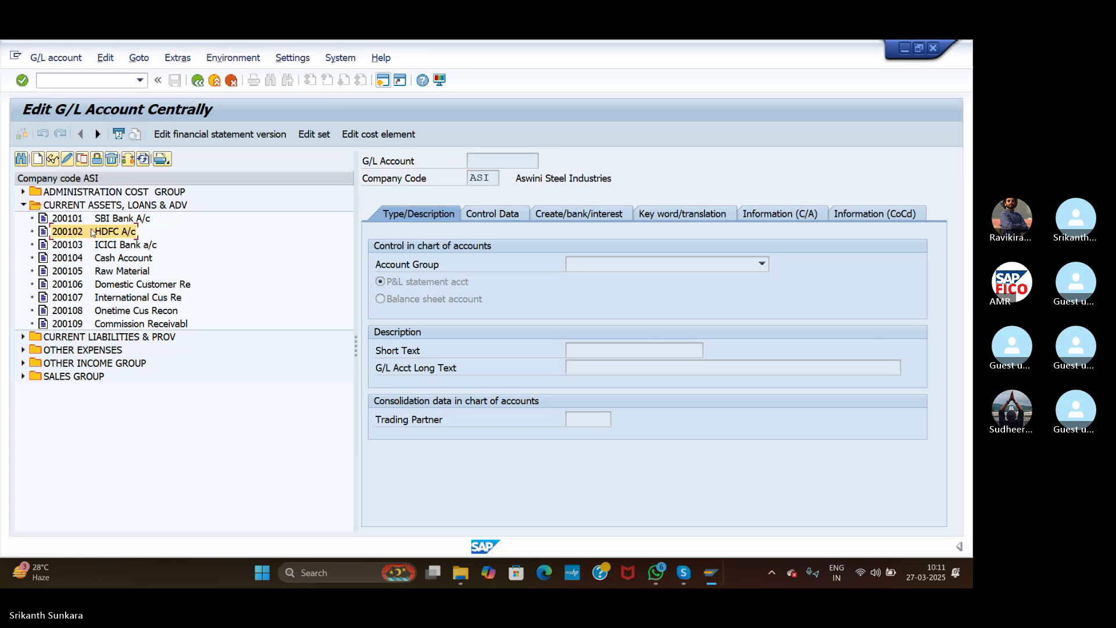
click(67, 159)
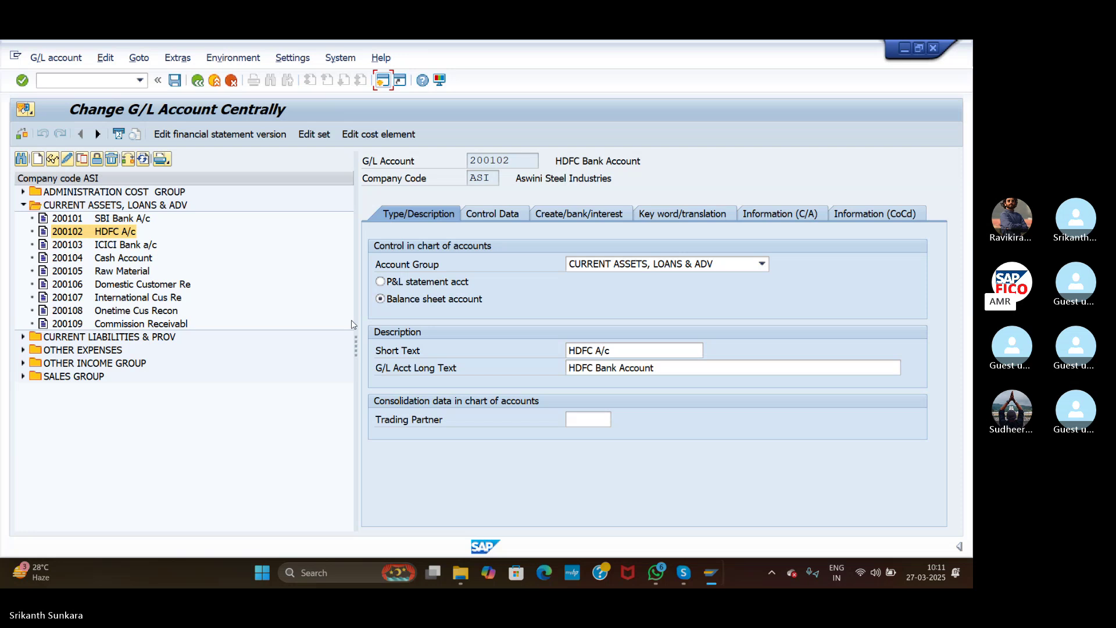
Step: Set house bank HDFC and account ID HDFC on the account and save it
click(547, 215)
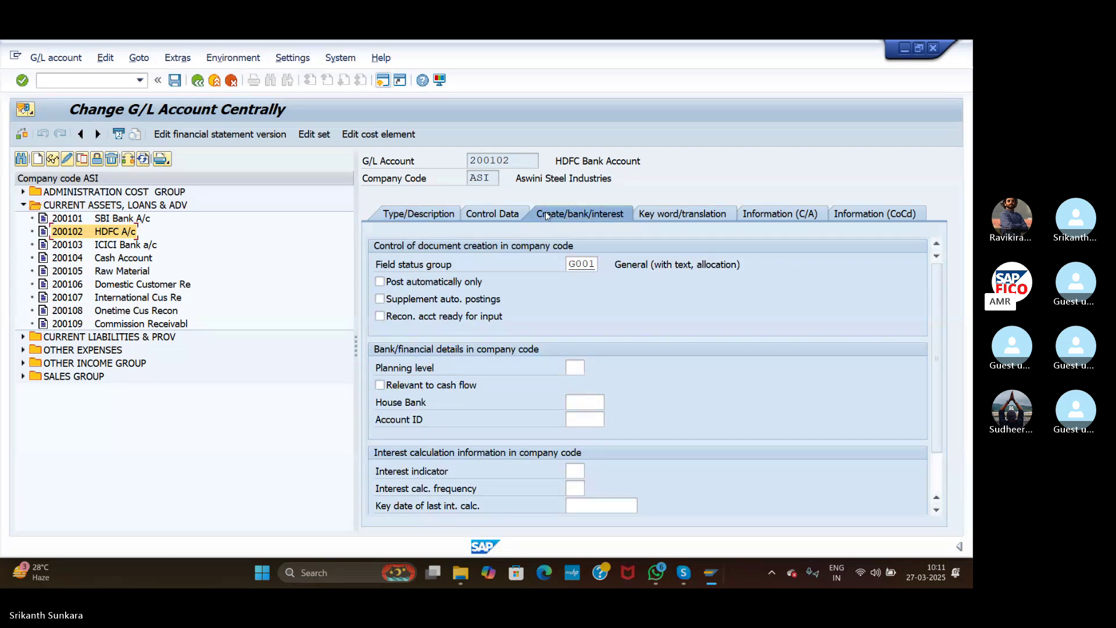
click(583, 403)
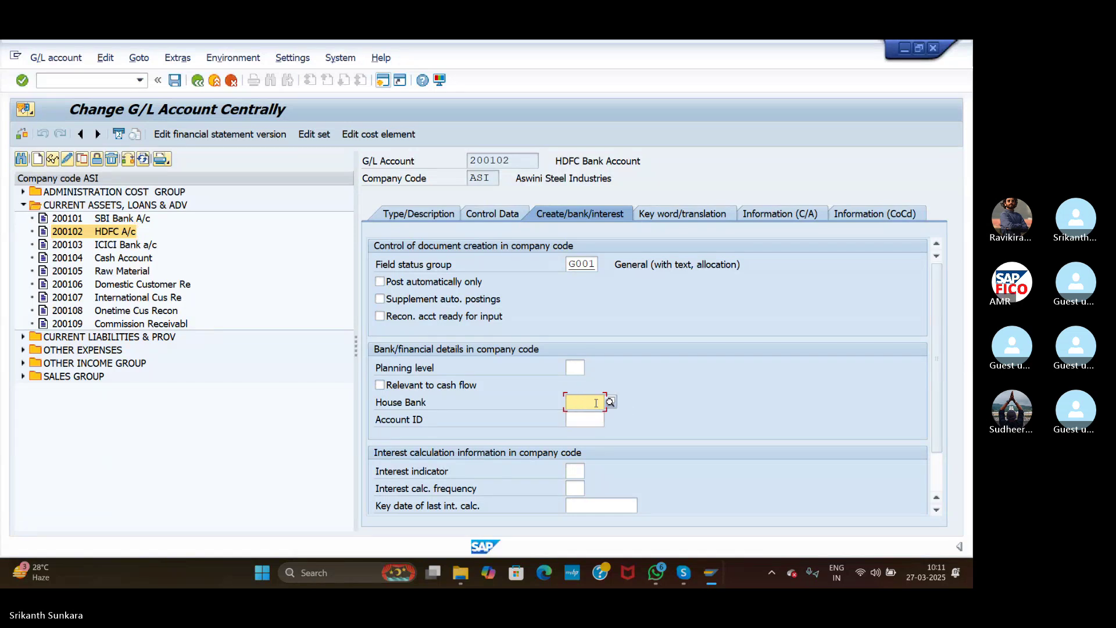
click(611, 401)
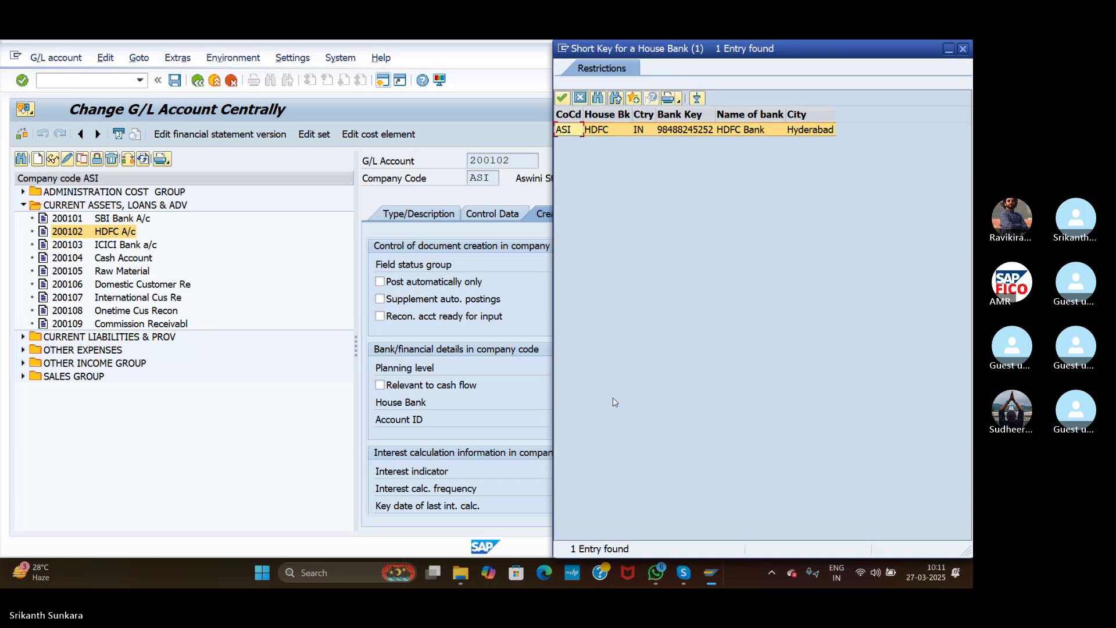
double_click(598, 129)
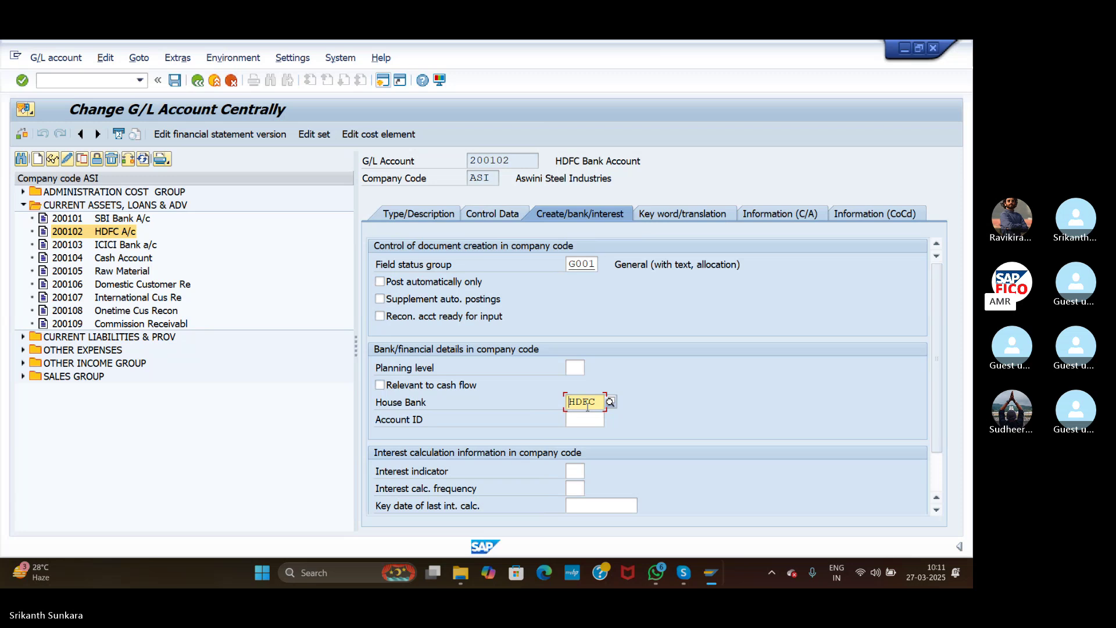
click(589, 422)
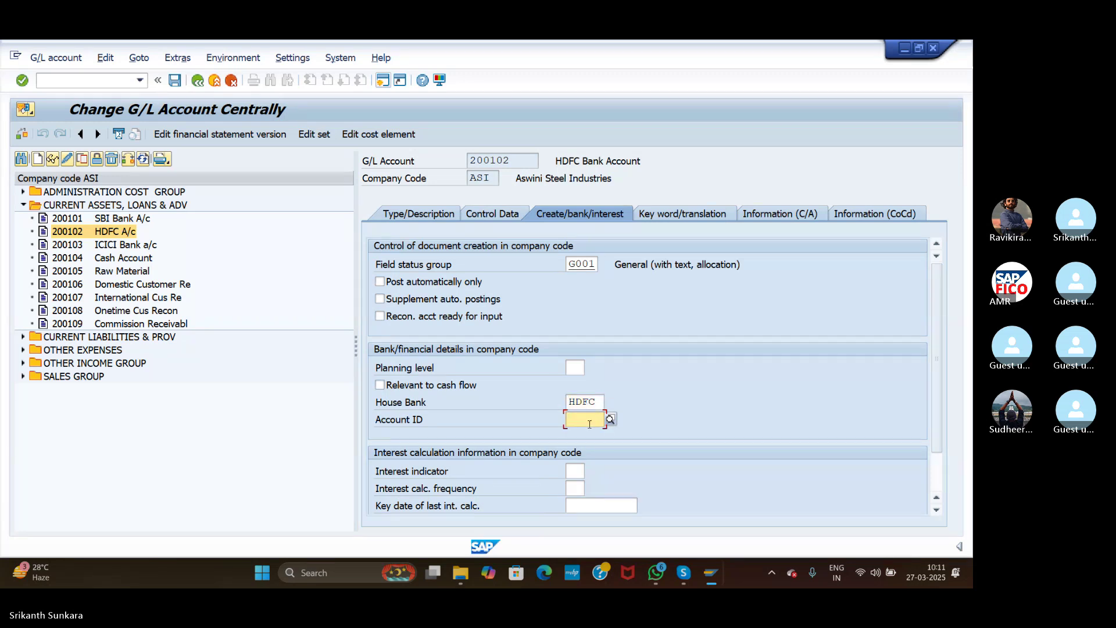
click(609, 420)
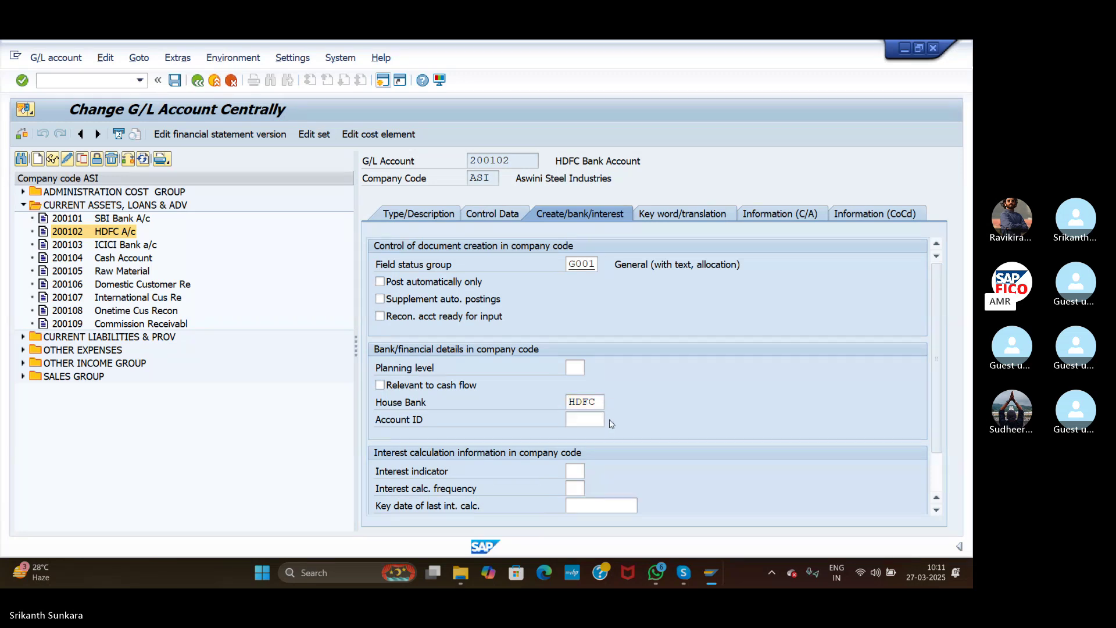
double_click(584, 130)
click(178, 85)
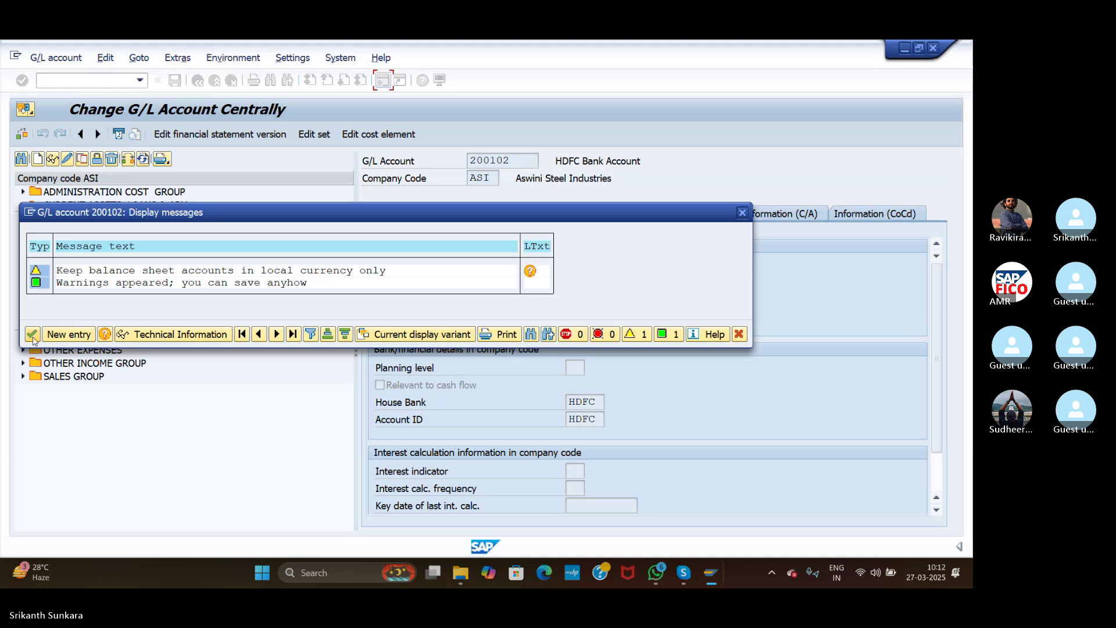
click(33, 336)
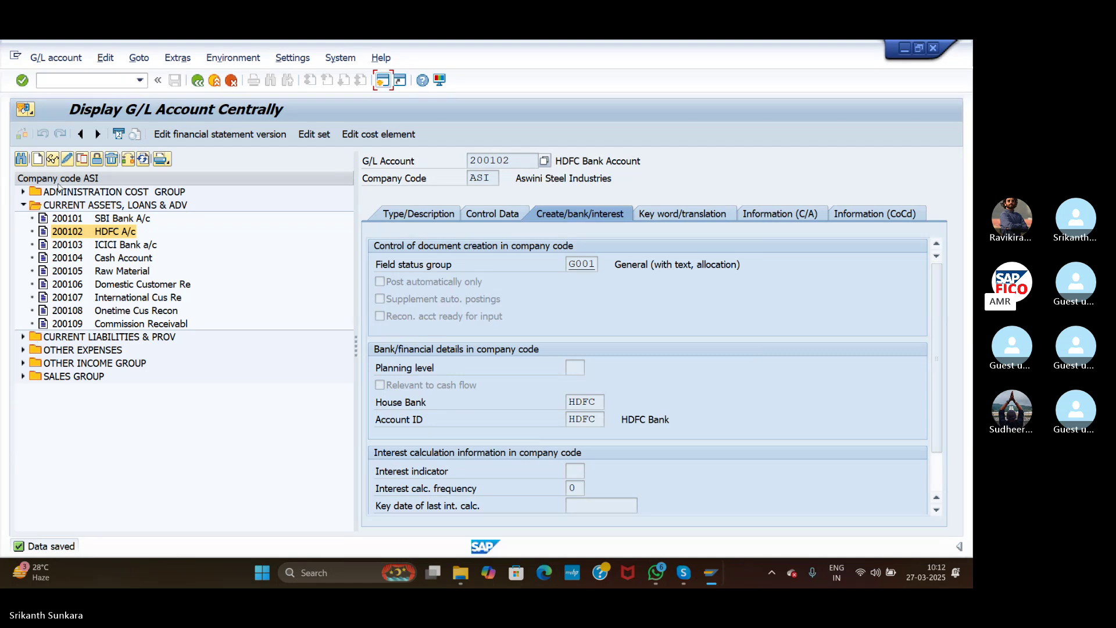
Step: In FB60, enter vendor 100614 (APP) and invoice date 27.03.2025
click(76, 79)
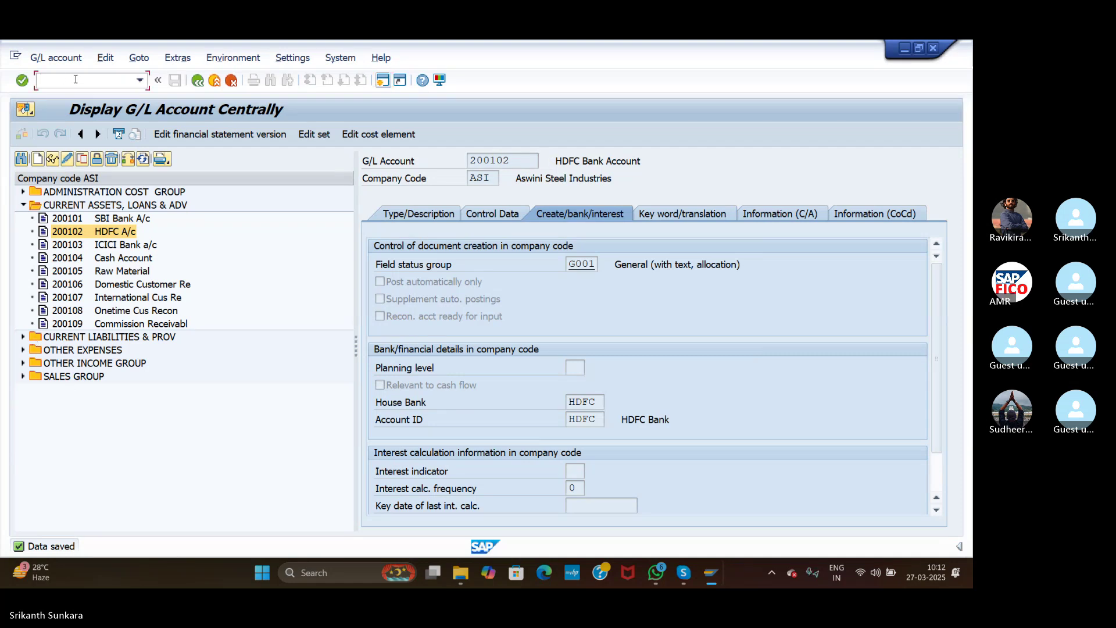
text(/NFB60)
key(Return)
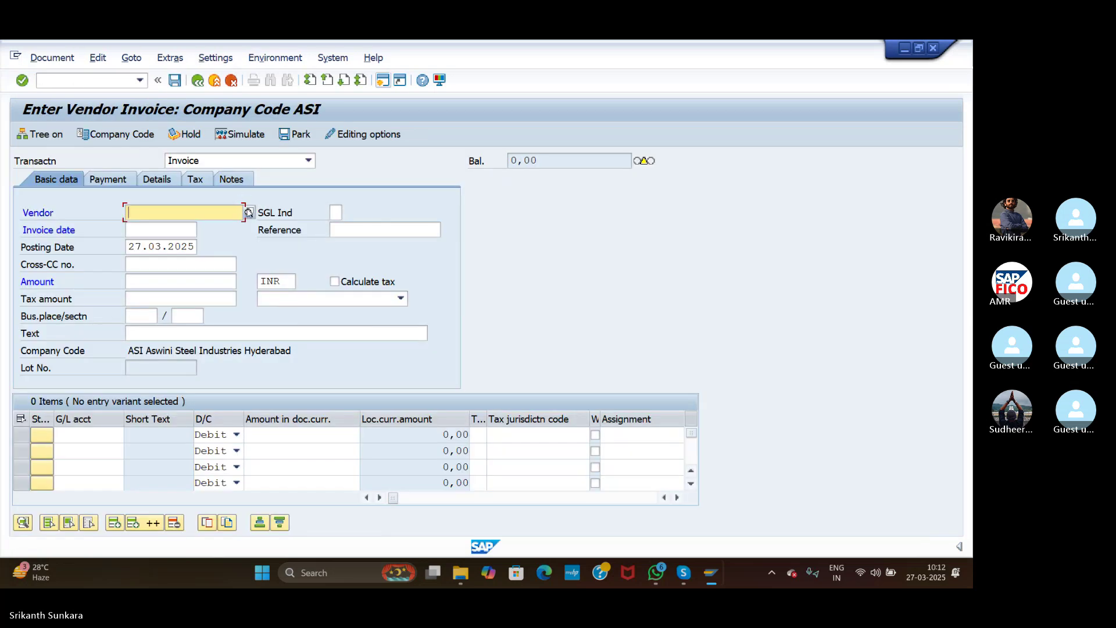
click(248, 213)
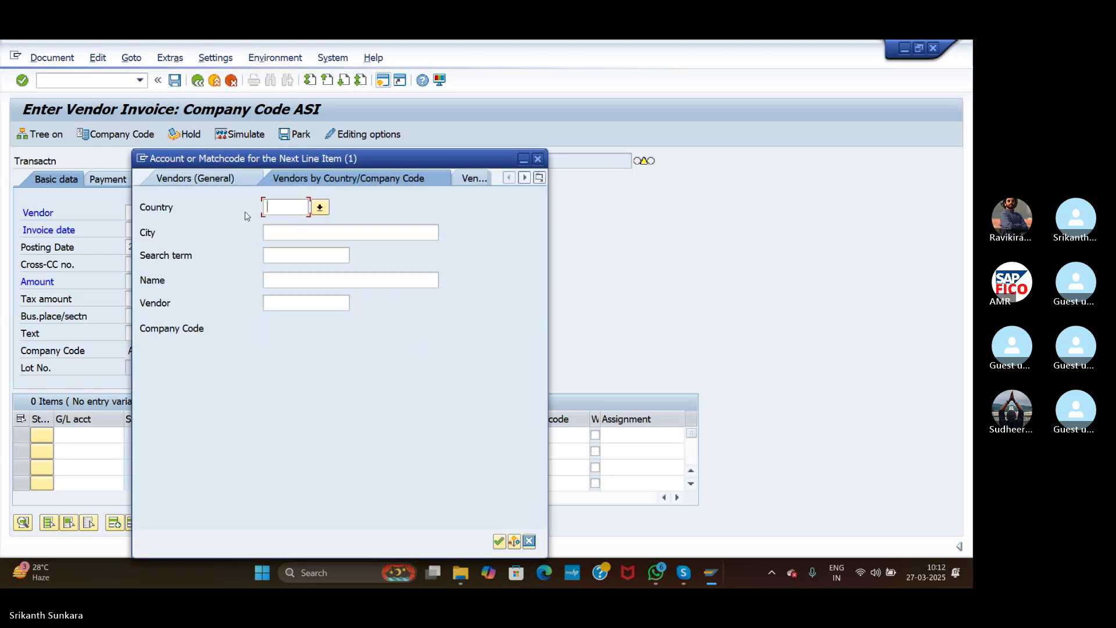
click(499, 542)
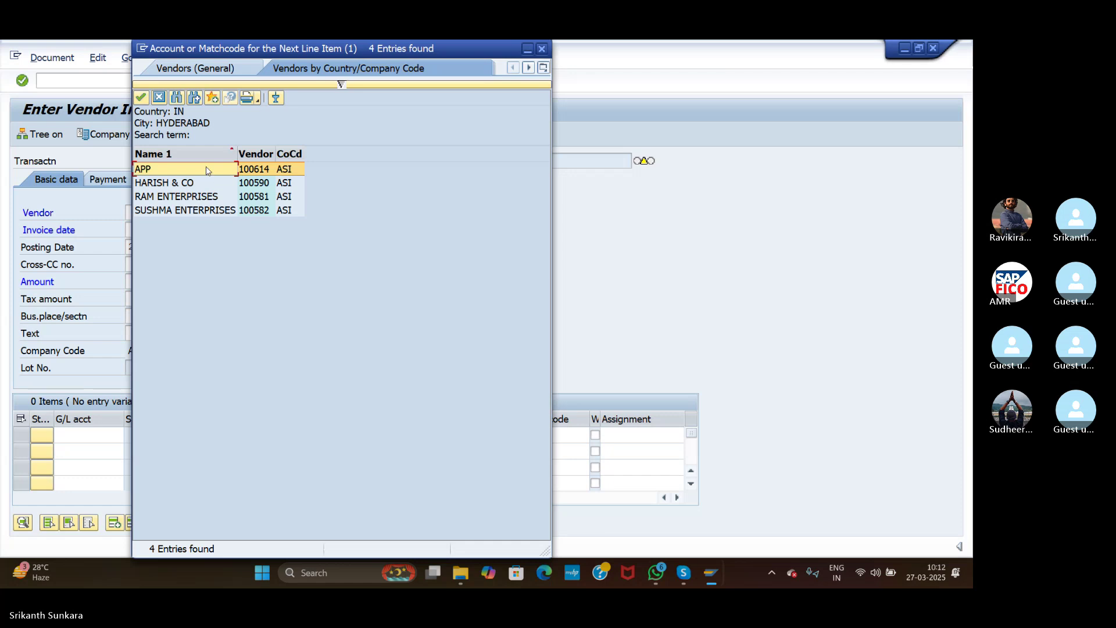
double_click(209, 169)
click(170, 229)
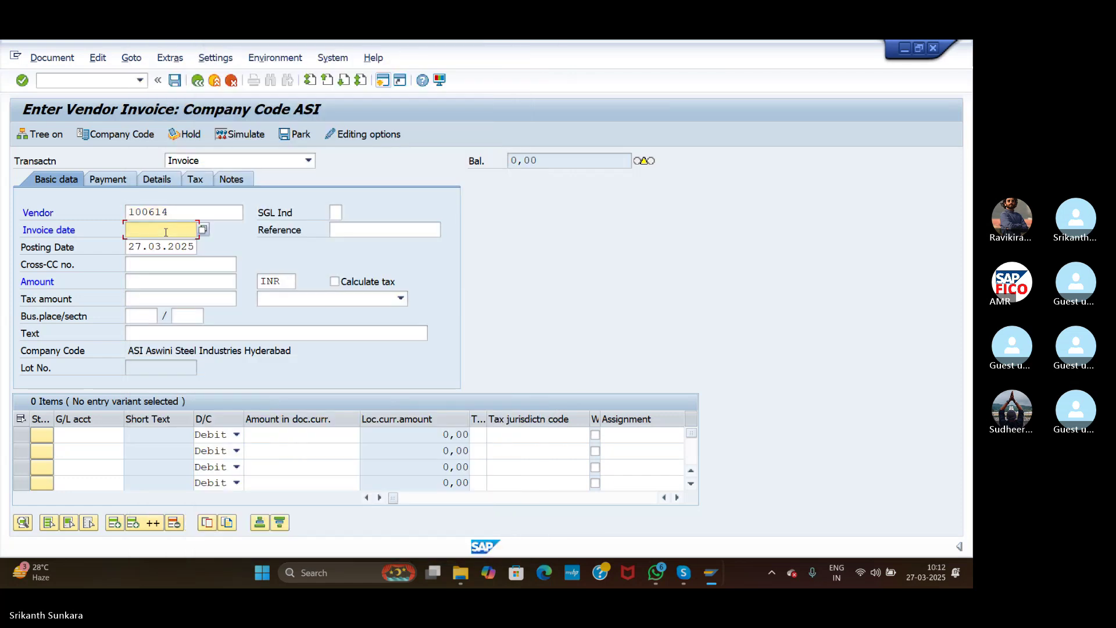
text(27.03.2025)
Step: Enter invoice amount 100000 with text 'Raw Material Purchased'
click(163, 283)
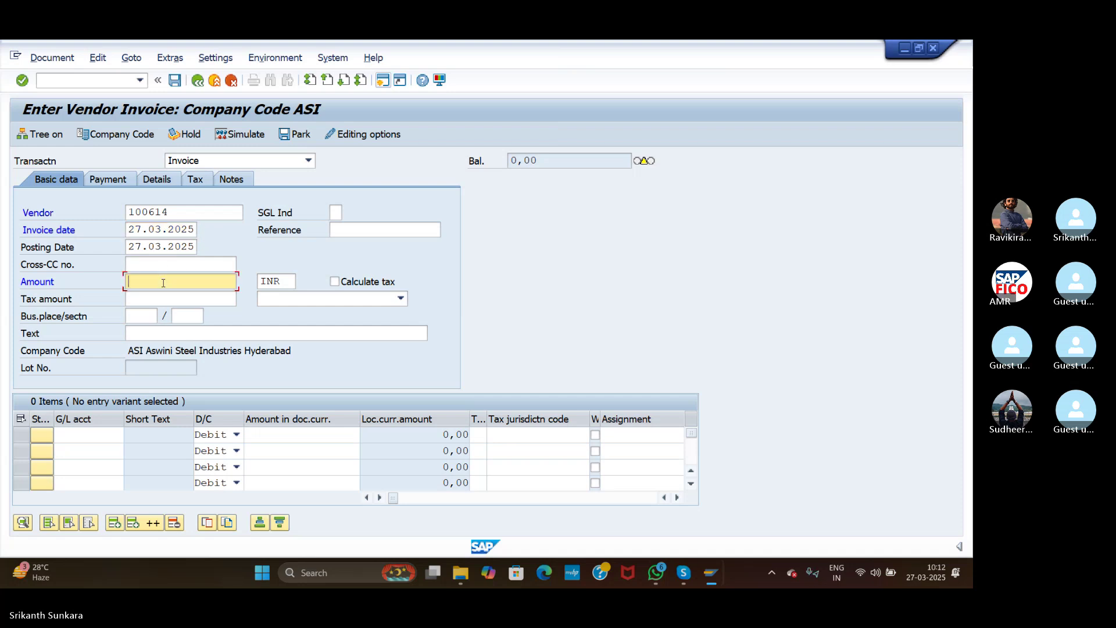
text(100000)
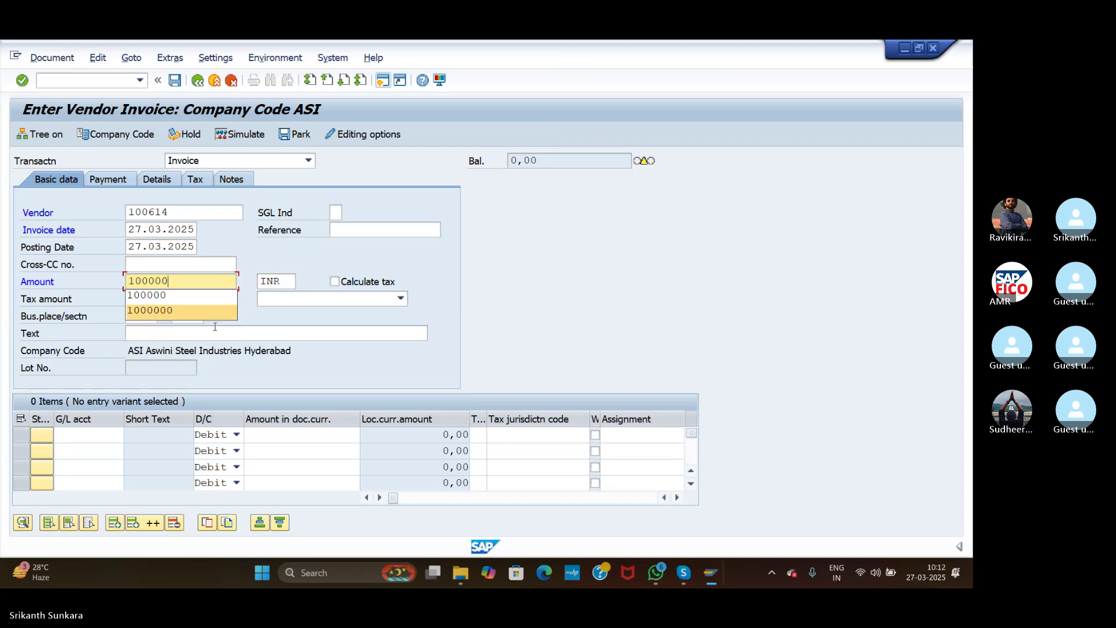
click(219, 332)
text(RA)
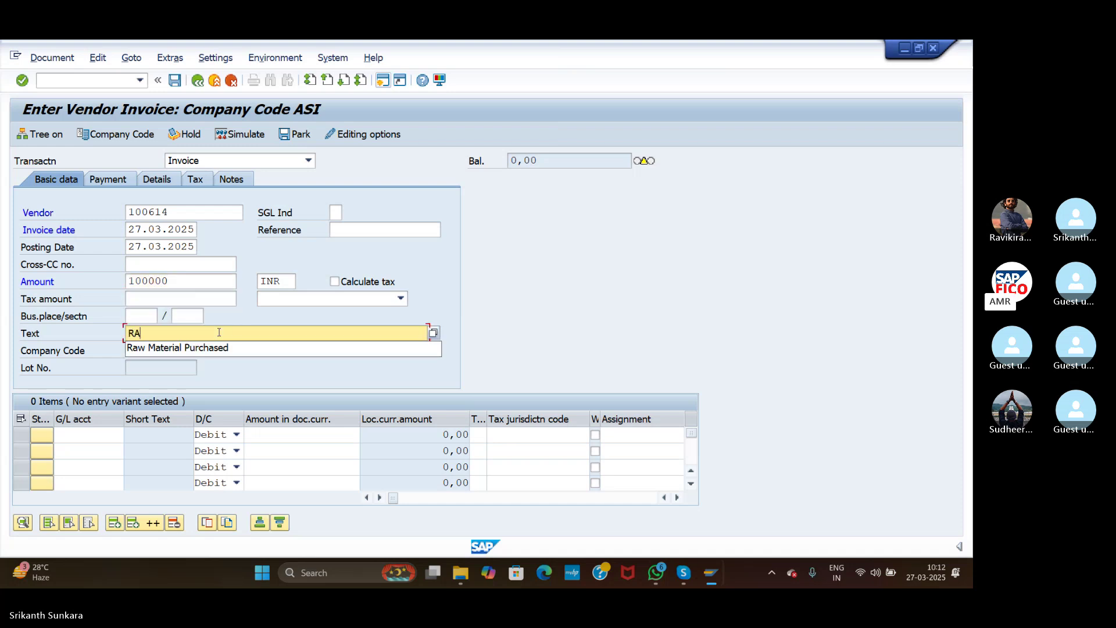
click(219, 350)
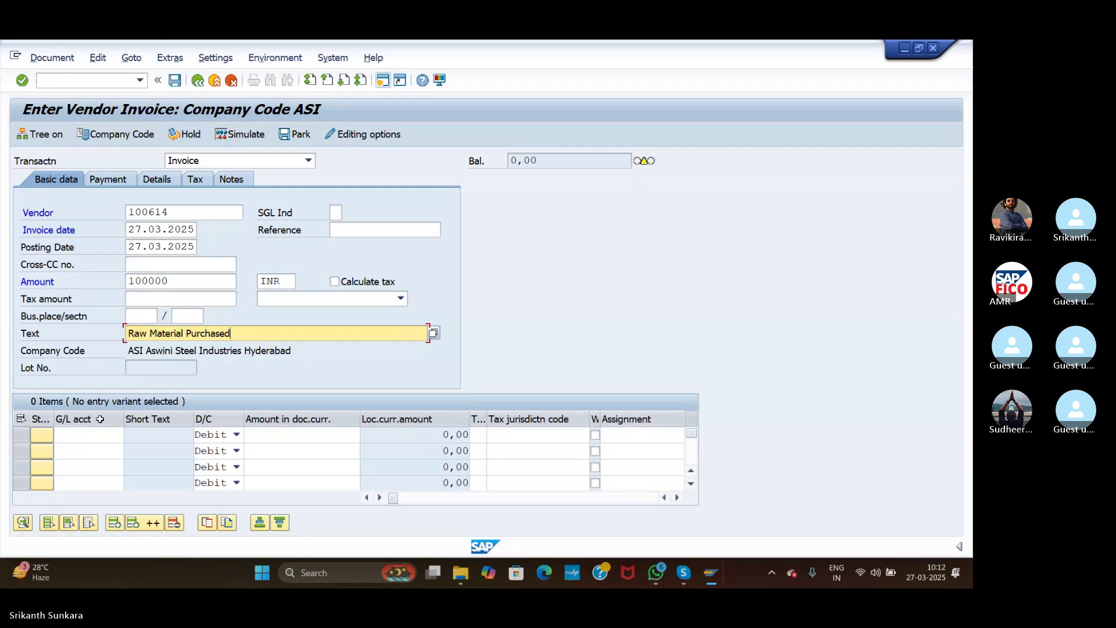
Step: Debit G/L account 200105 Raw Material with 100000 on the first line item
click(120, 436)
click(130, 435)
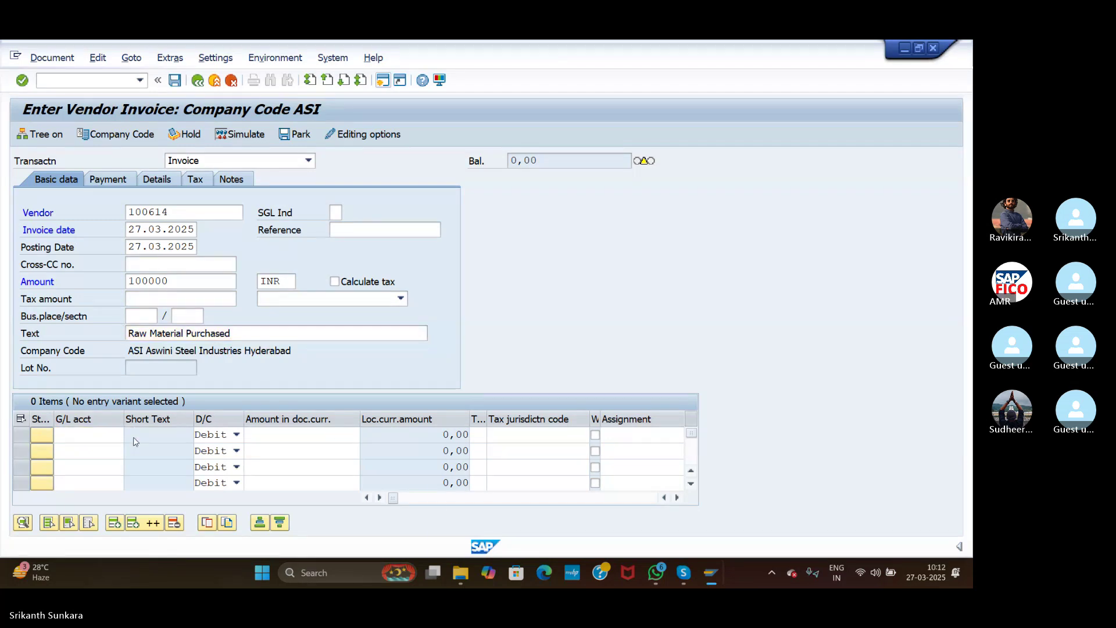
click(387, 542)
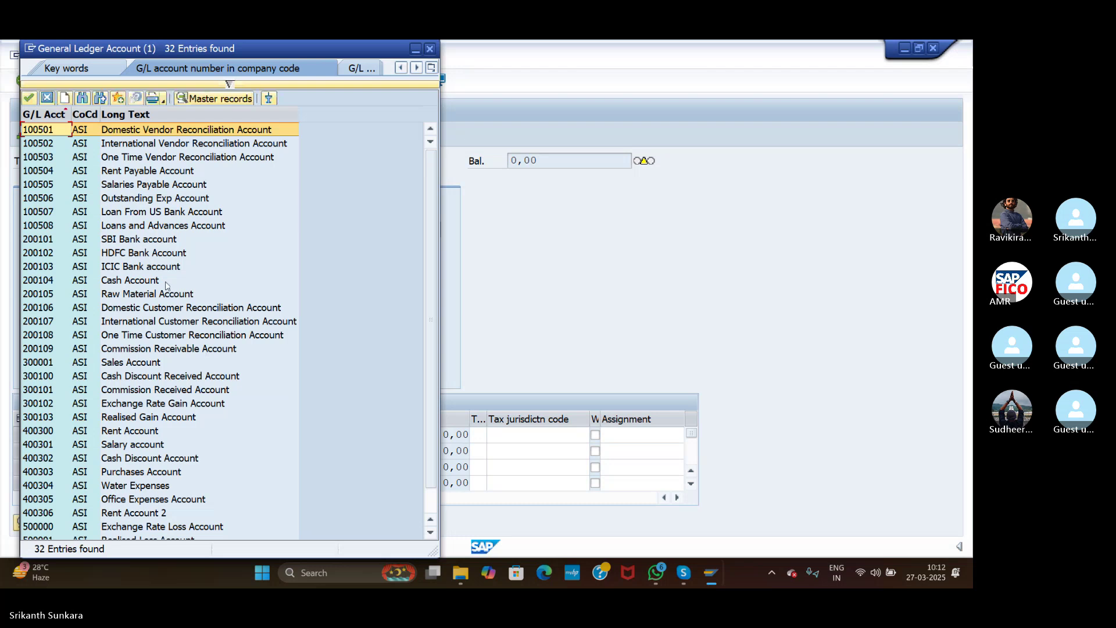
click(147, 298)
double_click(146, 297)
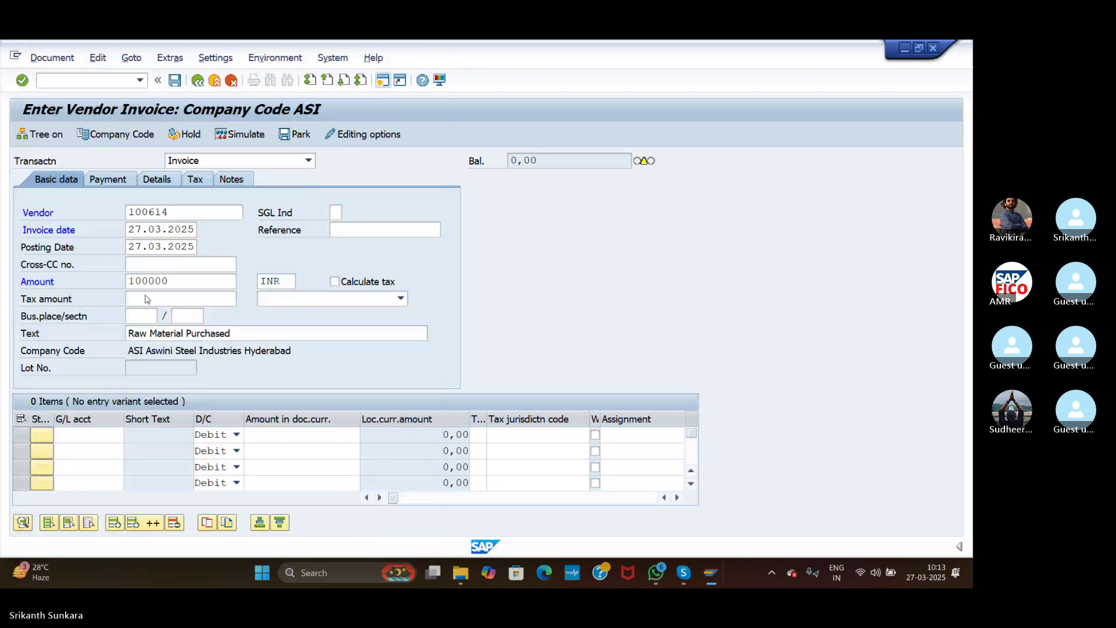
click(272, 437)
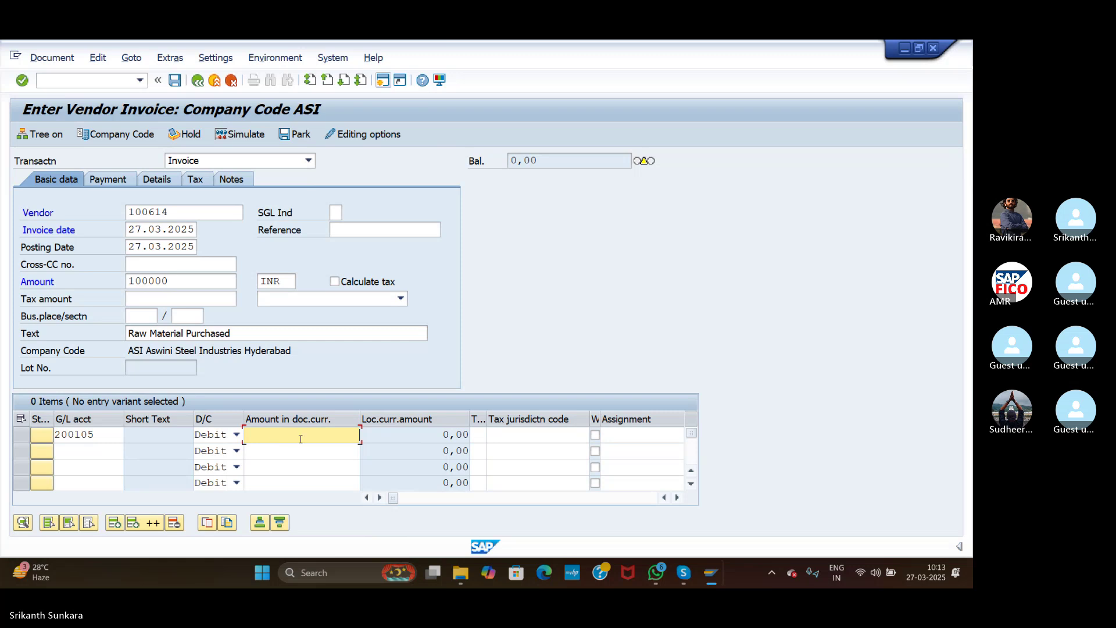
text(100000)
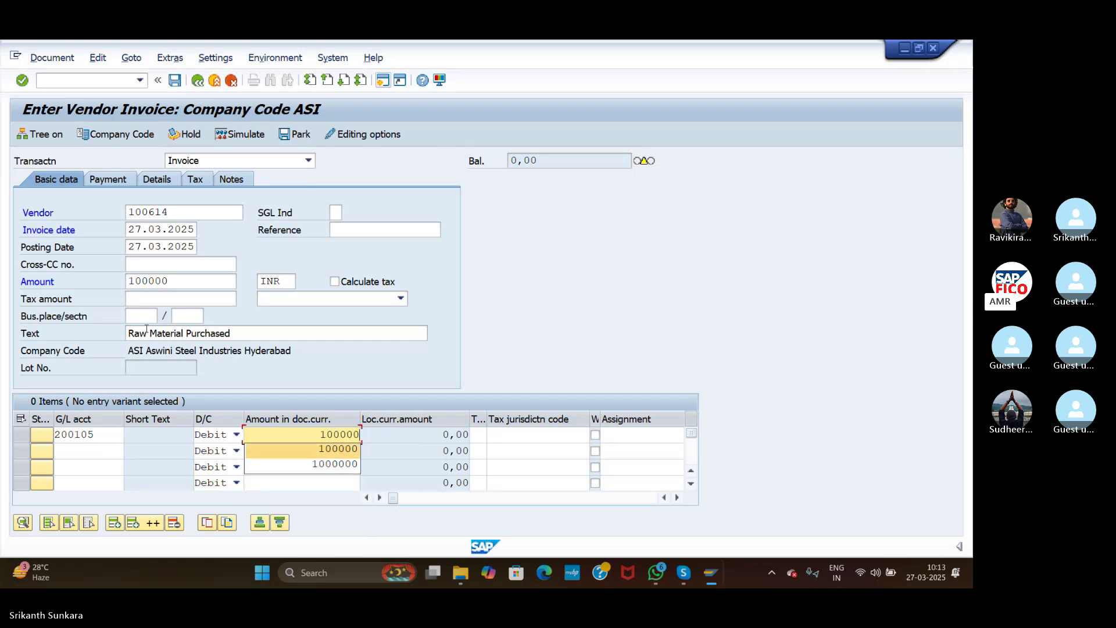
click(24, 82)
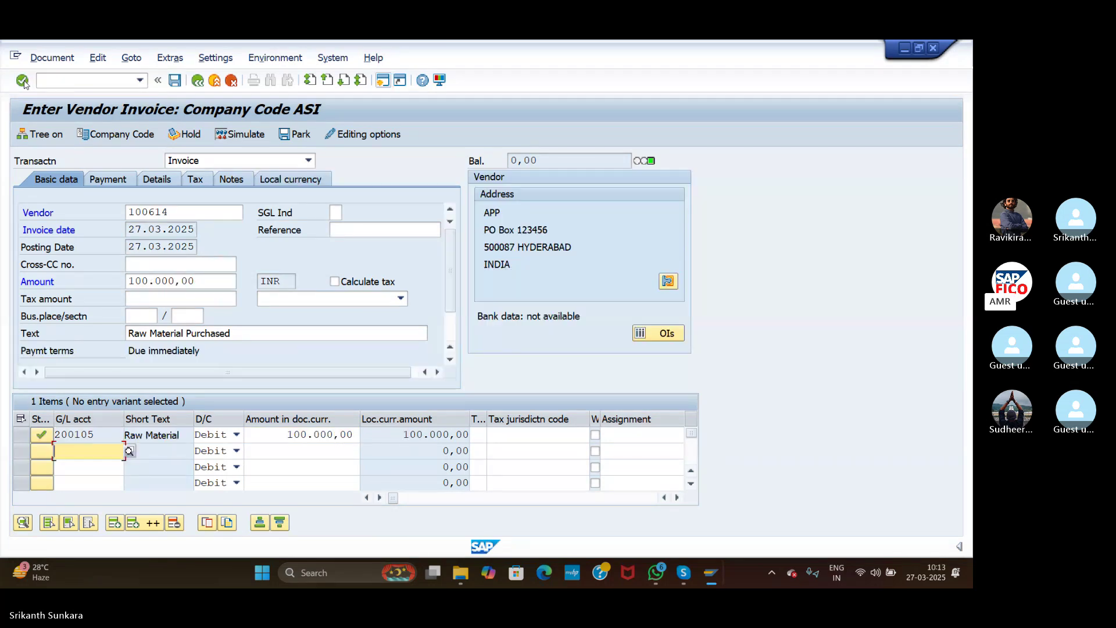
Step: Simulate and post the invoice as document 524 in company code ASI
click(252, 137)
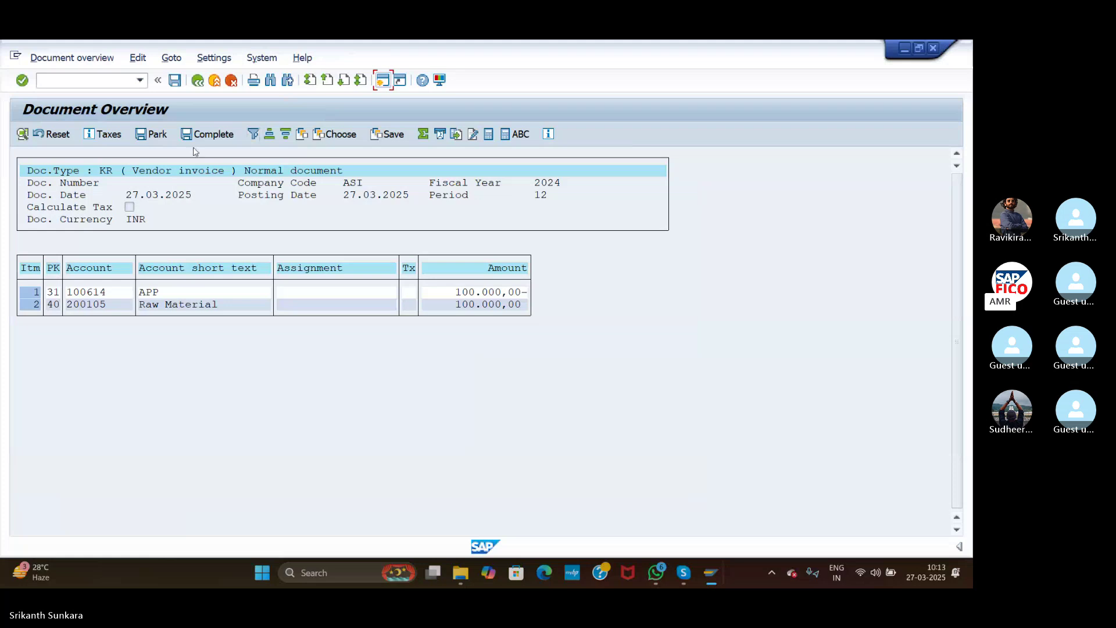
click(175, 85)
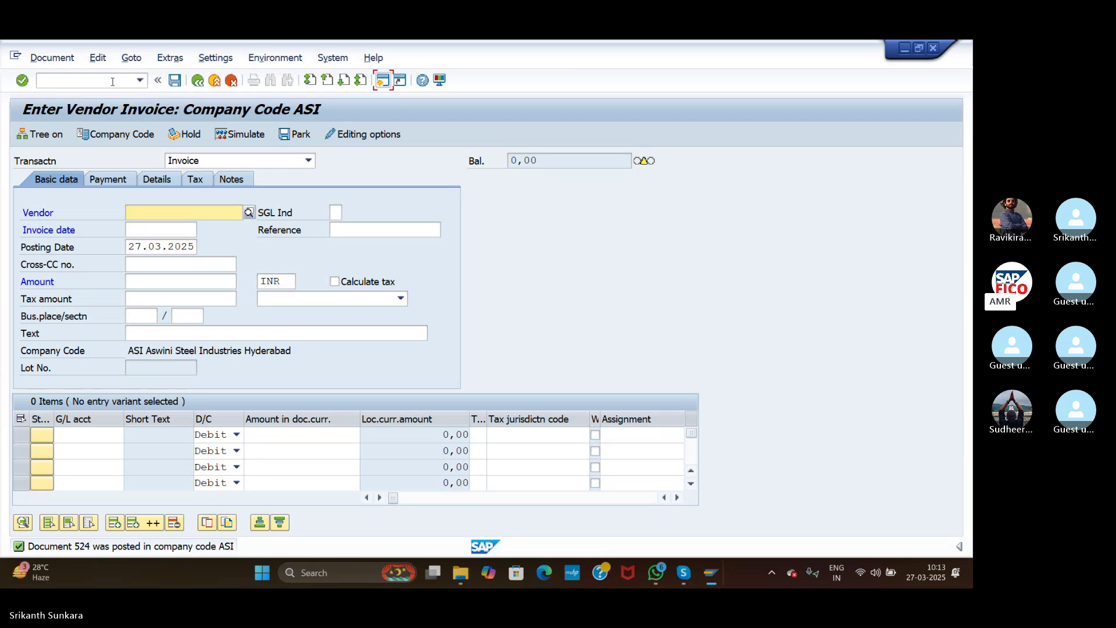
click(95, 81)
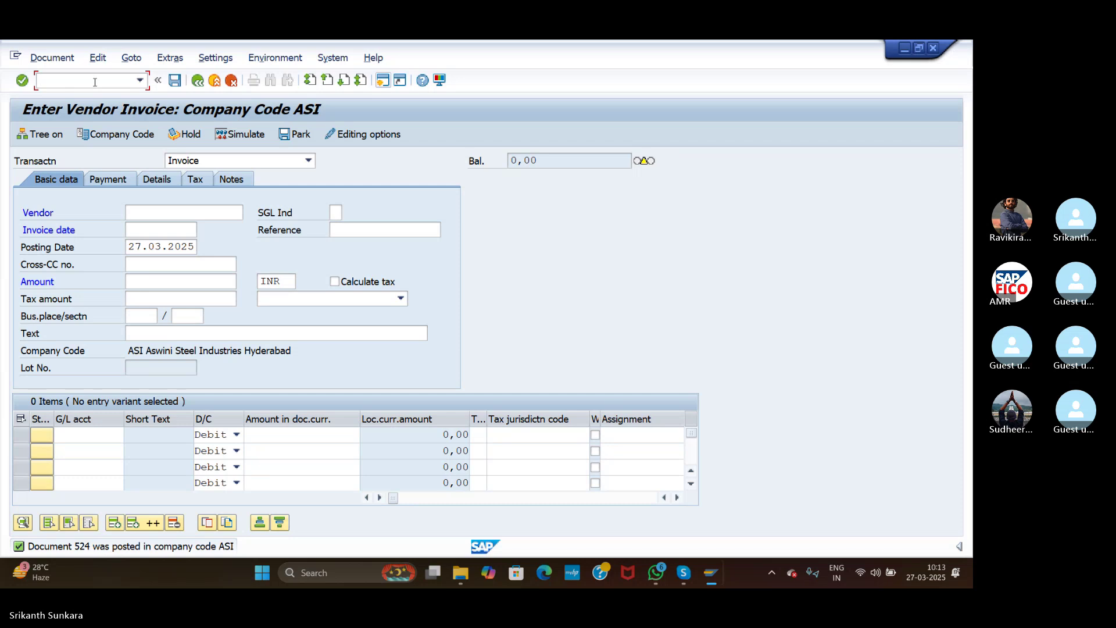
text(/NF)
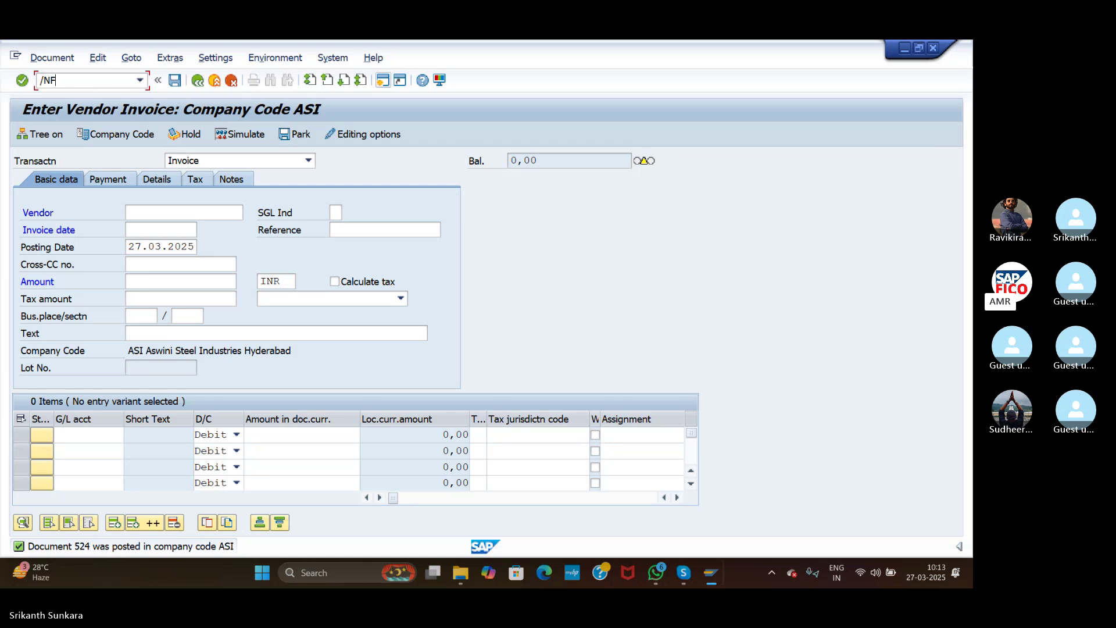
text(BL1N)
Step: List vendor 100614's open items to confirm invoice 524 for 100.000,00 INR, then open a new session
key(Return)
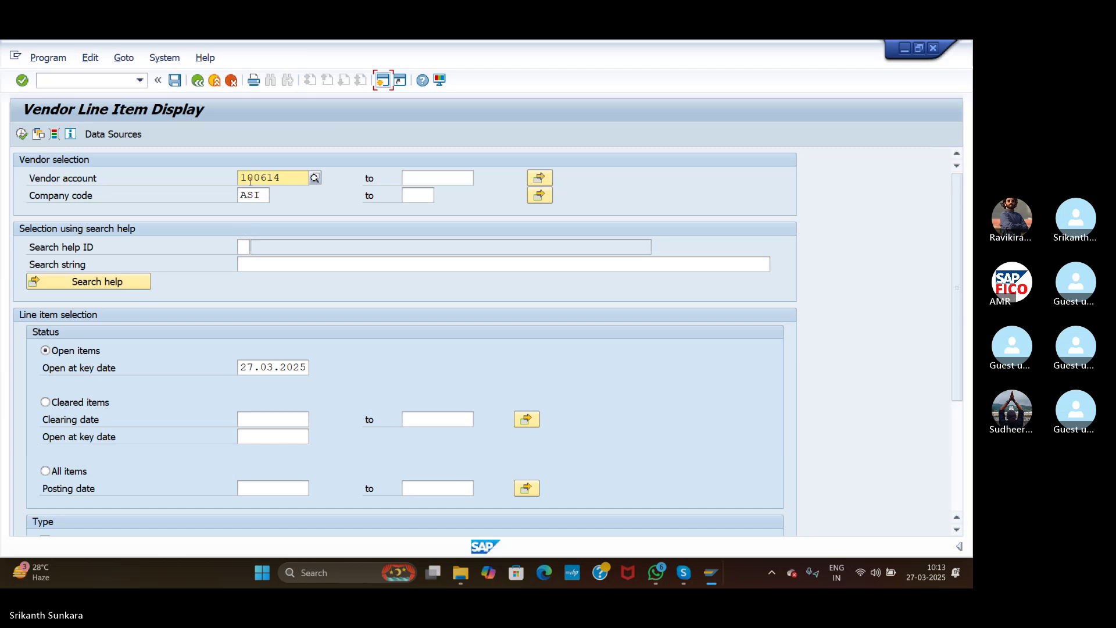
click(21, 134)
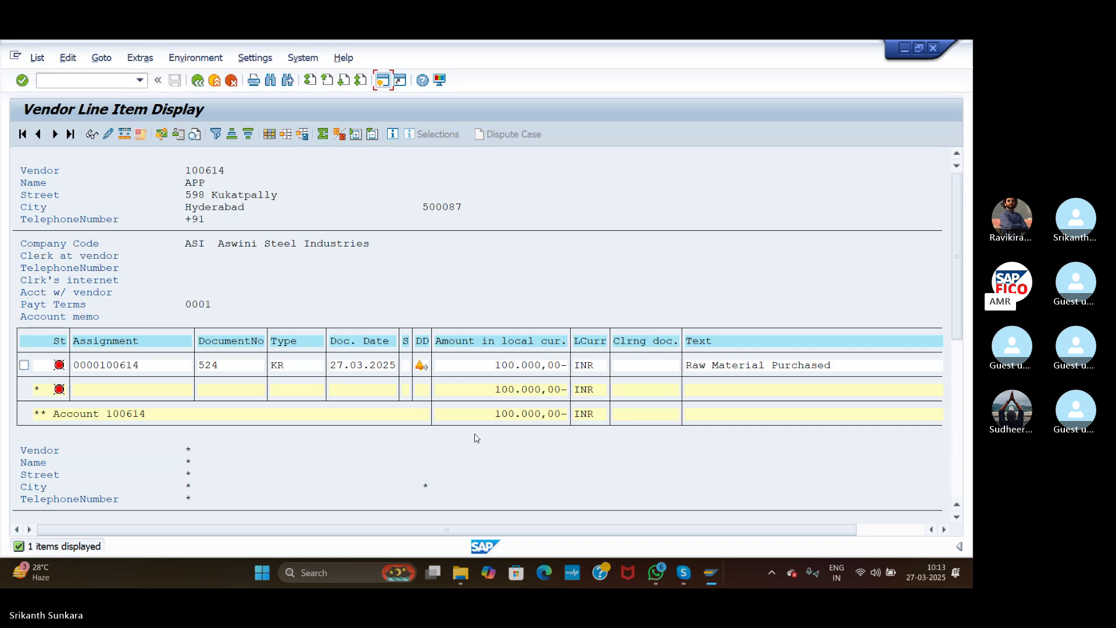
click(386, 84)
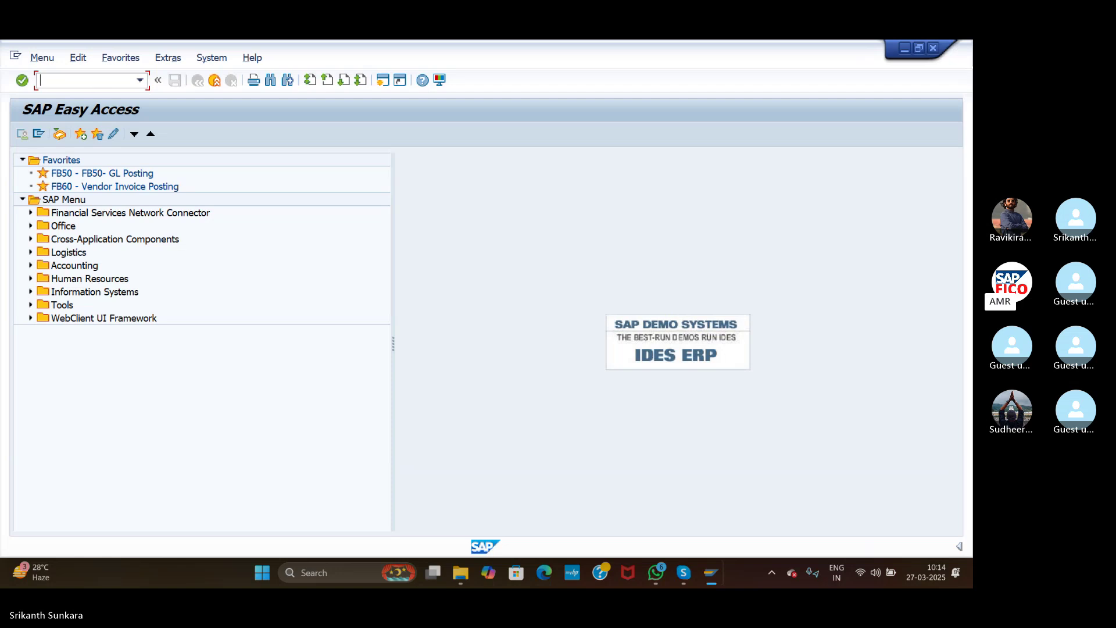
Step: Check the FBZP payment program configuration, then go to the F110 automatic payment run screen
text(FBZP)
key(Return)
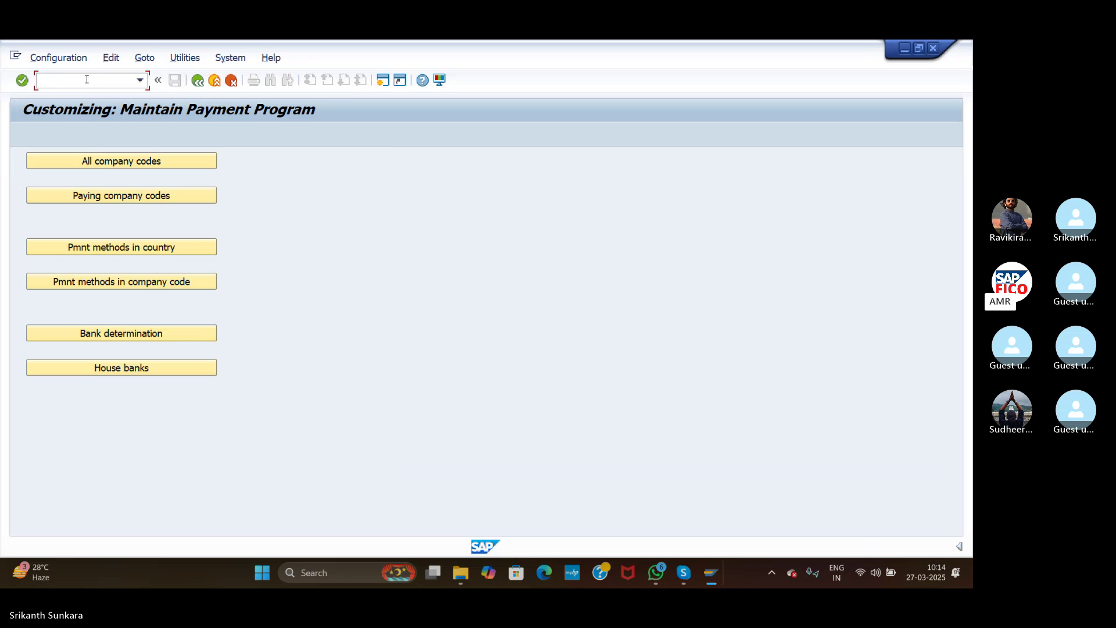
text(FBZ)
key(BackSpace)
key(BackSpace)
key(BackSpace)
text(/NF110)
key(Return)
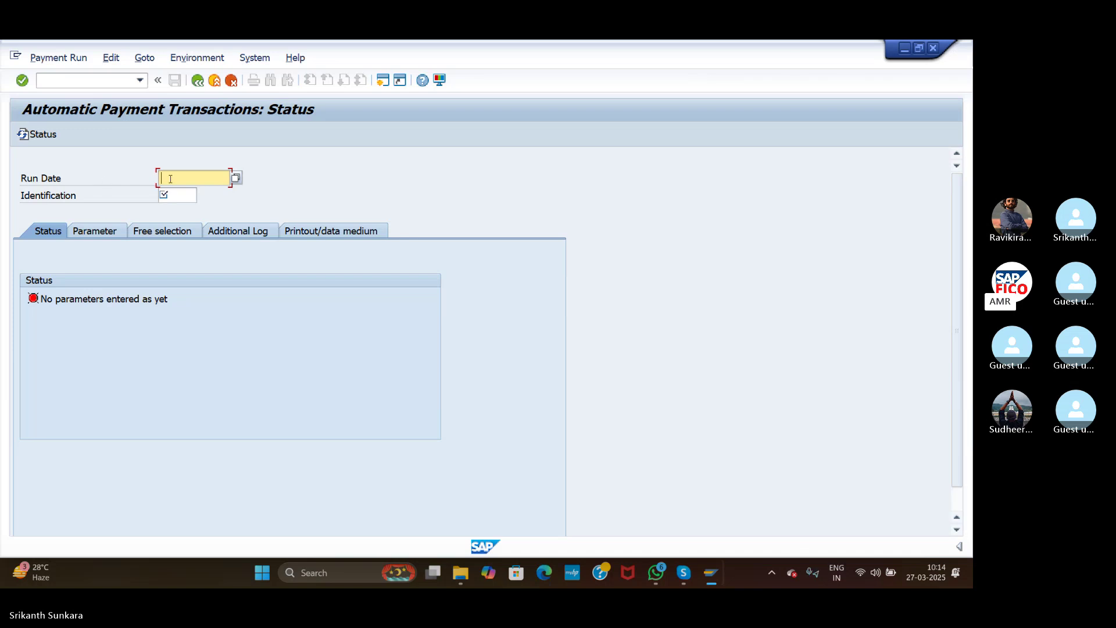
Step: Enter run date 27.03.2025 and identification Test1, then bring up the run's parameters
text(27.03.2025)
click(184, 194)
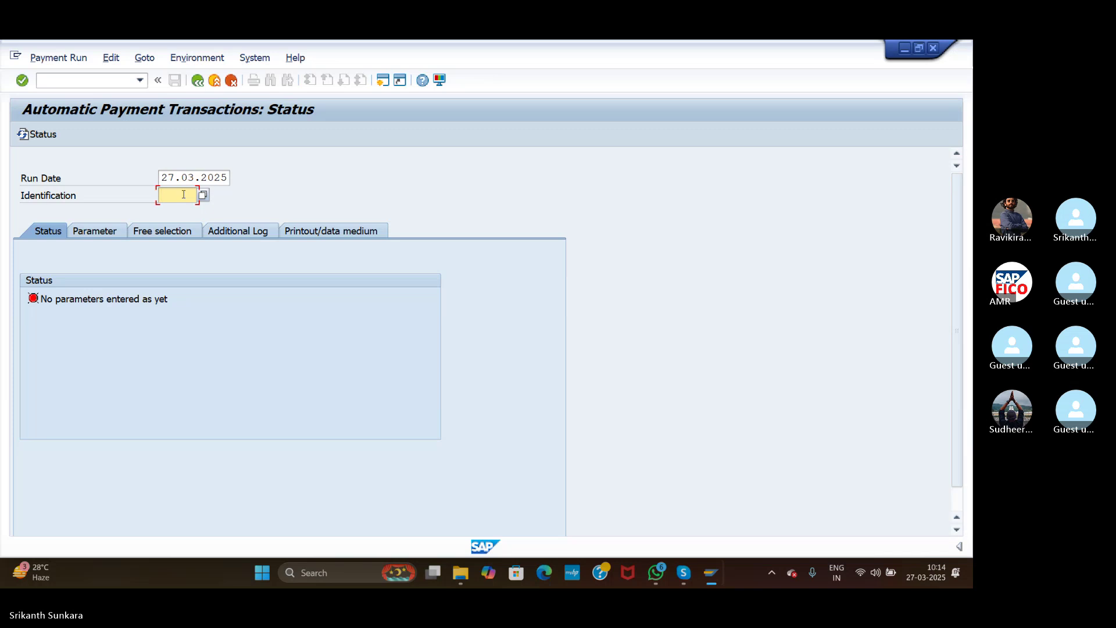
text(Test)
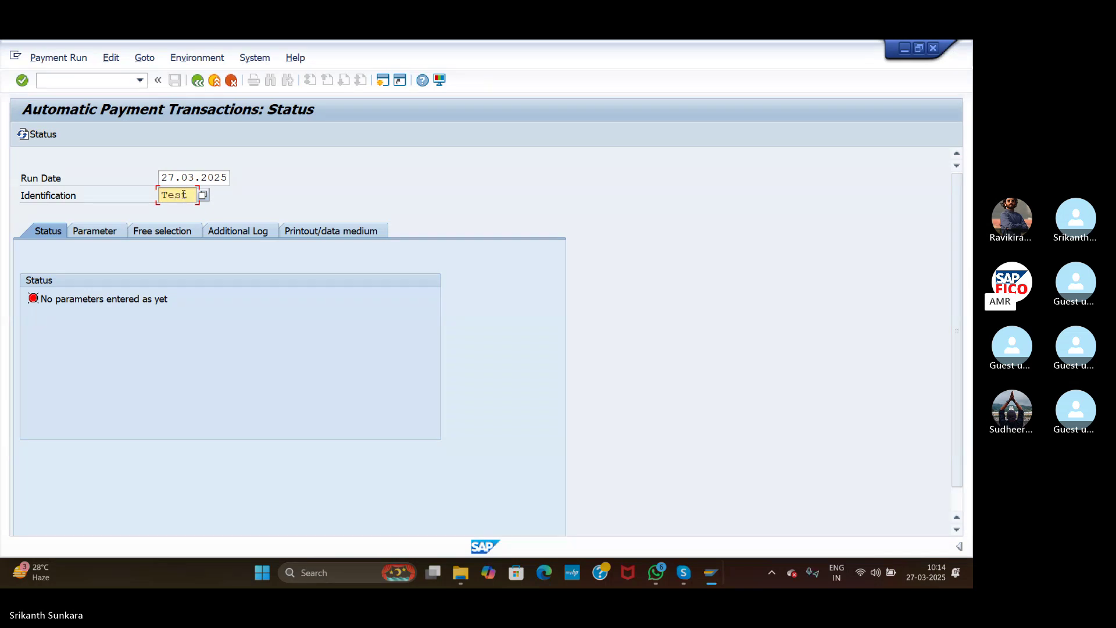
text(1)
click(107, 232)
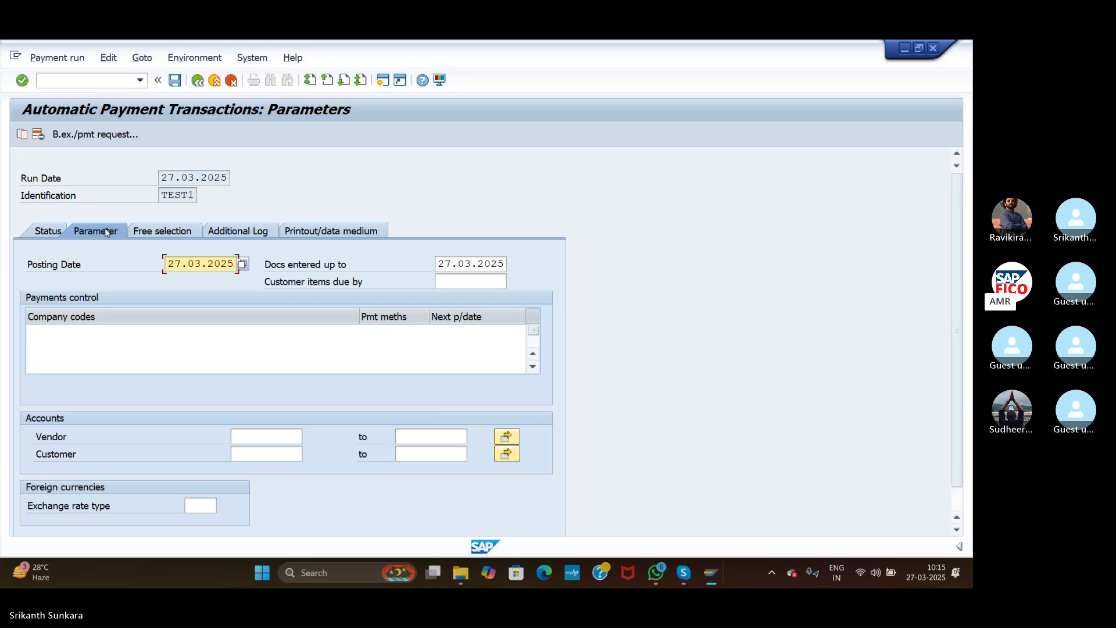
Step: Add company code ASI with payment method Cheque ASI (C) to run TEST1
click(81, 336)
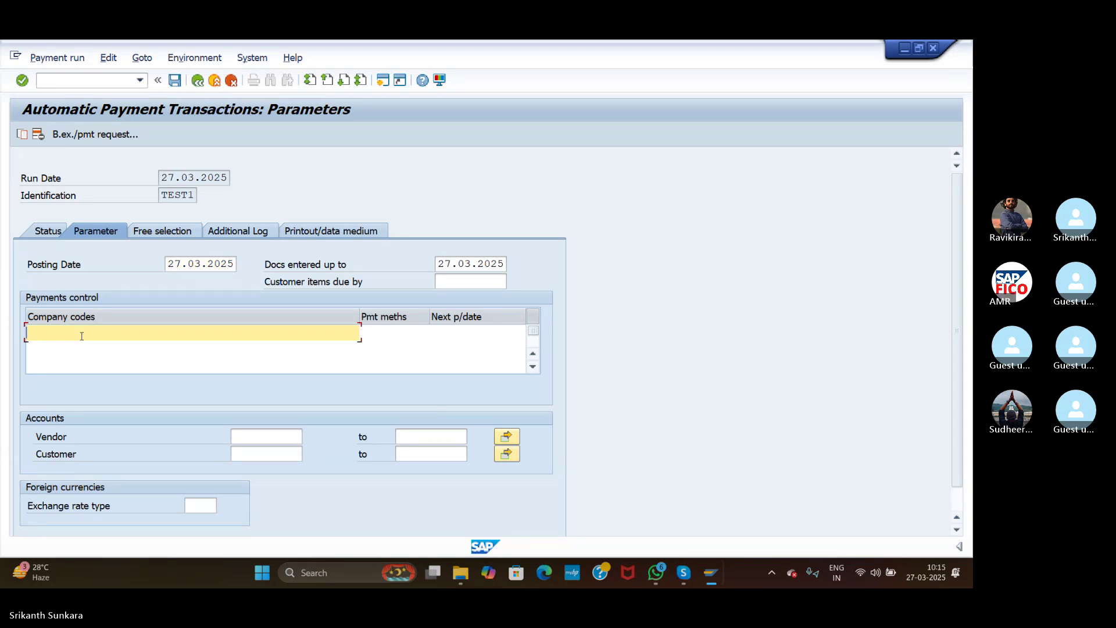
text(ASI)
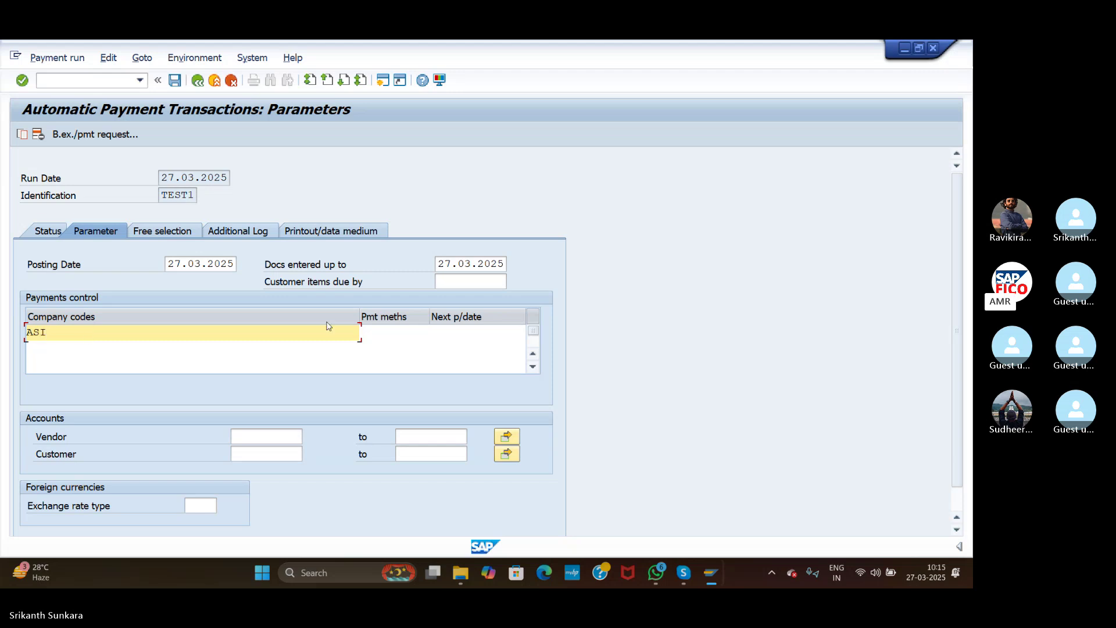
click(381, 332)
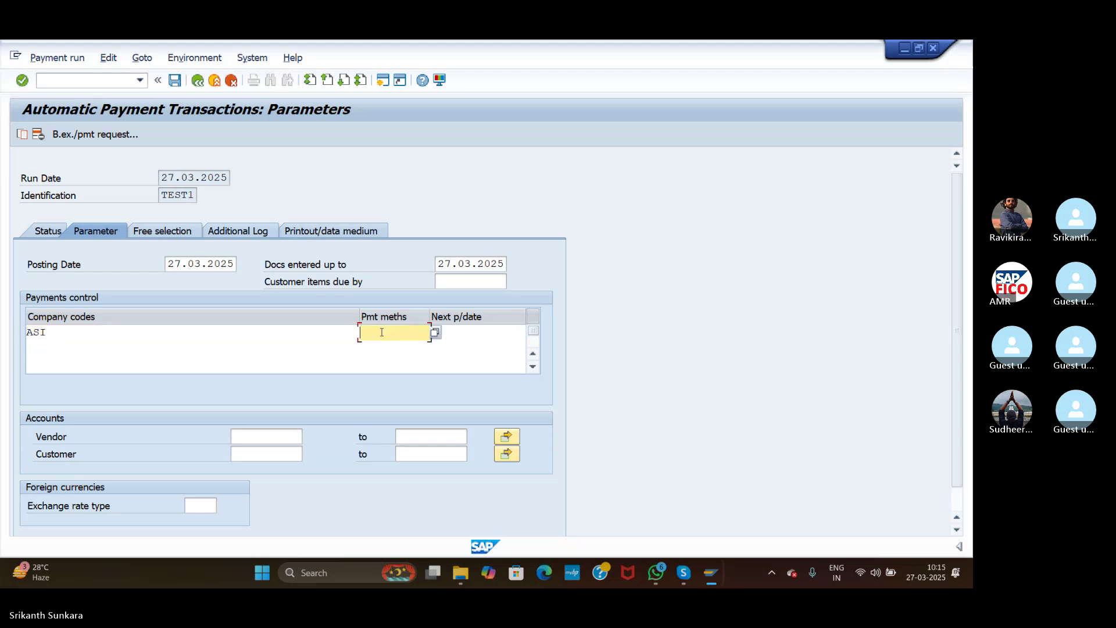
click(435, 332)
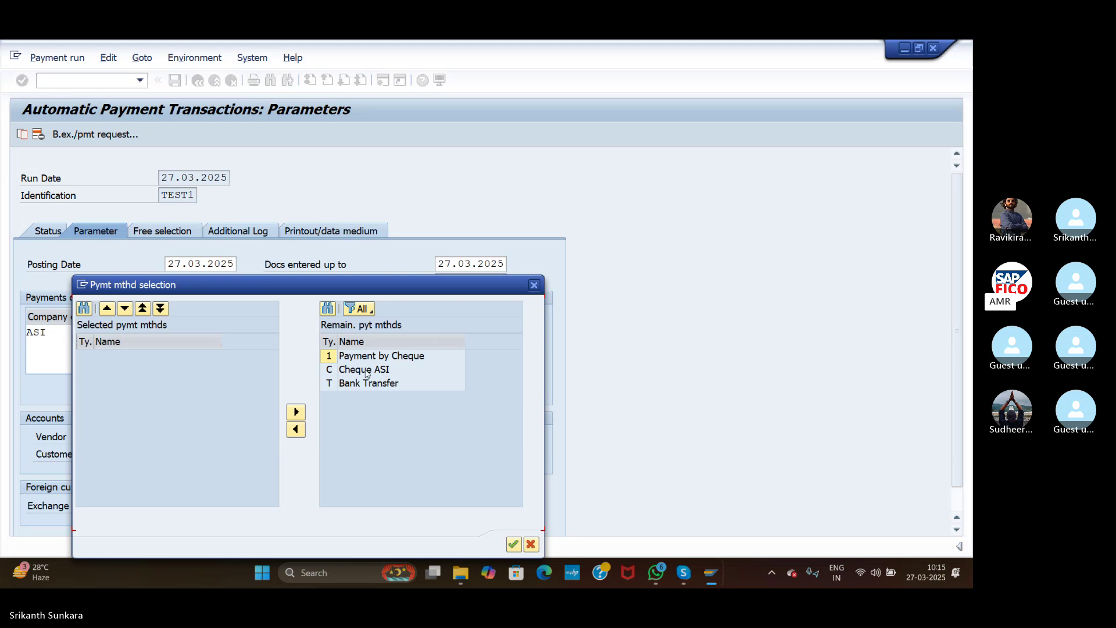
click(334, 371)
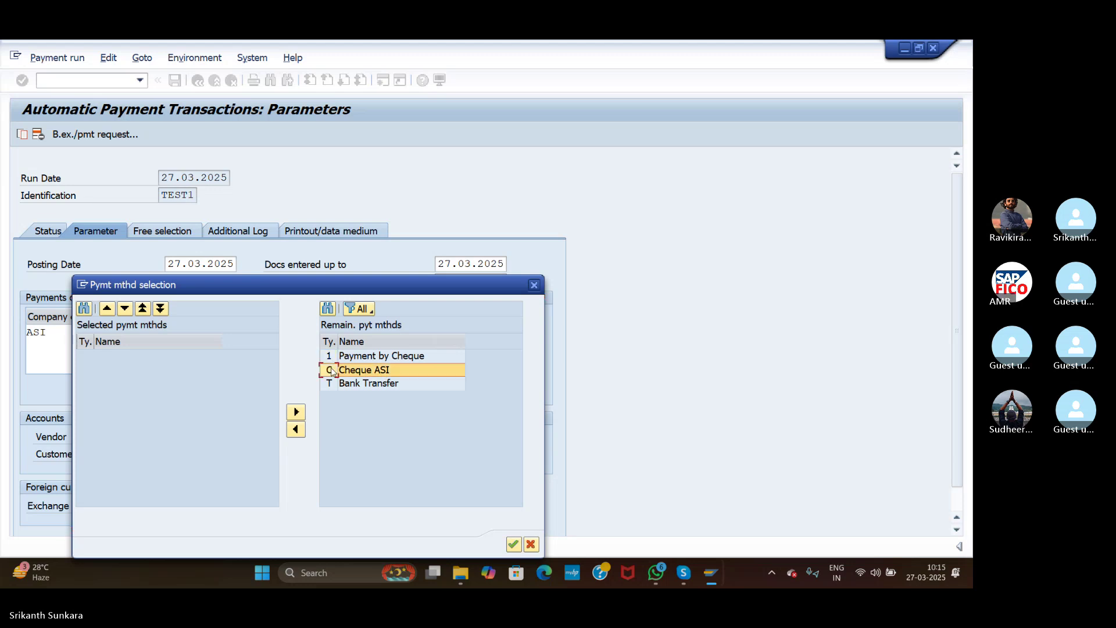
click(294, 430)
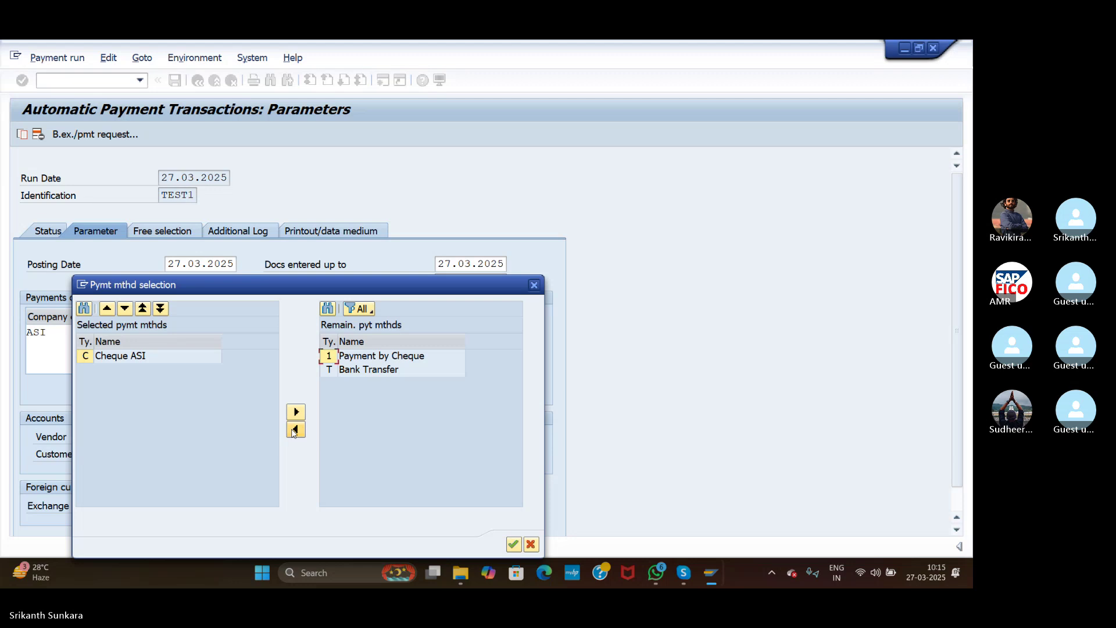
click(512, 543)
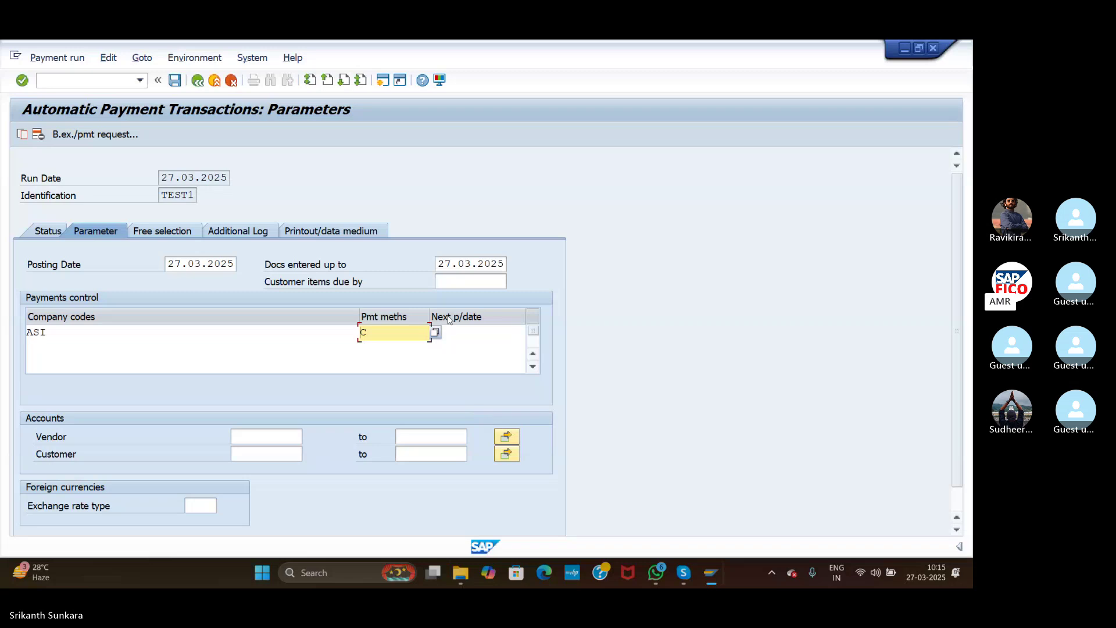
Step: Set ASI's next payment date to 29.03.2025 and start the vendor account lookup
click(463, 332)
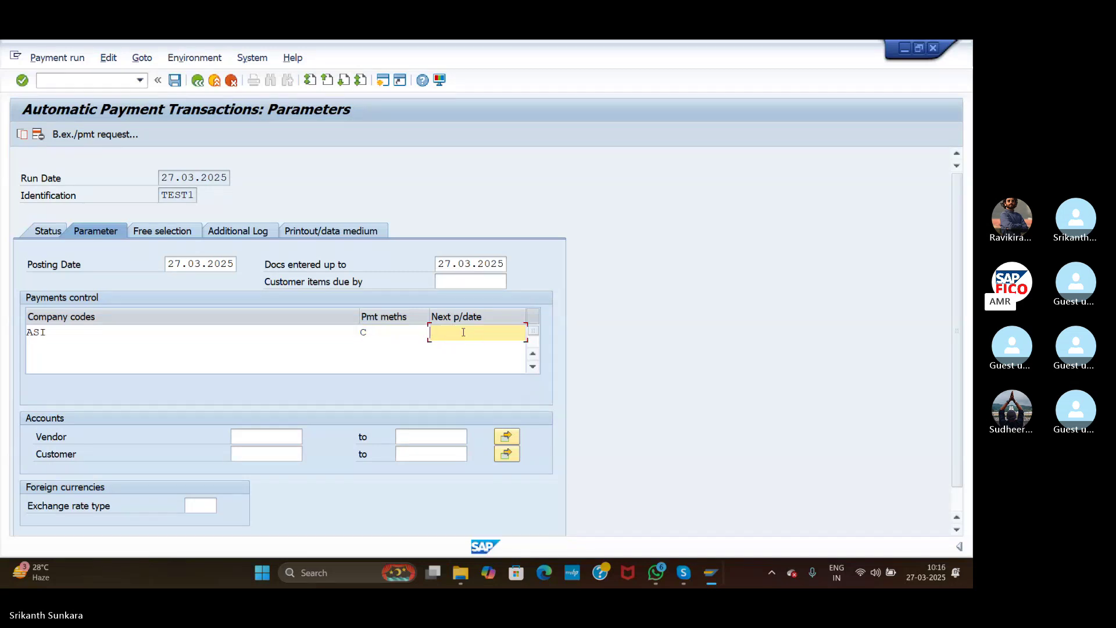
text(29.03.2025)
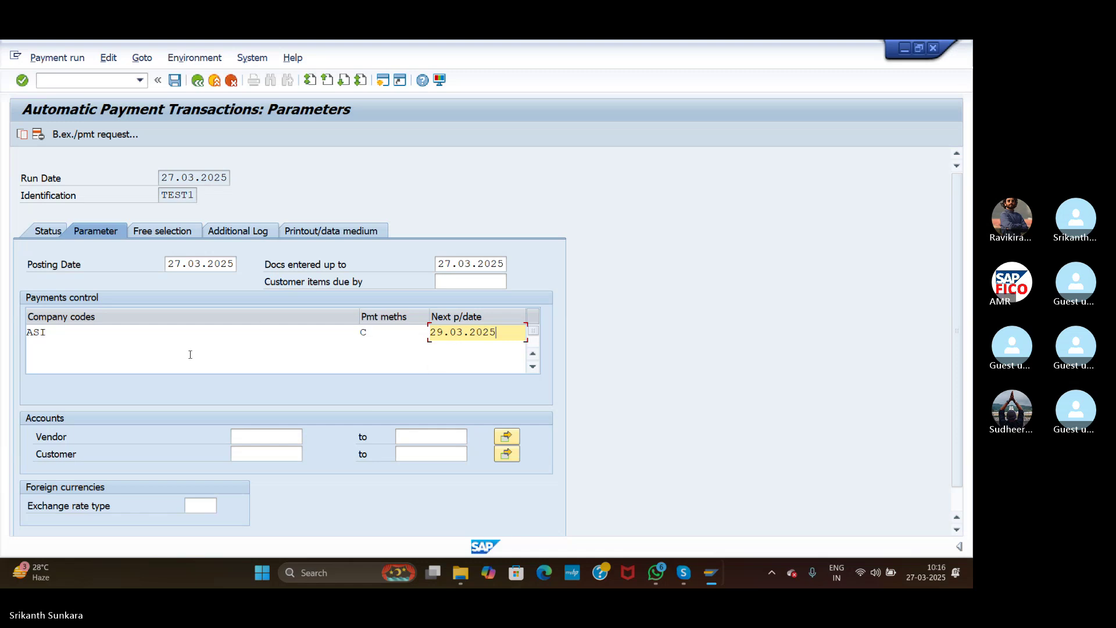
click(291, 435)
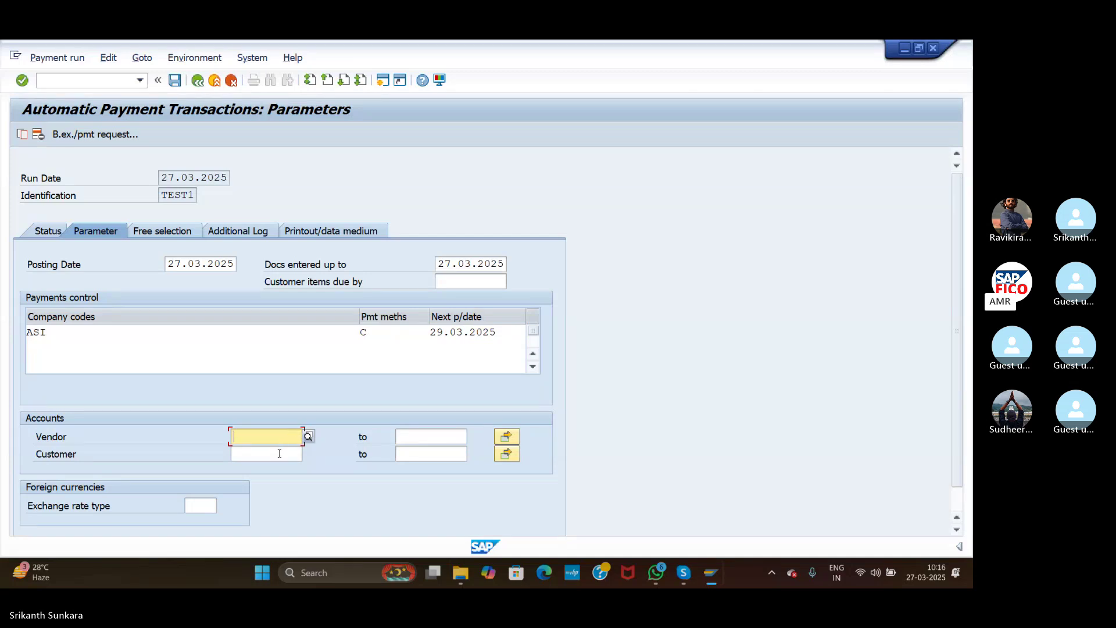
click(309, 436)
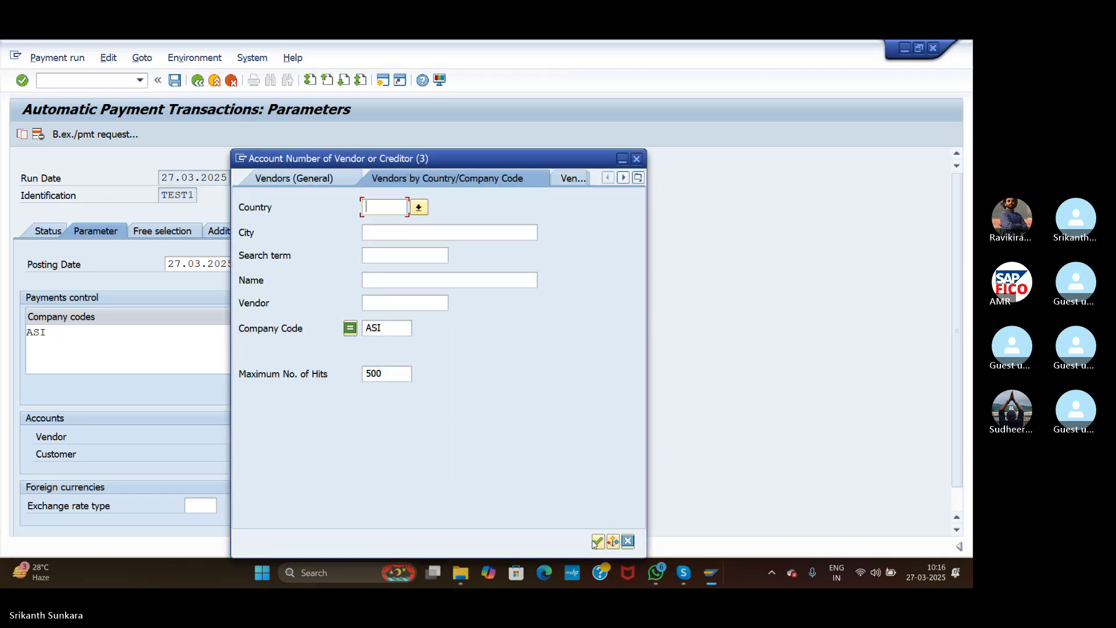
Step: Pick vendor 100614 from the search help and enter 100614 as the upper vendor bound
click(598, 541)
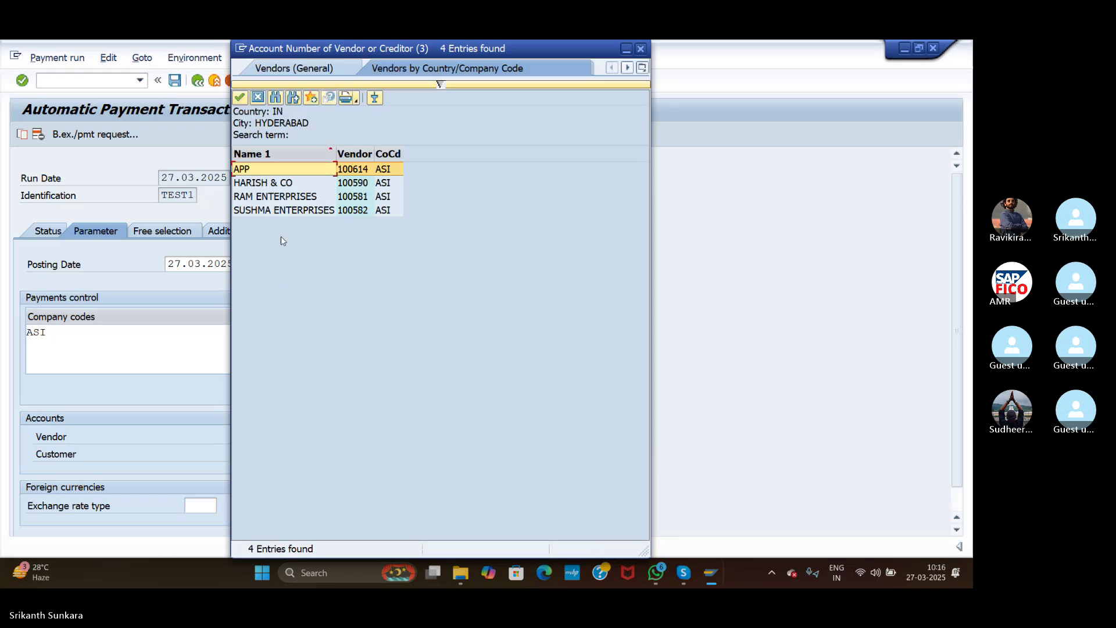
double_click(319, 169)
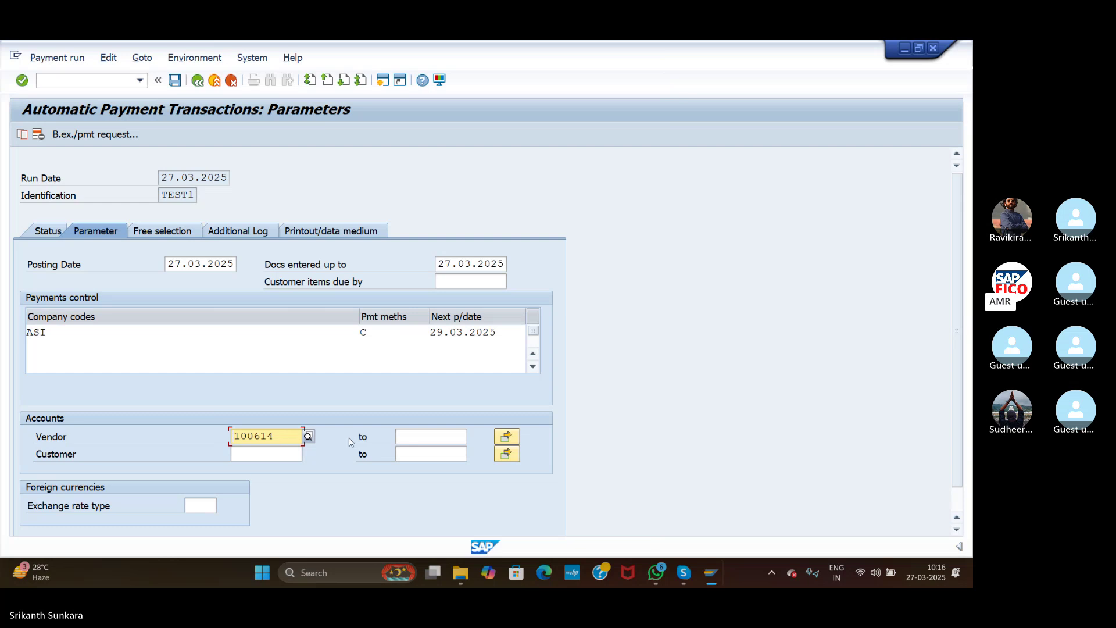
click(406, 439)
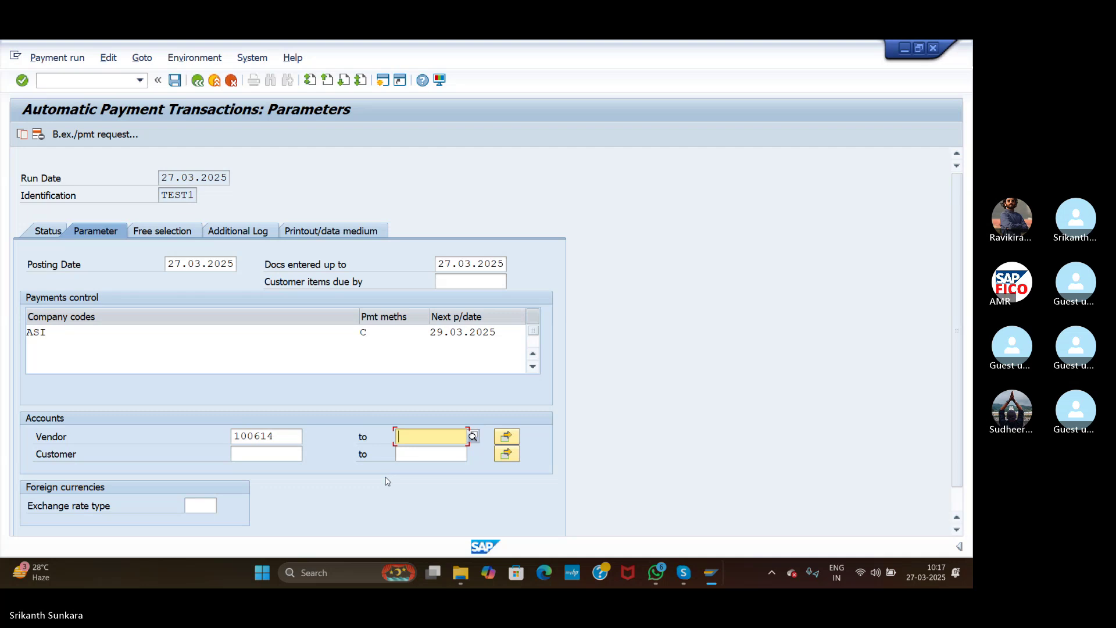
text(100614)
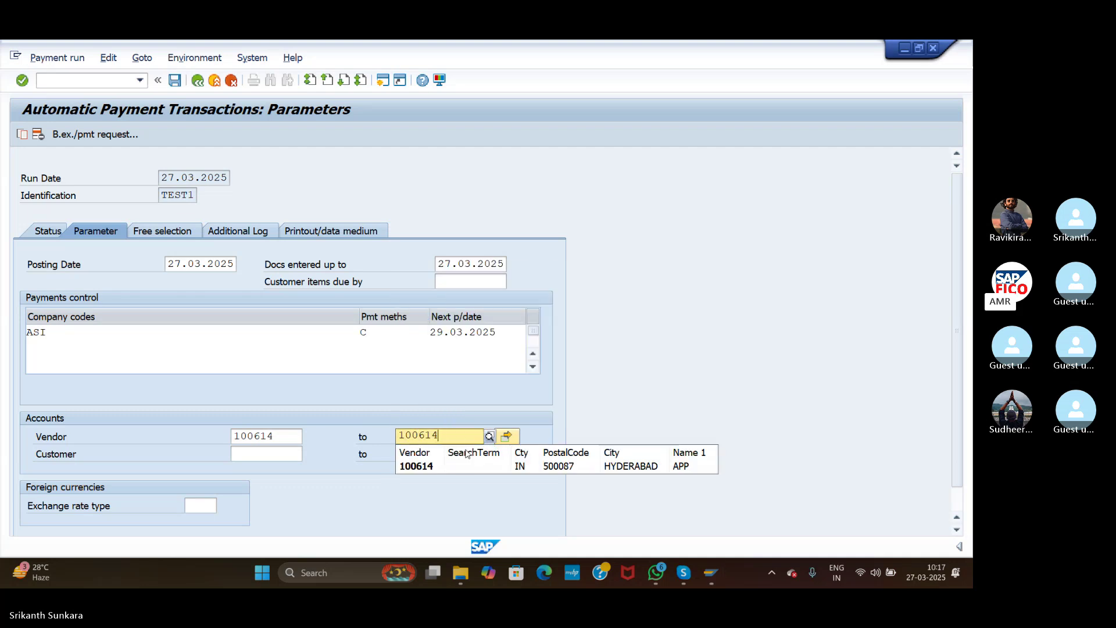
click(459, 465)
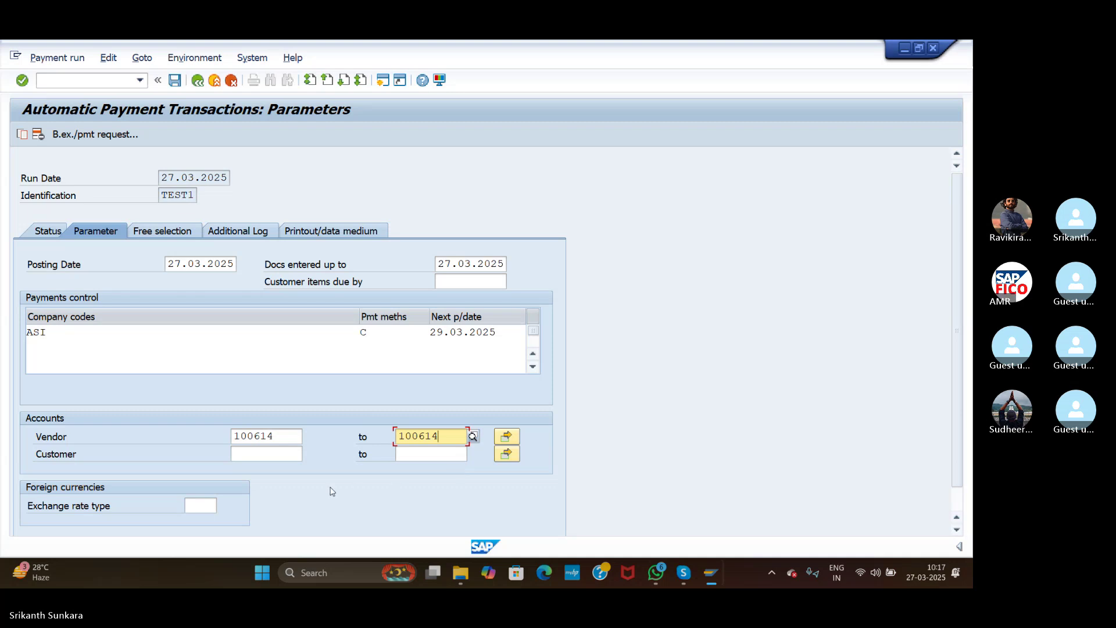
Step: On the Additional Log tab, log due date checks and payment method selection in all cases
click(248, 228)
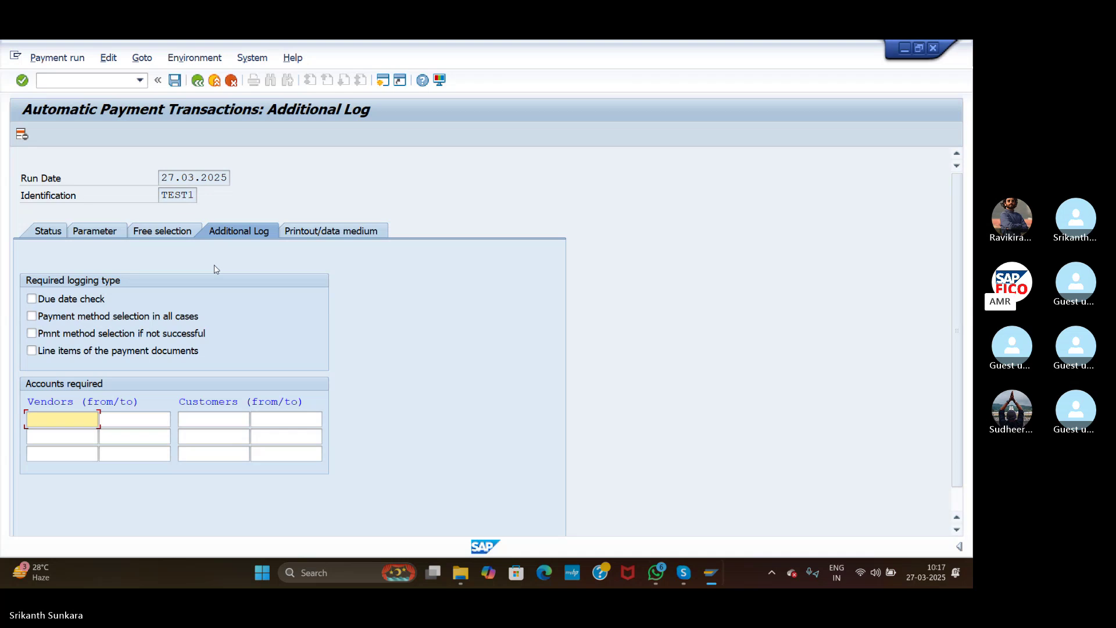
click(32, 299)
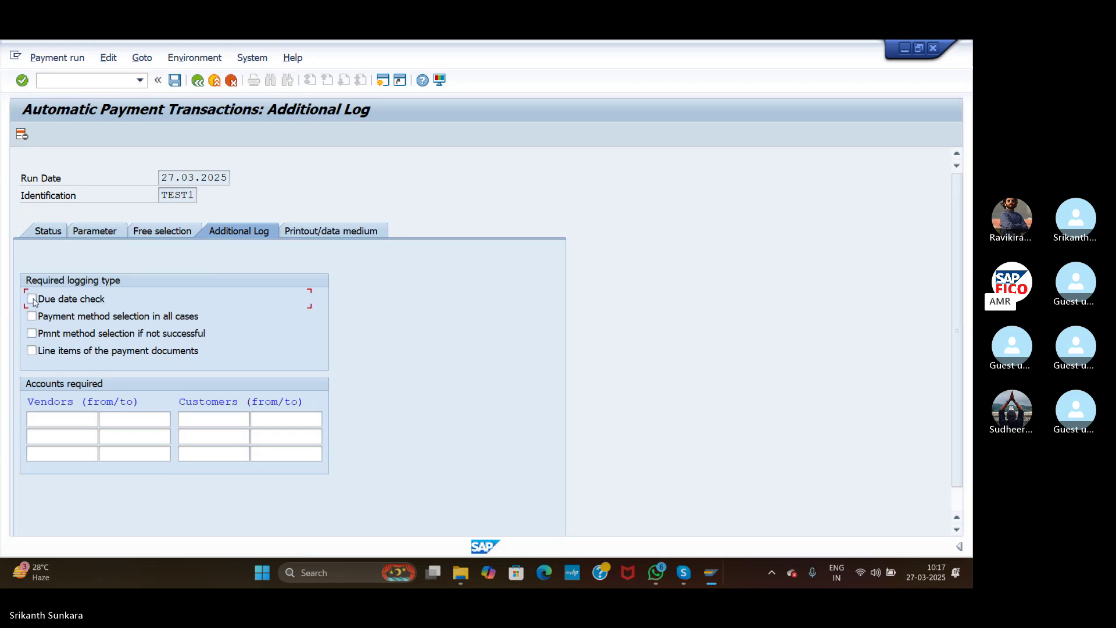
click(32, 318)
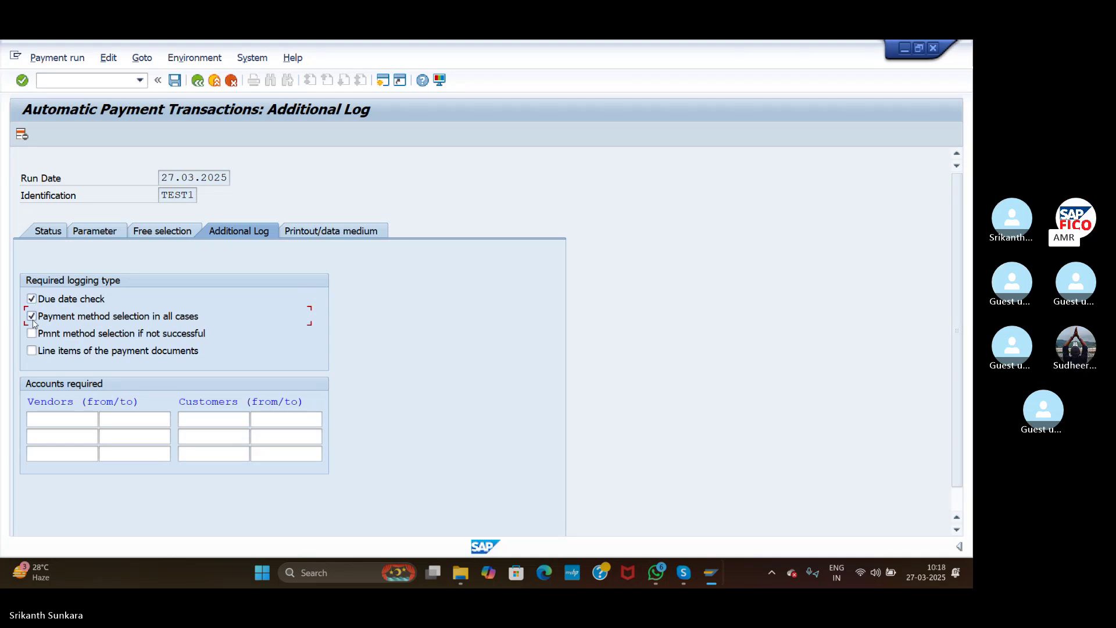
Step: Log vendors 100614 to 100614 and leave the parameters, prompting to save
click(55, 421)
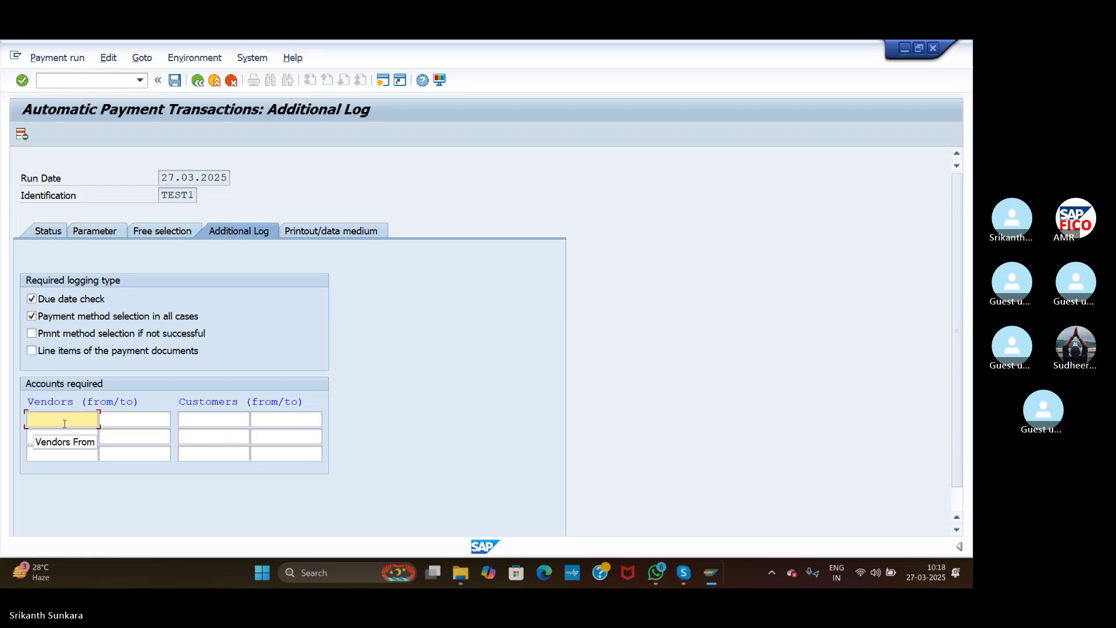
text(100614)
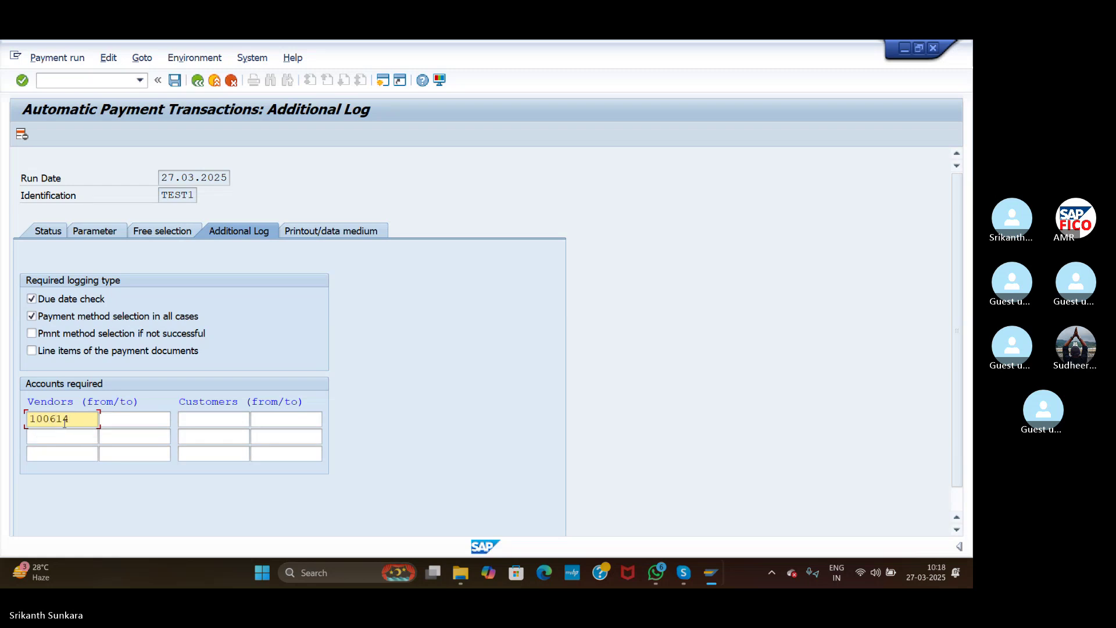
click(115, 423)
text(1006)
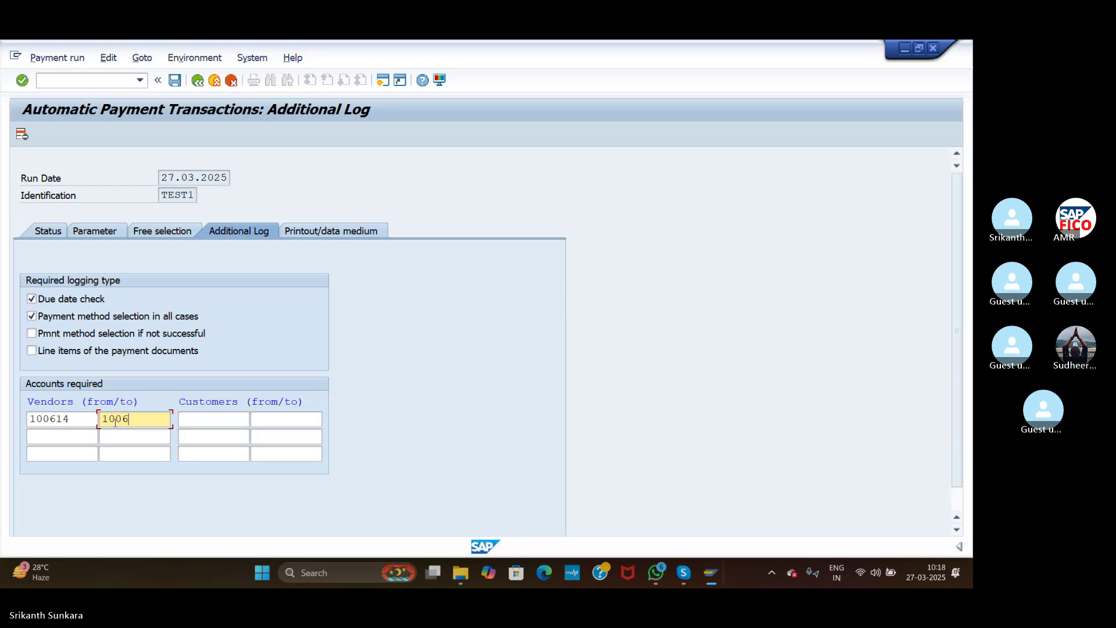
text(14)
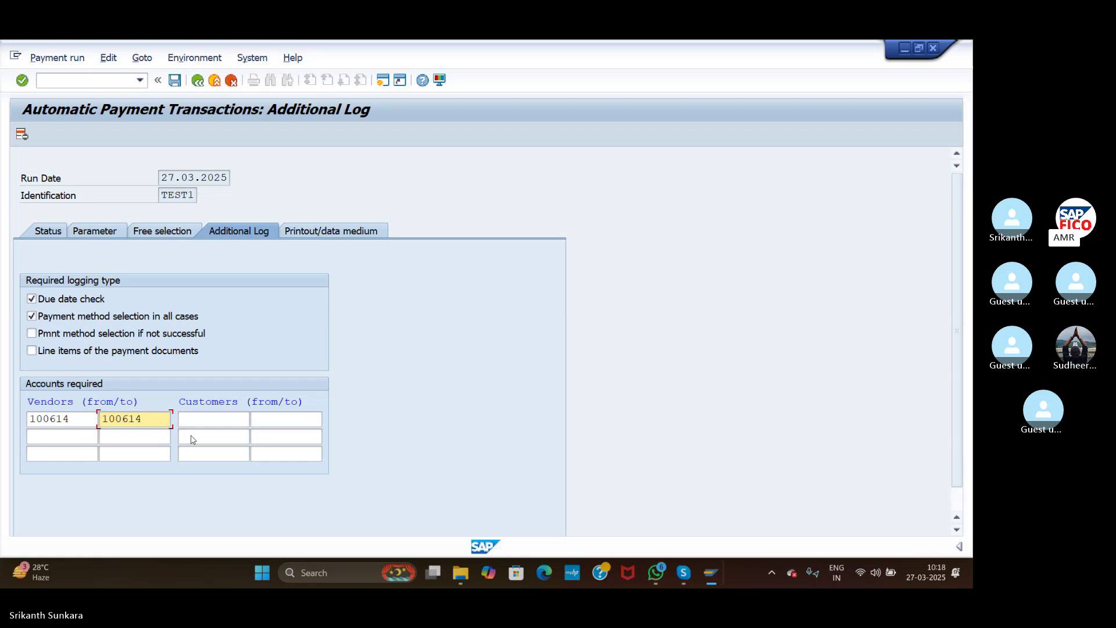
key(F3)
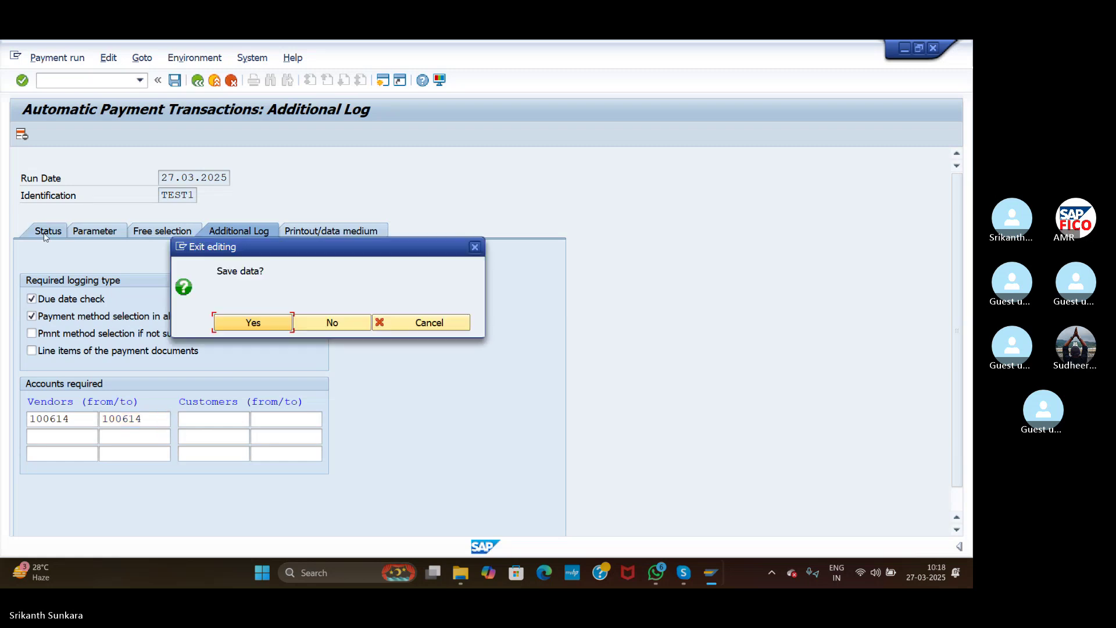
Step: Save TEST1's parameters, schedule the payment proposal to start immediately, and refresh the status
click(264, 326)
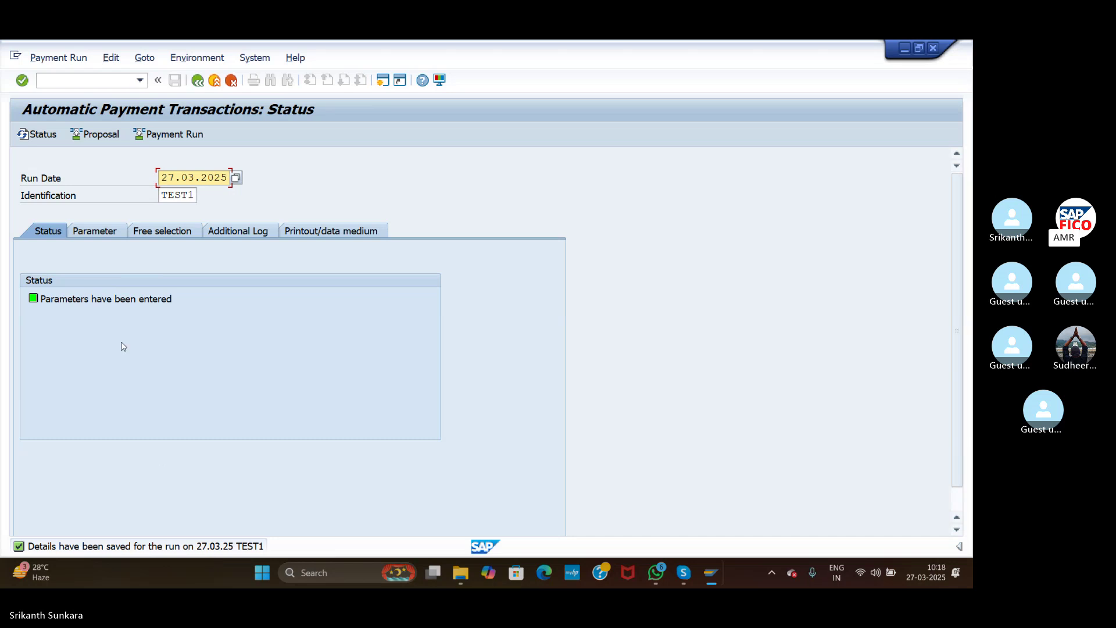
click(88, 140)
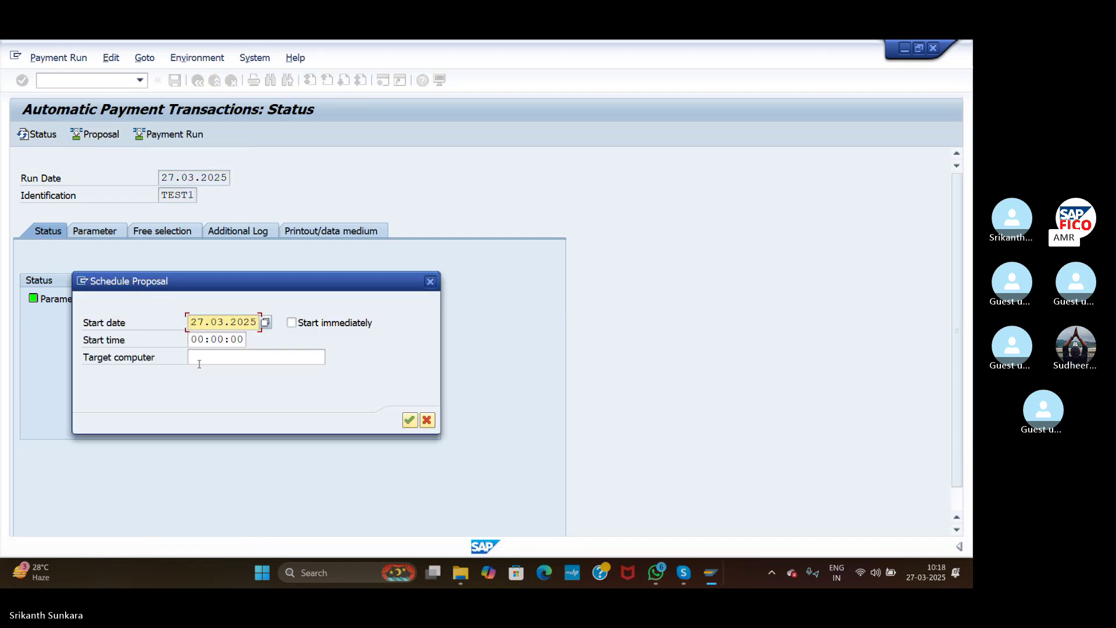
click(293, 325)
click(292, 325)
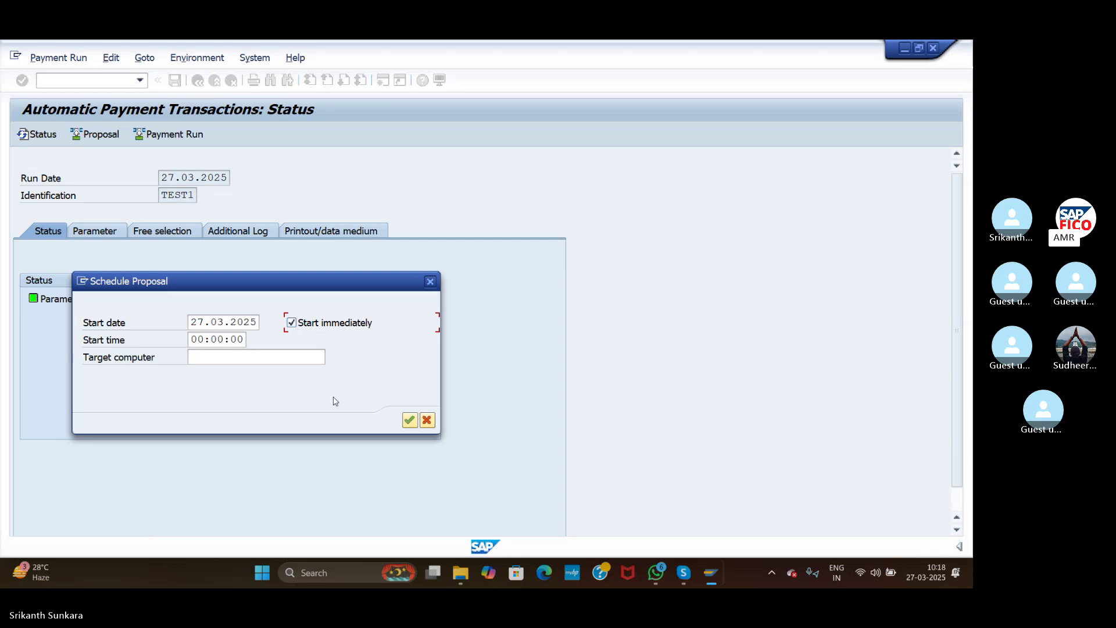
click(410, 420)
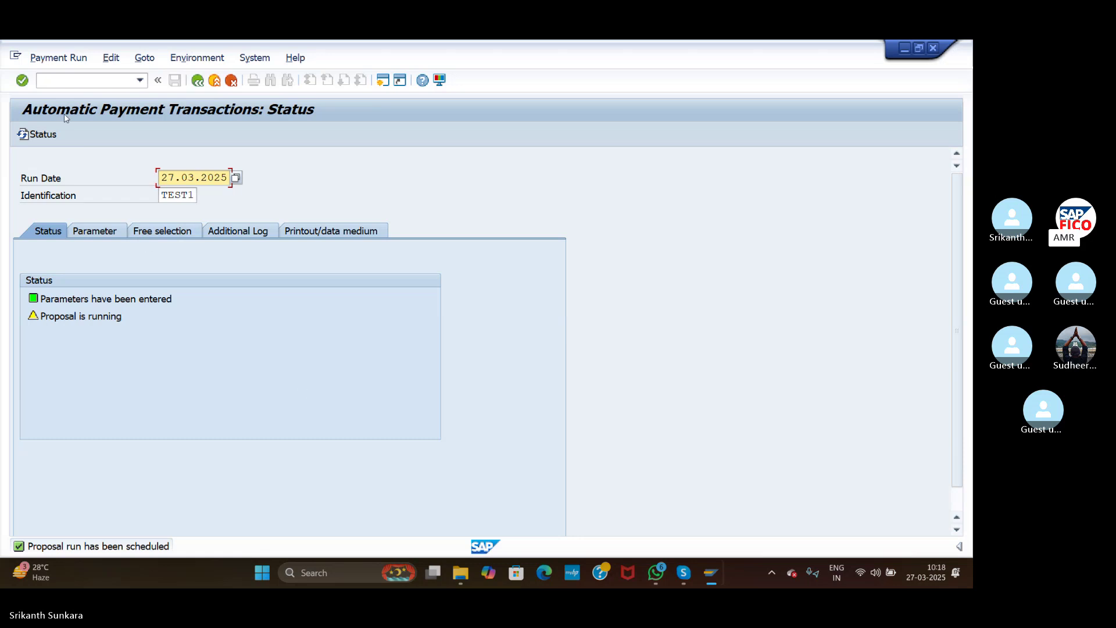
click(22, 81)
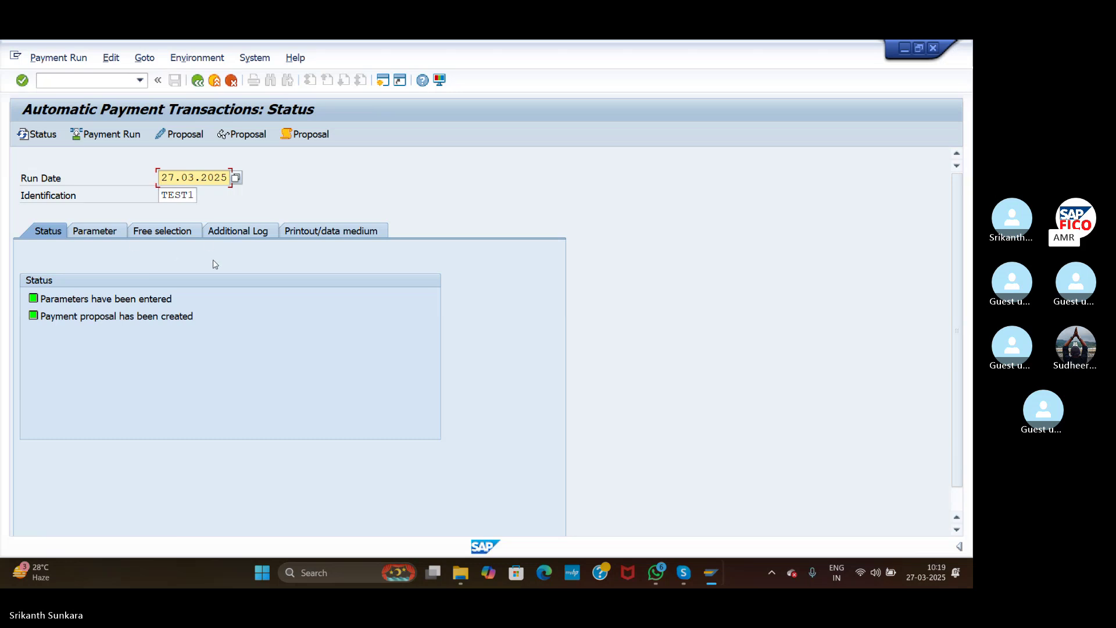
click(185, 134)
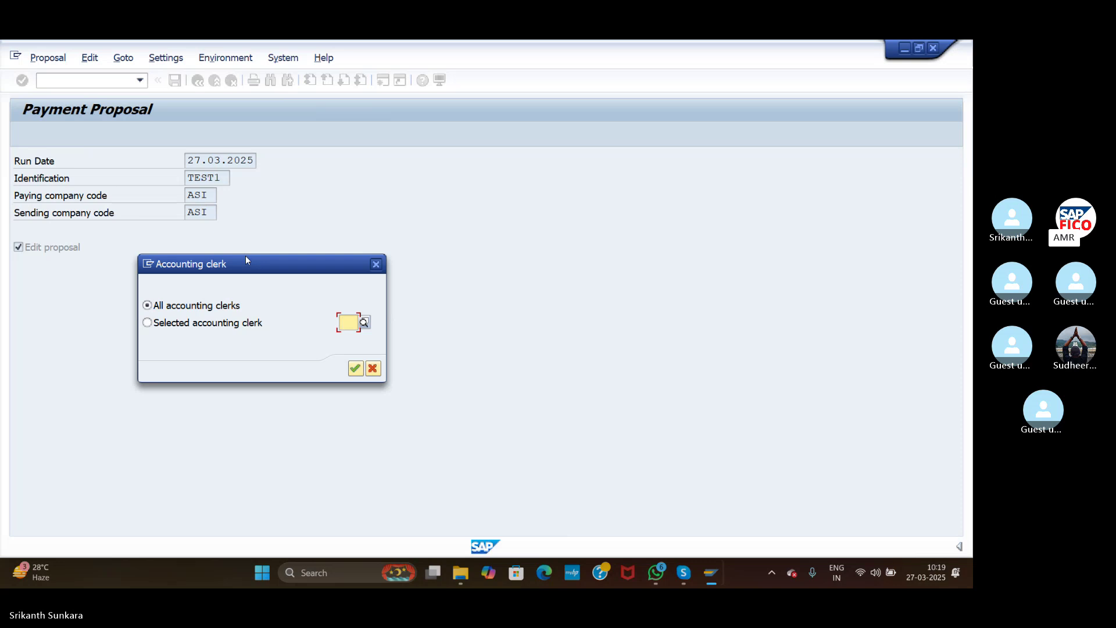
click(356, 368)
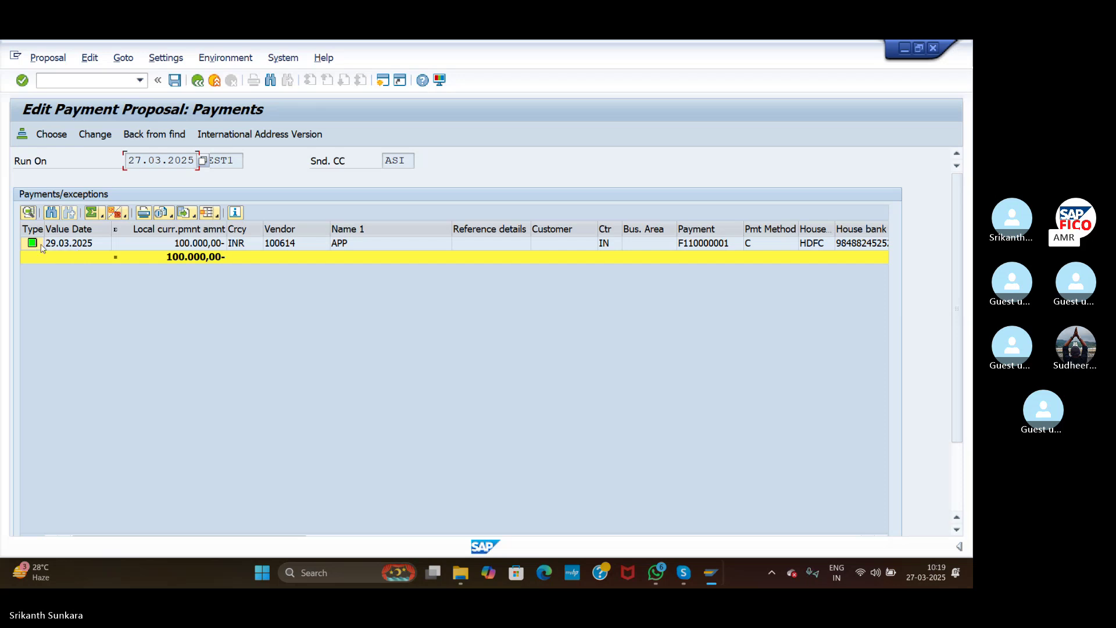
click(197, 80)
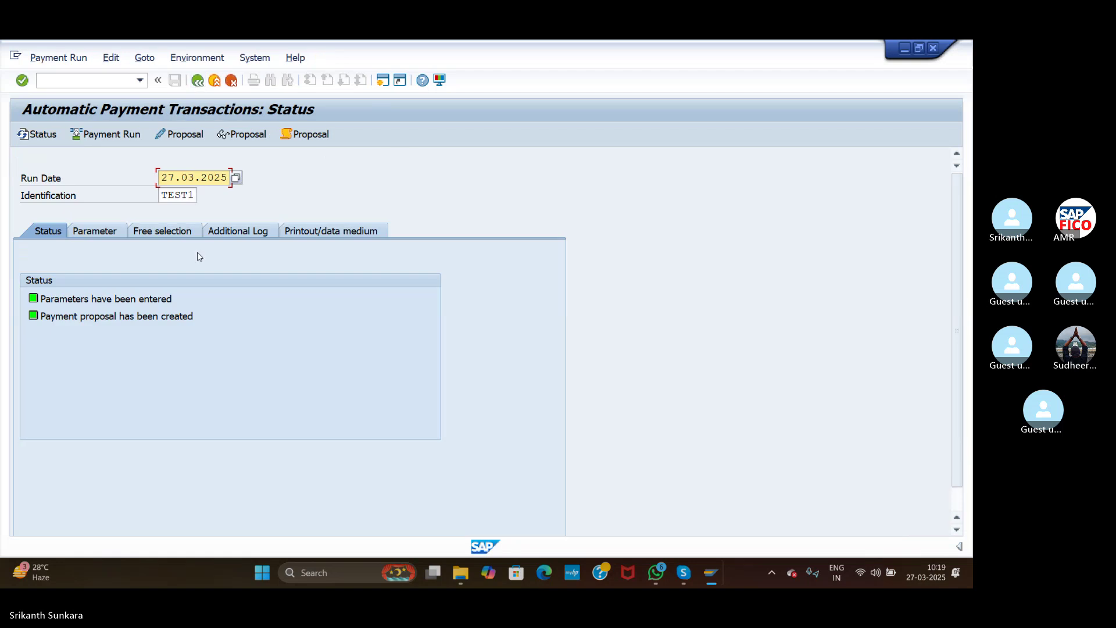
Step: Run TEST1's payment immediately, refresh its status, and switch to the vendor line item window
click(108, 136)
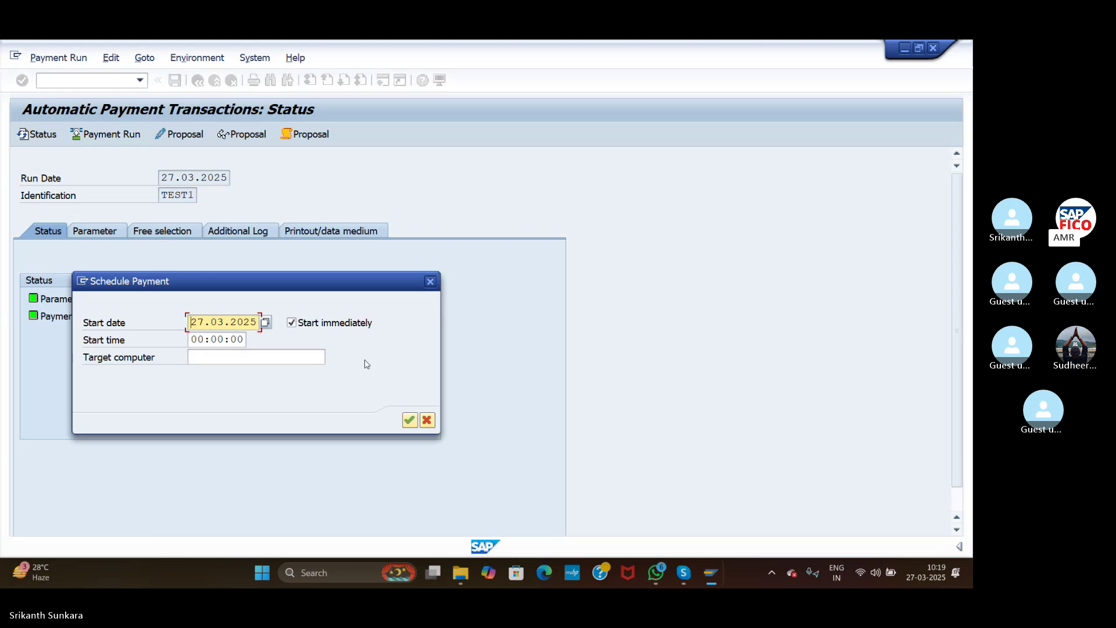
click(409, 420)
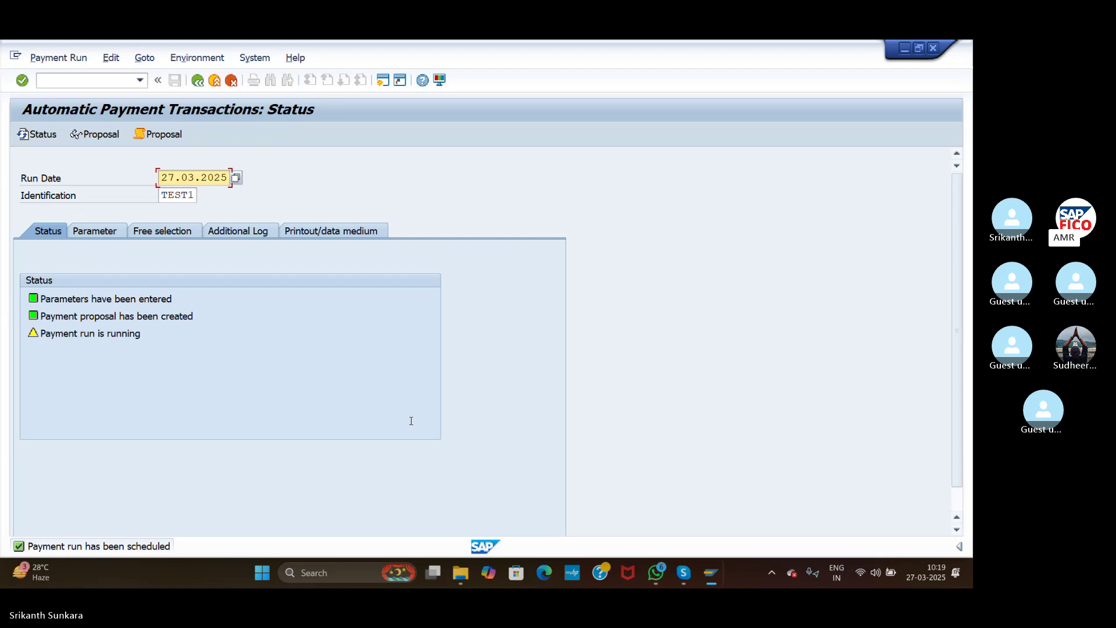
key(Tab)
key(Return)
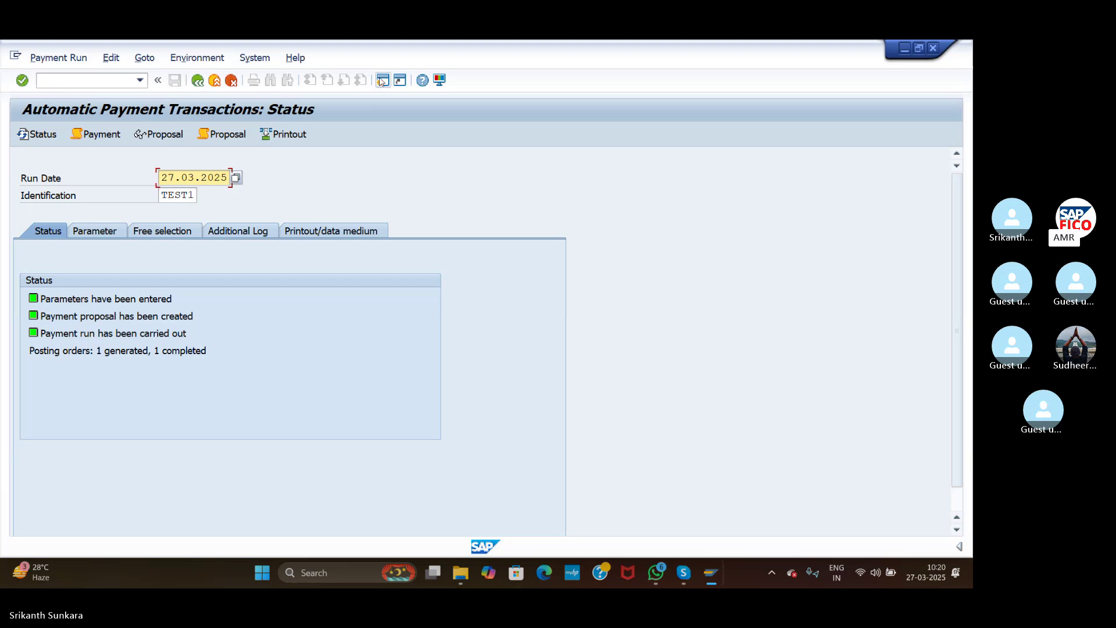
key(alt+Tab)
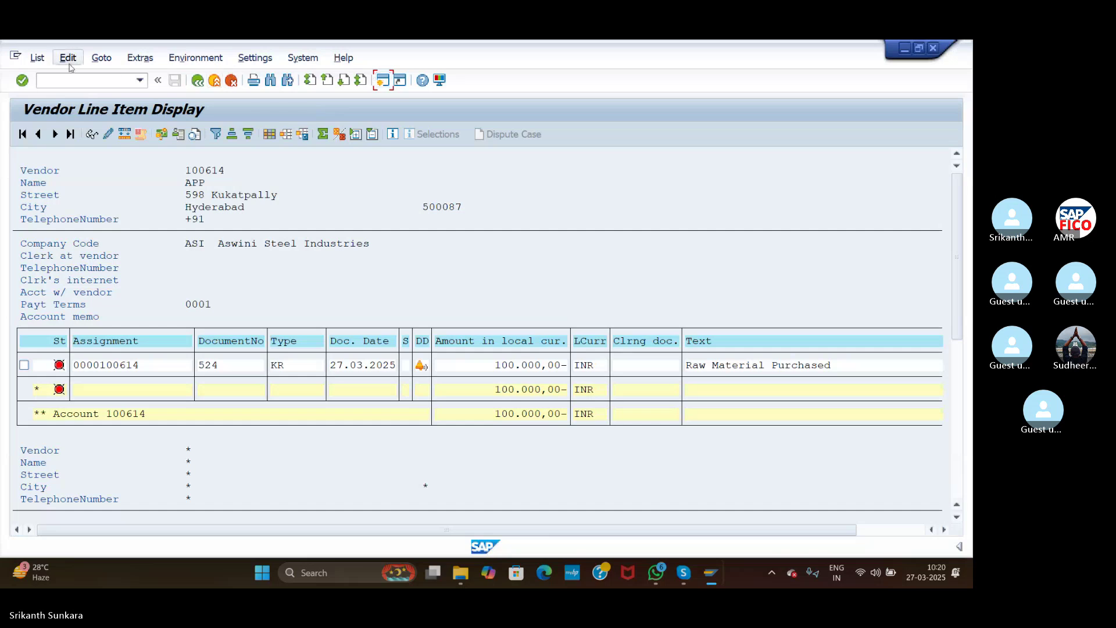
Step: Refresh vendor 100614's line items showing all items, then open payment document 3507's line
click(37, 57)
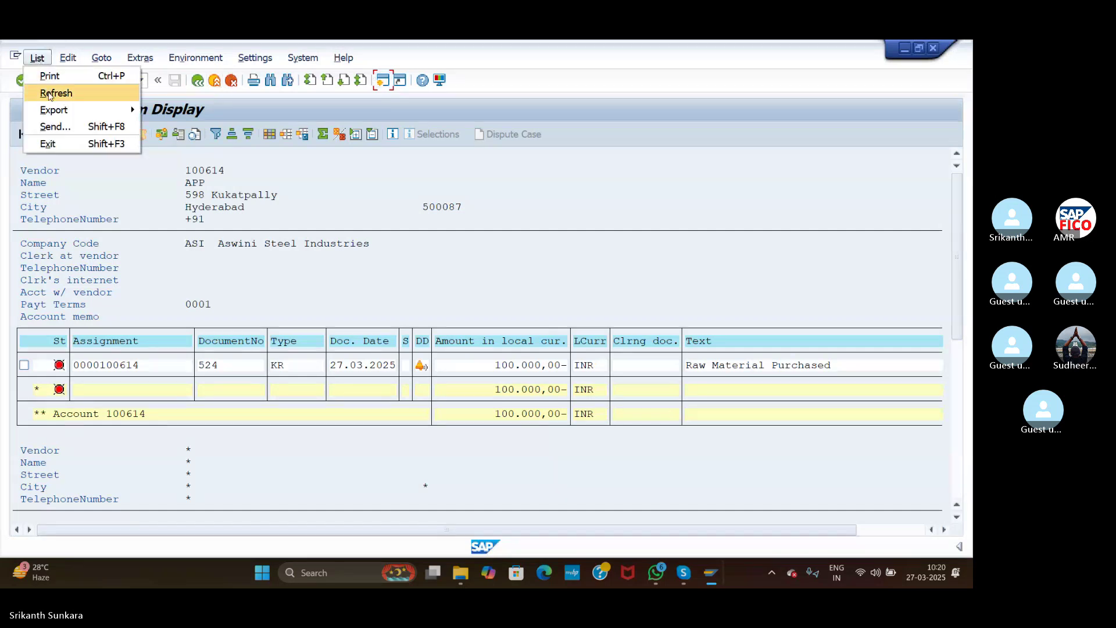
click(53, 93)
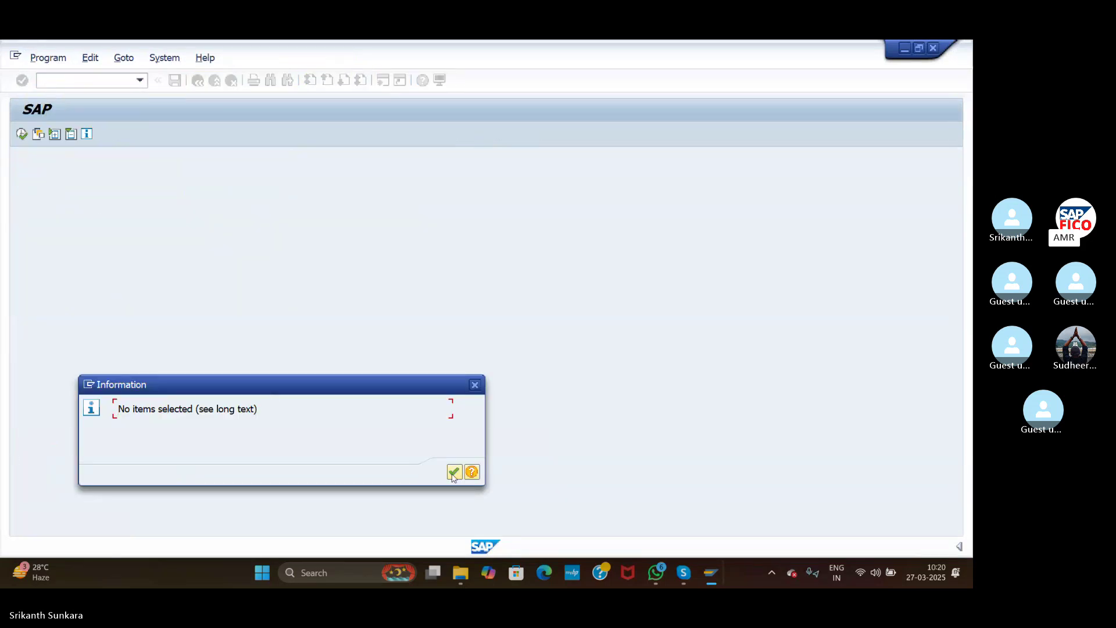
click(454, 471)
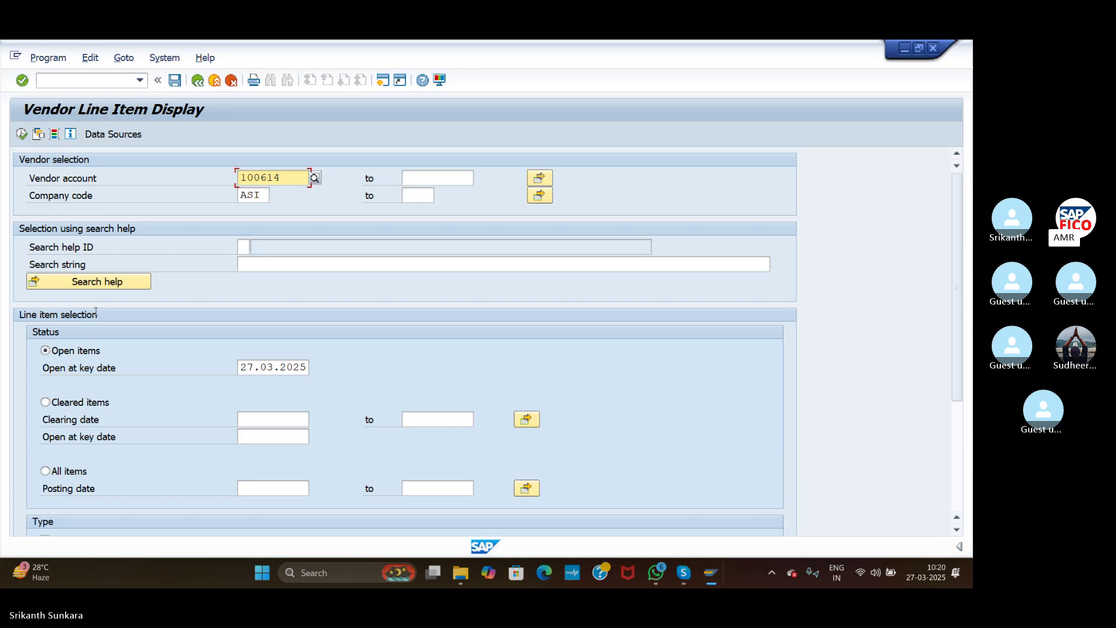
click(46, 471)
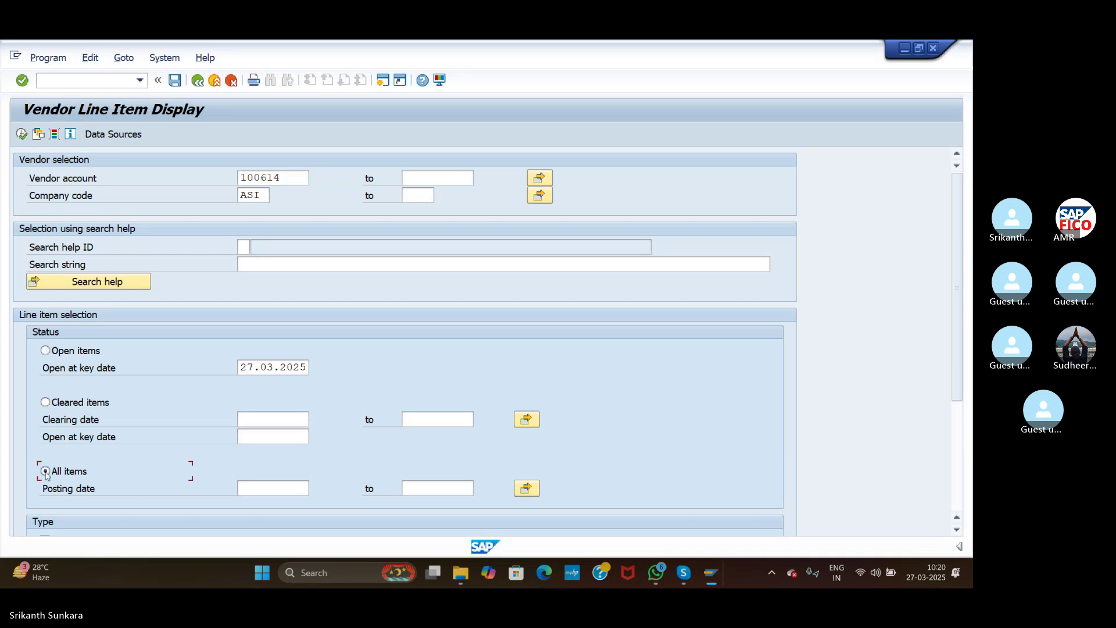
click(20, 136)
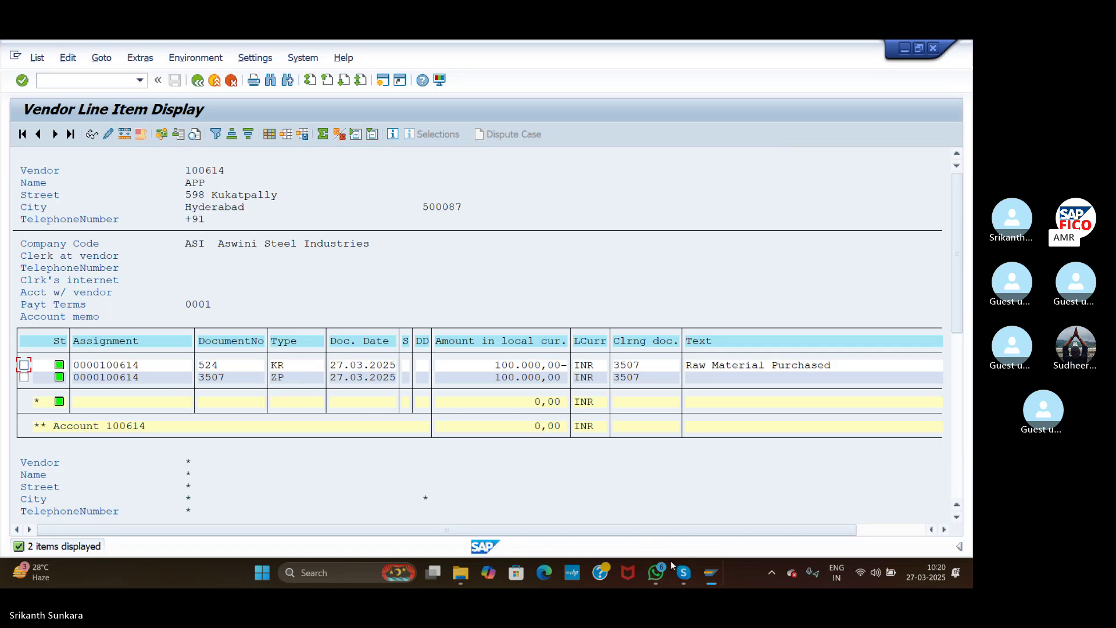
mouse_move(680, 575)
double_click(289, 378)
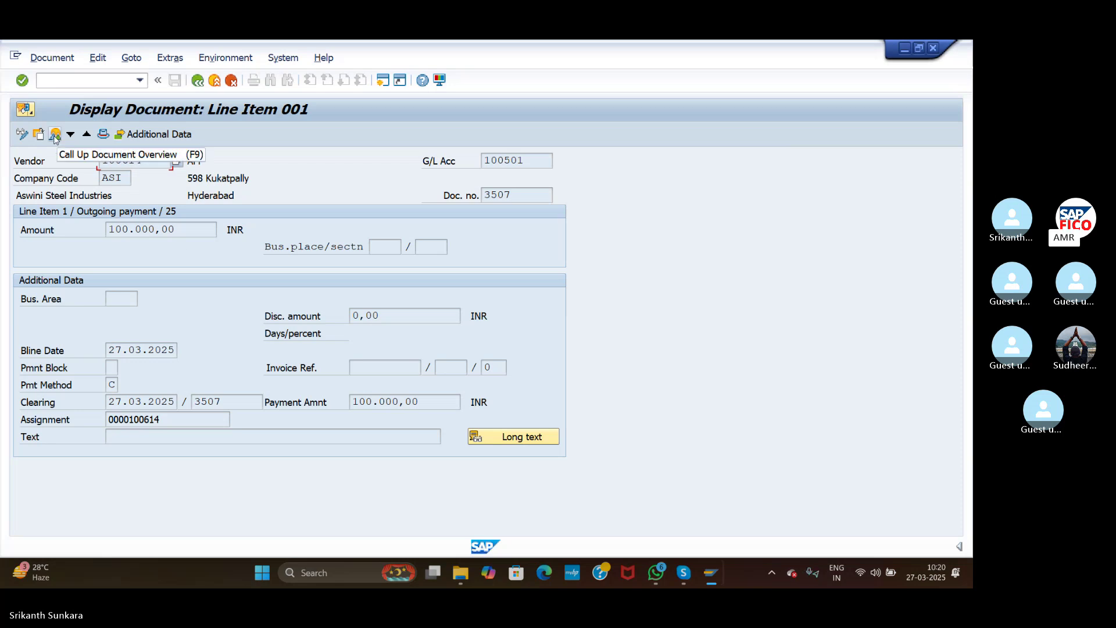
Step: Review document 3507's entries in the document overview, then start F-53 Post Outgoing Payments
click(56, 135)
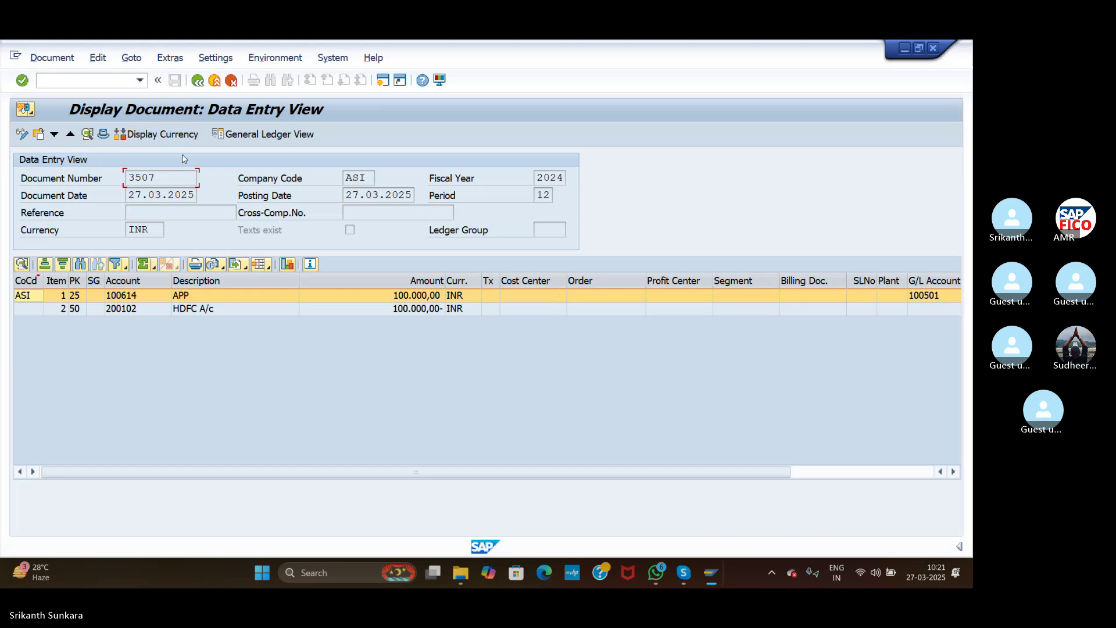
click(127, 82)
text(/NF-53)
key(Return)
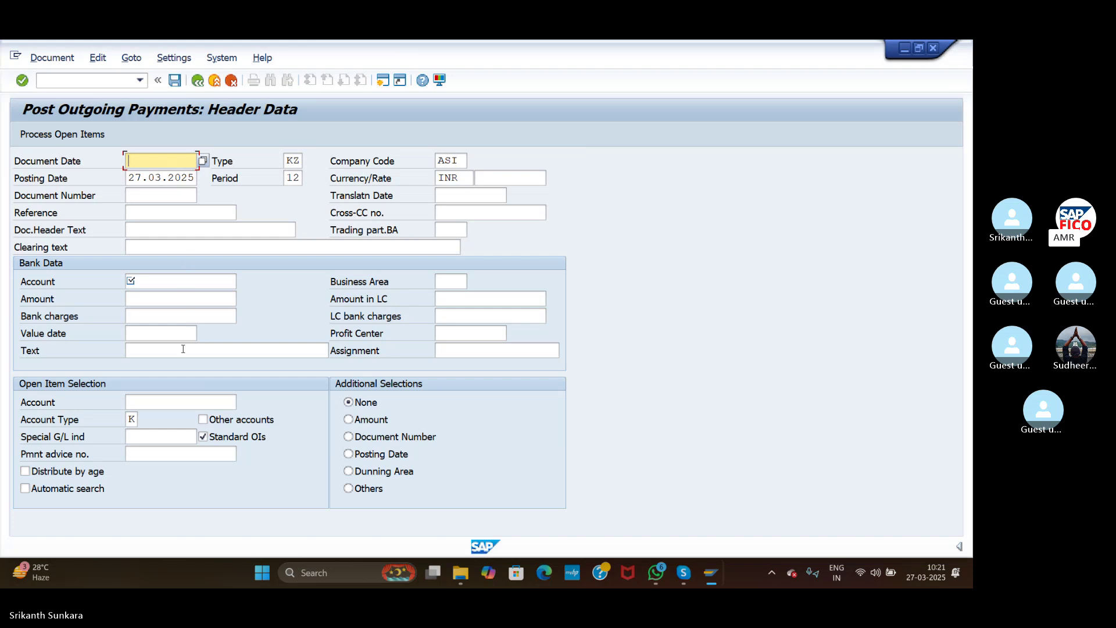
click(165, 398)
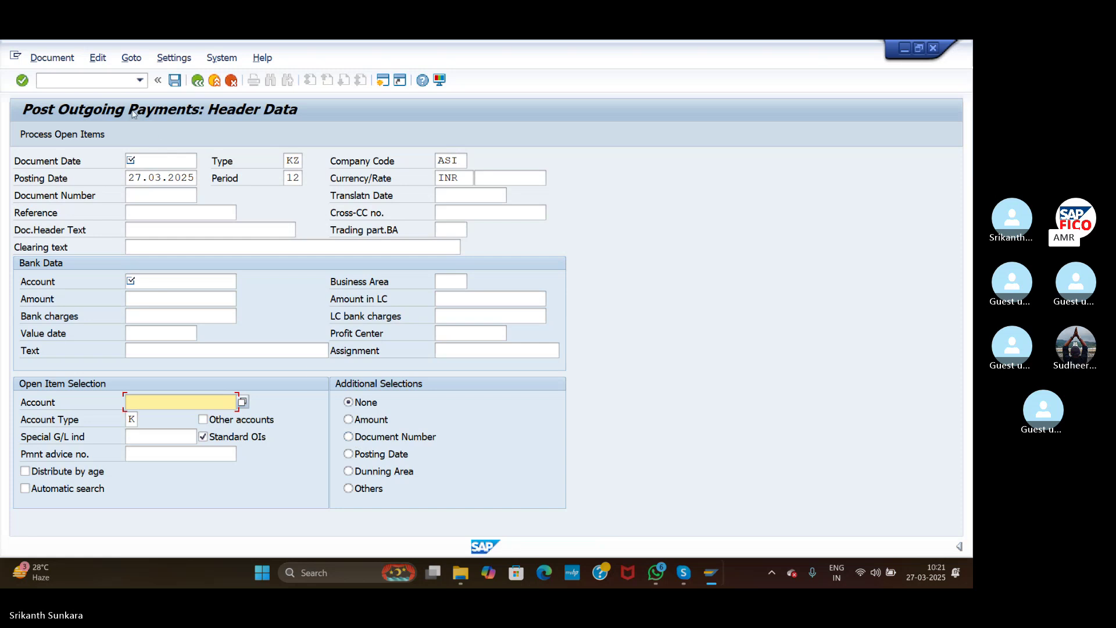
click(96, 78)
text(/NFB60)
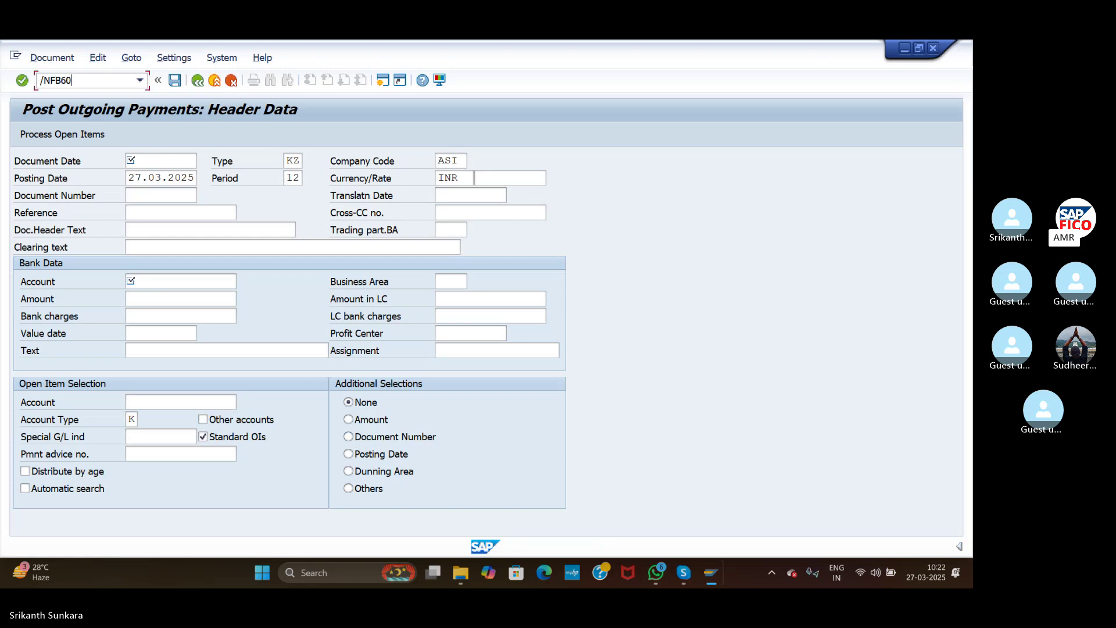
Step: In FB60, start an invoice header for vendor 100614 dated 27.03.2025, 500,000 INR, text 'Raw Material Purchased'
key(Return)
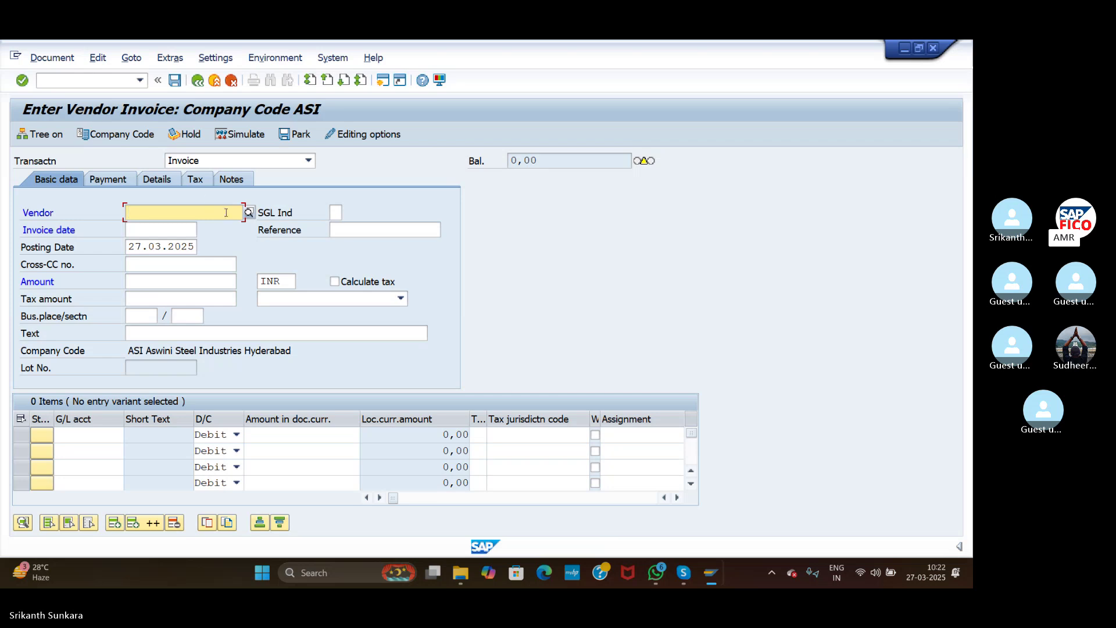
click(249, 212)
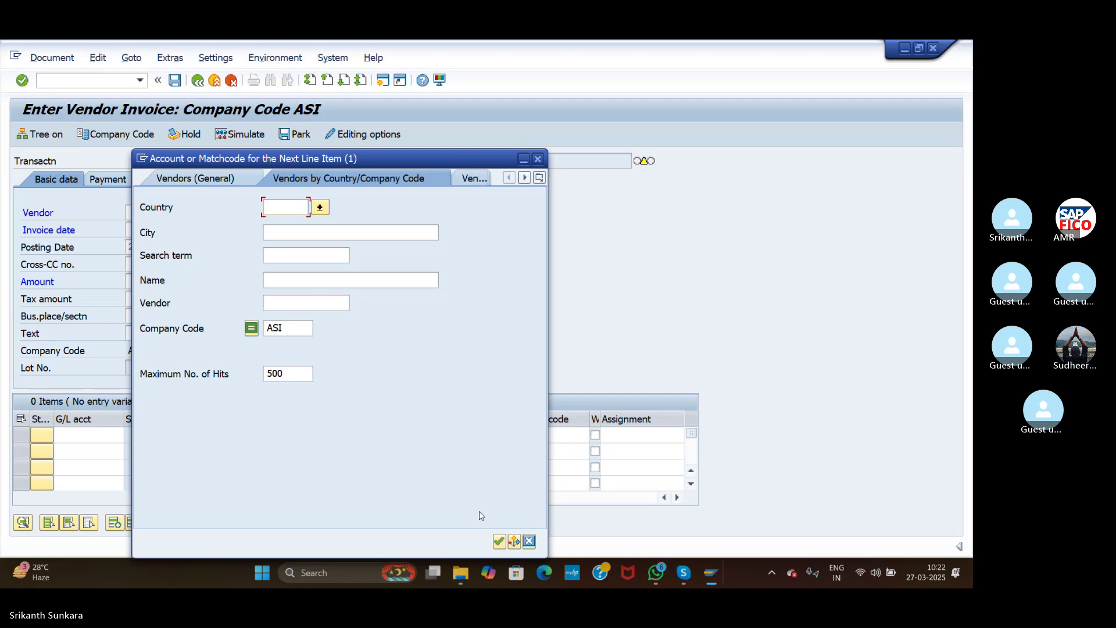
click(499, 541)
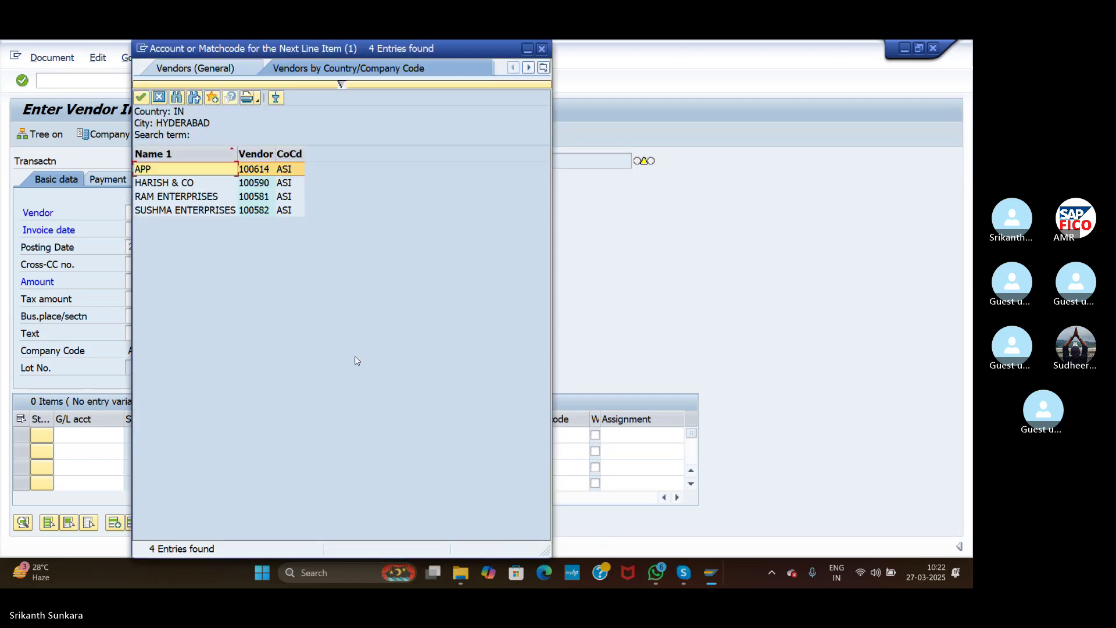
double_click(211, 169)
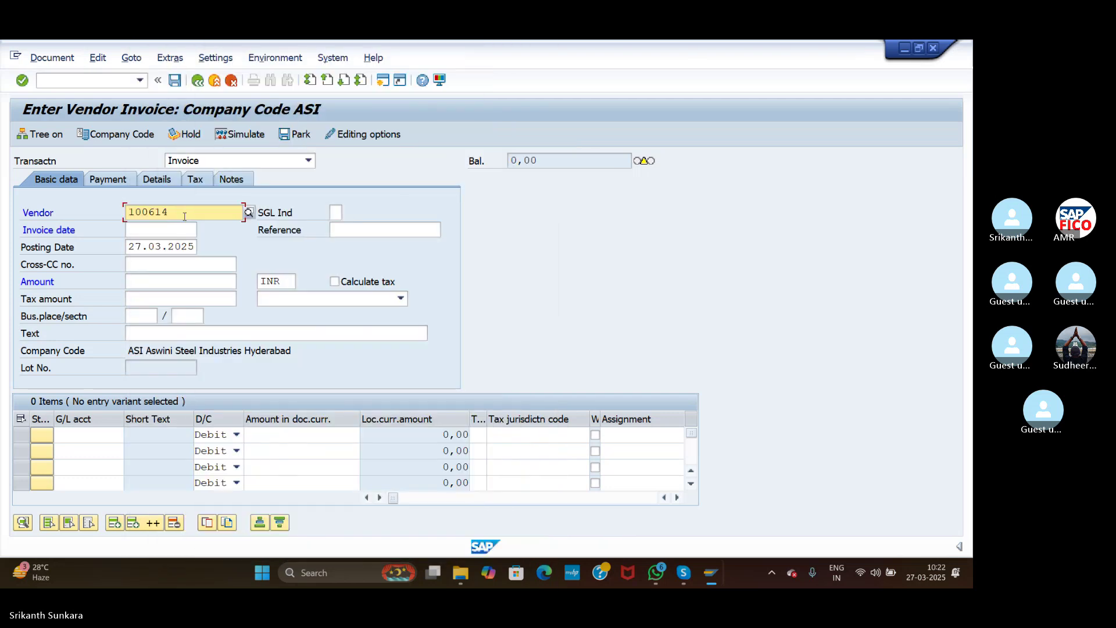
text(27.0)
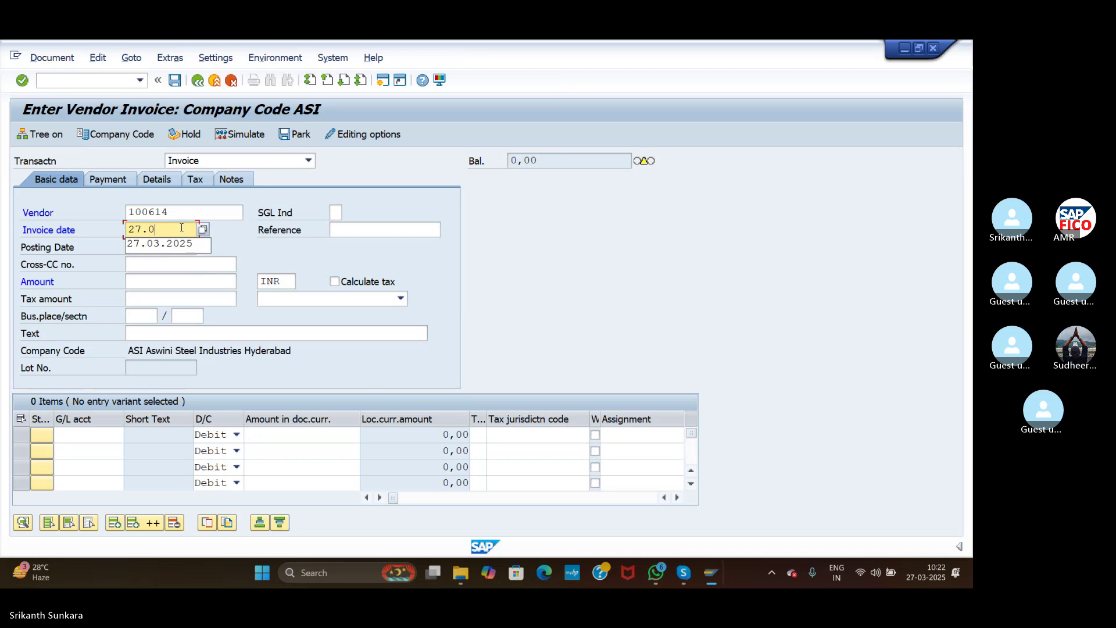
text(3.2025)
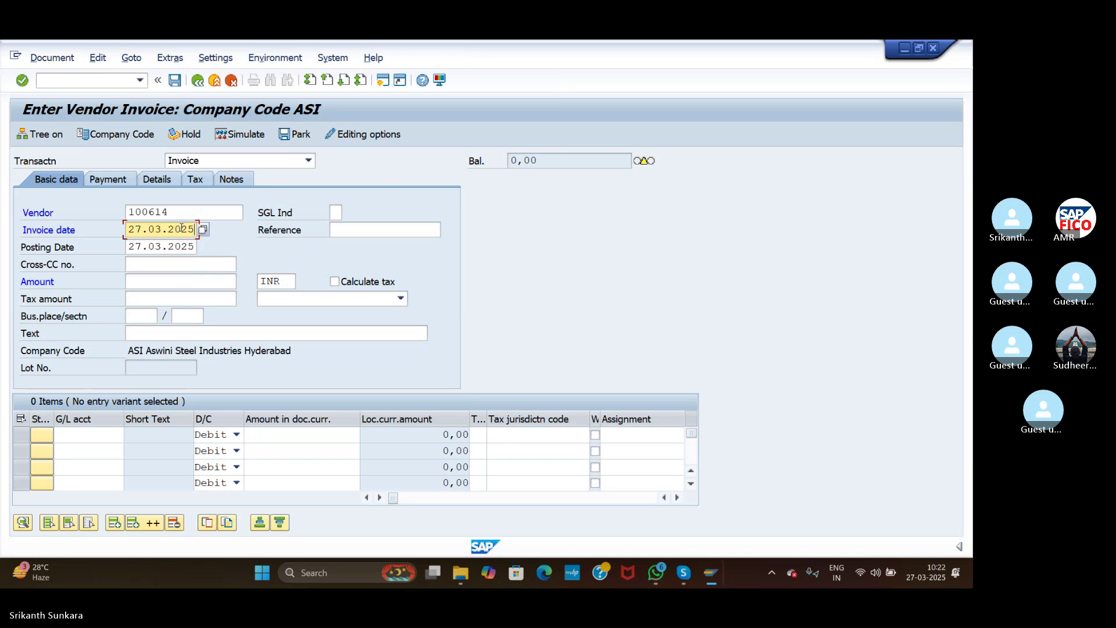
click(178, 283)
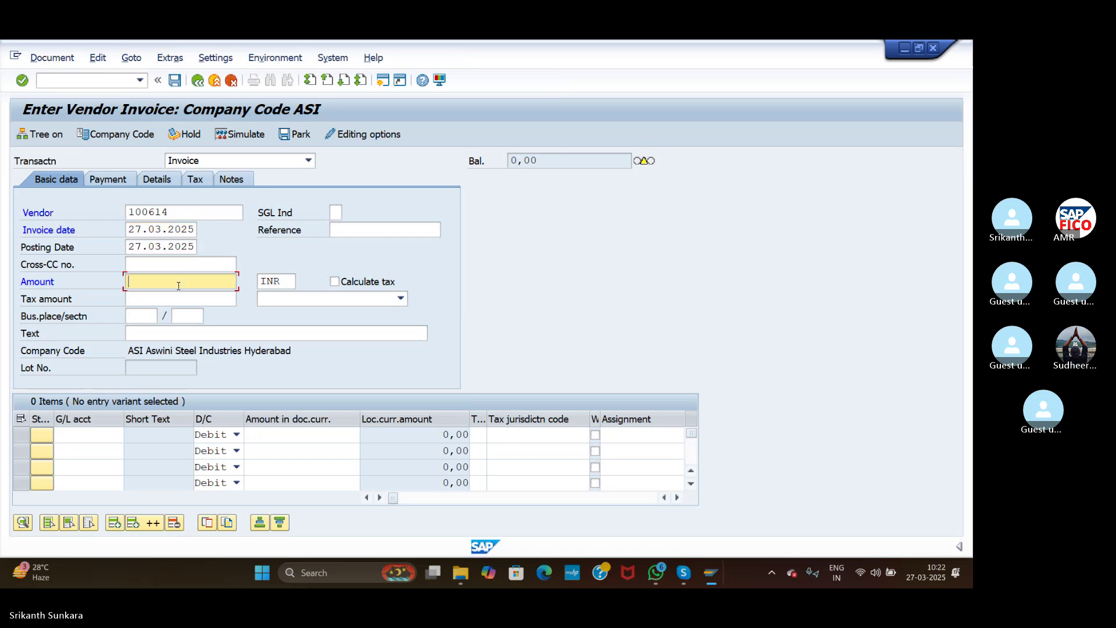
text(50)
text(0000)
click(154, 332)
text(R)
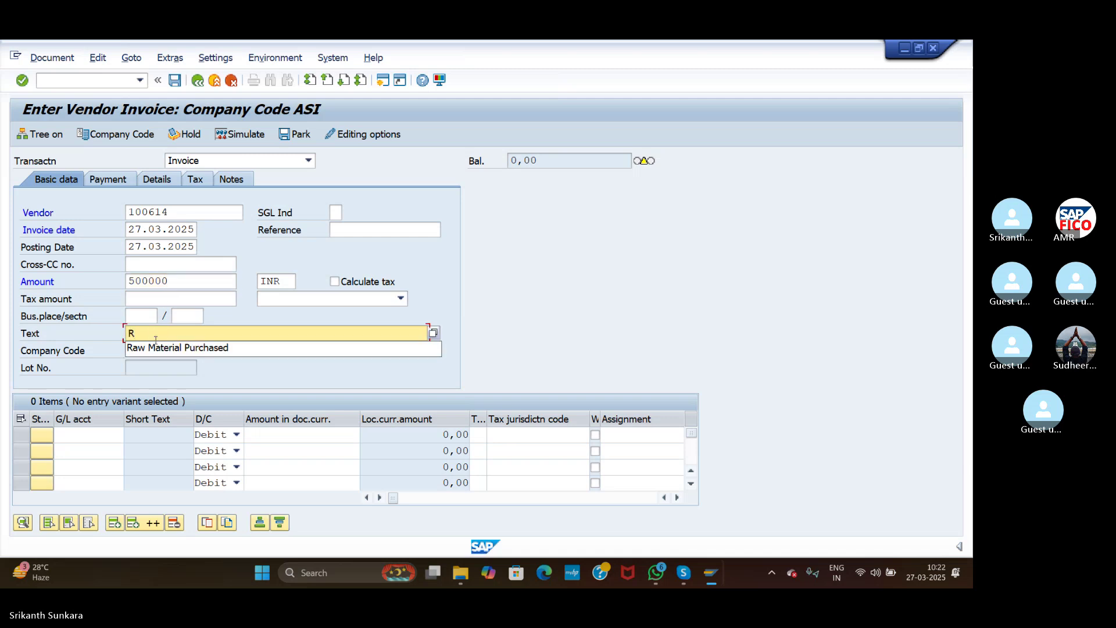
click(166, 347)
Step: Add a G/L 200105 Raw Material line for 500,000, simulate, and post it as document 525
click(73, 436)
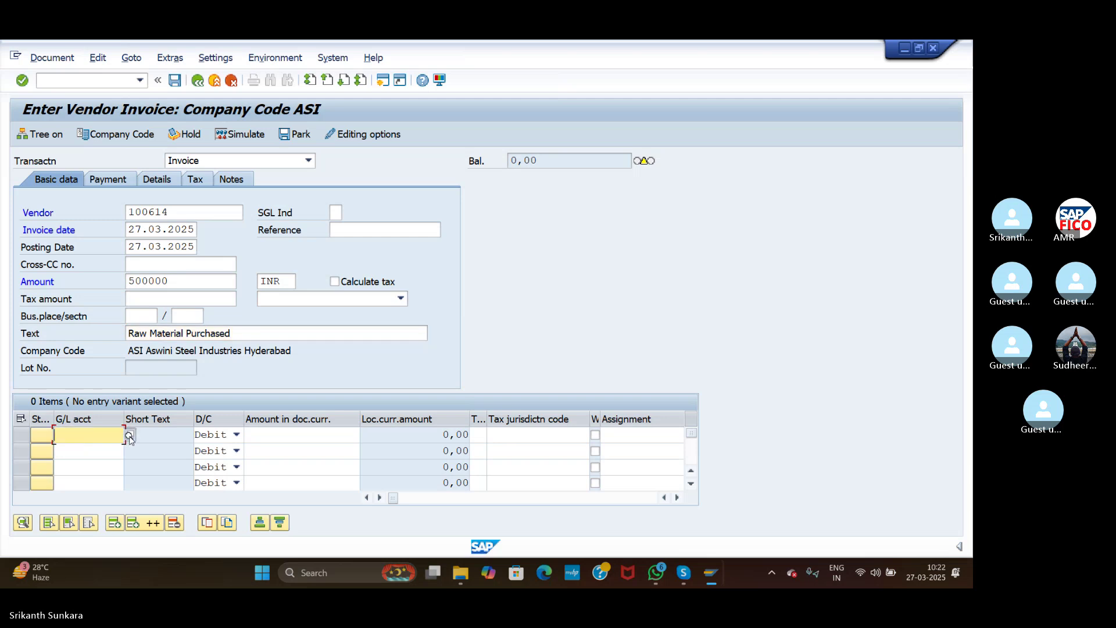
click(129, 435)
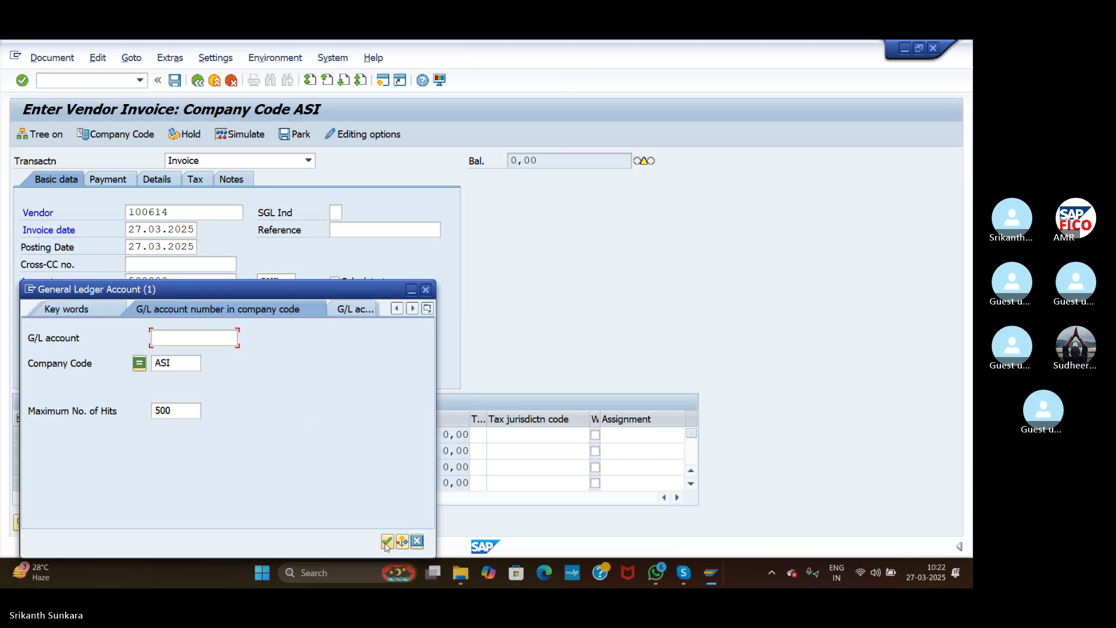
click(386, 542)
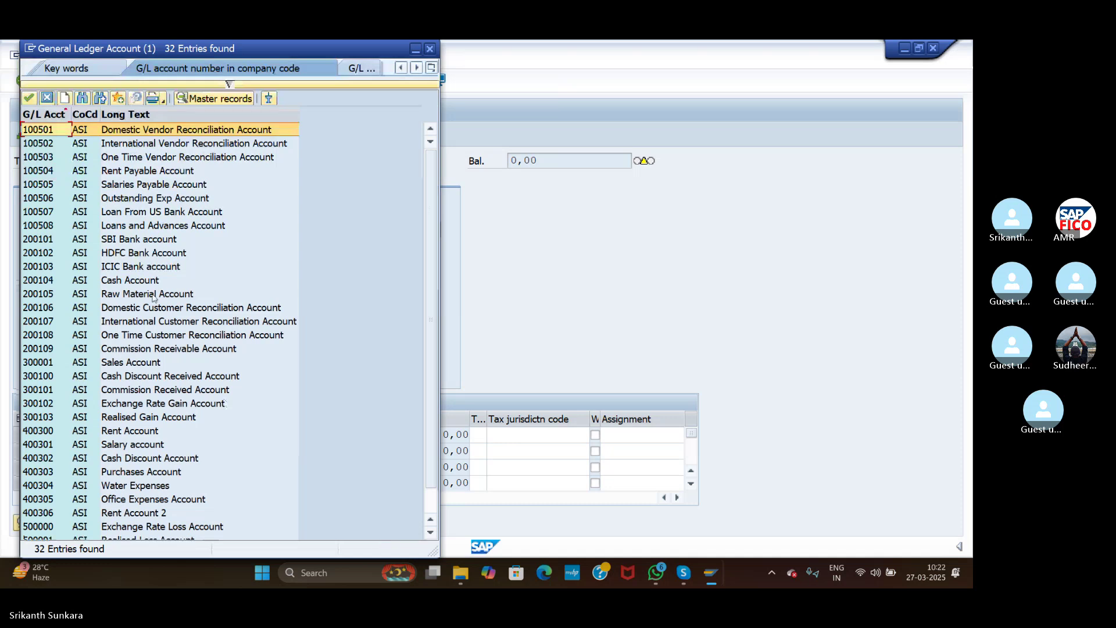
double_click(132, 297)
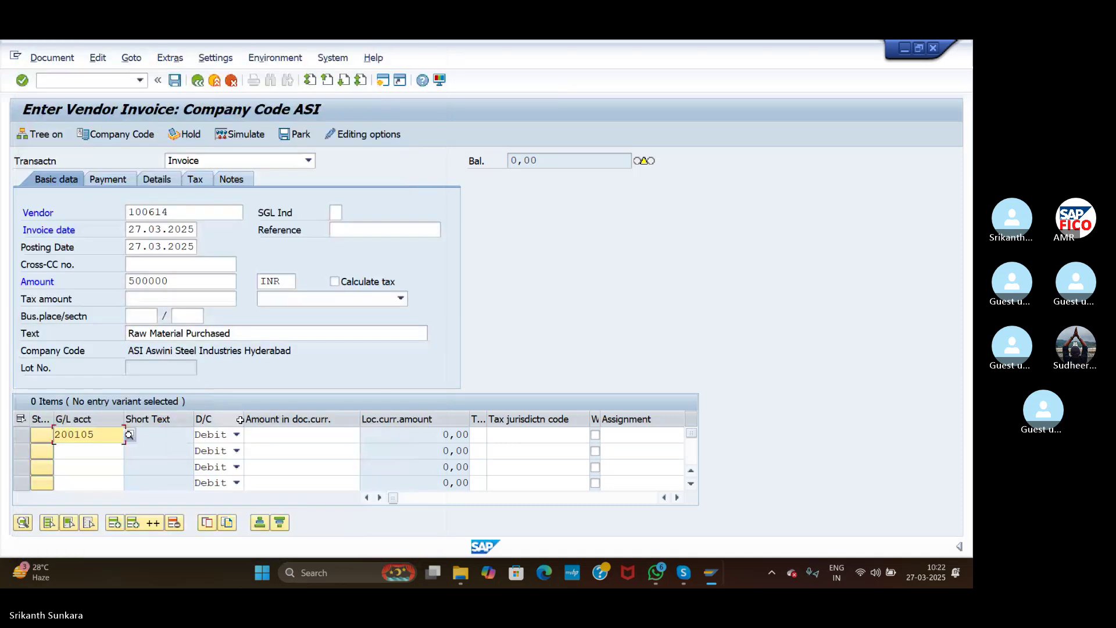
click(273, 436)
text(5)
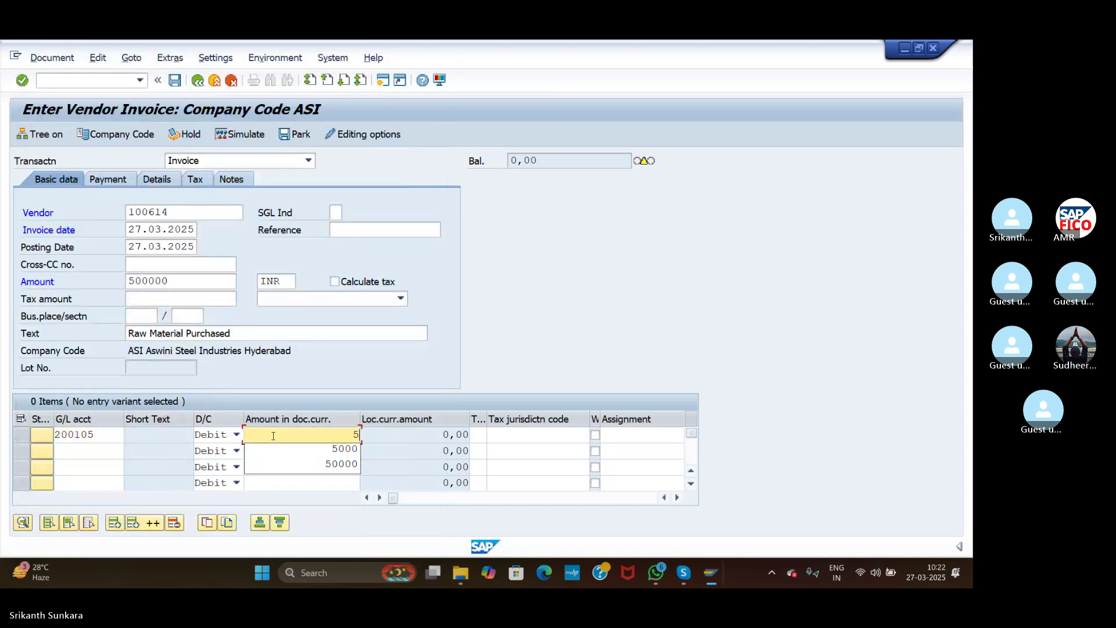
text(00000)
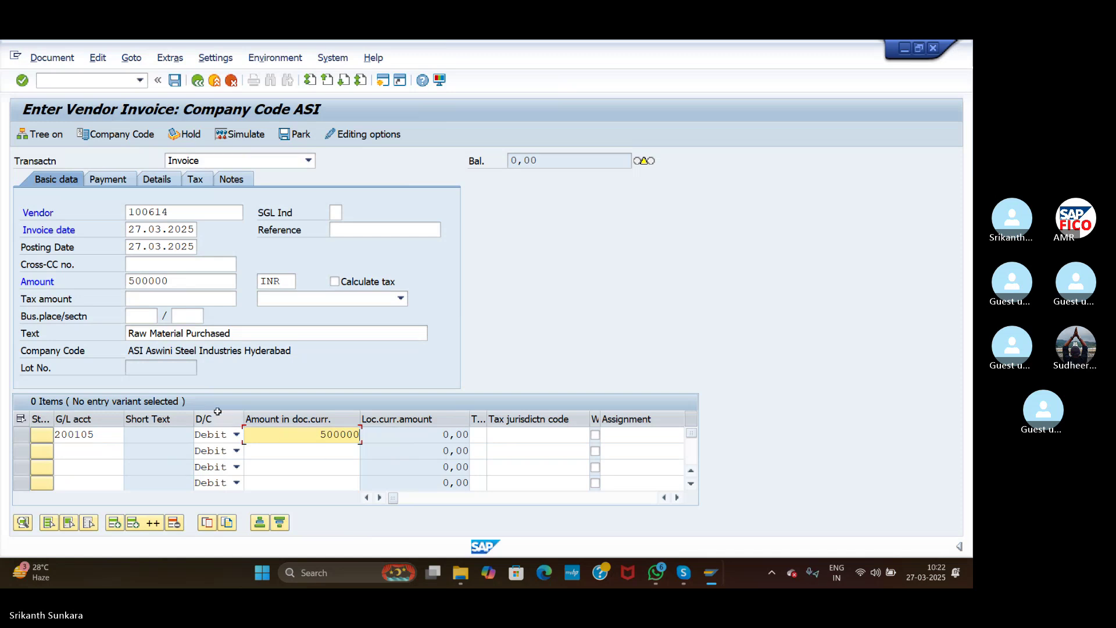
click(22, 81)
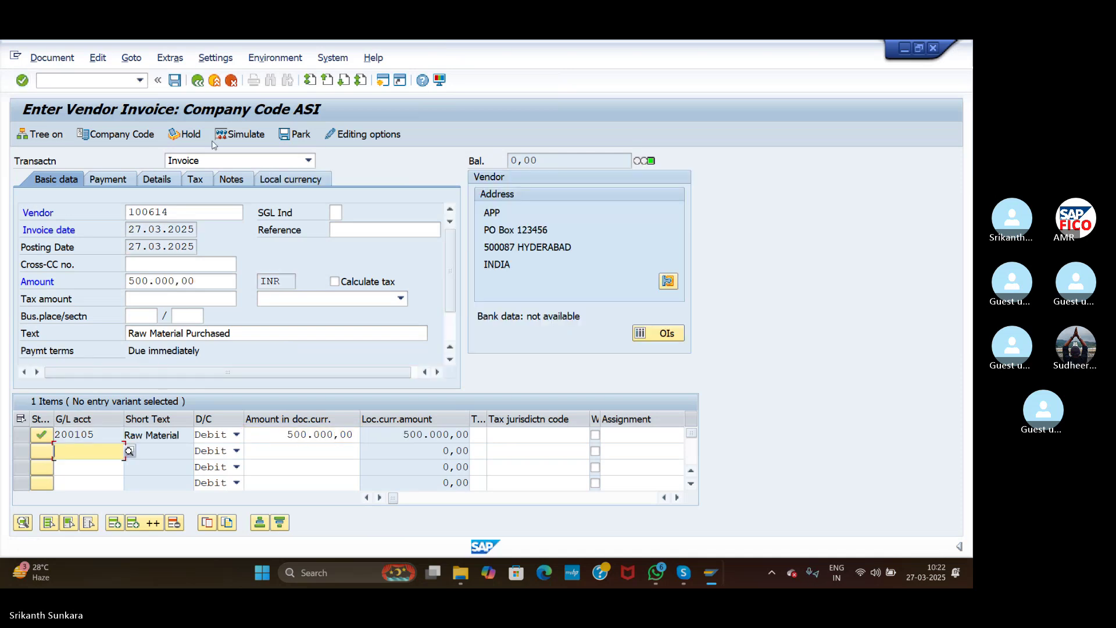
click(233, 137)
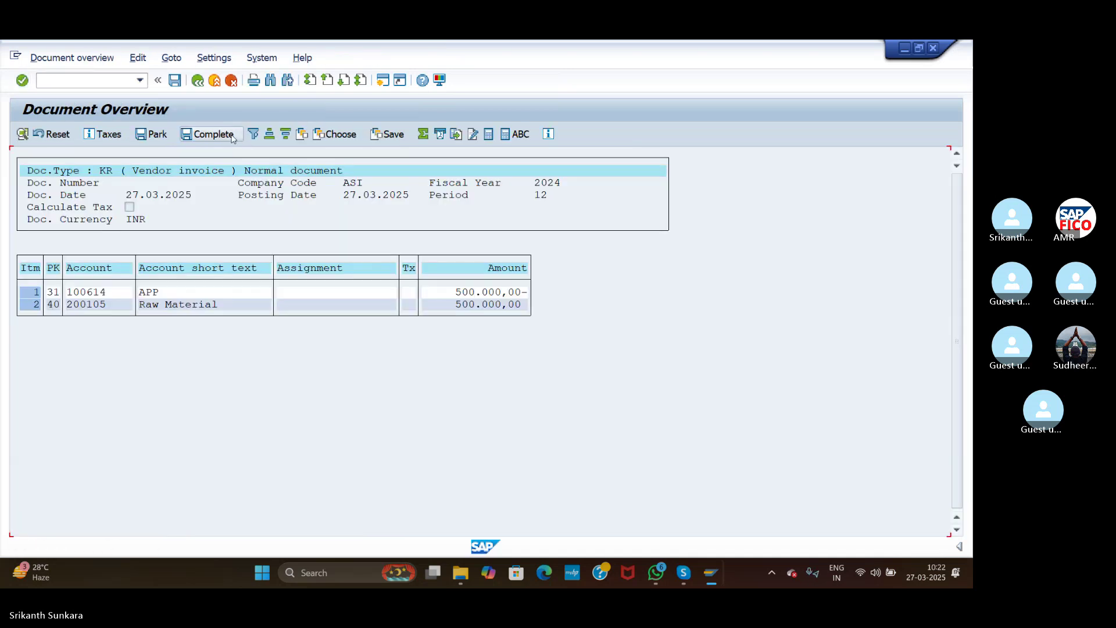
click(174, 81)
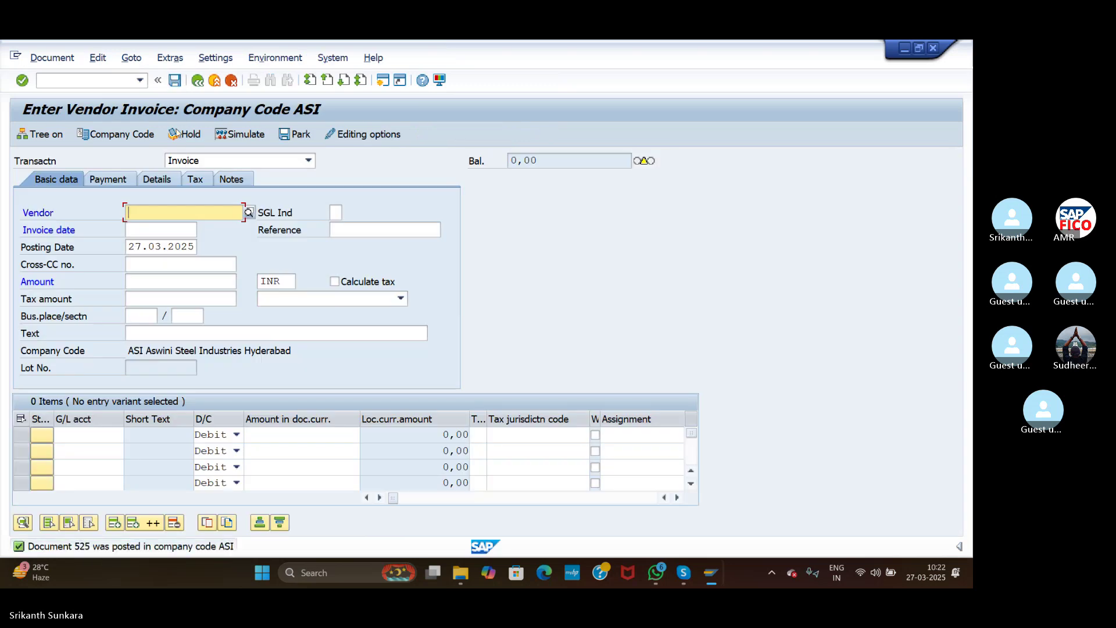
Step: Post a copy of invoice 525 with reference, creating document 526
click(131, 58)
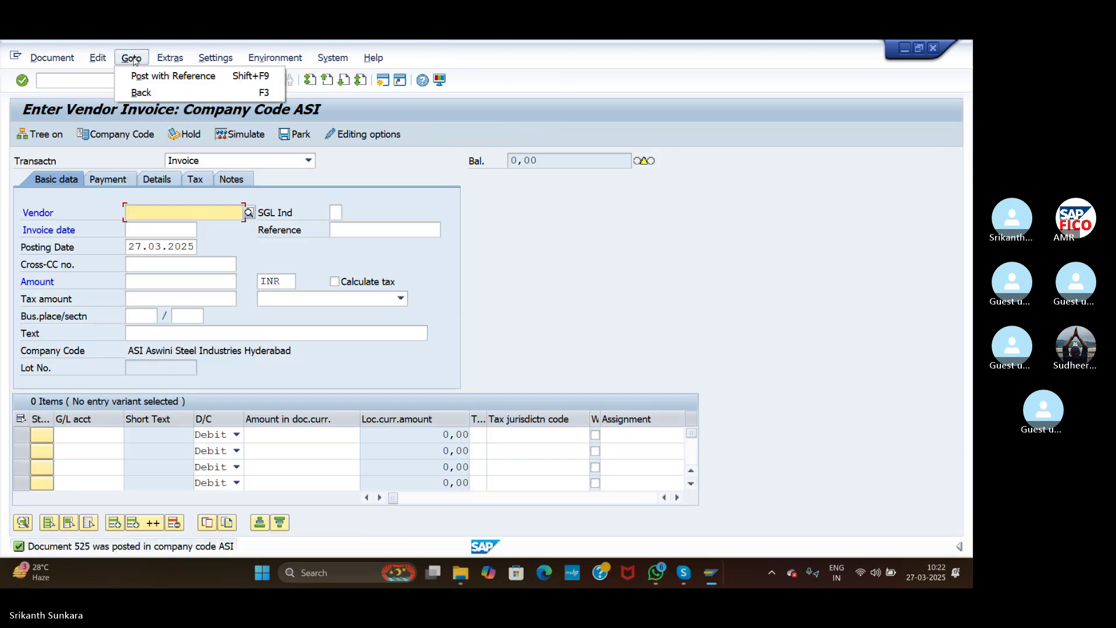
click(146, 80)
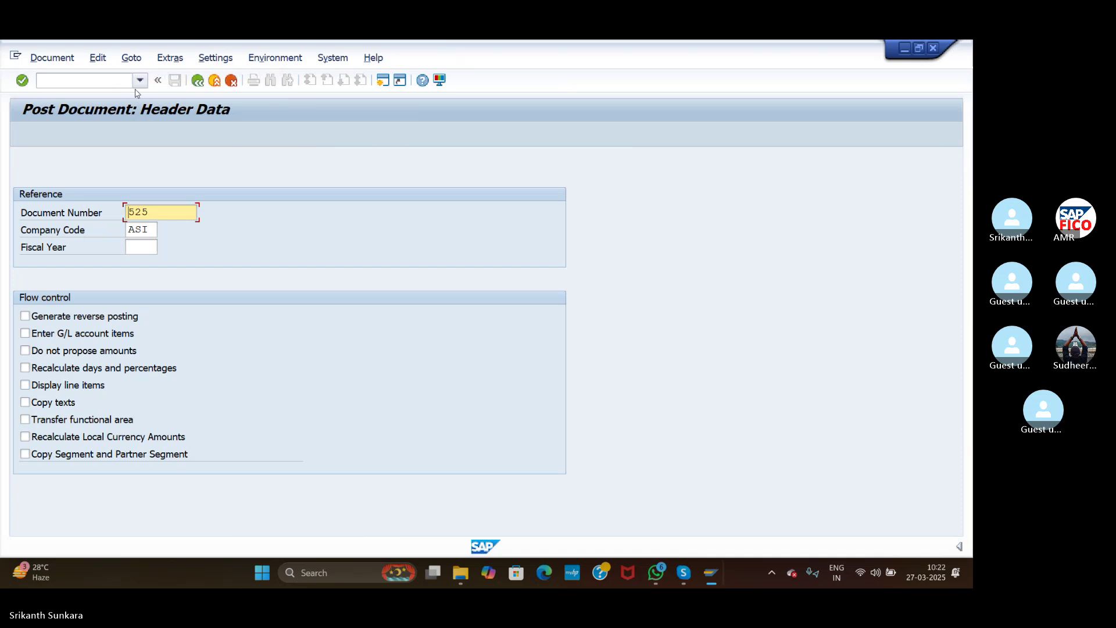
click(23, 81)
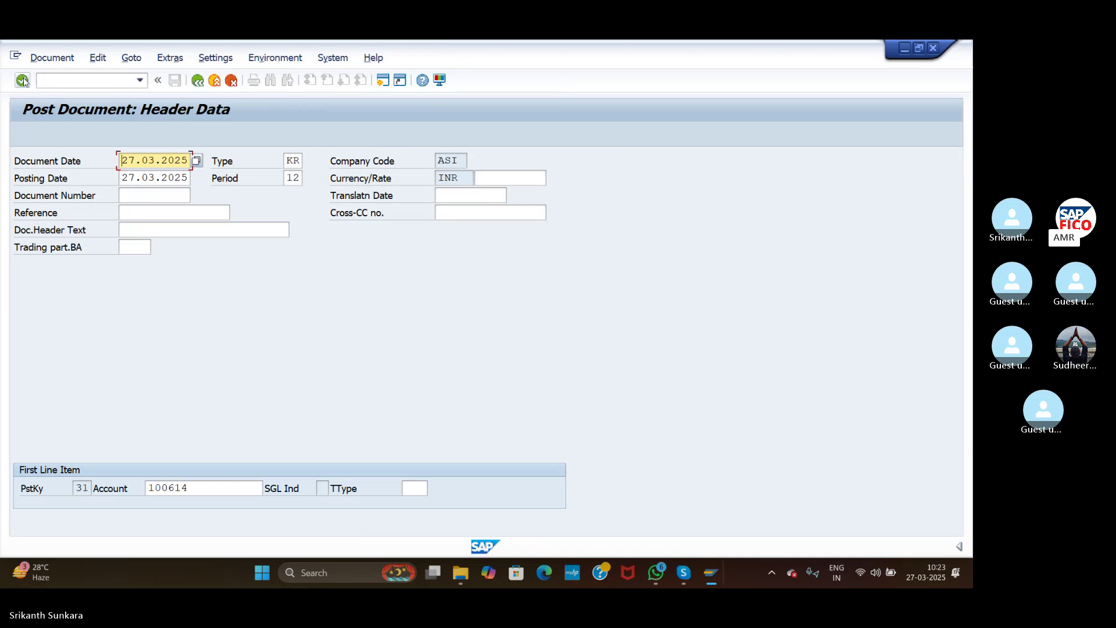
click(23, 81)
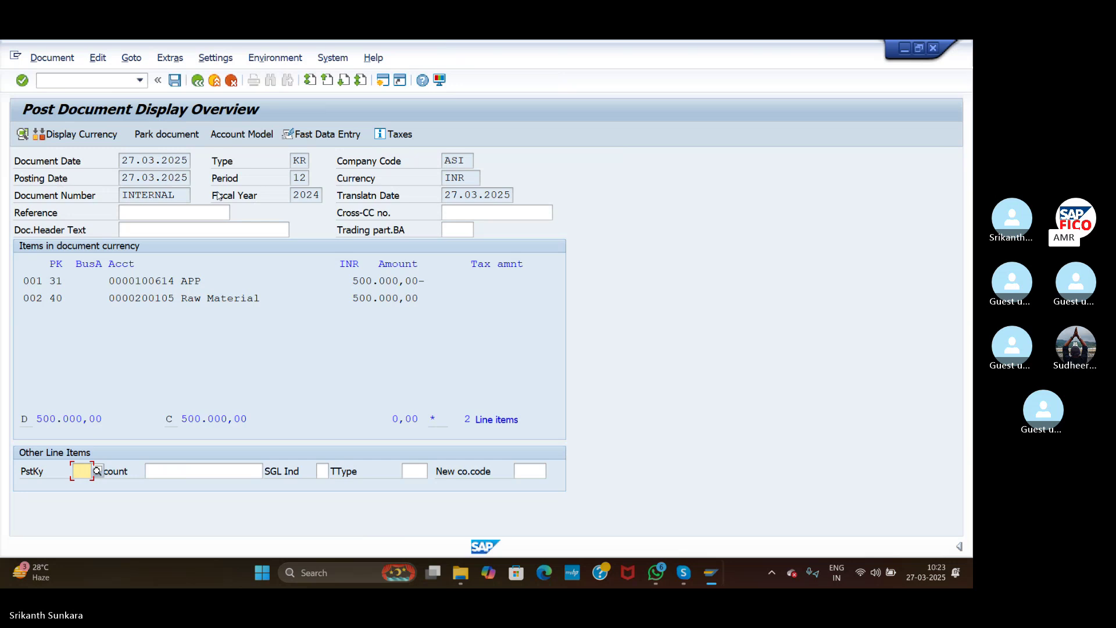
click(176, 82)
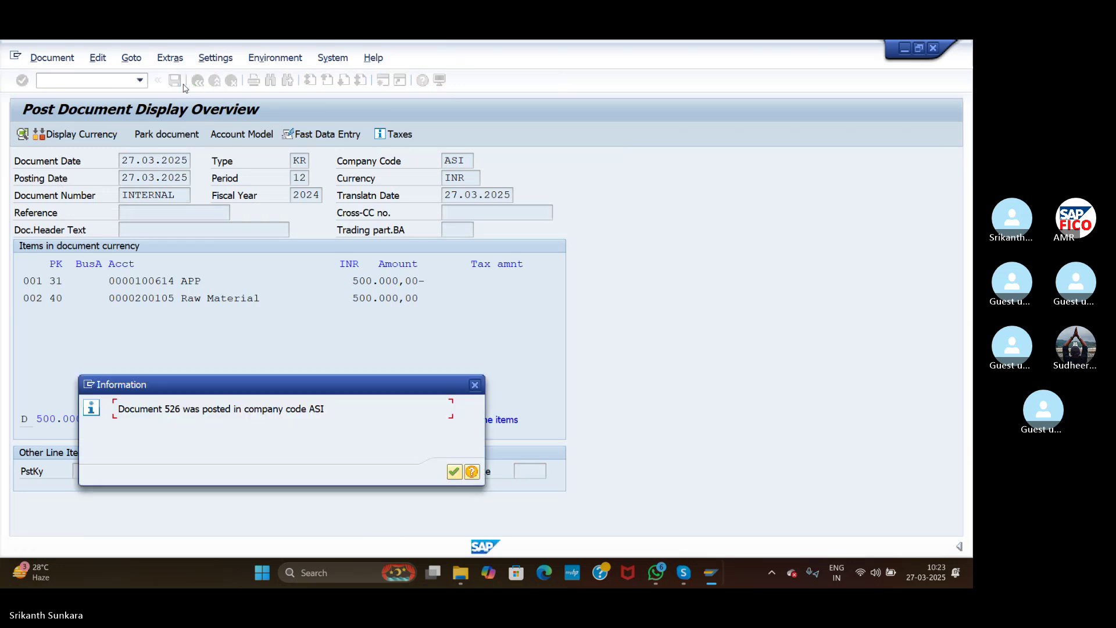
click(453, 473)
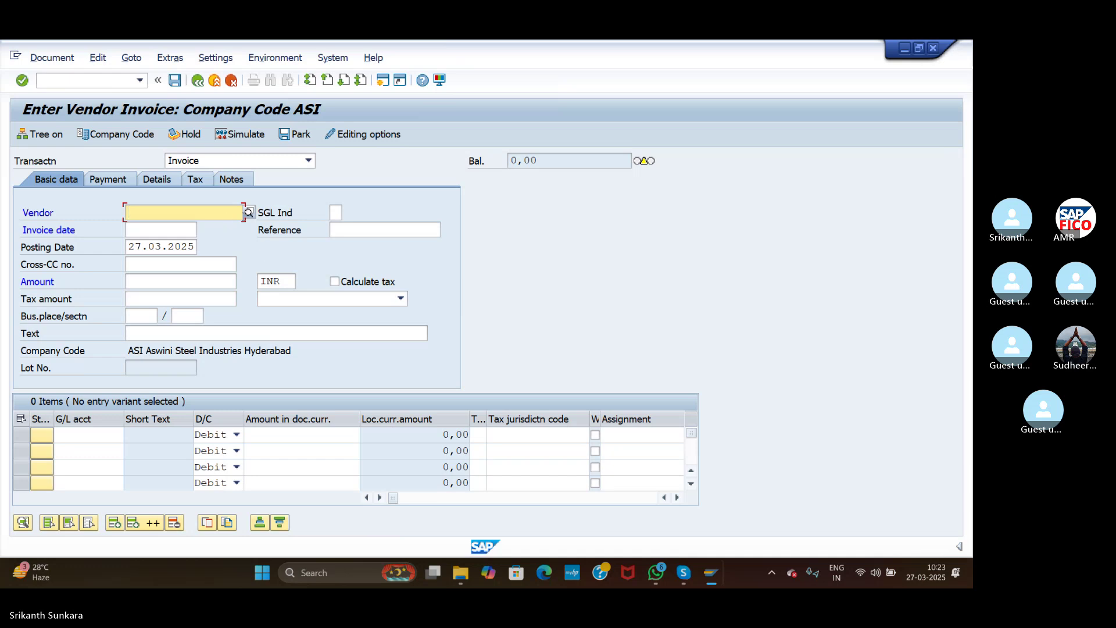
Step: Post another copy with reference to document 526, creating document 527
click(131, 58)
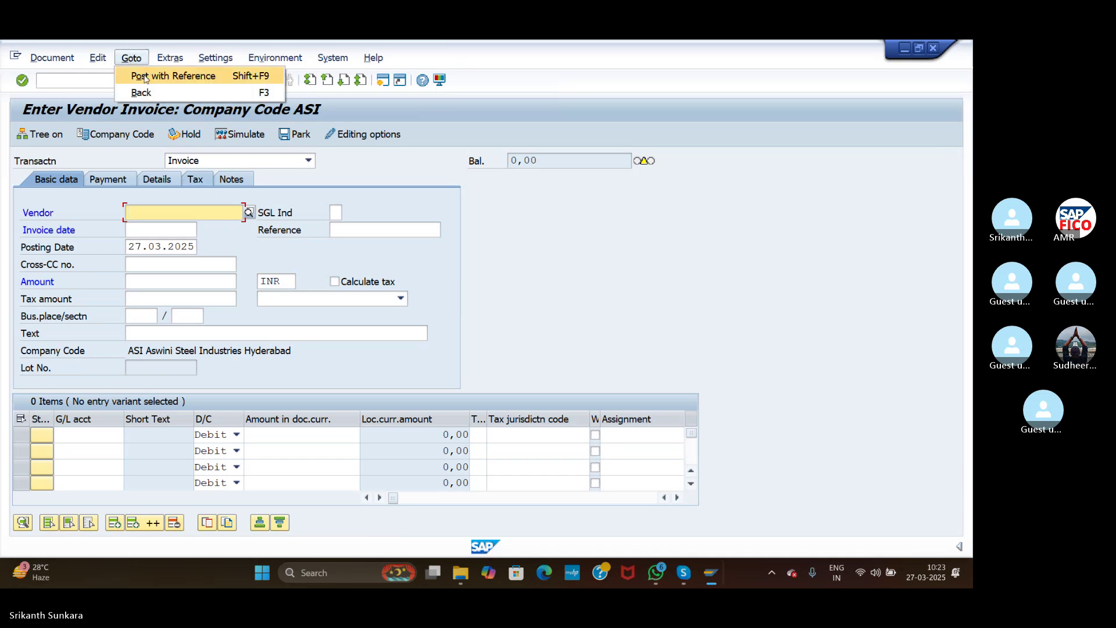
click(145, 76)
click(22, 82)
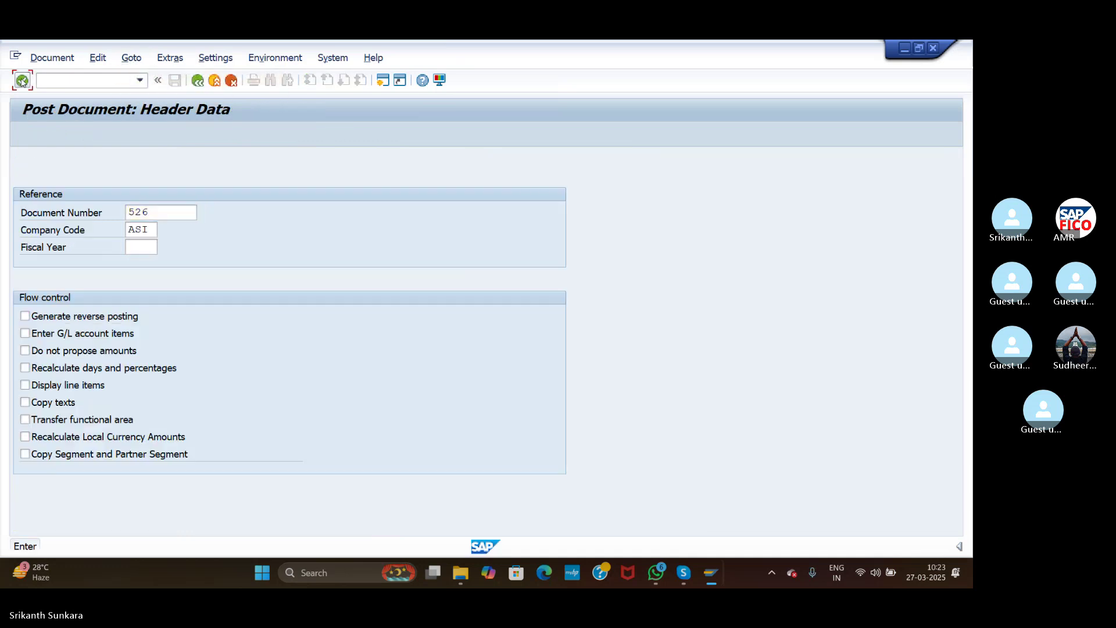
click(22, 81)
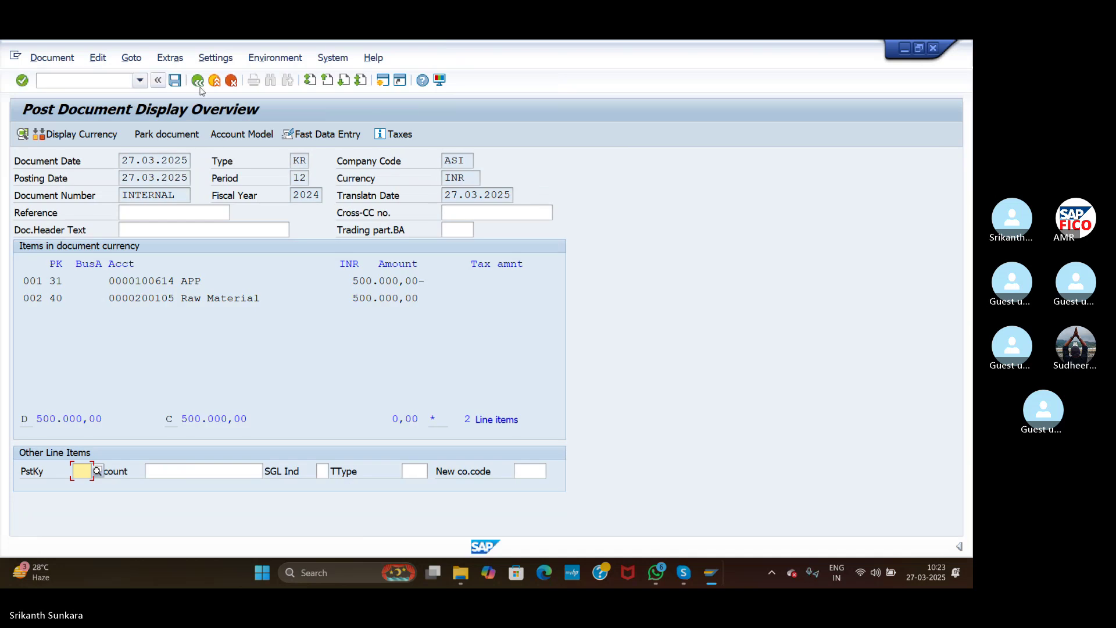
click(175, 80)
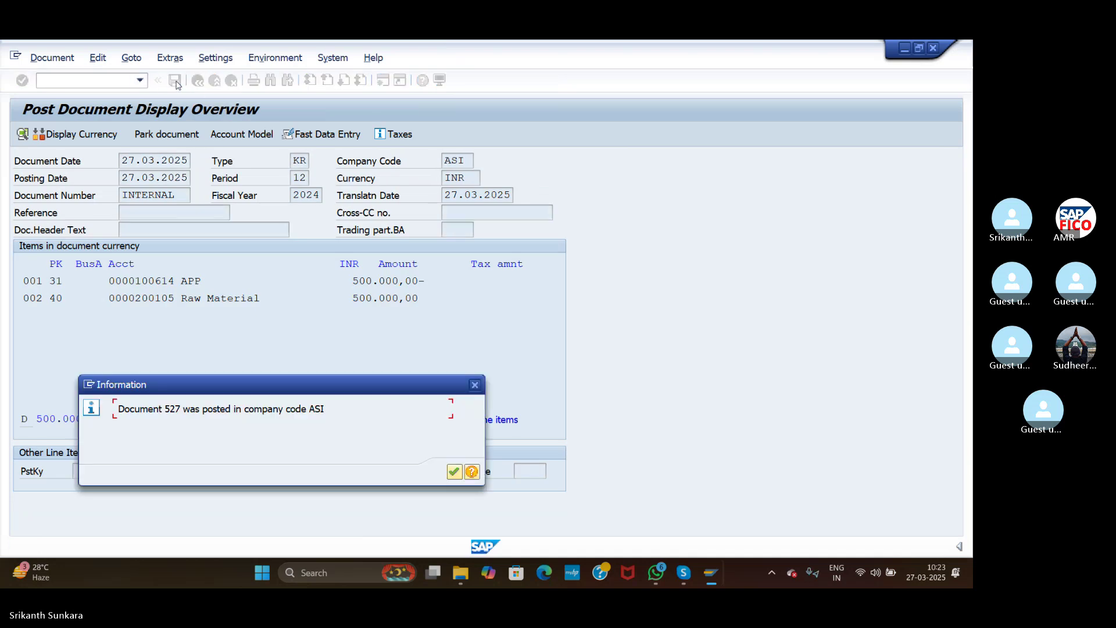
click(451, 469)
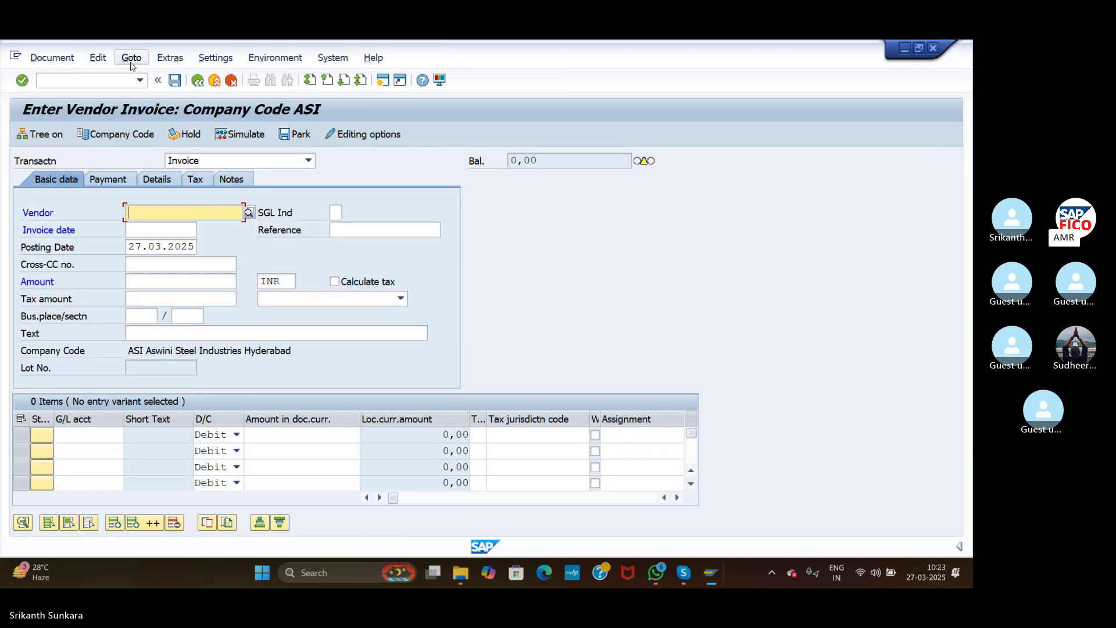
Step: List vendor 100614's open items in FBL1N, totaling 1,500,000 INR
click(109, 80)
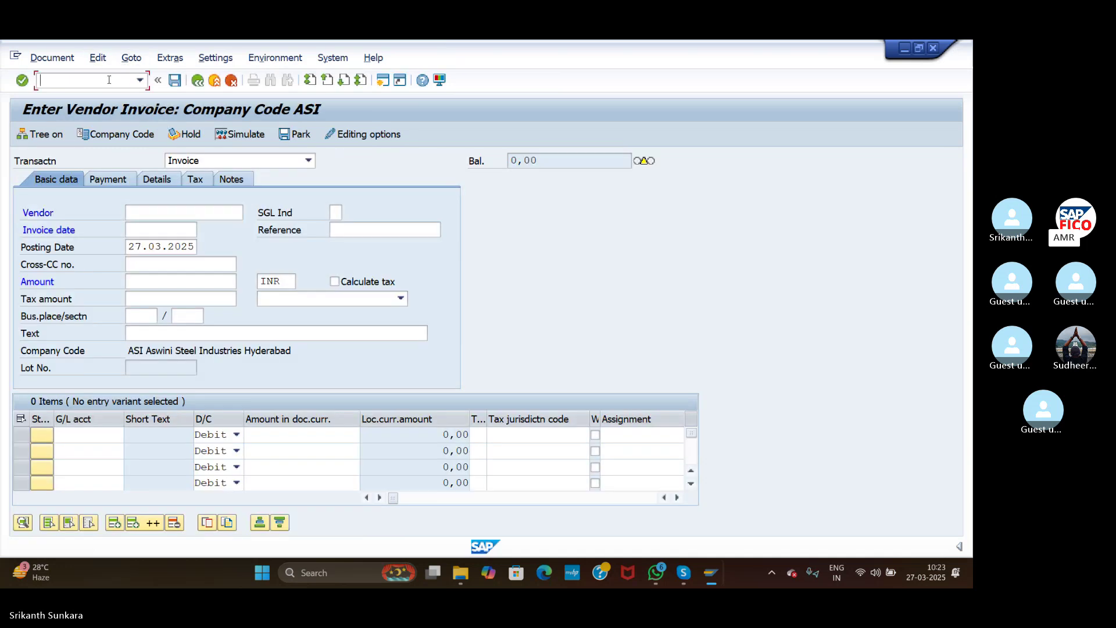
text(/NFBL1N)
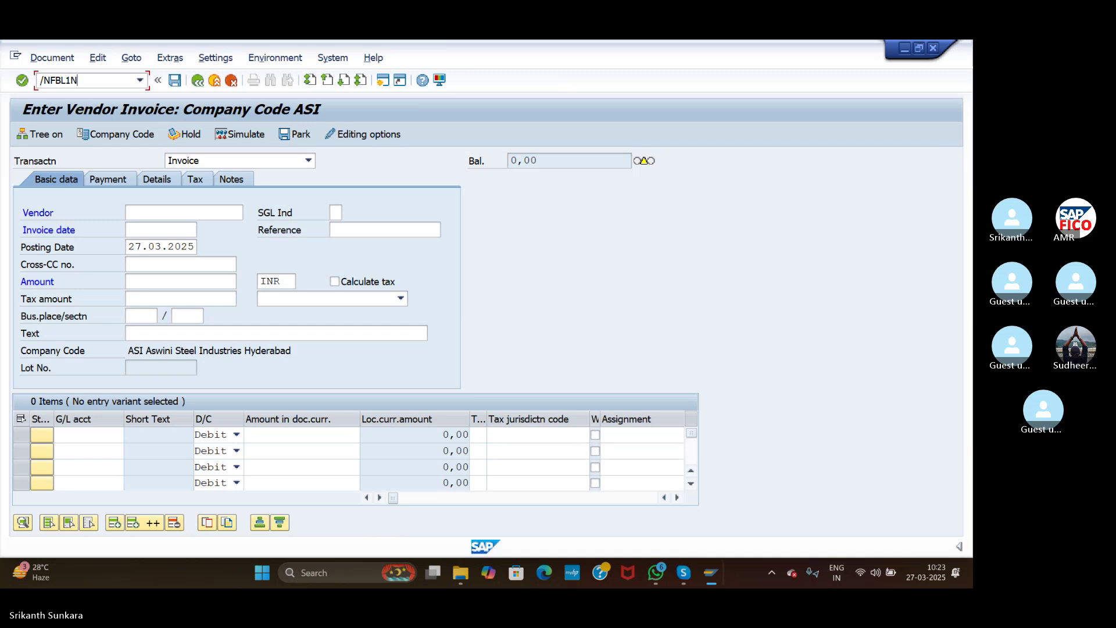
key(Return)
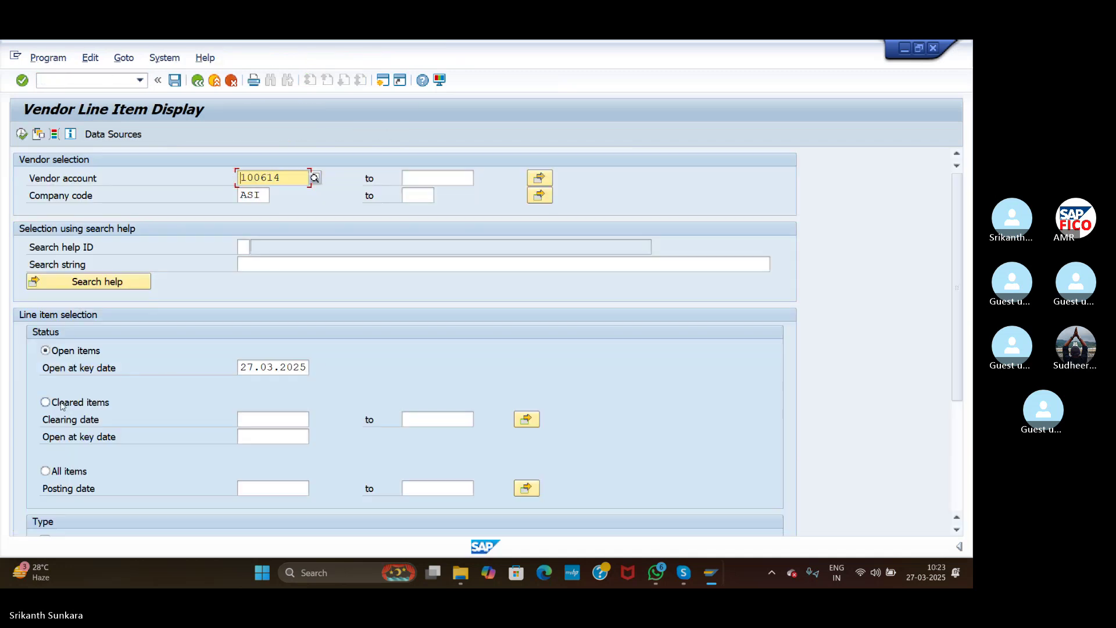
click(22, 134)
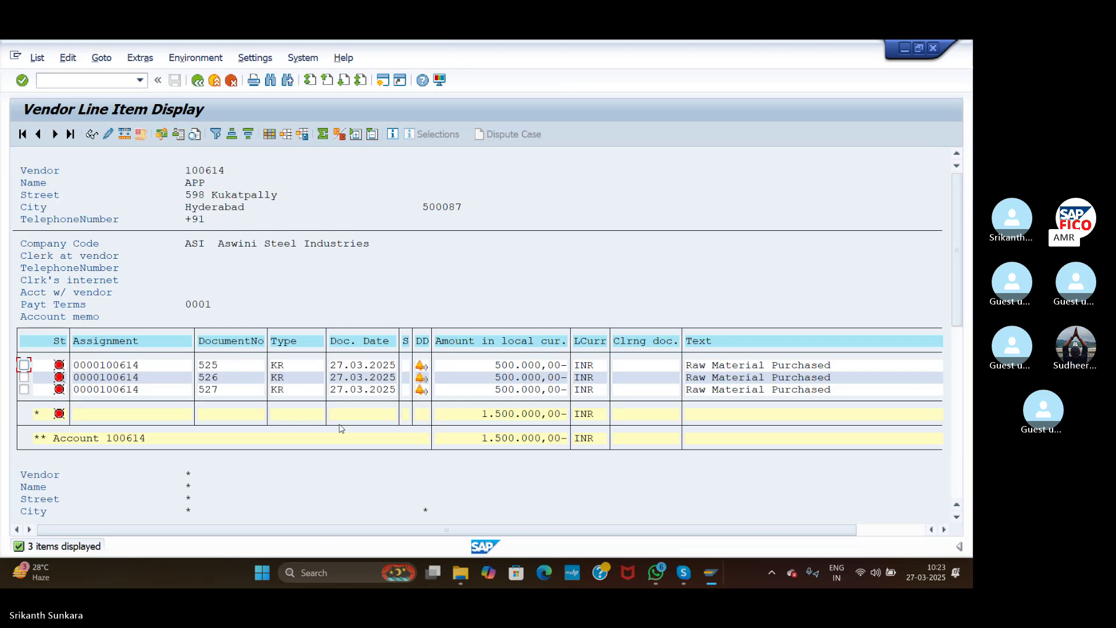
Step: Open the F110 Automatic Payment Transactions status screen
click(109, 82)
text(/NF110)
key(Return)
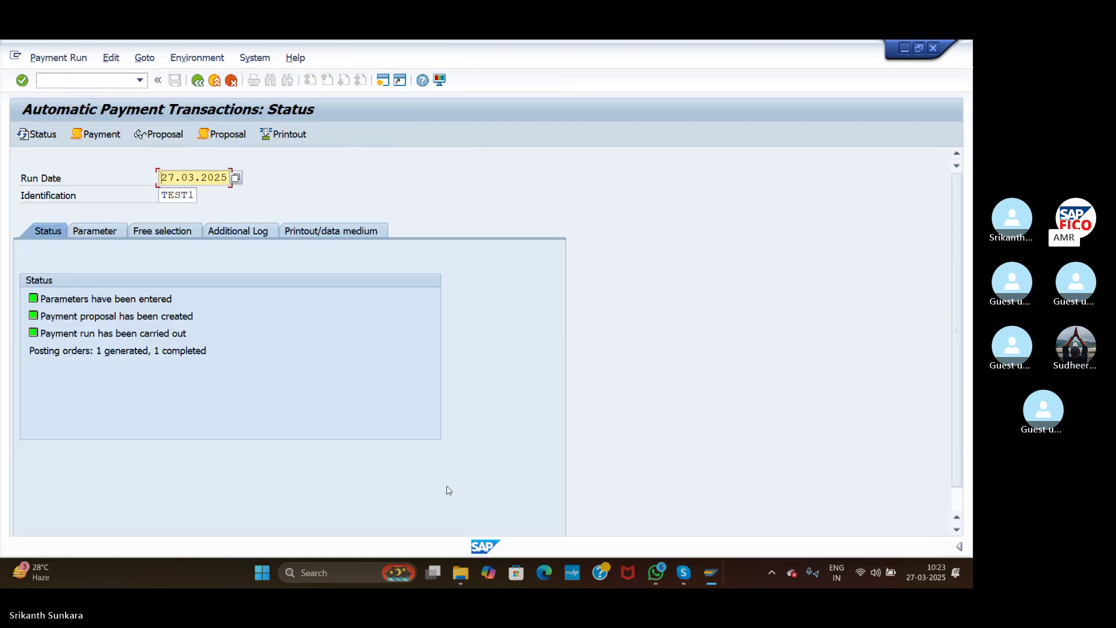
Step: Close the extra SAP window and return focus to the main SAP session
mouse_move(710, 581)
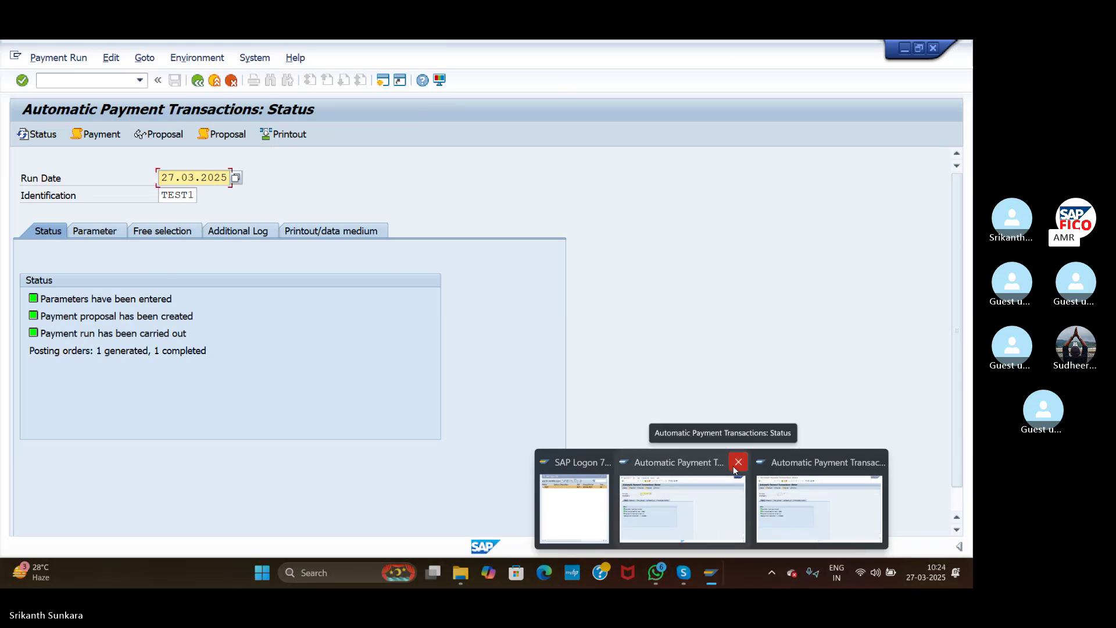
click(735, 465)
click(395, 395)
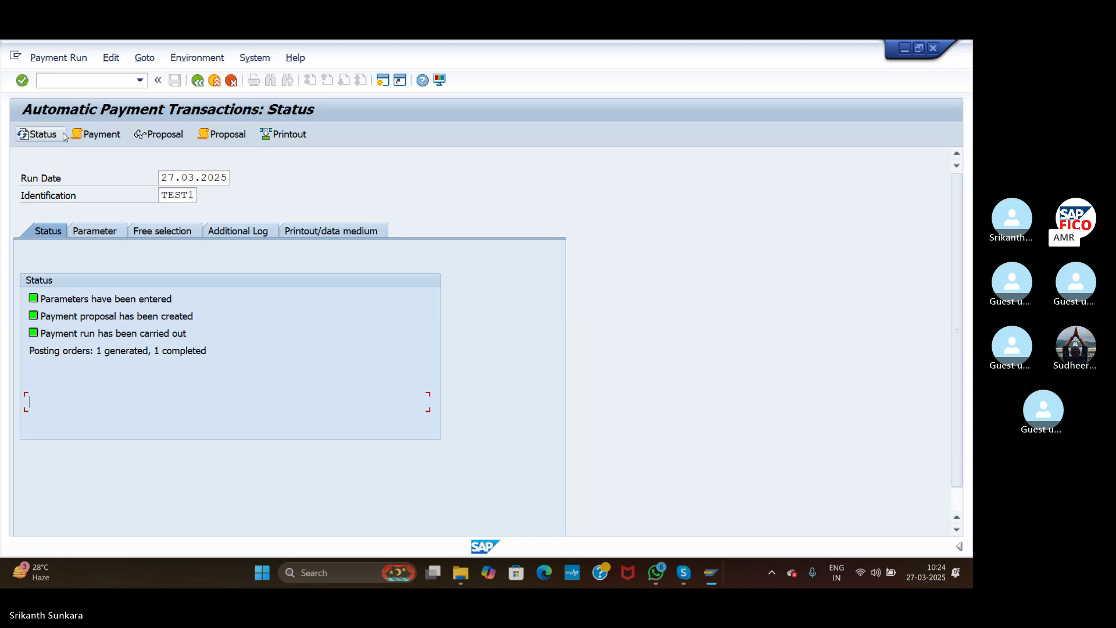
Step: Reload transaction F110 to show run TEST1's status
click(79, 81)
text(NF110)
key(Return)
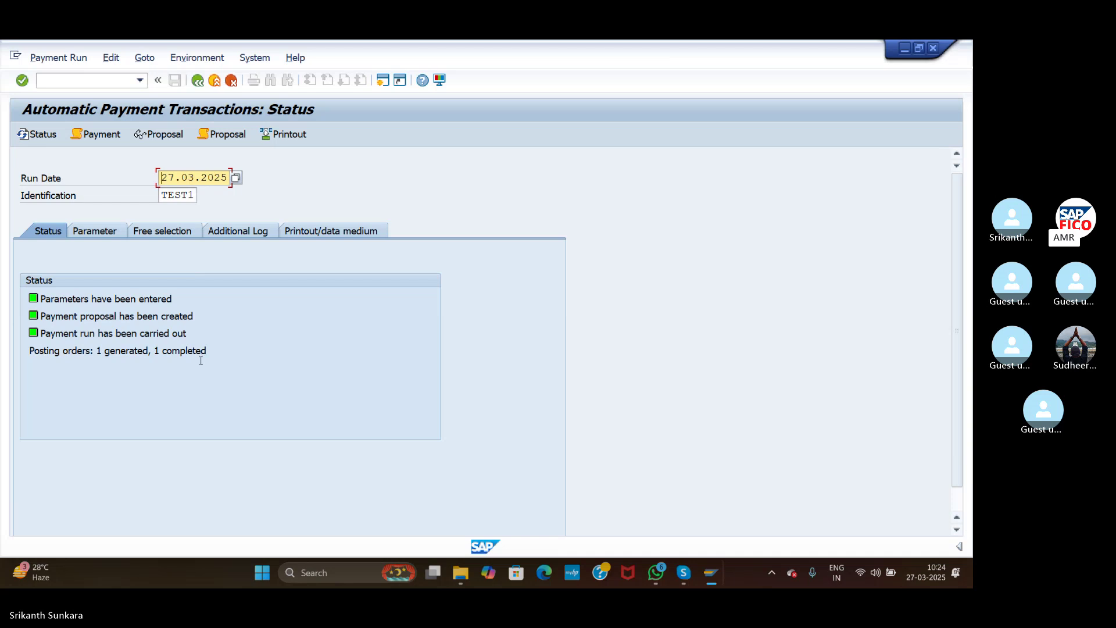
Step: Change the payment run identification from TEST1 to TEST2
click(194, 194)
key(BackSpace)
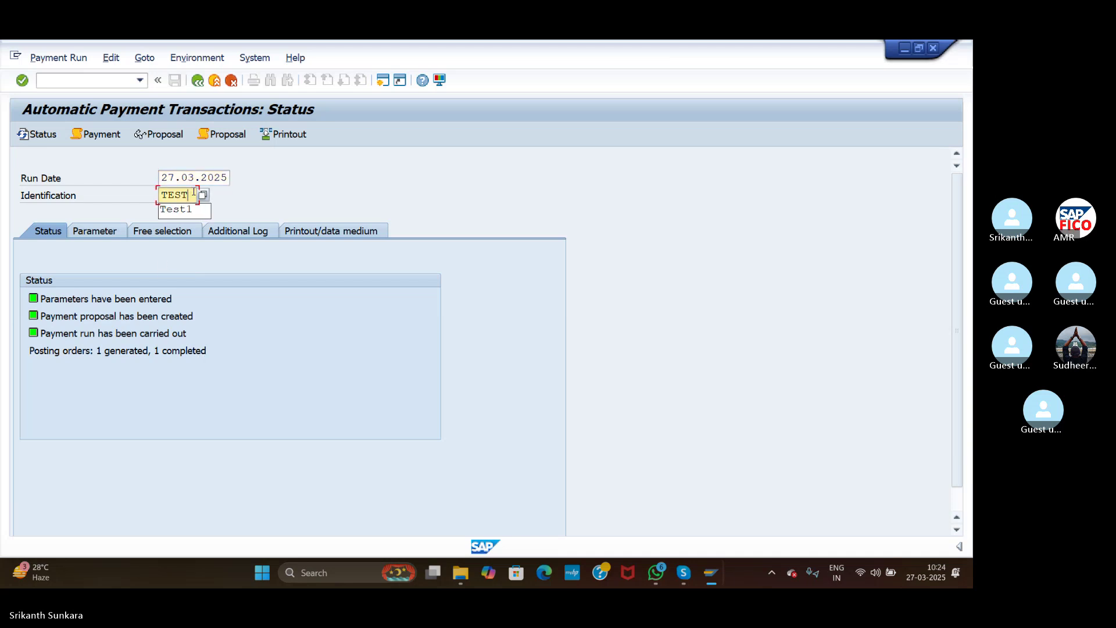
text(2)
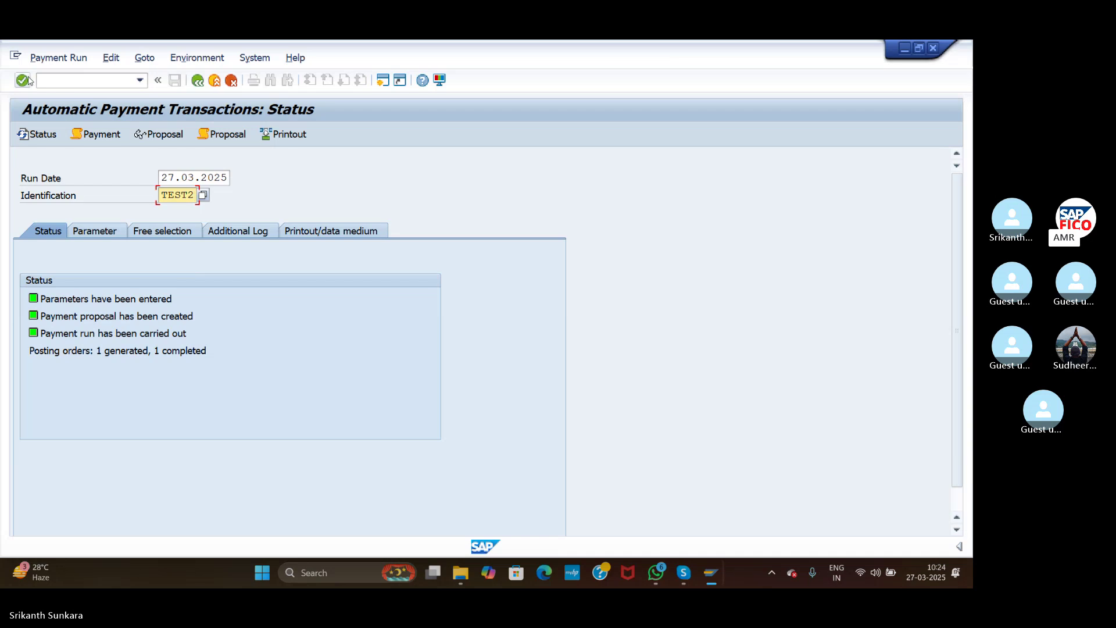
key(Return)
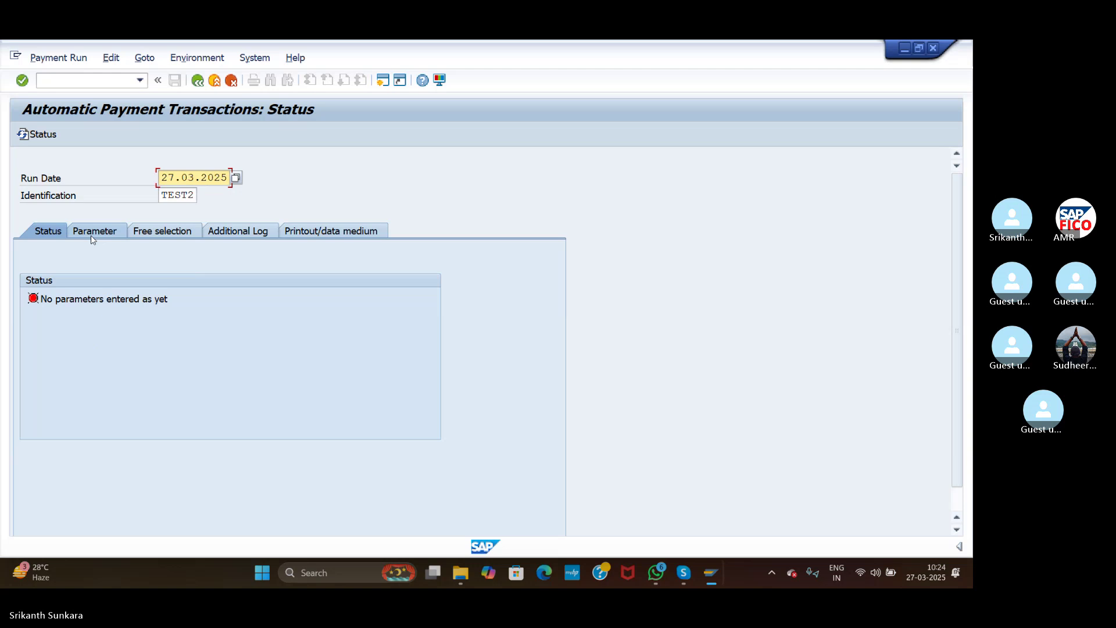
Step: In the parameters, enter company code ASI and select Cheque ASI as payment method
click(93, 232)
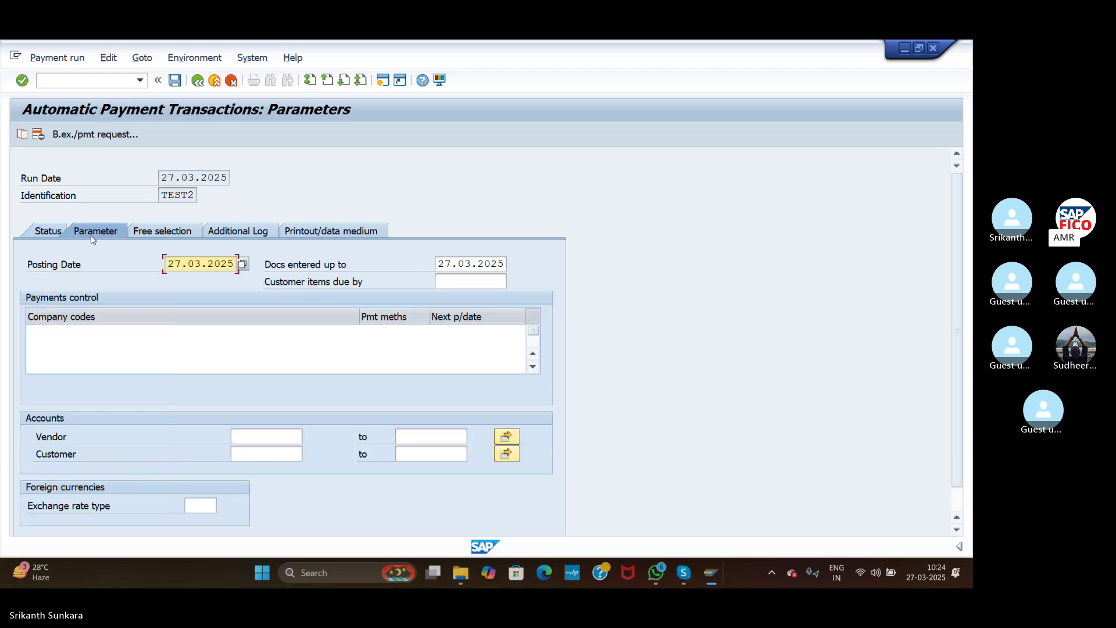
click(104, 338)
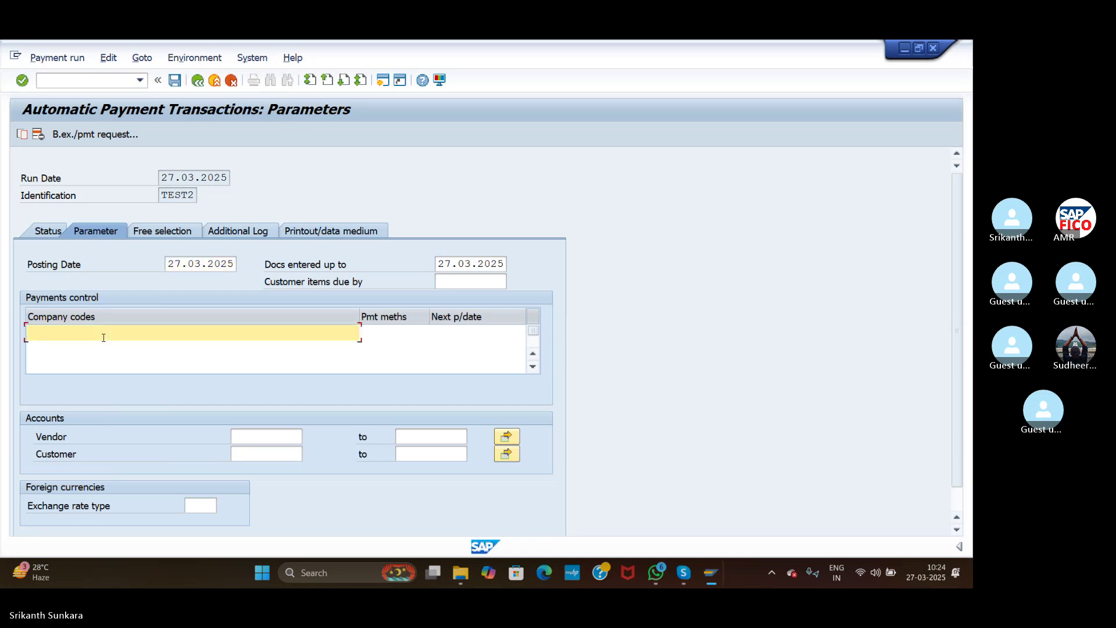
text(ASI)
click(395, 332)
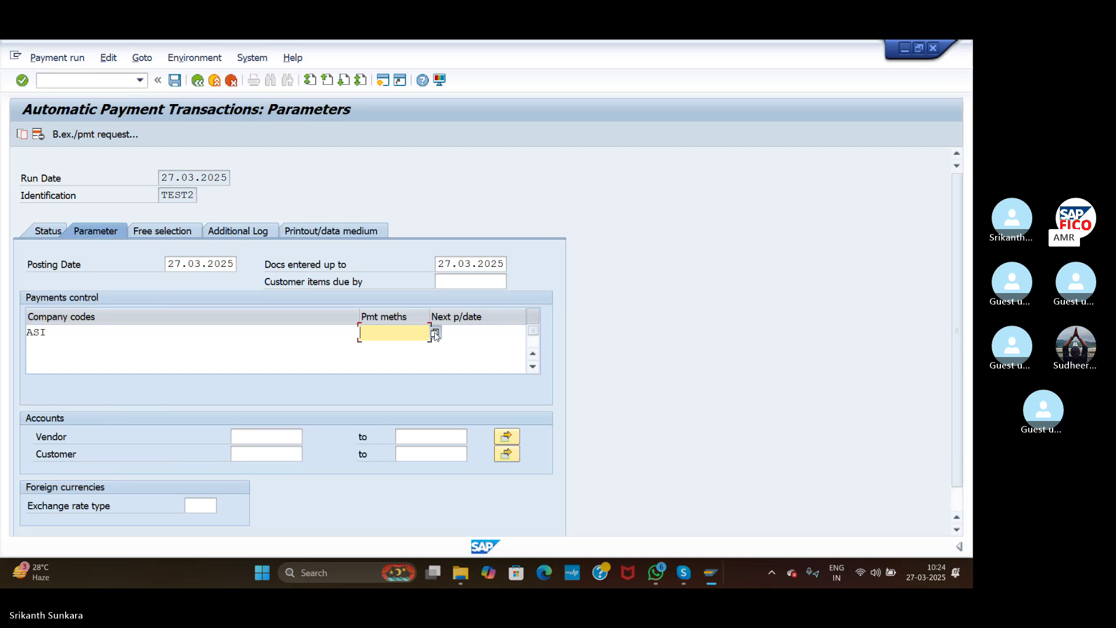
click(435, 334)
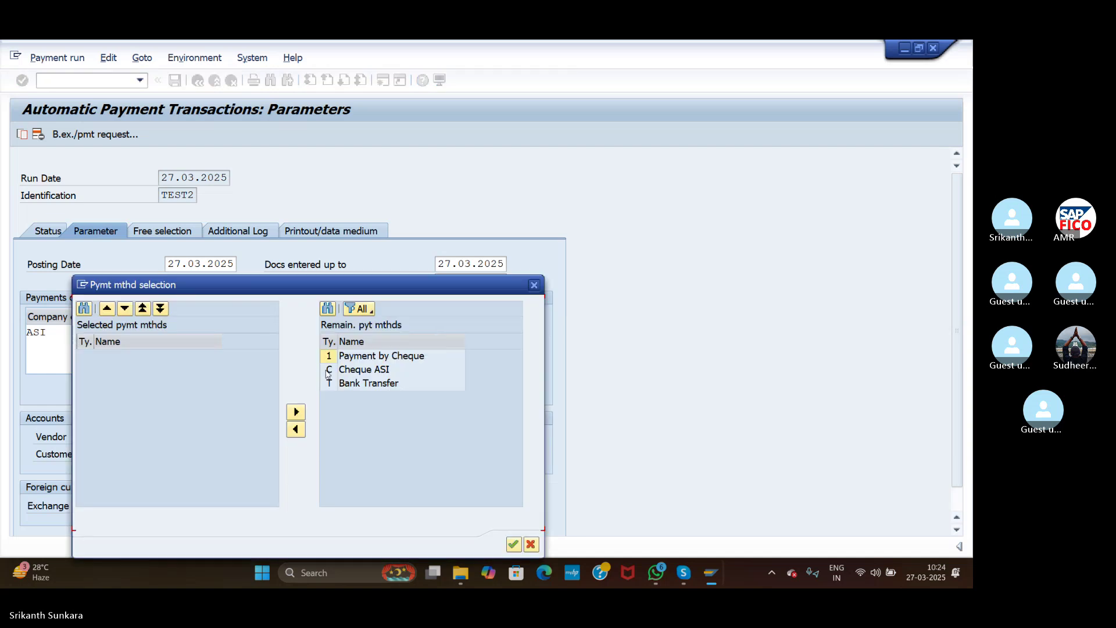
click(328, 372)
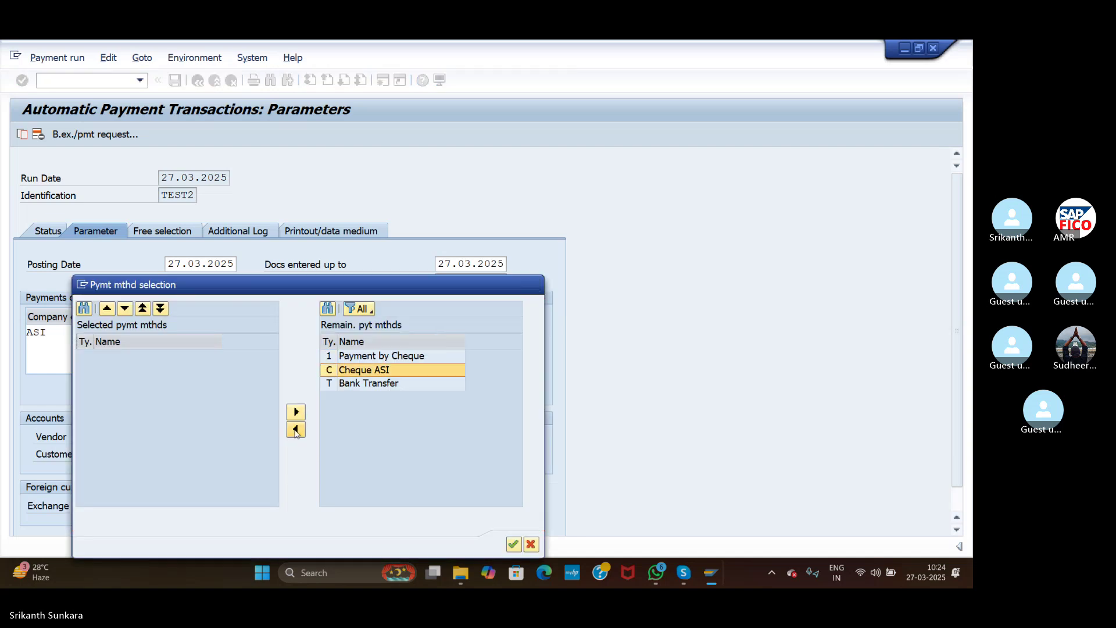
click(296, 412)
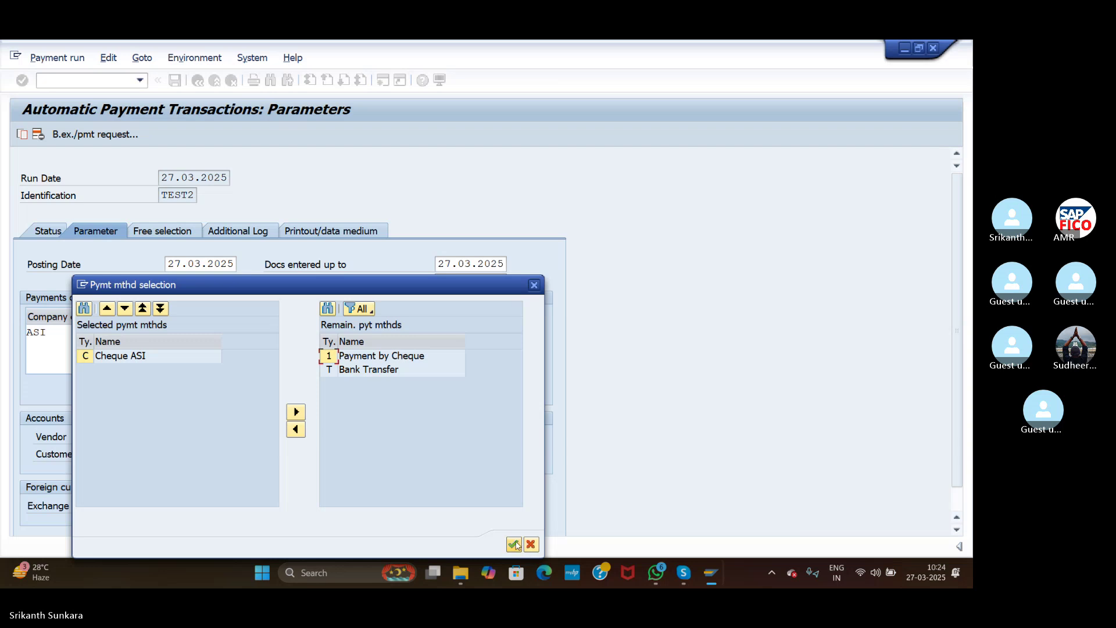